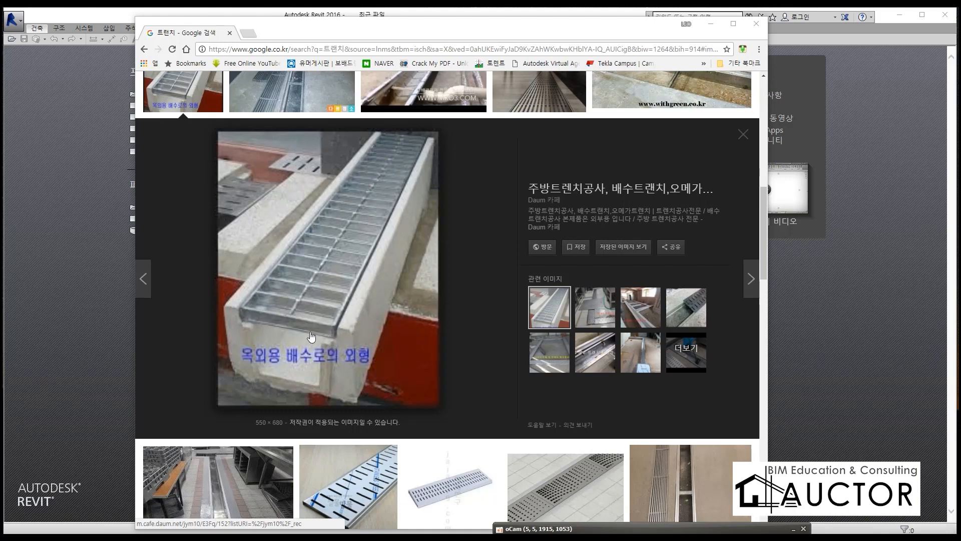
Step: Outline and hatch the grating in the trench photo with a red screen pen, and sketch connected shapes beside it
key("F12")
mouse_move(235, 313)
left_mouse_down()
mouse_move(205, 313)
mouse_move(328, 312)
mouse_move(300, 295)
mouse_move(311, 274)
mouse_move(367, 270)
mouse_move(339, 237)
mouse_move(371, 232)
mouse_move(410, 121)
mouse_move(243, 332)
mouse_move(370, 233)
mouse_move(350, 153)
mouse_move(356, 161)
left_mouse_up()
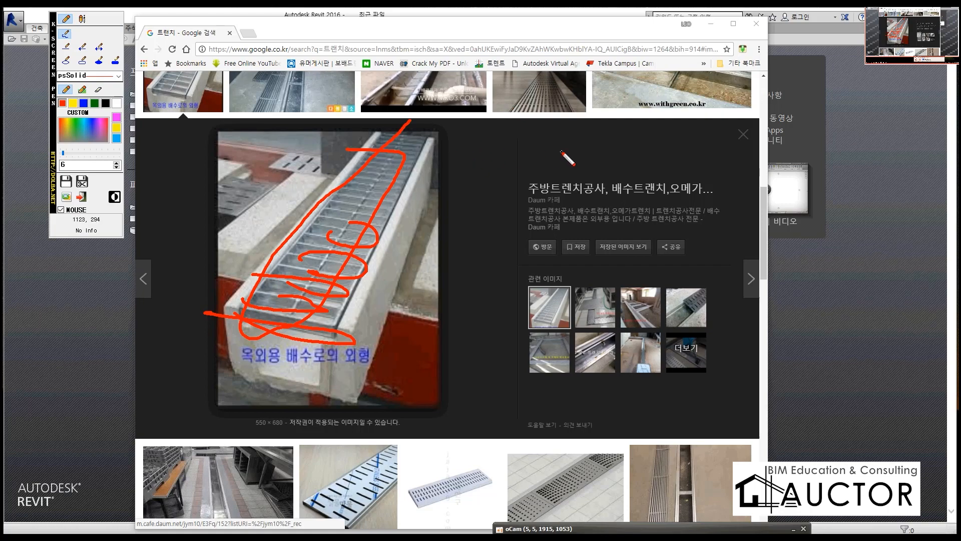
mouse_move(554, 149)
left_mouse_down()
mouse_move(512, 150)
mouse_move(512, 163)
mouse_move(577, 155)
mouse_move(608, 184)
mouse_move(598, 145)
mouse_move(501, 170)
mouse_move(557, 183)
left_mouse_up()
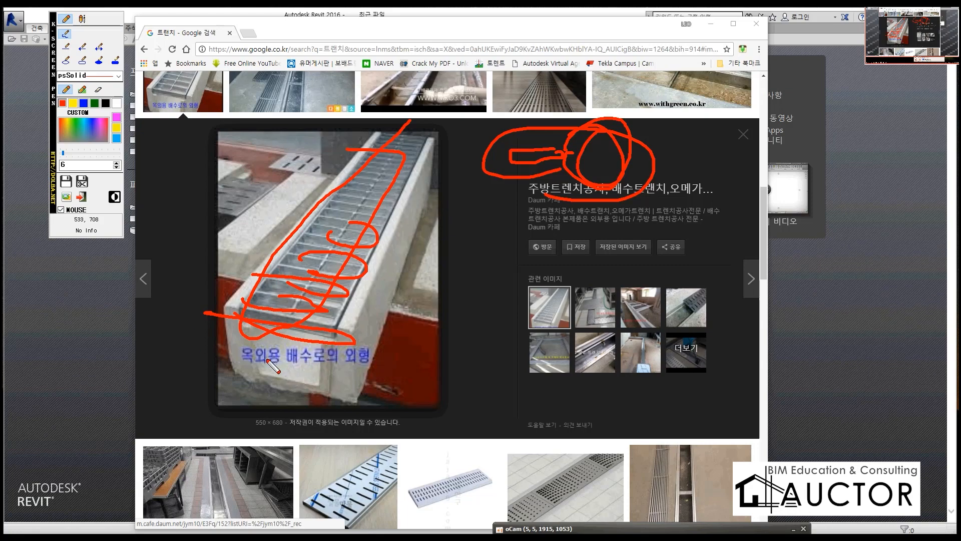
Step: Frame the trench photo's caption and circle the slotted-cover thumbnail in red, clearing the pen marks
mouse_move(228, 375)
left_mouse_down()
mouse_move(367, 373)
mouse_move(214, 376)
mouse_move(393, 340)
mouse_move(385, 378)
left_mouse_up()
right_click(367, 373)
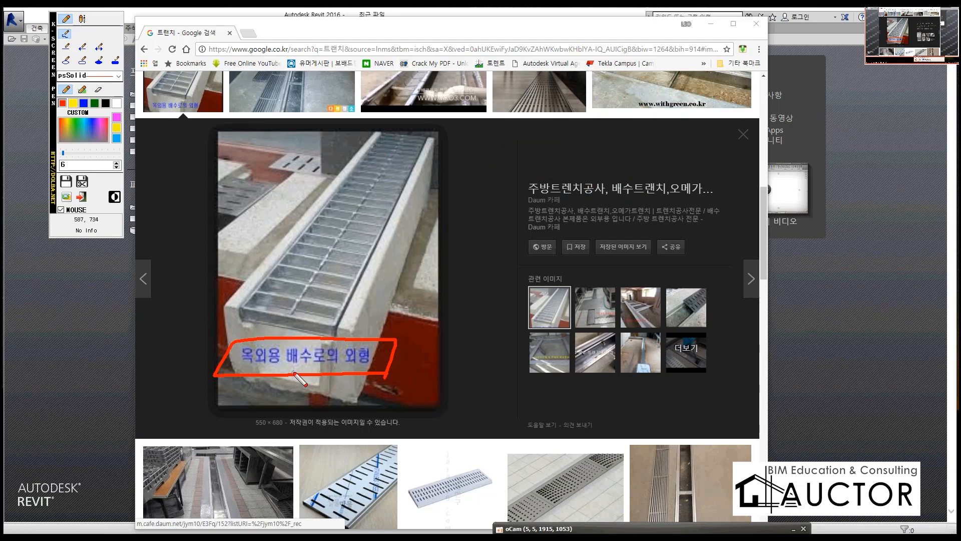
mouse_move(376, 520)
left_mouse_down()
mouse_move(307, 498)
mouse_move(388, 506)
left_mouse_up()
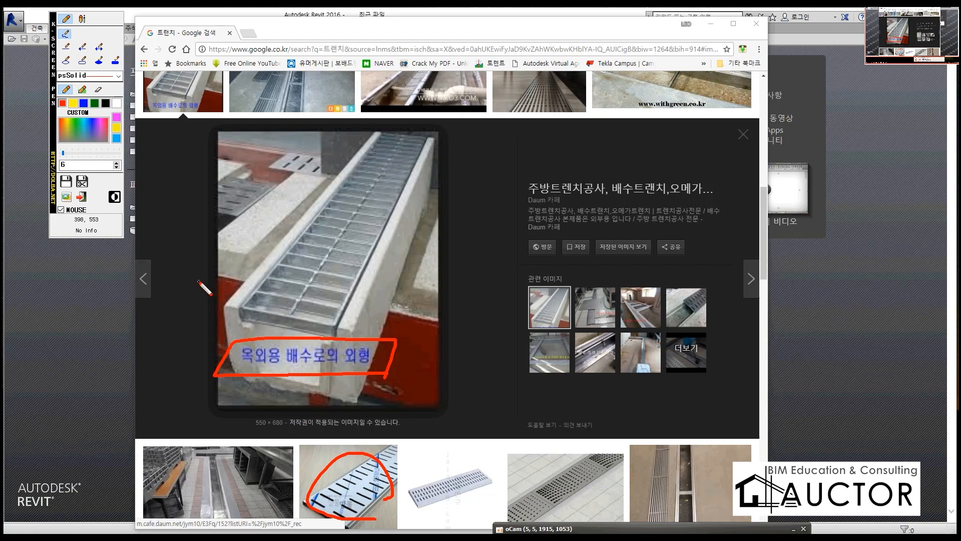
right_click(325, 287)
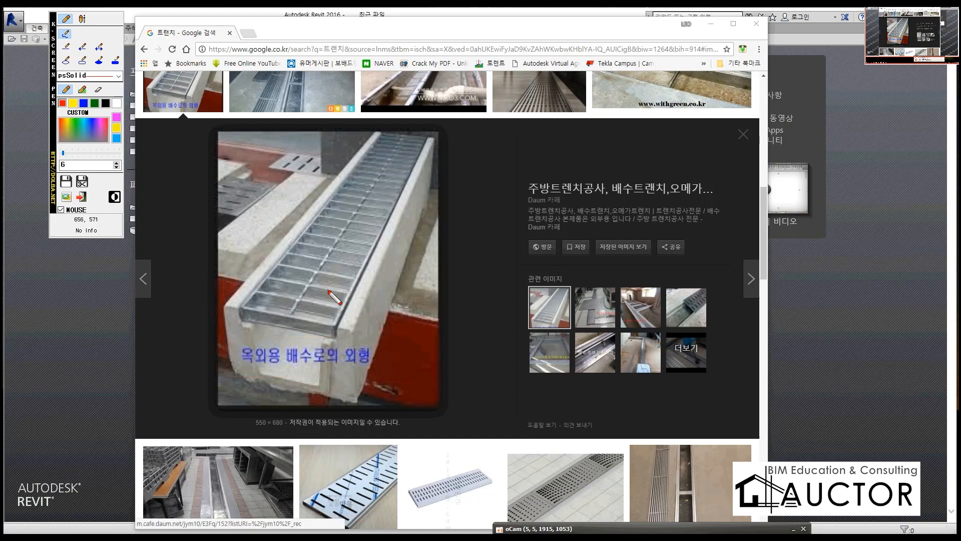
Step: Handwrite "바닥" over the trench photo with a red line beneath it, and clear the pen marks
left_click_drag(294, 135, 307, 206)
mouse_move(323, 146)
left_mouse_down()
mouse_move(314, 213)
mouse_move(360, 197)
mouse_move(461, 133)
mouse_move(440, 224)
left_mouse_up()
left_click_drag(281, 237, 513, 227)
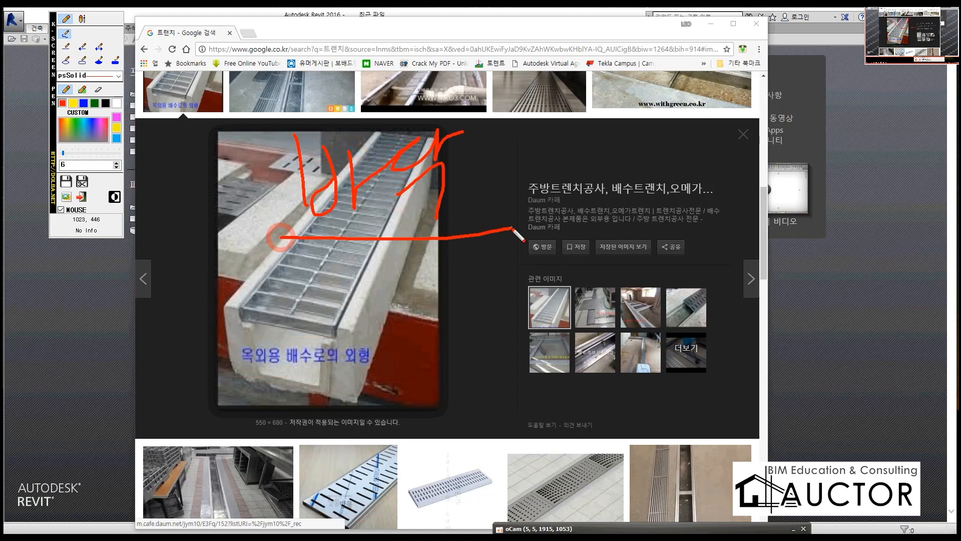
mouse_move(475, 176)
left_mouse_down()
mouse_move(595, 174)
mouse_move(615, 145)
mouse_move(661, 128)
mouse_move(671, 185)
mouse_move(701, 151)
mouse_move(735, 160)
mouse_move(771, 151)
mouse_move(774, 195)
mouse_move(809, 173)
mouse_move(791, 200)
mouse_move(822, 197)
mouse_move(670, 218)
mouse_move(307, 219)
left_mouse_up()
right_click(314, 241)
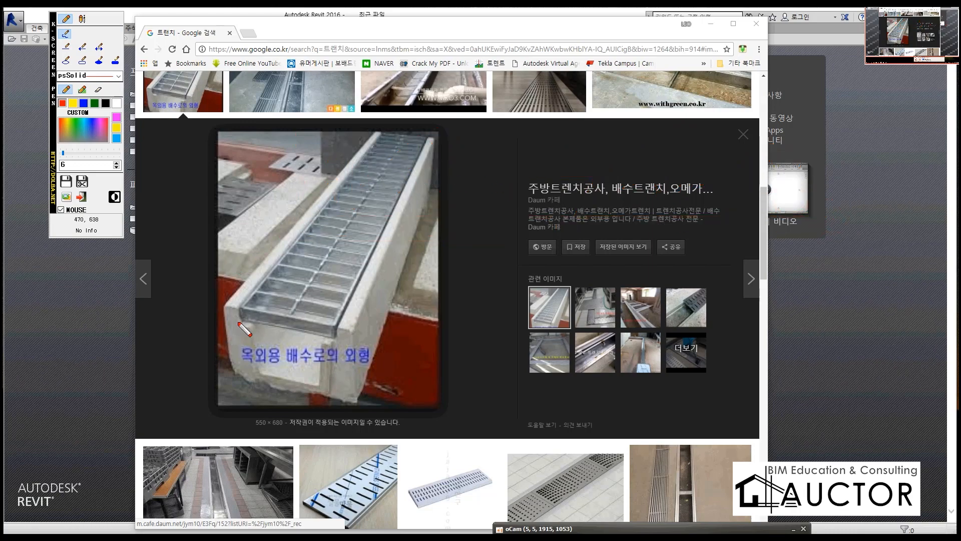
Step: Outline the trench grating in red and hatch its cross bars with blue pen strokes
mouse_move(237, 317)
left_mouse_down()
mouse_move(333, 330)
mouse_move(403, 220)
mouse_move(434, 137)
mouse_move(372, 153)
mouse_move(234, 316)
left_mouse_up()
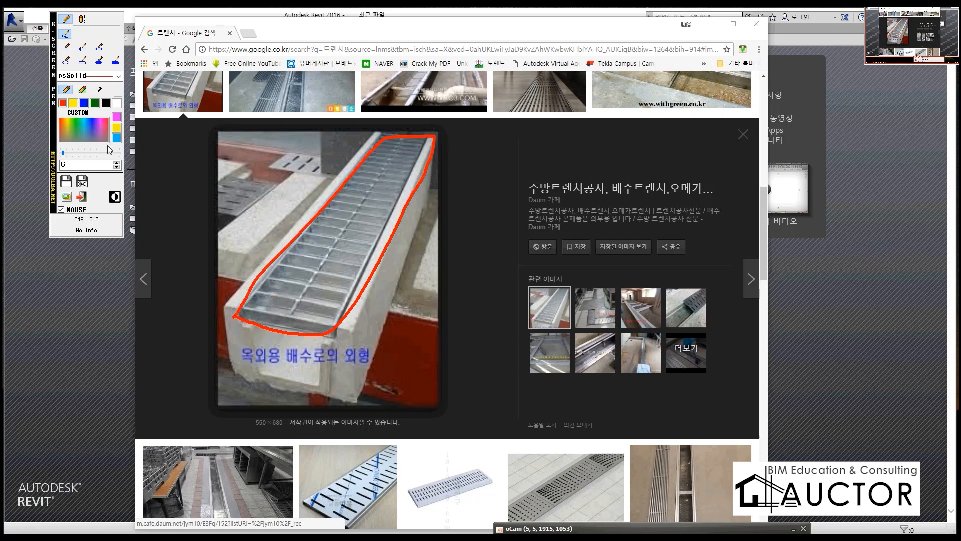
left_click(83, 103)
mouse_move(253, 295)
left_mouse_down()
mouse_move(315, 315)
mouse_move(363, 303)
left_mouse_up()
left_click_drag(295, 267, 350, 275)
left_click_drag(258, 241, 371, 258)
mouse_move(307, 230)
left_mouse_down()
mouse_move(371, 246)
mouse_move(372, 234)
left_mouse_up()
mouse_move(338, 213)
left_mouse_down()
mouse_move(390, 222)
mouse_move(393, 201)
left_mouse_up()
left_click_drag(338, 179, 400, 193)
mouse_move(361, 179)
left_mouse_down()
mouse_move(422, 185)
mouse_move(421, 171)
left_mouse_up()
left_click_drag(376, 149, 421, 164)
left_click_drag(388, 141, 423, 149)
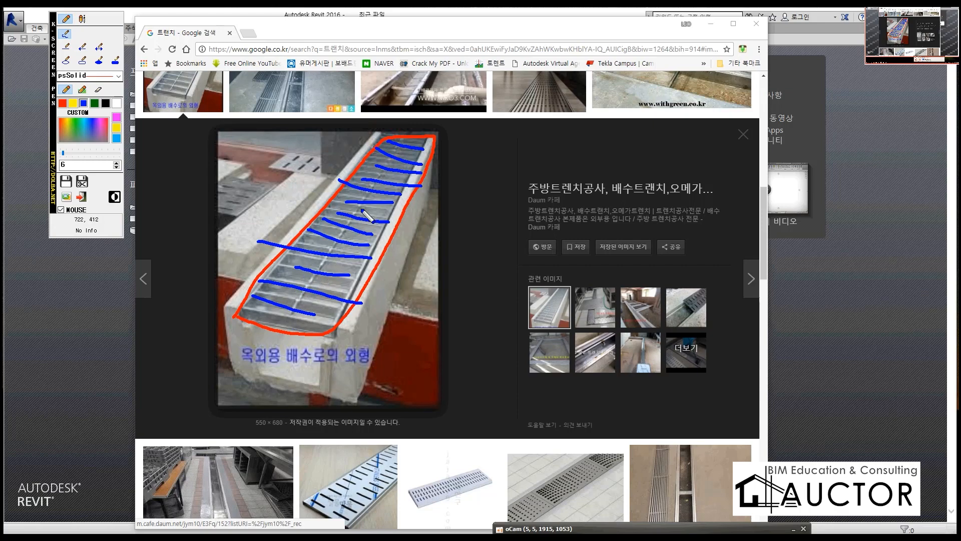
Step: Label the grating with a circled 1 and a circled 2 on red leader lines, and clear the marks
left_click(61, 104)
mouse_move(358, 162)
left_mouse_down()
mouse_move(321, 123)
mouse_move(294, 120)
left_mouse_up()
mouse_move(255, 95)
left_mouse_down()
mouse_move(259, 135)
mouse_move(279, 127)
mouse_move(238, 127)
left_mouse_up()
mouse_move(414, 150)
left_mouse_down()
mouse_move(370, 172)
mouse_move(514, 121)
left_mouse_up()
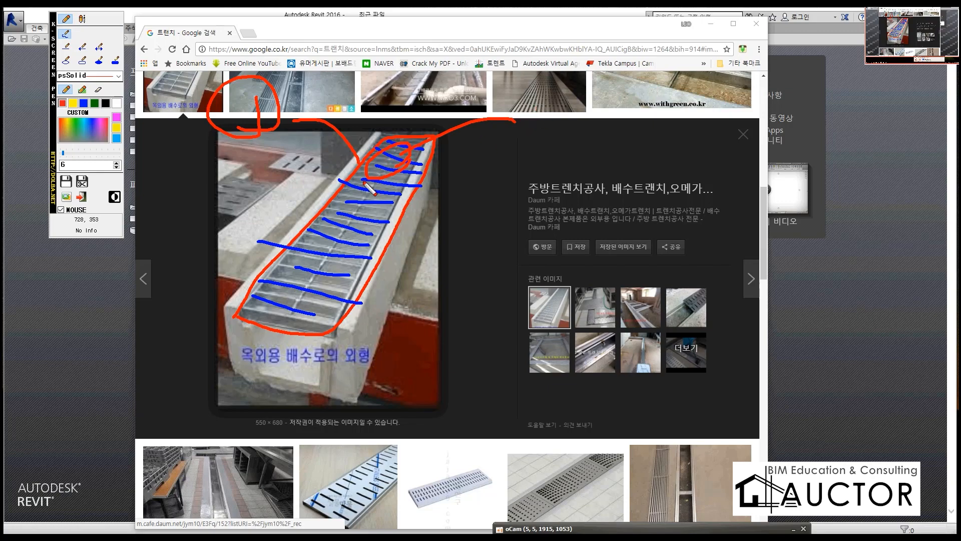
mouse_move(541, 106)
left_mouse_down()
mouse_move(579, 129)
mouse_move(528, 93)
mouse_move(555, 152)
left_mouse_up()
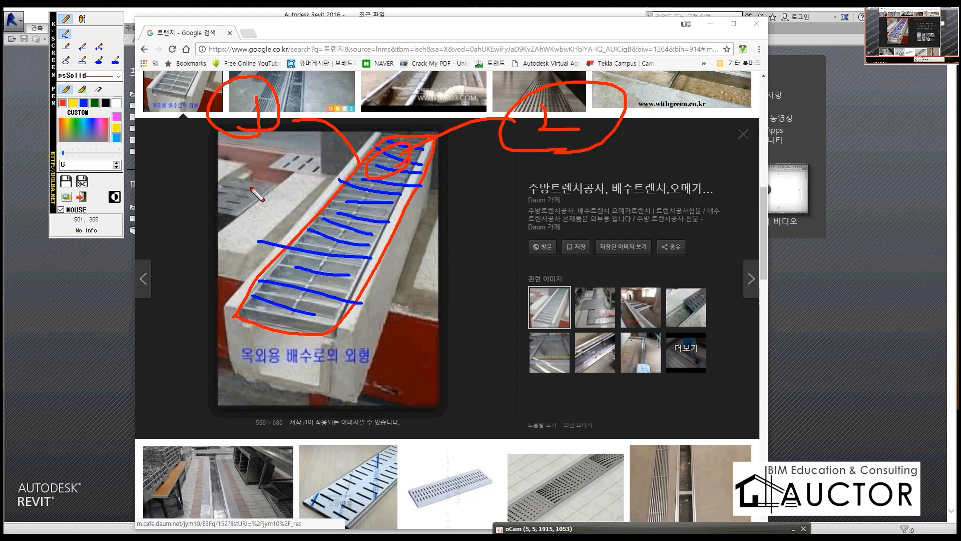
right_click(511, 190)
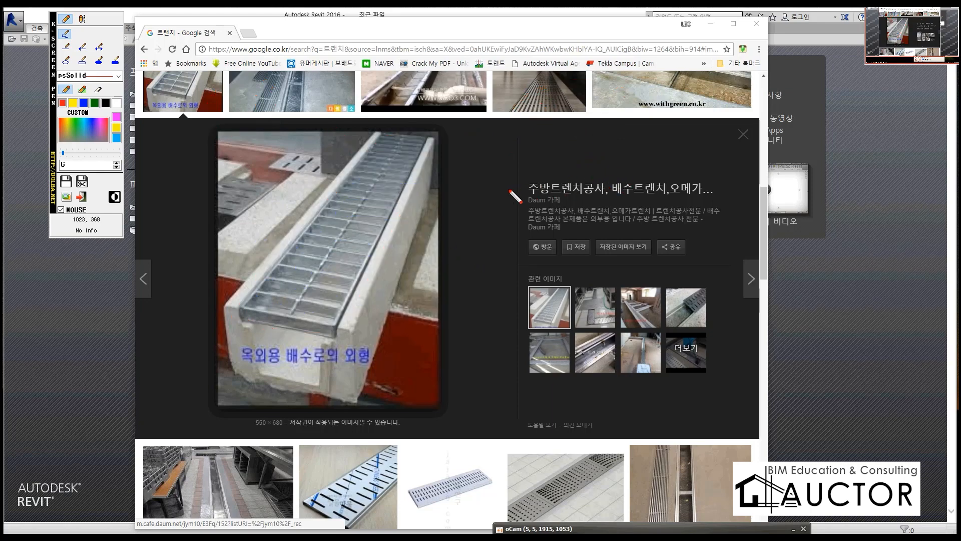
Step: Trace three red lines along the length of the grating and write a circled 3 beside it
mouse_move(407, 137)
left_mouse_down()
mouse_move(332, 228)
mouse_move(279, 317)
left_mouse_up()
left_click_drag(423, 137, 295, 318)
mouse_move(399, 144)
left_mouse_down()
mouse_move(286, 275)
mouse_move(259, 288)
left_mouse_up()
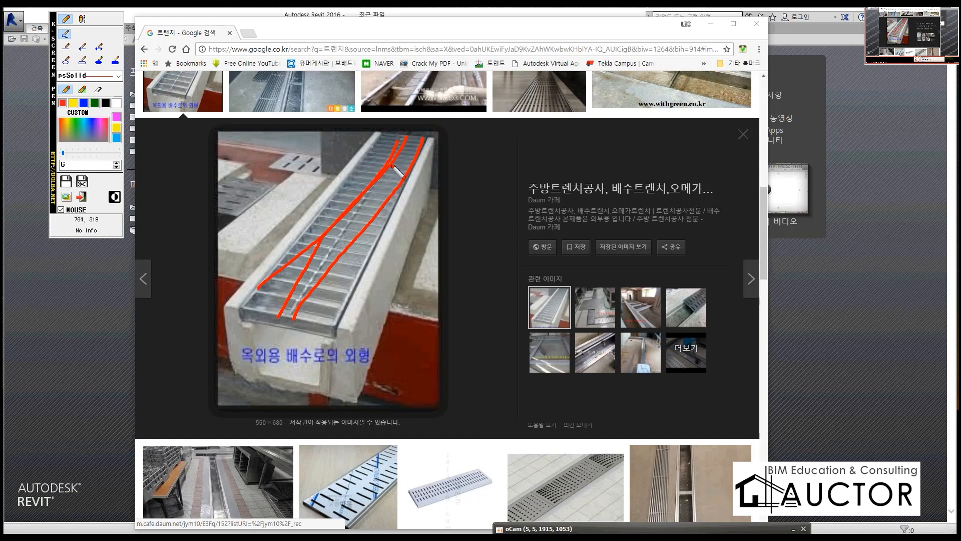
mouse_move(454, 138)
left_mouse_down()
mouse_move(478, 167)
mouse_move(446, 175)
left_mouse_up()
mouse_move(454, 189)
left_mouse_down()
mouse_move(415, 155)
mouse_move(479, 186)
left_mouse_up()
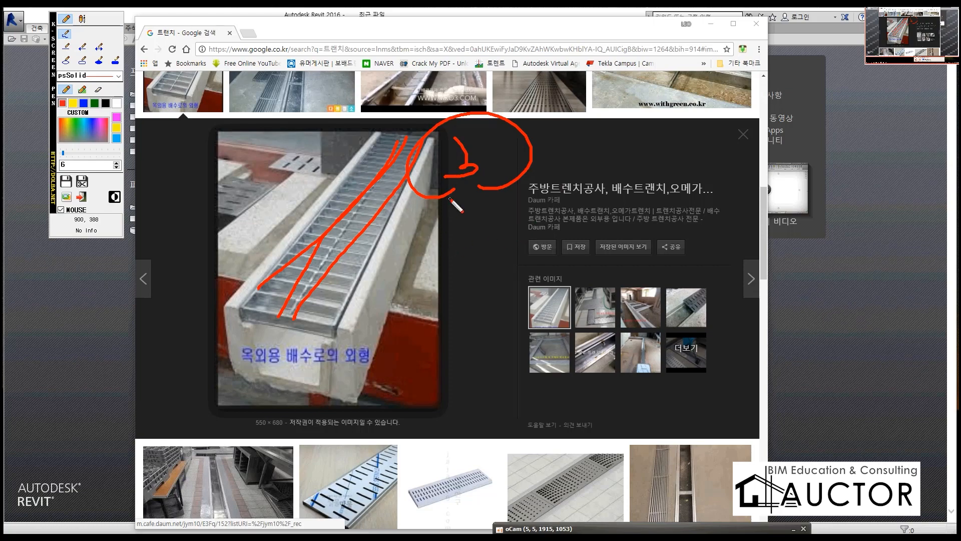
Step: Underline and frame the circled 3 in red, and clear all pen marks from the trench photo
left_click_drag(408, 216, 609, 215)
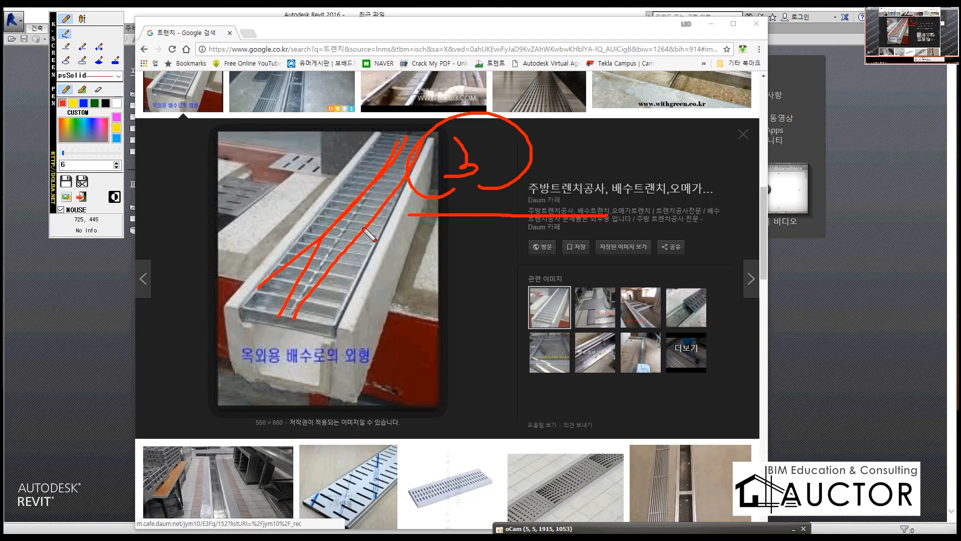
mouse_move(401, 220)
left_mouse_down()
mouse_move(421, 131)
mouse_move(603, 197)
mouse_move(593, 215)
left_mouse_up()
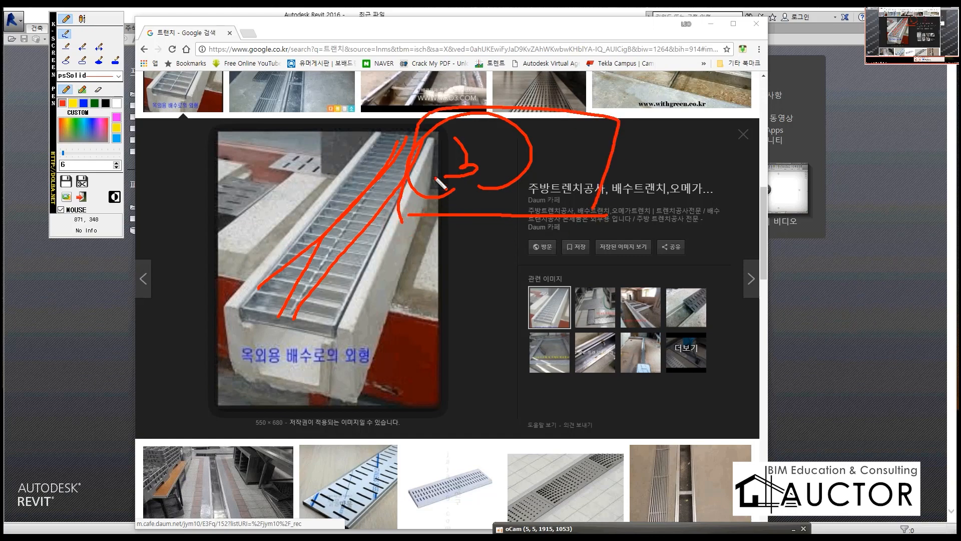
mouse_move(494, 200)
left_mouse_down()
mouse_move(421, 208)
mouse_move(622, 206)
left_mouse_up()
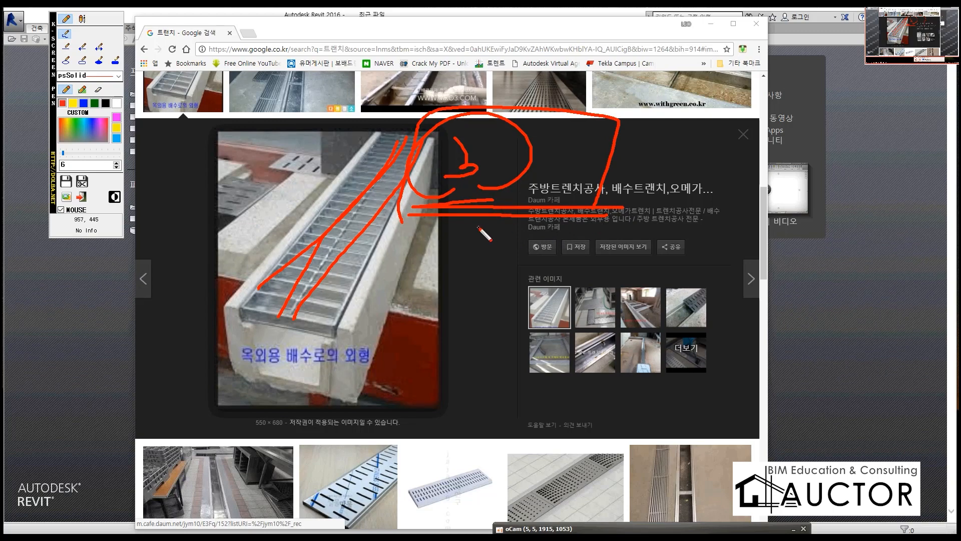
key("Escape")
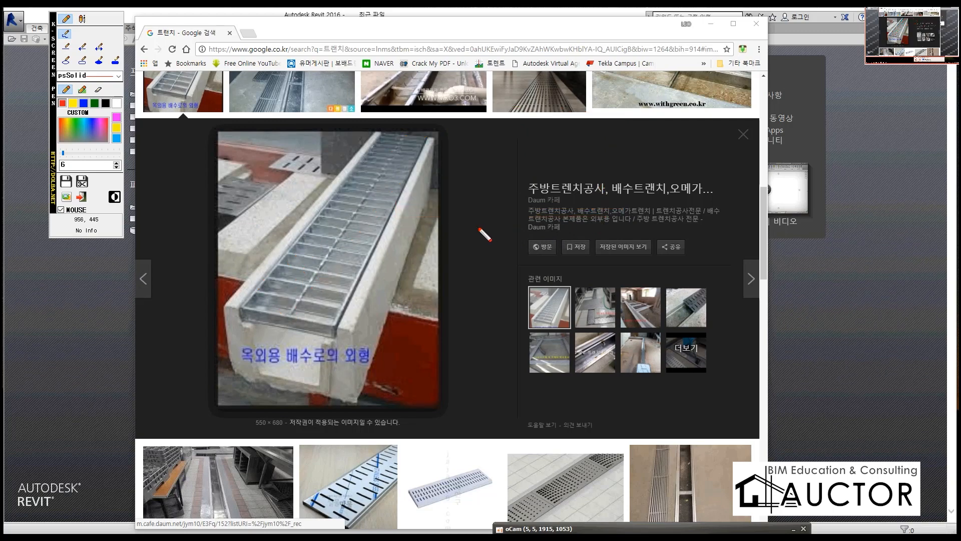
Step: Leave the screen pen, switch to Revit and create a new family from the template 미터법 일반 모델 바닥 기반.rft
key("Escape")
left_click(819, 264)
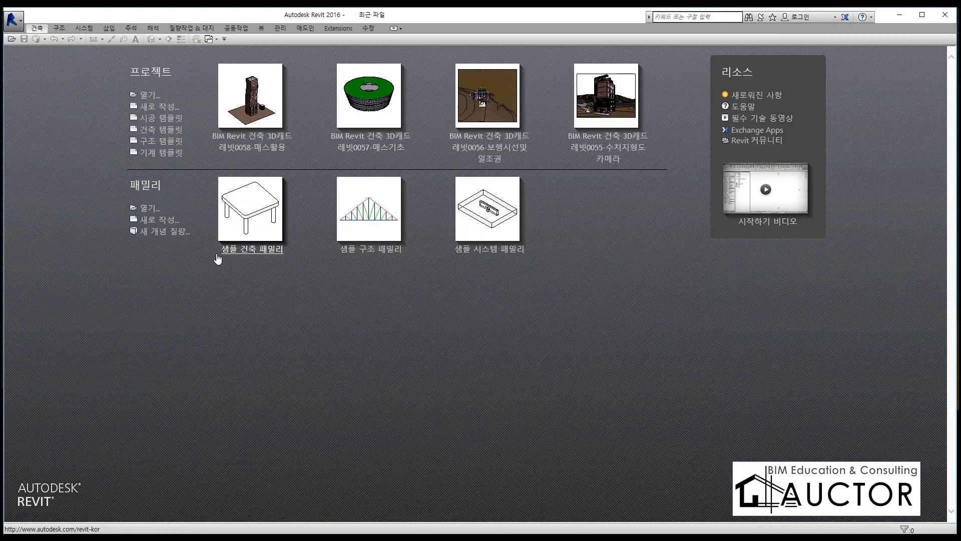
left_click(145, 222)
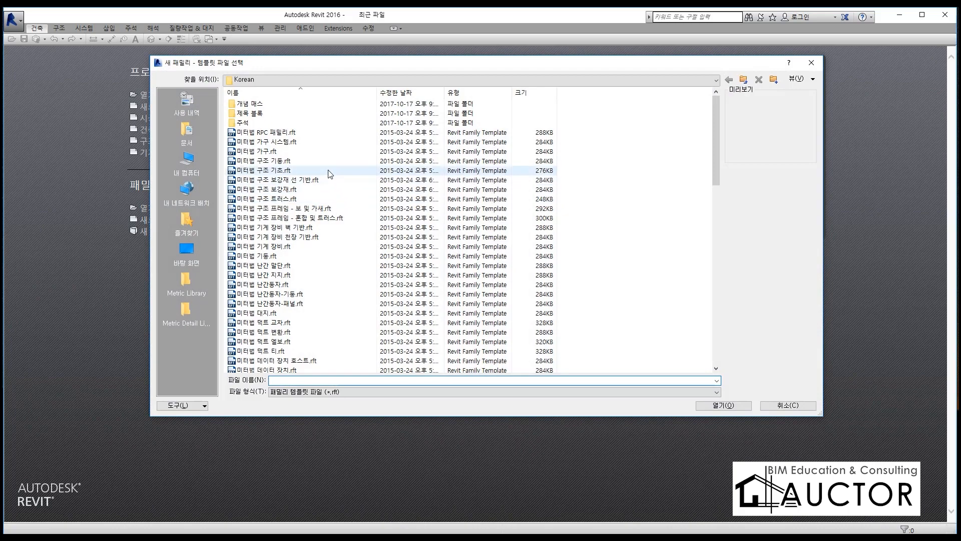
scroll(330, 180, "down", 5)
scroll(328, 174, "down", 3)
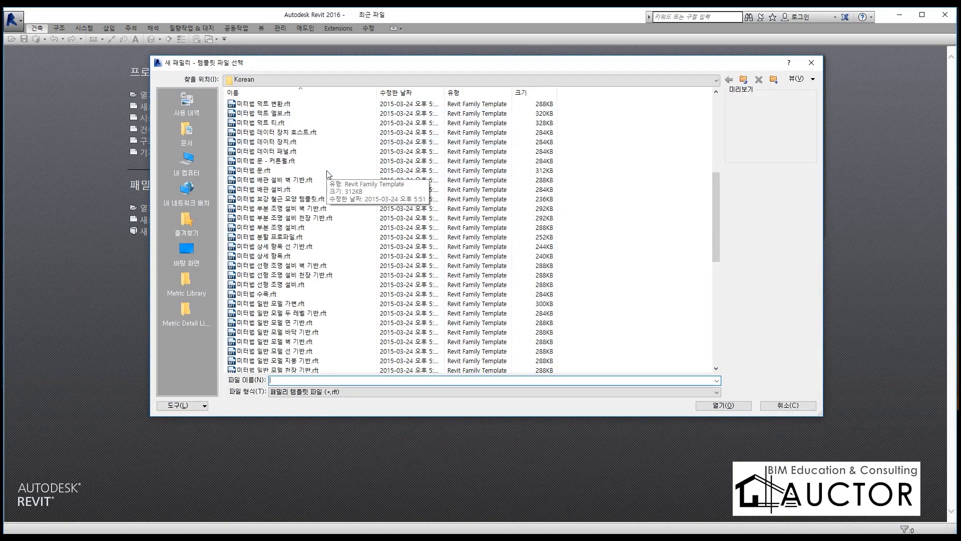
scroll(328, 174, "down", 5)
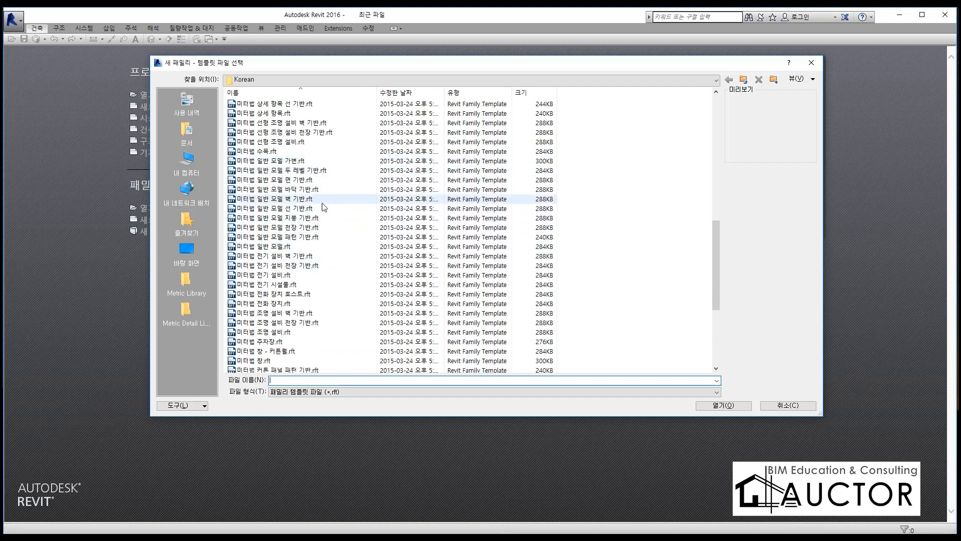
left_click(322, 189)
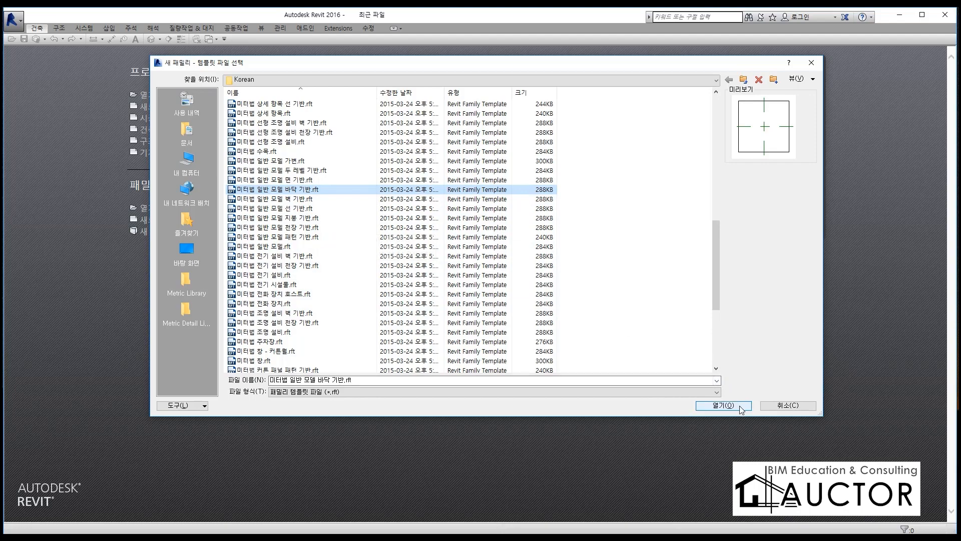
left_click(724, 405)
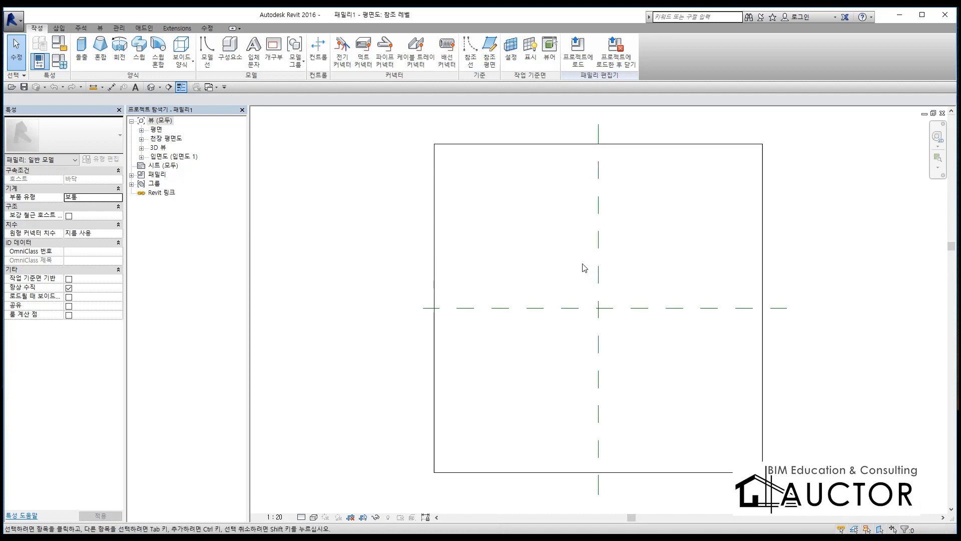
Step: Handwrite a circled 1, "패밀리 삽입" and an underlined floor note over the plan view with the red pen, and clear them
key("F2")
left_click_drag(276, 160, 274, 202)
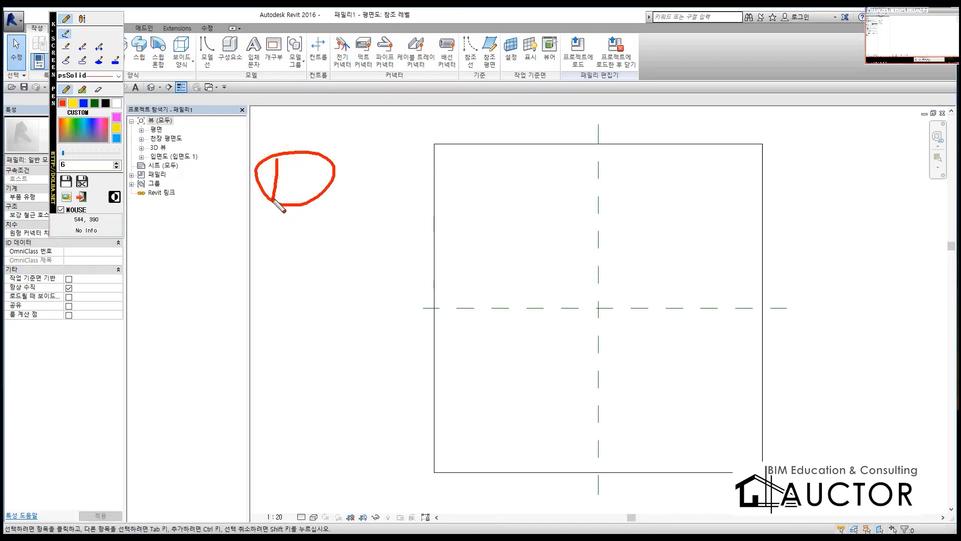
mouse_move(354, 152)
left_mouse_down()
mouse_move(388, 183)
mouse_move(422, 175)
mouse_move(435, 150)
mouse_move(450, 194)
mouse_move(543, 160)
mouse_move(569, 166)
mouse_move(558, 189)
mouse_move(590, 176)
mouse_move(603, 141)
mouse_move(607, 209)
mouse_move(618, 218)
left_mouse_up()
mouse_move(273, 249)
left_mouse_down()
mouse_move(298, 269)
mouse_move(405, 268)
mouse_move(404, 308)
left_mouse_up()
left_click_drag(390, 249, 407, 246)
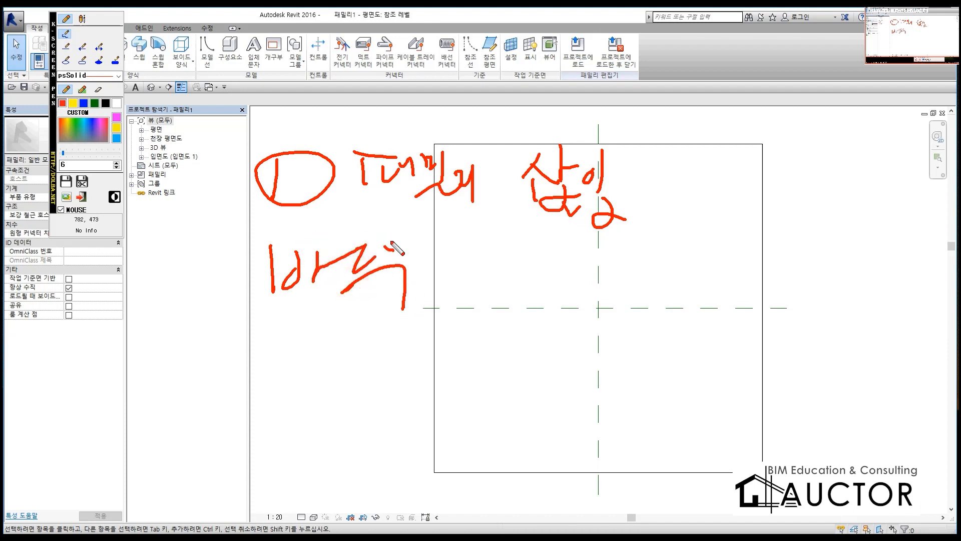
left_click_drag(467, 236, 485, 271)
mouse_move(466, 273)
left_mouse_down()
mouse_move(497, 274)
mouse_move(526, 290)
mouse_move(534, 309)
left_mouse_up()
left_click_drag(629, 323, 182, 339)
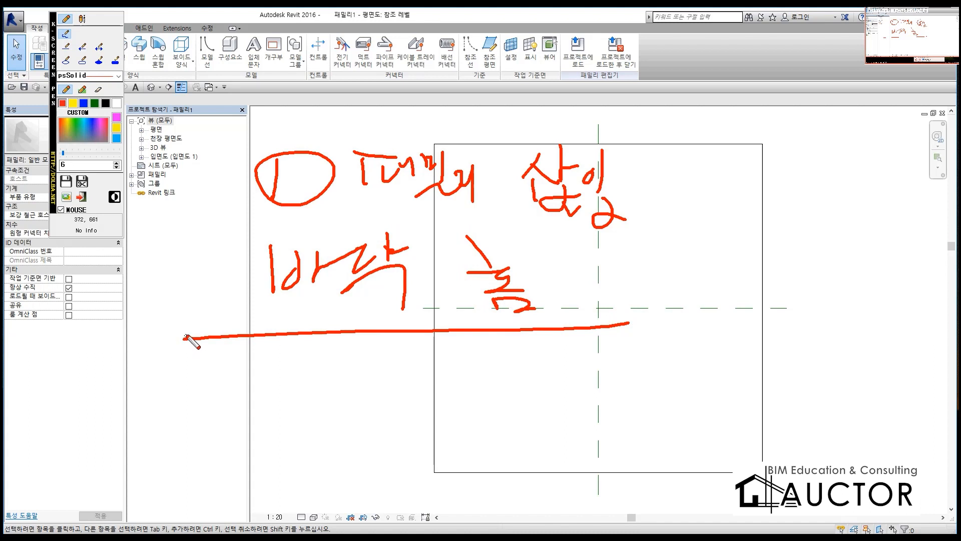
right_click(604, 260)
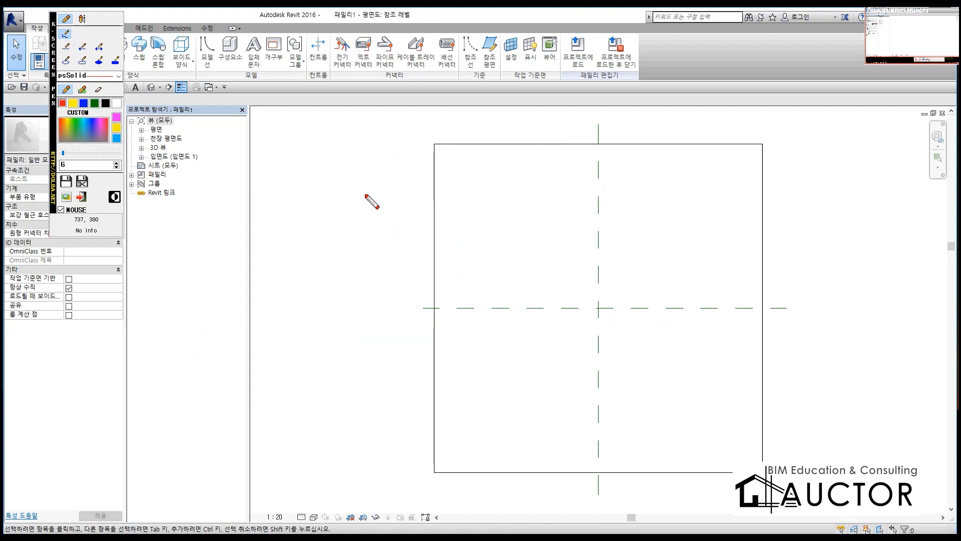
Step: Sketch a red floor section with a trench opening over the plan view, add blue ledges at both edges, and clear it
mouse_move(411, 281)
left_mouse_down()
mouse_move(788, 280)
mouse_move(399, 247)
mouse_move(421, 215)
left_mouse_up()
left_click_drag(536, 281, 536, 358)
left_click_drag(673, 280, 671, 359)
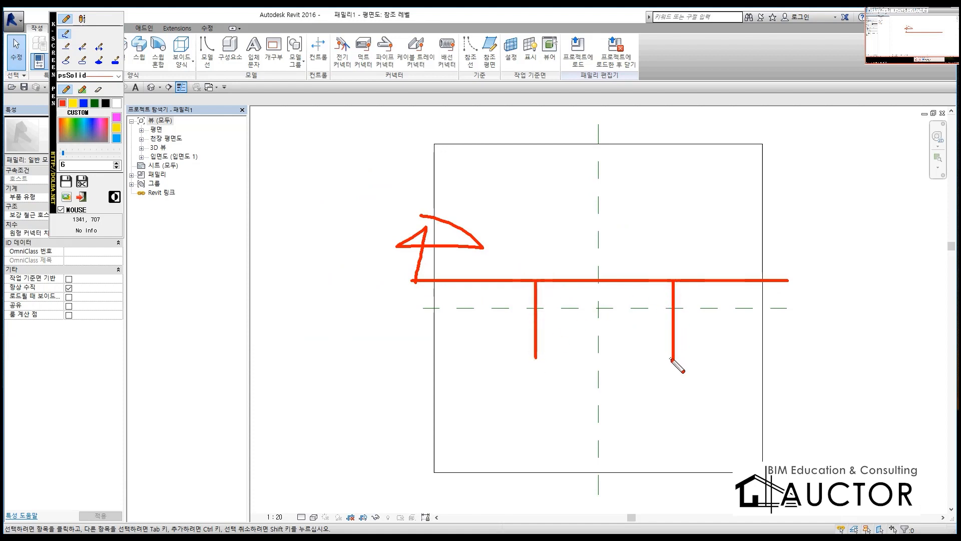
left_click_drag(536, 358, 314, 358)
left_click_drag(672, 353, 803, 353)
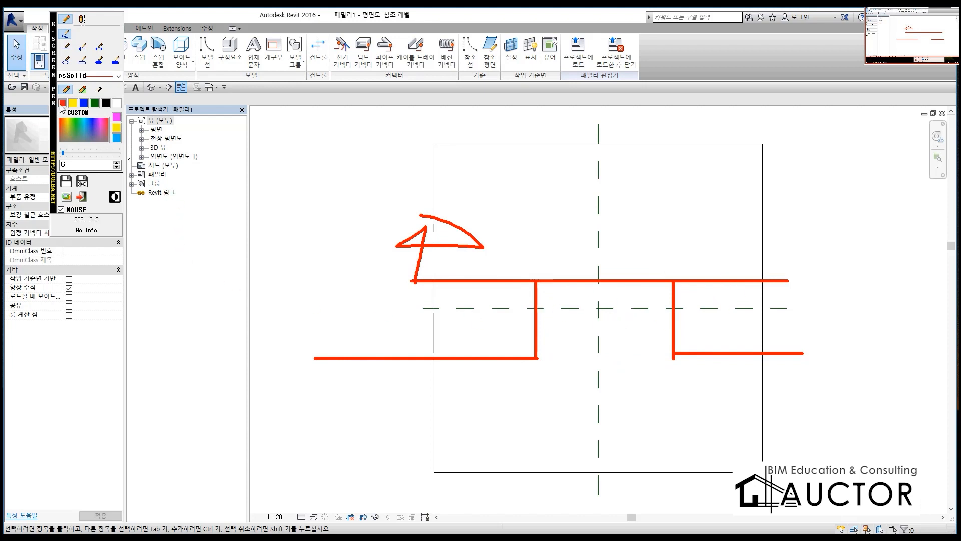
left_click(84, 104)
mouse_move(518, 280)
left_mouse_down()
mouse_move(517, 326)
mouse_move(536, 327)
left_mouse_up()
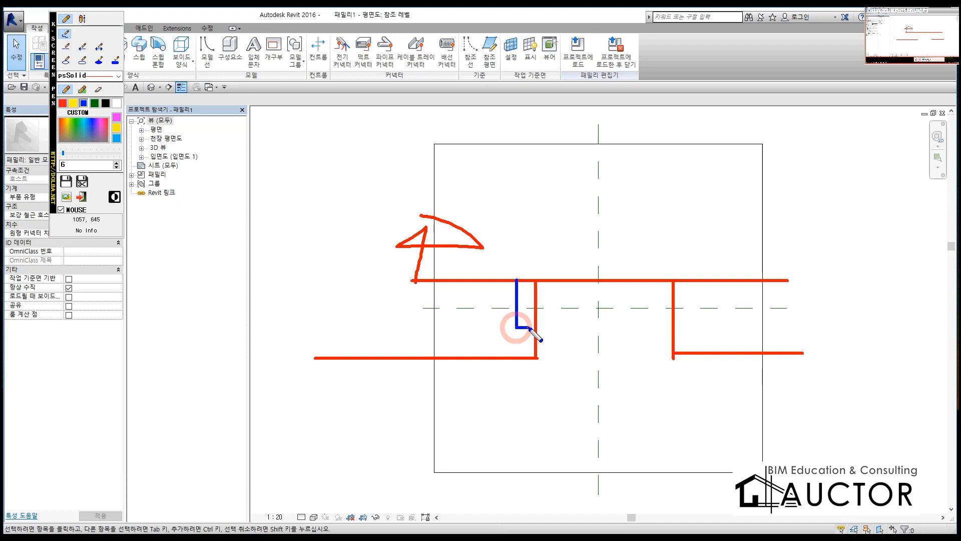
mouse_move(674, 327)
left_mouse_down()
mouse_move(694, 327)
mouse_move(695, 282)
left_mouse_up()
right_click(526, 339)
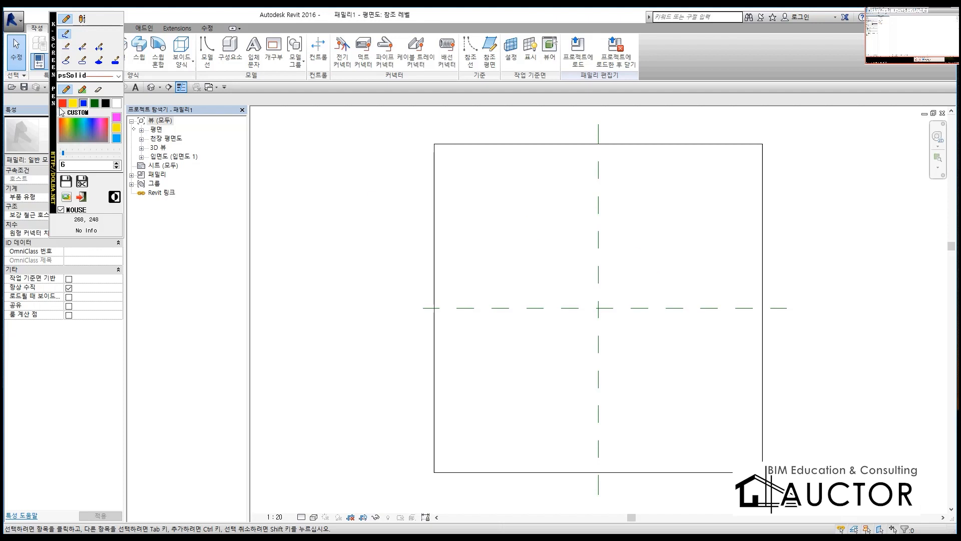
Step: Sketch the stepped edges of the floor opening in red, circle the cover area and draw the channel beneath it
left_click(62, 104)
mouse_move(364, 255)
left_mouse_down()
mouse_move(469, 255)
mouse_move(469, 296)
mouse_move(488, 297)
mouse_move(490, 382)
mouse_move(401, 387)
left_mouse_up()
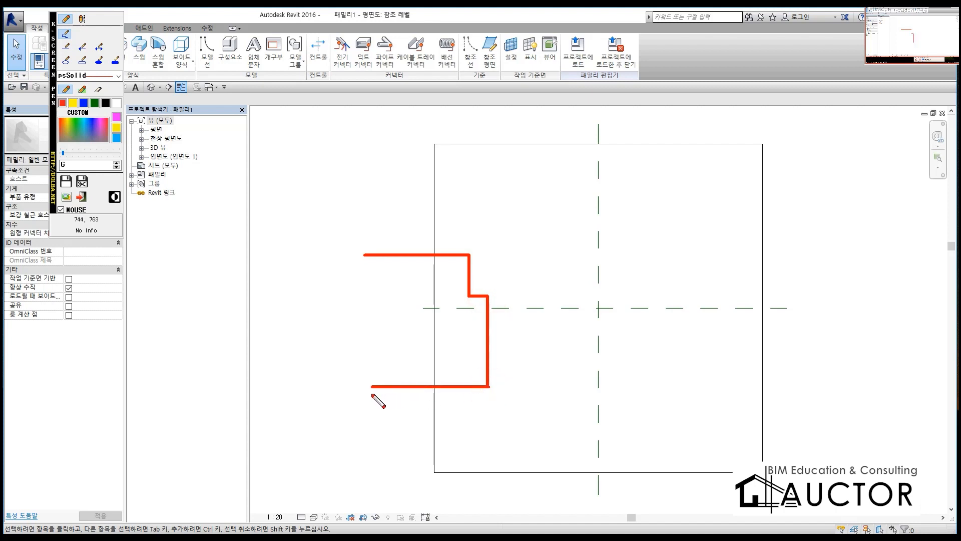
mouse_move(698, 245)
left_mouse_down()
mouse_move(622, 244)
mouse_move(621, 287)
mouse_move(600, 286)
mouse_move(598, 358)
mouse_move(867, 368)
mouse_move(893, 360)
left_mouse_up()
mouse_move(627, 305)
left_mouse_down()
mouse_move(592, 221)
mouse_move(571, 311)
left_mouse_up()
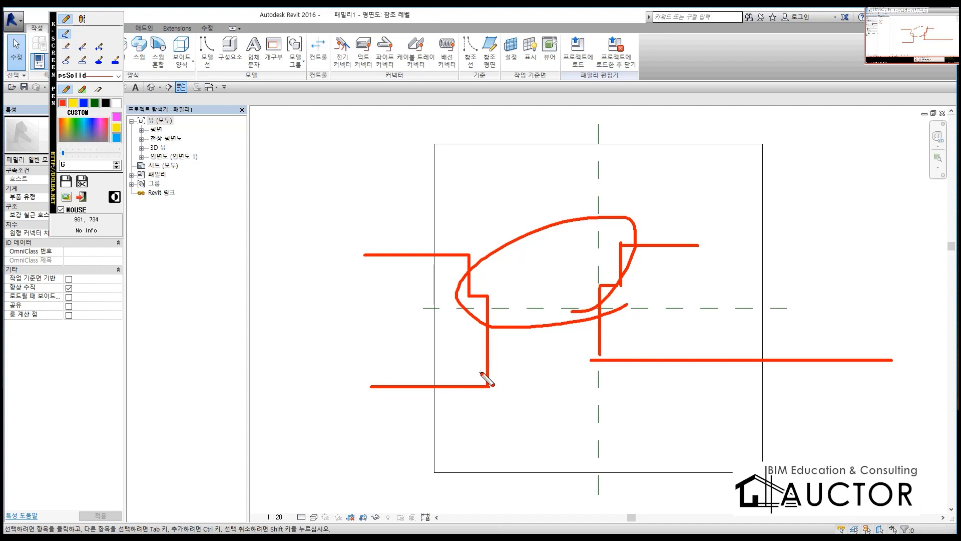
mouse_move(480, 354)
left_mouse_down()
mouse_move(516, 386)
mouse_move(593, 343)
mouse_move(605, 395)
mouse_move(482, 368)
left_mouse_up()
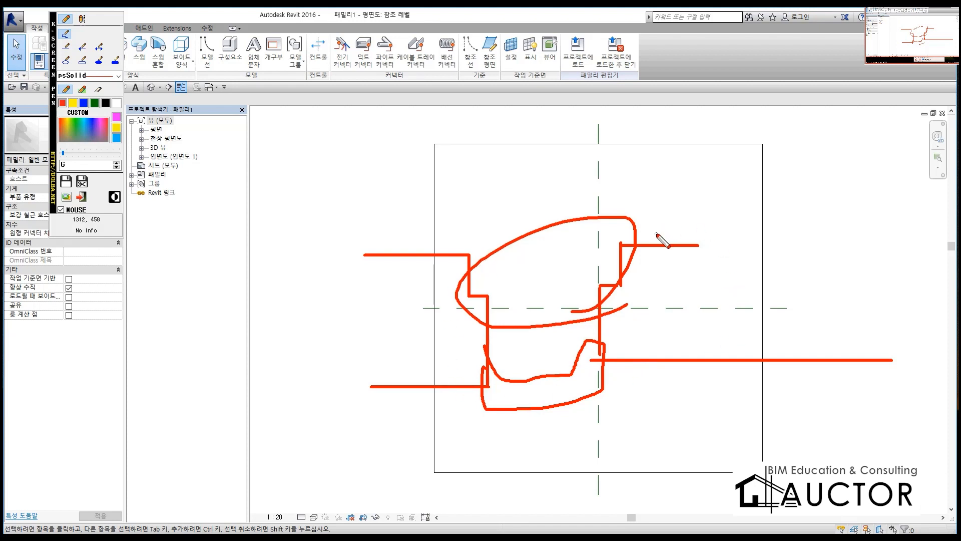
Step: Clear the pen sketch and draw two horizontal reference planes about 400 mm above and below the horizontal centre plane
key("Escape")
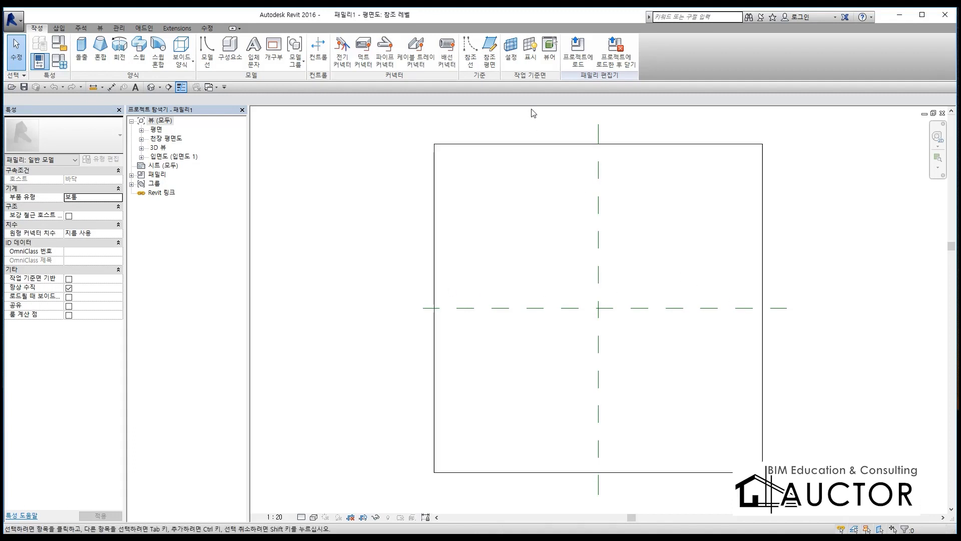
left_click(489, 48)
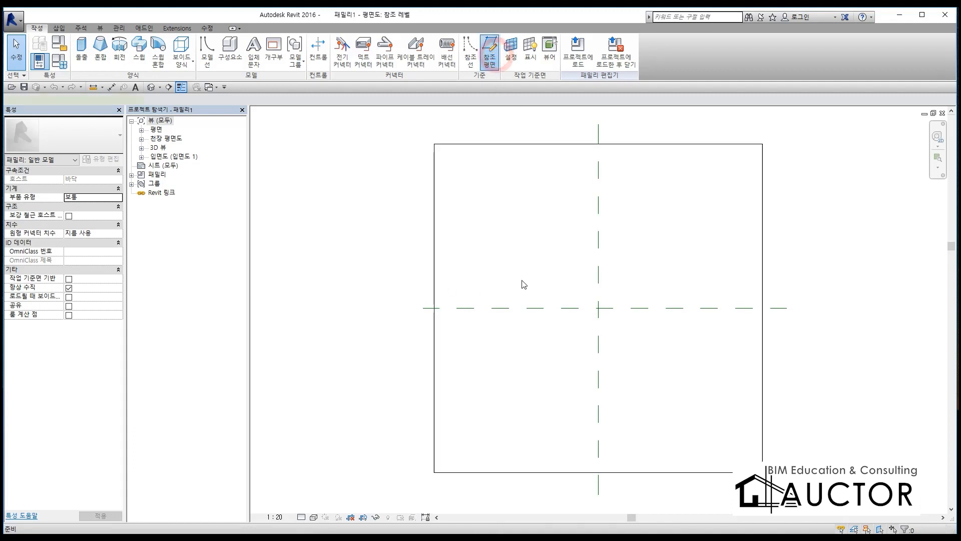
left_click(422, 277)
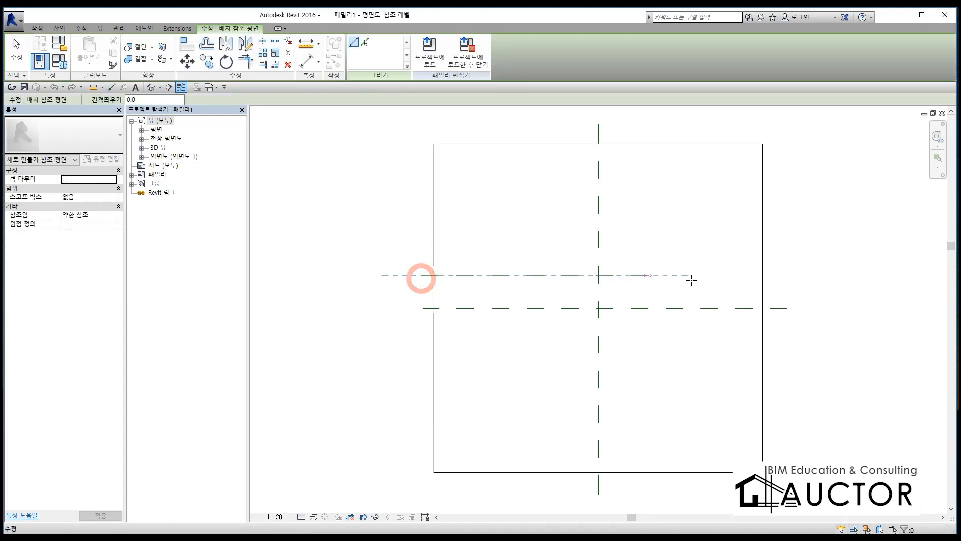
left_click(798, 281)
left_click(420, 339)
left_click(794, 336)
Step: Draw two vertical reference planes, about 1342 mm left and 1400 mm right of the vertical centre plane
left_click(488, 254)
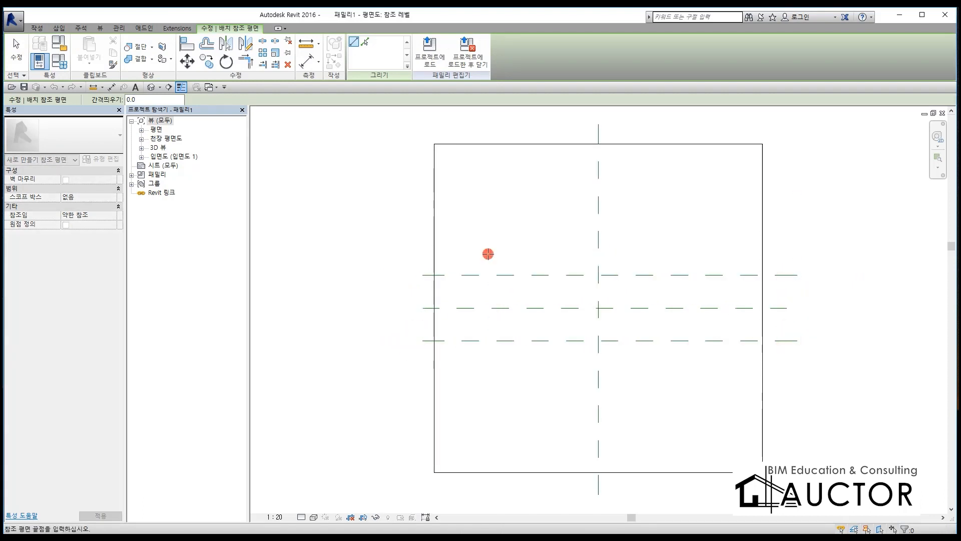
left_click(488, 374)
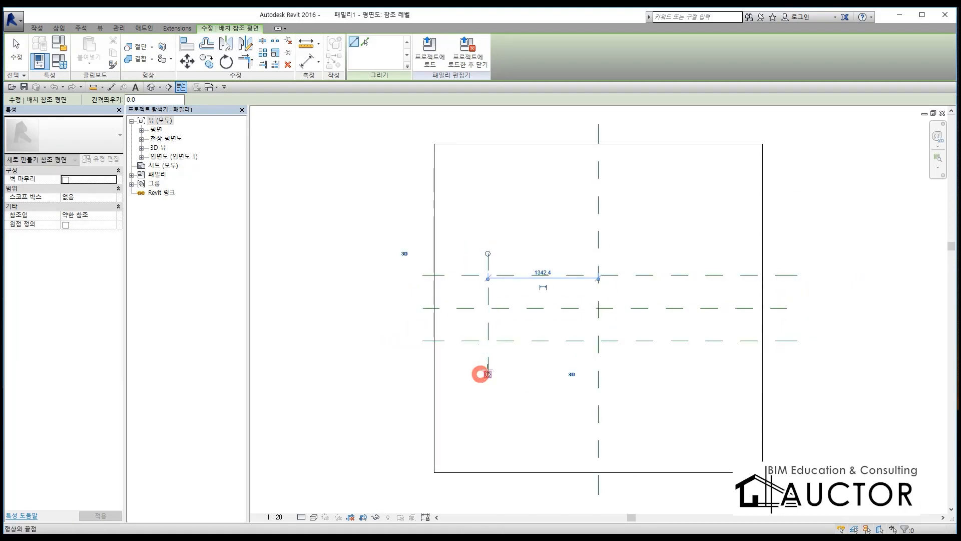
left_click(713, 254)
left_click(714, 375)
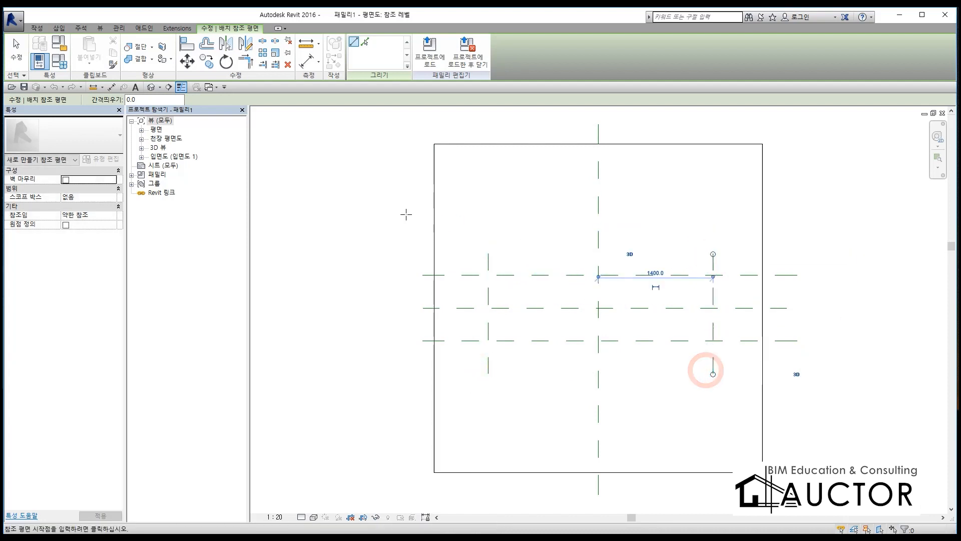
Step: Handwrite a circled 1, "참조평면" and an underlined "길이, 폭" in red, outline the rectangle between the reference planes, and clear everything
key("ctrl+F2")
mouse_move(239, 120)
left_mouse_down()
mouse_move(258, 160)
mouse_move(258, 146)
left_mouse_up()
mouse_move(282, 100)
left_mouse_down()
mouse_move(285, 122)
mouse_move(314, 140)
mouse_move(322, 98)
mouse_move(325, 150)
mouse_move(348, 115)
mouse_move(392, 147)
mouse_move(417, 117)
mouse_move(435, 132)
mouse_move(440, 114)
mouse_move(498, 151)
mouse_move(515, 145)
left_mouse_up()
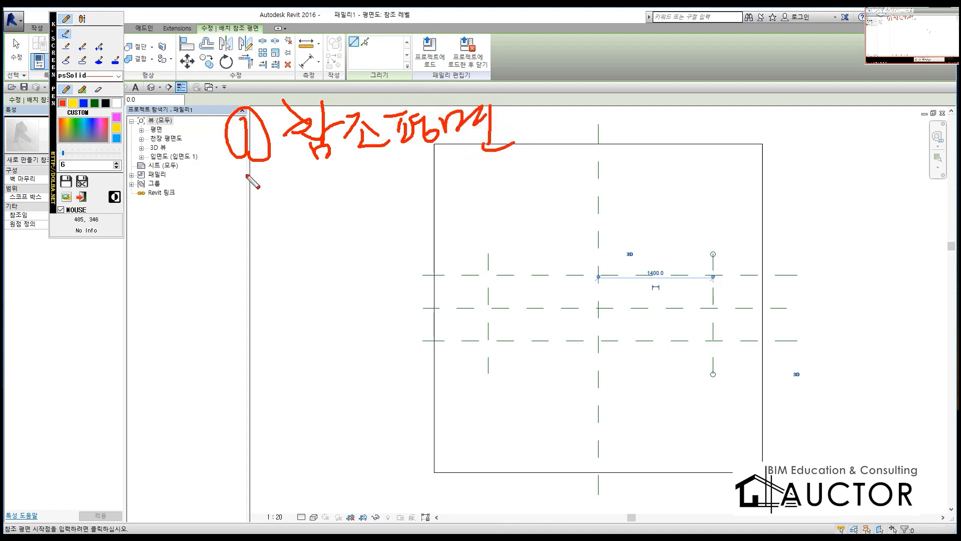
mouse_move(267, 202)
left_mouse_down()
mouse_move(301, 242)
mouse_move(360, 208)
mouse_move(367, 239)
mouse_move(430, 215)
mouse_move(440, 187)
mouse_move(436, 235)
mouse_move(453, 247)
mouse_move(233, 254)
left_mouse_up()
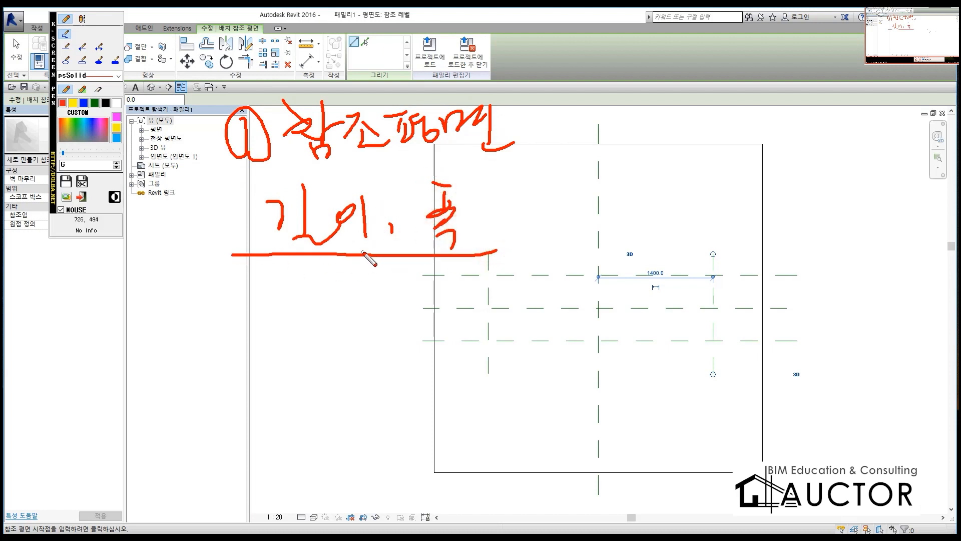
mouse_move(492, 273)
left_mouse_down()
mouse_move(496, 337)
mouse_move(682, 342)
mouse_move(722, 307)
mouse_move(660, 286)
mouse_move(494, 282)
left_mouse_up()
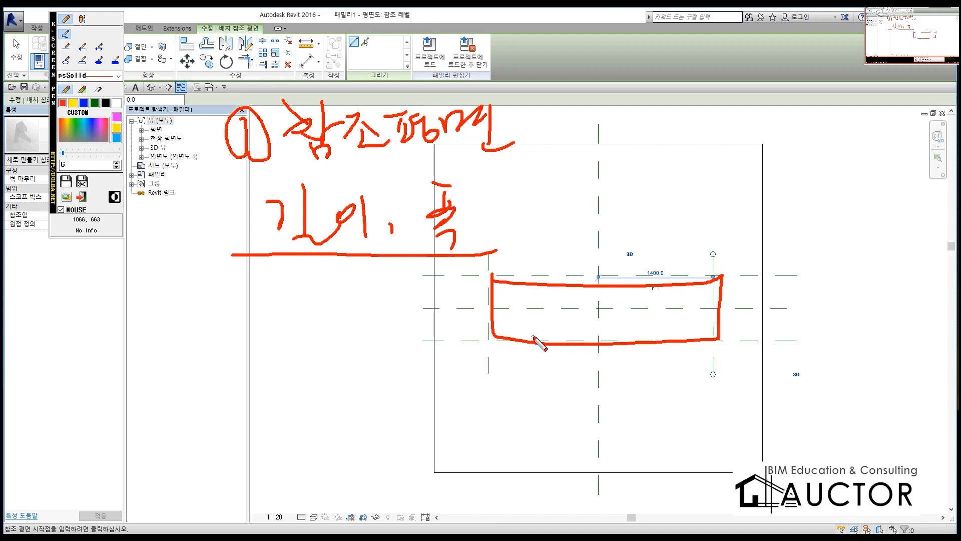
key("Escape")
key("Escape")
key("Escape")
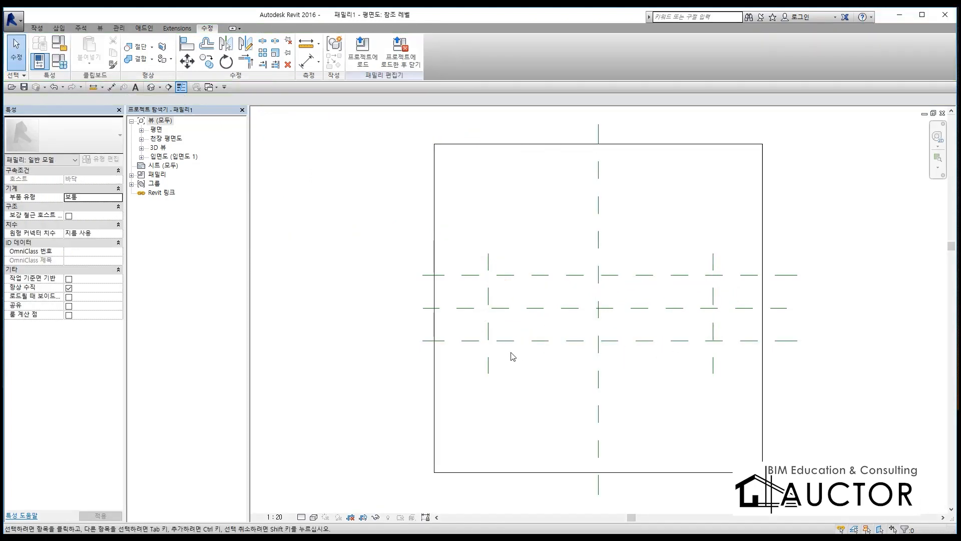
key("d")
key("i")
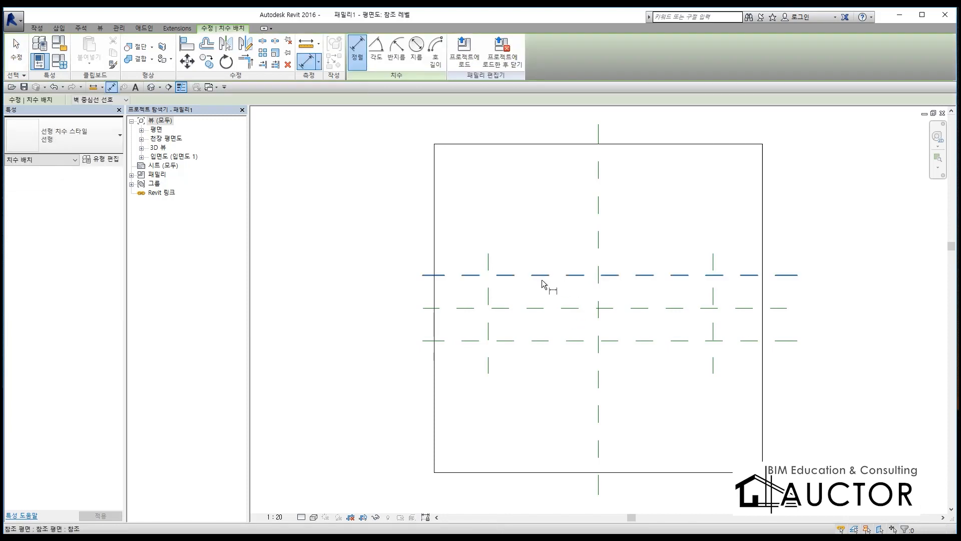
key("Escape")
key("Escape")
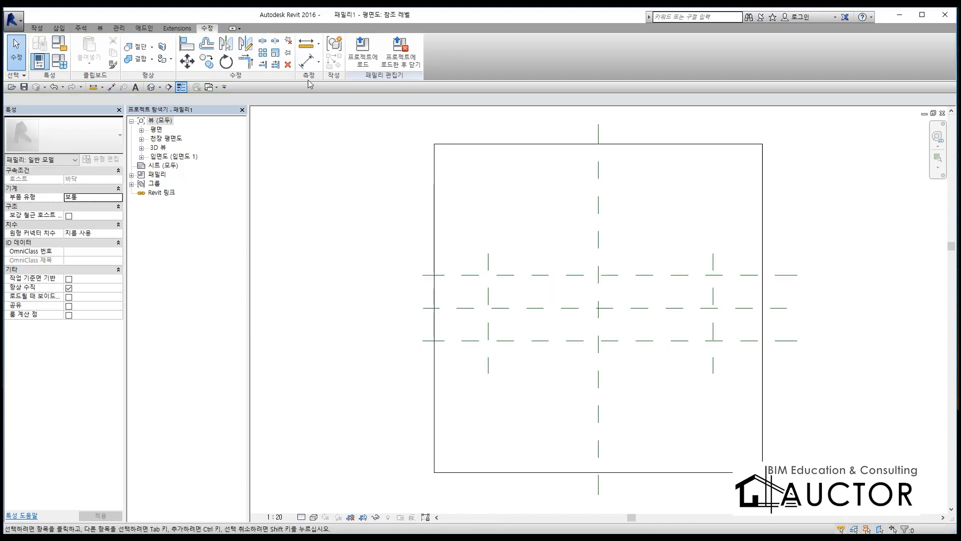
Step: Dimension the two outer vertical reference planes with the vertical centre plane above the floor outline and make the segments equal (EQ)
left_click(306, 61)
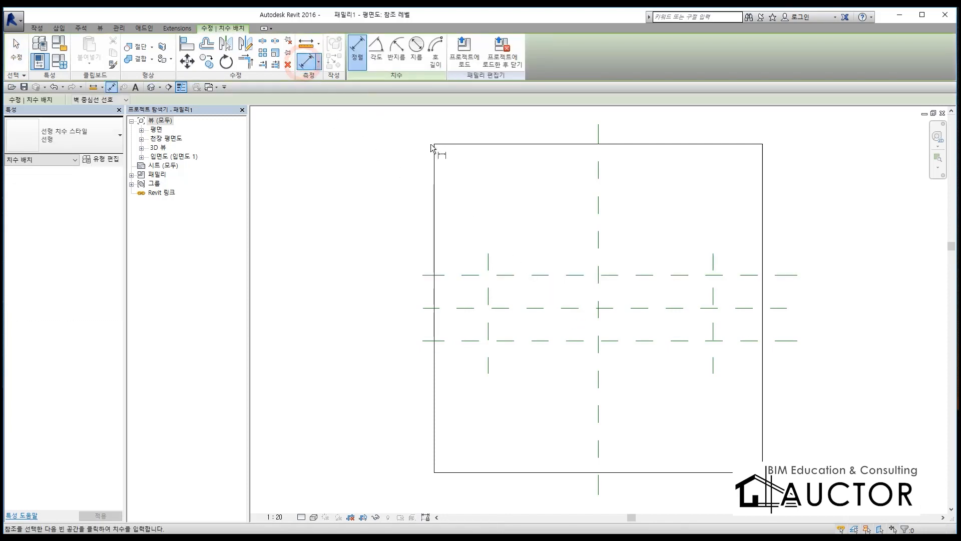
left_click(489, 262)
left_click(599, 250)
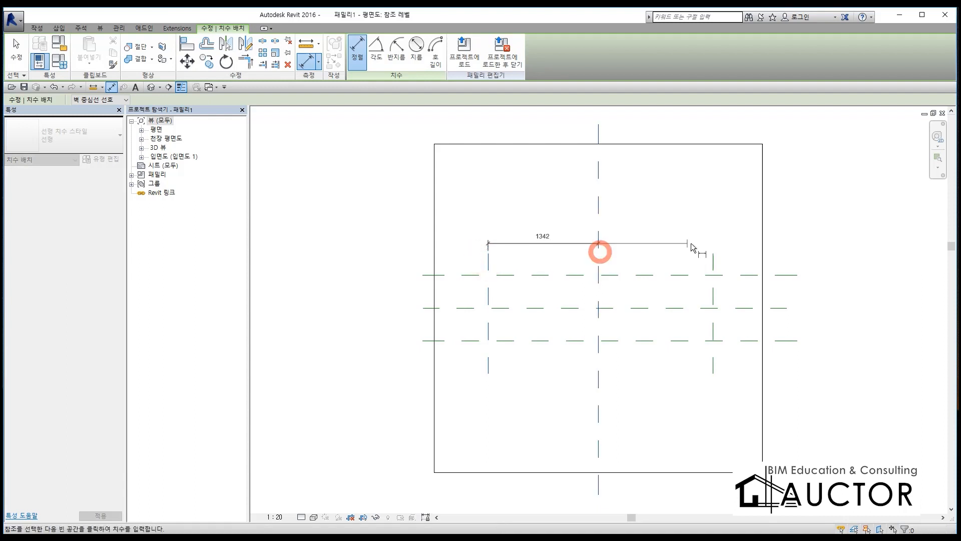
left_click(715, 263)
middle_click_drag(676, 194, 672, 287)
left_click(667, 169)
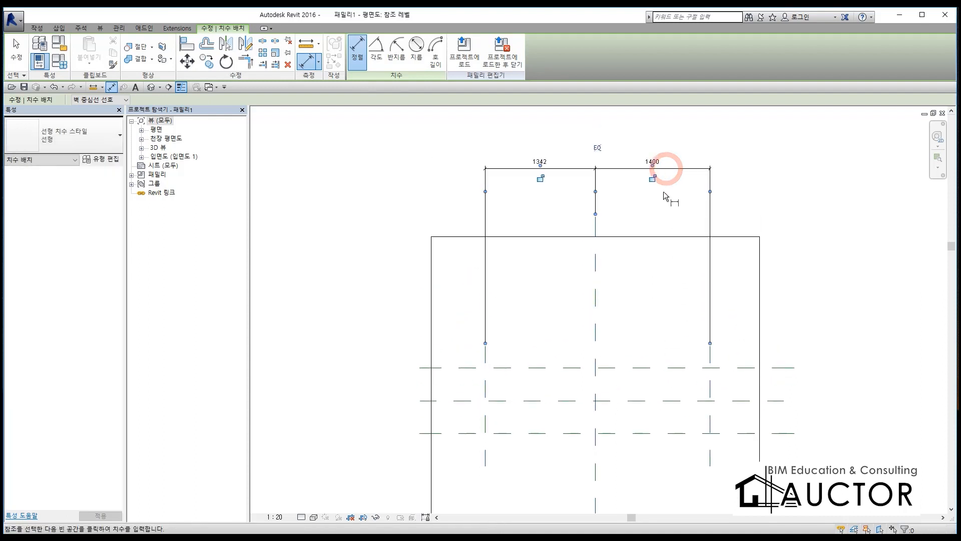
left_click(597, 148)
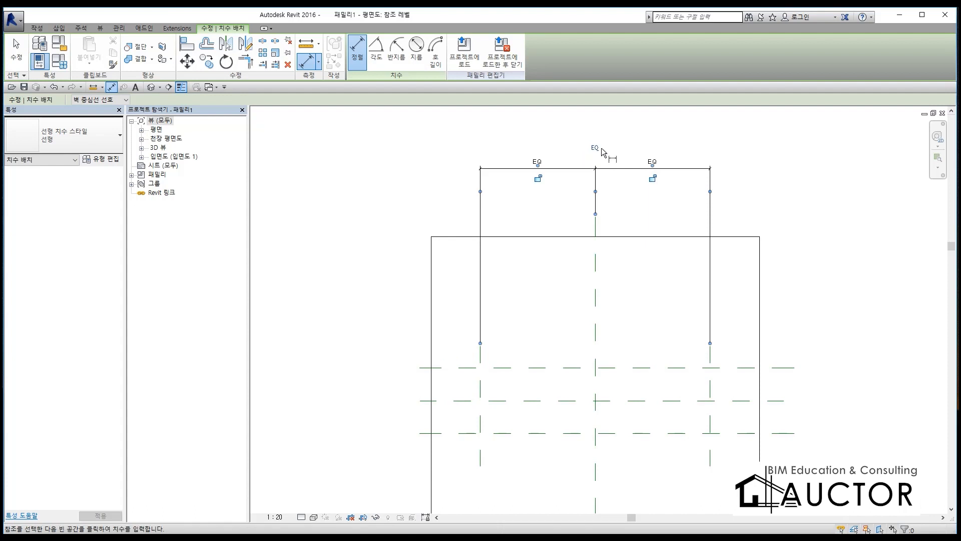
Step: Add an overall aligned dimension between the two outer vertical reference planes, above the EQ dimension
left_click(480, 355)
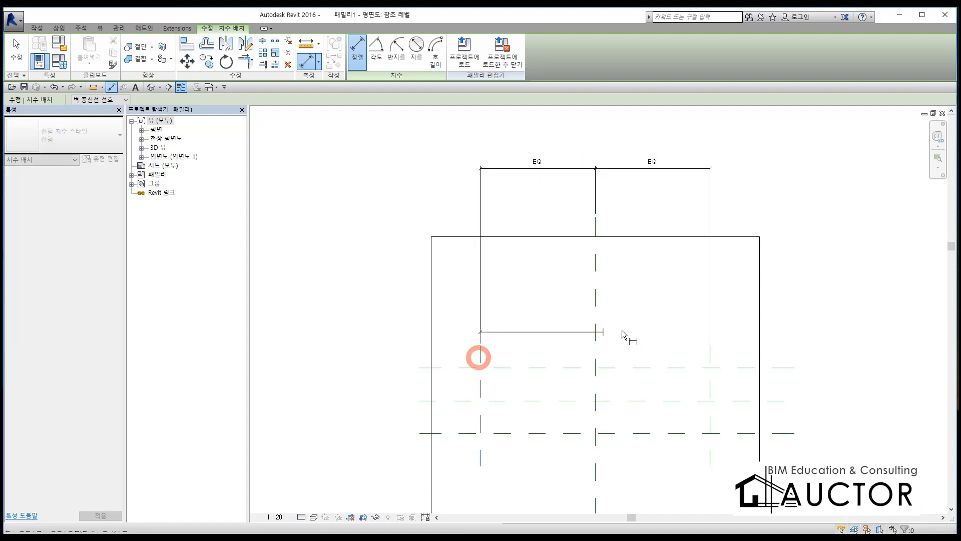
left_click(710, 351)
left_click(713, 159)
key("Escape")
key("Escape")
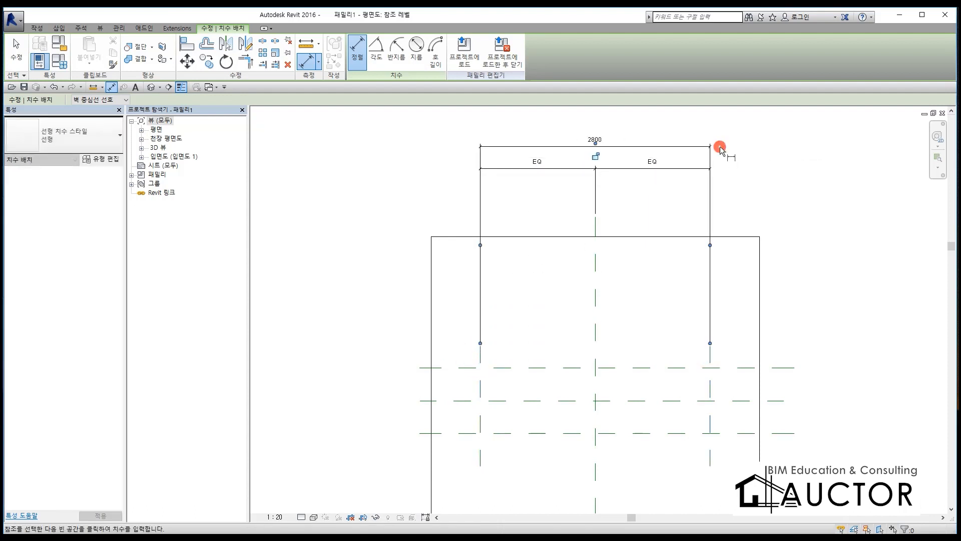
Step: Dimension the three horizontal reference planes in one chain left of the floor outline and make the segments equal (EQ)
middle_click_drag(590, 408, 609, 302)
scroll(494, 272, "up", 1)
key("d")
key("i")
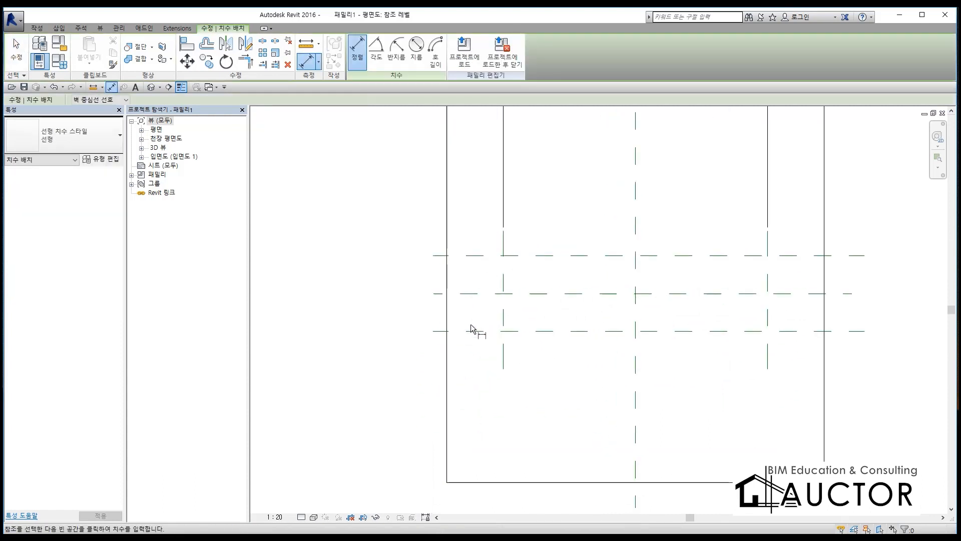
left_click(473, 331)
left_click(477, 293)
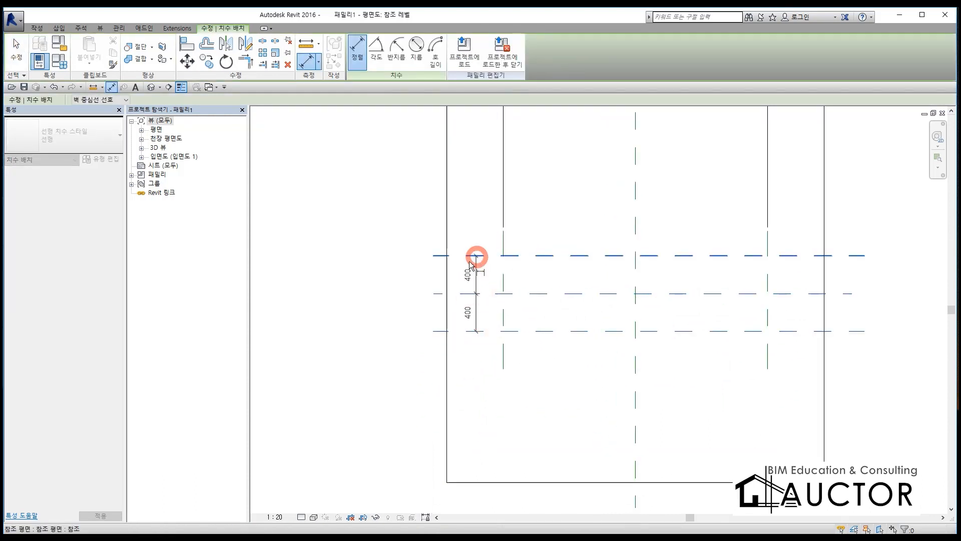
left_click(476, 255)
left_click(374, 275)
left_click(393, 292)
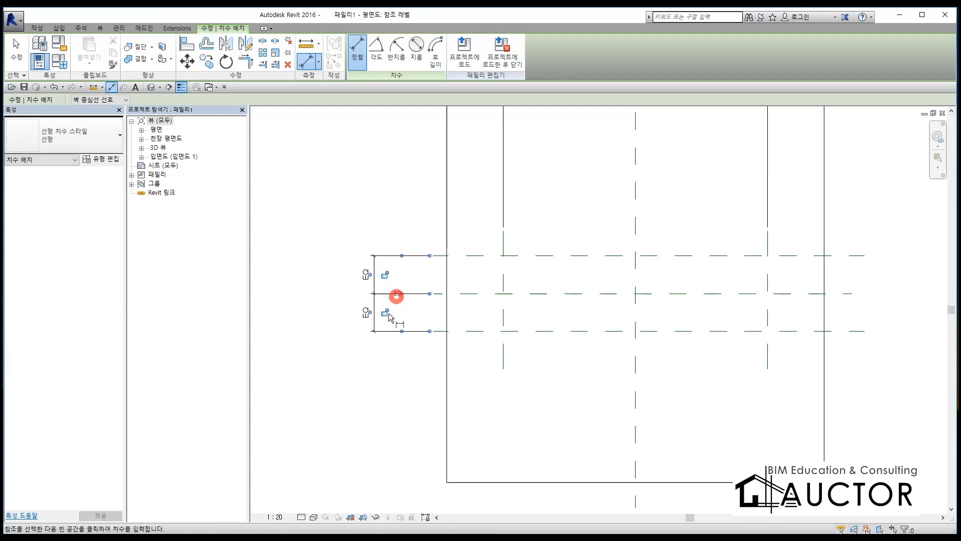
Step: Add an overall aligned dimension between the upper and lower horizontal reference planes, outside the EQ dimension
left_click(445, 330)
left_click(441, 255)
left_click(343, 319)
key("Escape")
key("Escape")
Step: Circle the overall horizontal dimension in red, handwrite "길이" near it and "폭" beside the overall vertical dimension, and clear the marks
scroll(464, 317, "down", 3)
middle_click_drag(508, 228, 498, 274)
mouse_move(607, 167)
left_mouse_down()
mouse_move(518, 166)
mouse_move(796, 181)
mouse_move(787, 179)
left_mouse_up()
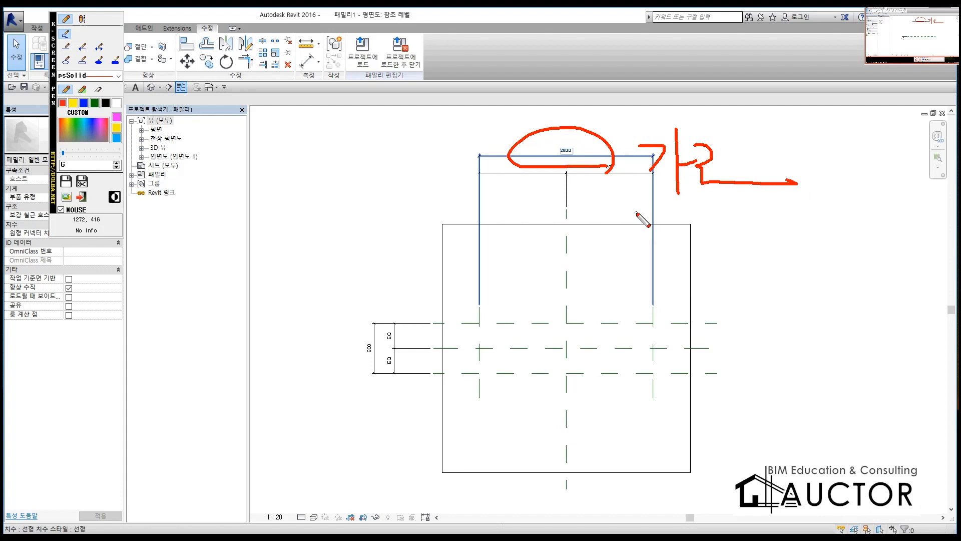
right_click(706, 184)
left_click_drag(591, 203, 613, 236)
left_click_drag(635, 186, 640, 238)
mouse_move(620, 247)
left_mouse_down()
mouse_move(650, 256)
mouse_move(680, 245)
left_mouse_up()
left_click_drag(682, 214, 692, 259)
mouse_move(317, 350)
left_mouse_down()
mouse_move(363, 386)
mouse_move(356, 393)
left_mouse_up()
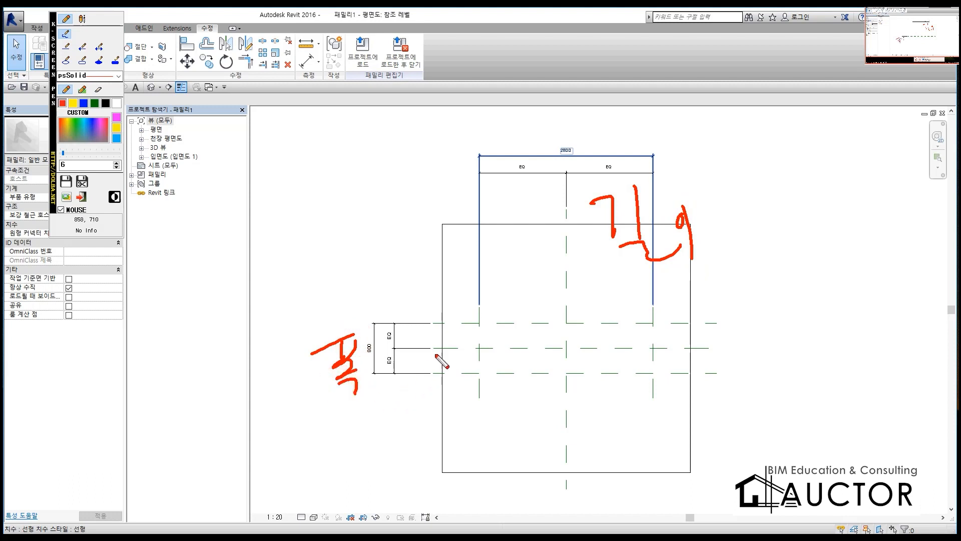
key("Escape")
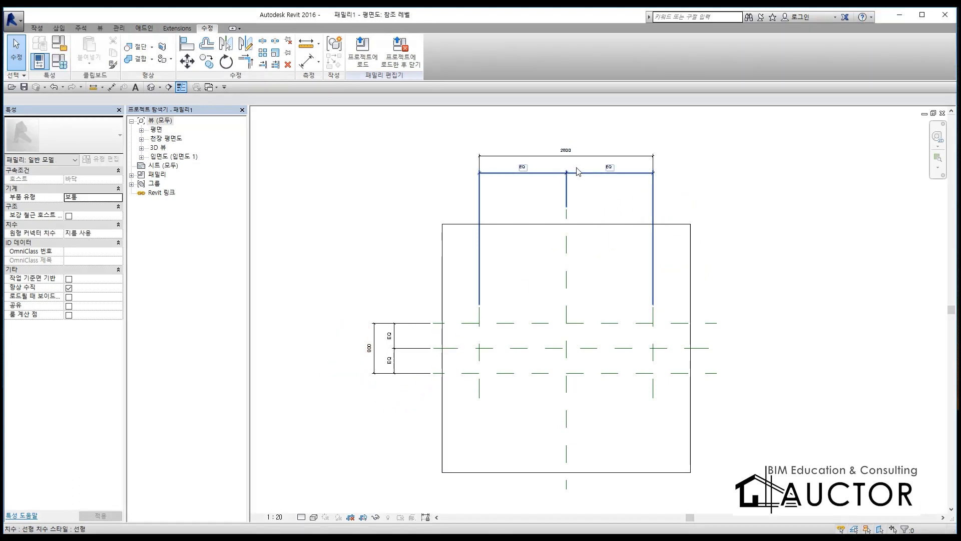
left_click(605, 156)
left_click(333, 321)
left_click(373, 343)
left_click(369, 274)
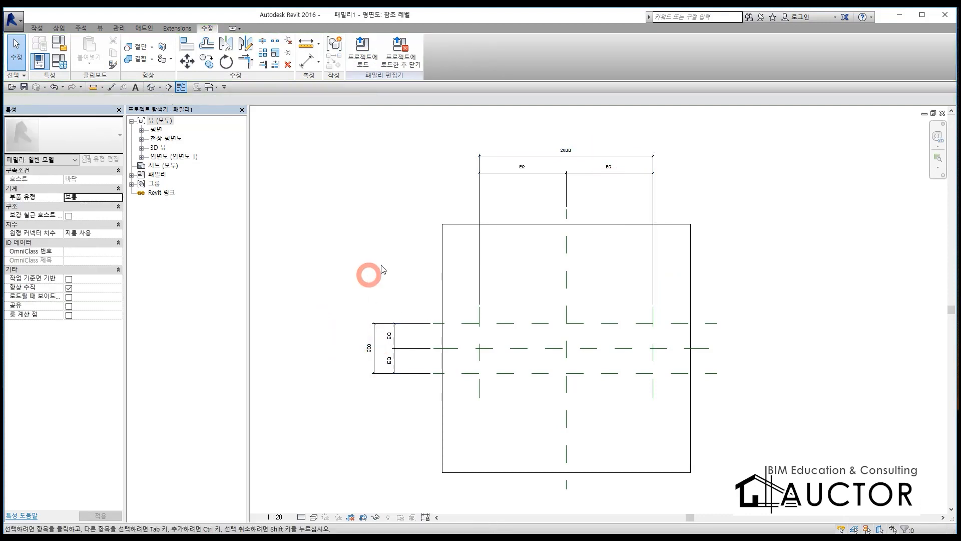
Step: Label the overall horizontal dimension with a new family type parameter named 길이
left_click(598, 155)
scroll(598, 134, "up", 3)
scroll(597, 135, "up", 3)
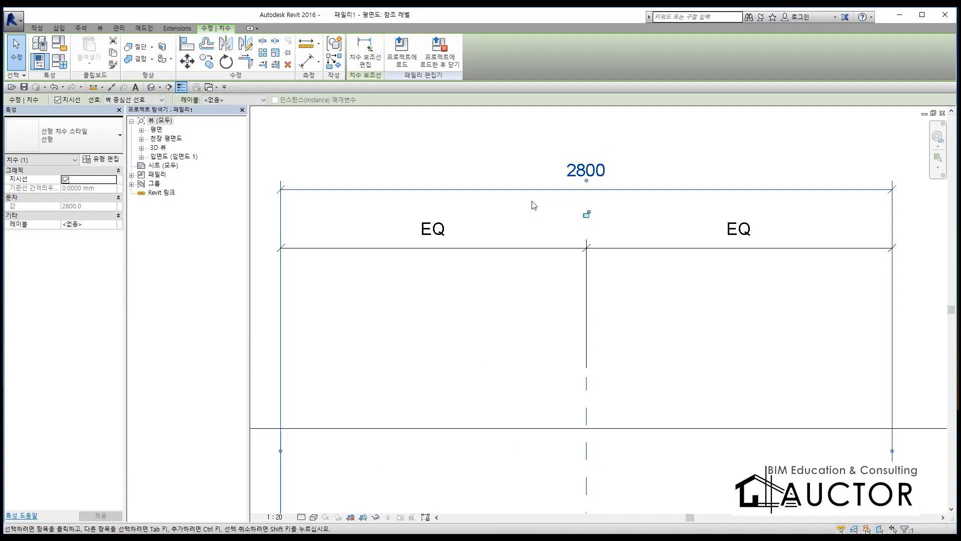
left_click(258, 100)
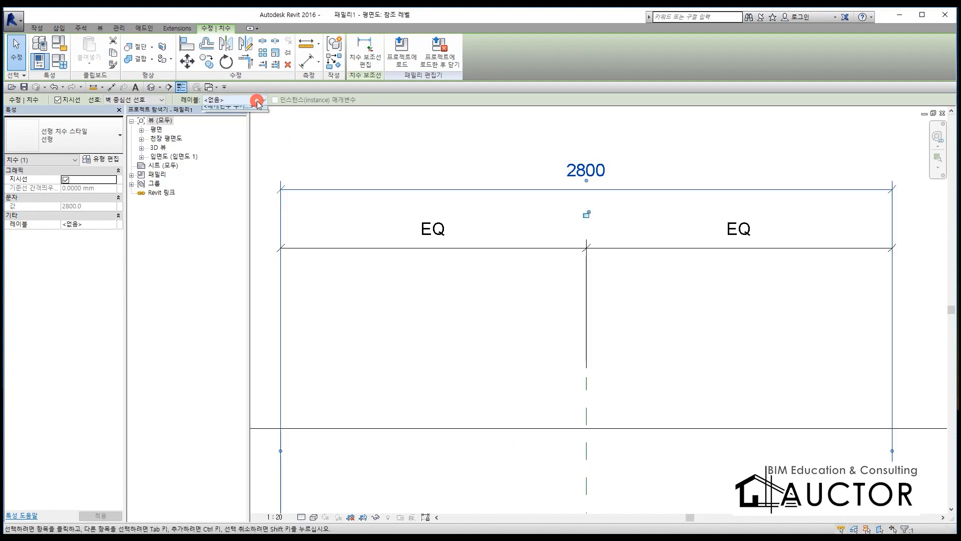
left_click(245, 118)
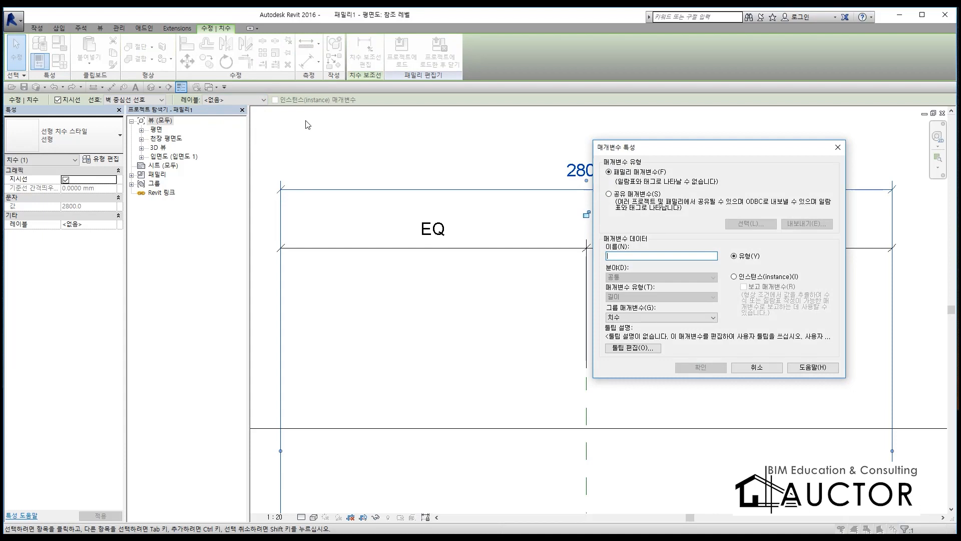
key("BackSpace")
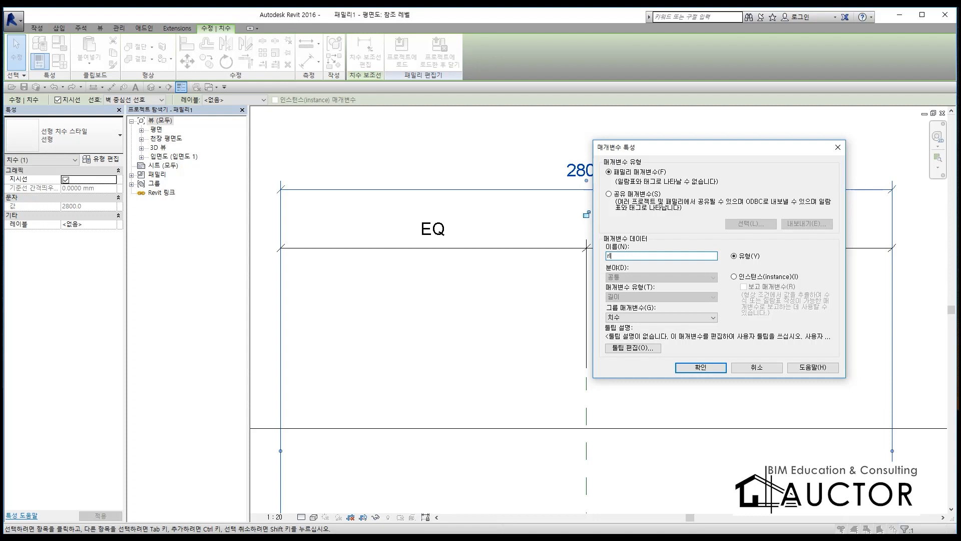
type("길ㅣ")
left_click(699, 368)
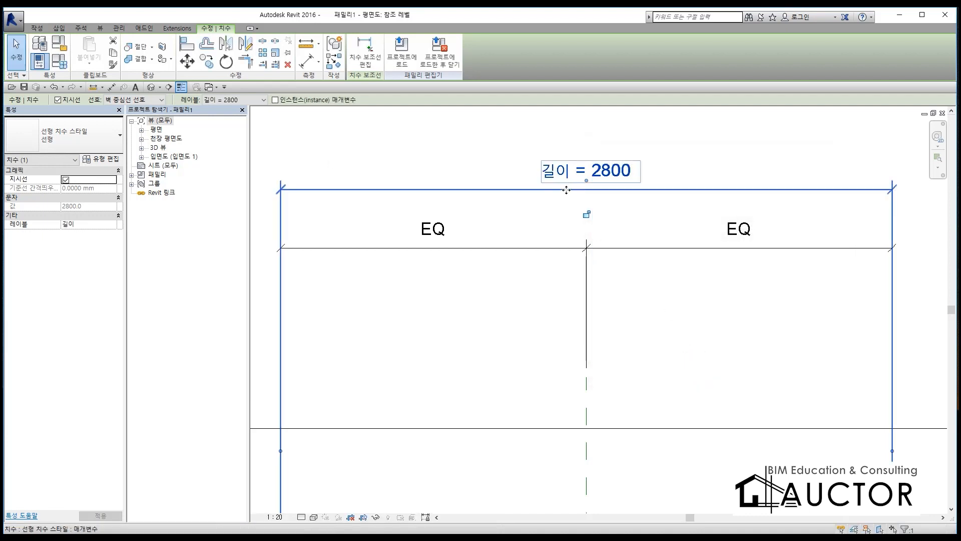
Step: Label the overall vertical dimension with a new family type parameter named 폭
scroll(570, 188, "down", 2)
middle_click_drag(508, 318, 638, 114)
scroll(434, 271, "up", 2)
key("Escape")
left_click(392, 276)
left_click(241, 100)
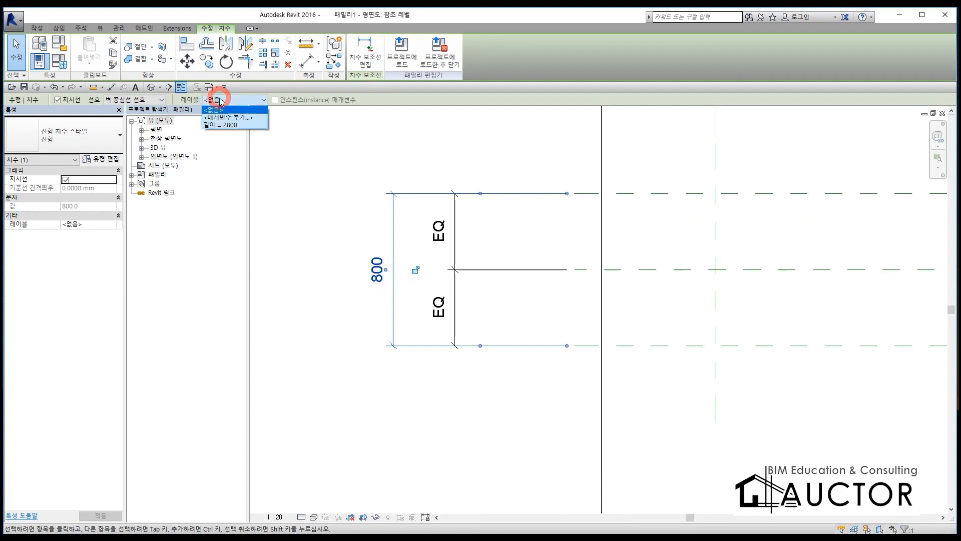
left_click(228, 123)
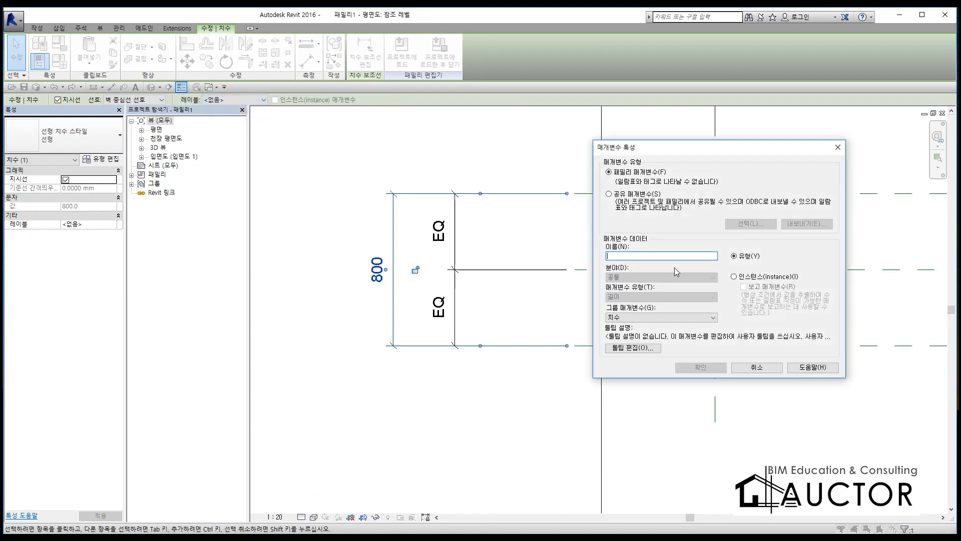
type("vhr")
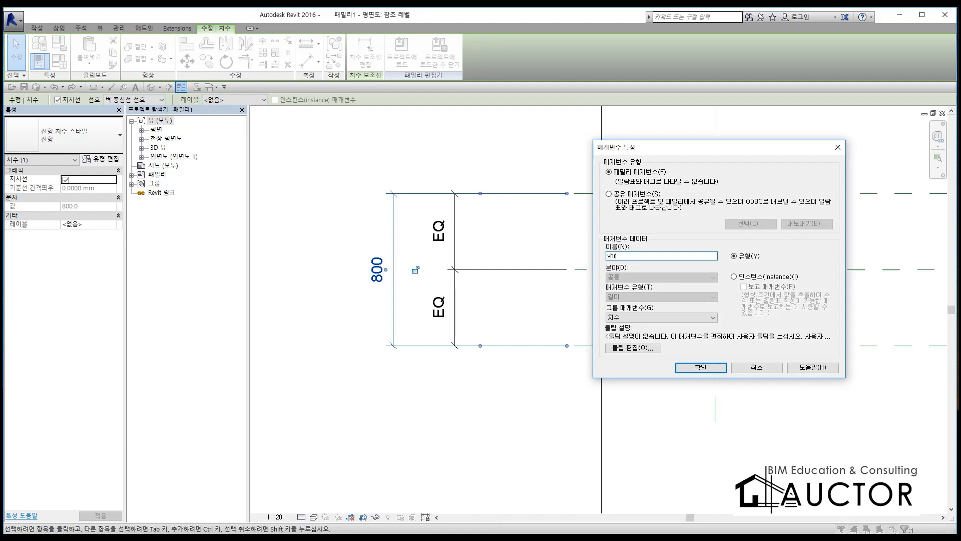
key("BackSpace")
key("BackSpace")
type("폭")
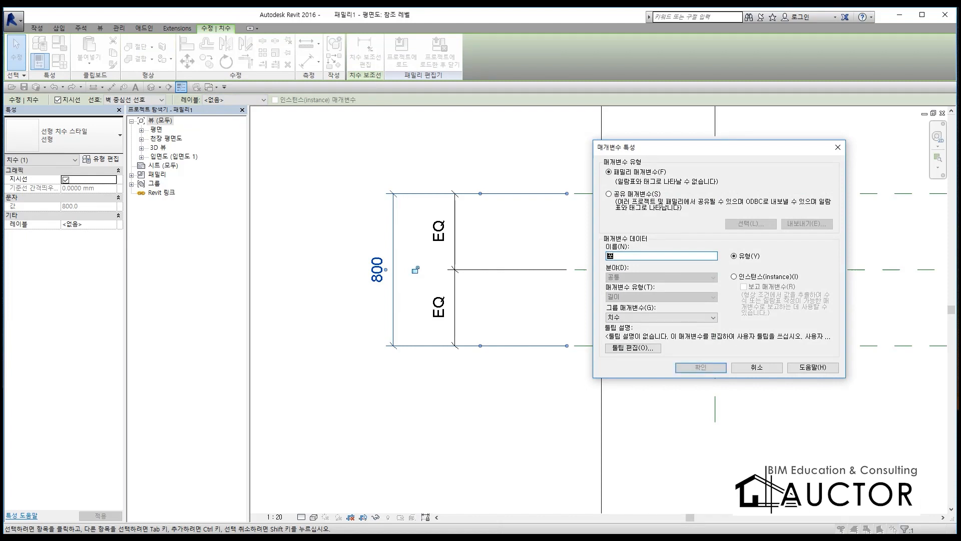
left_click(702, 367)
scroll(654, 279, "down", 3)
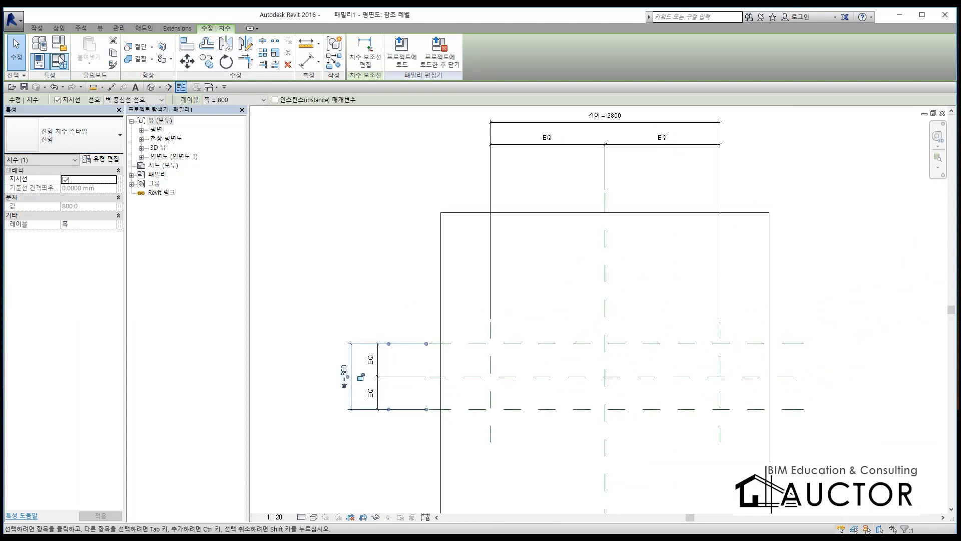
Step: Mark the Family Types command with the screen pen and clear the mark
key("ctrl+F1")
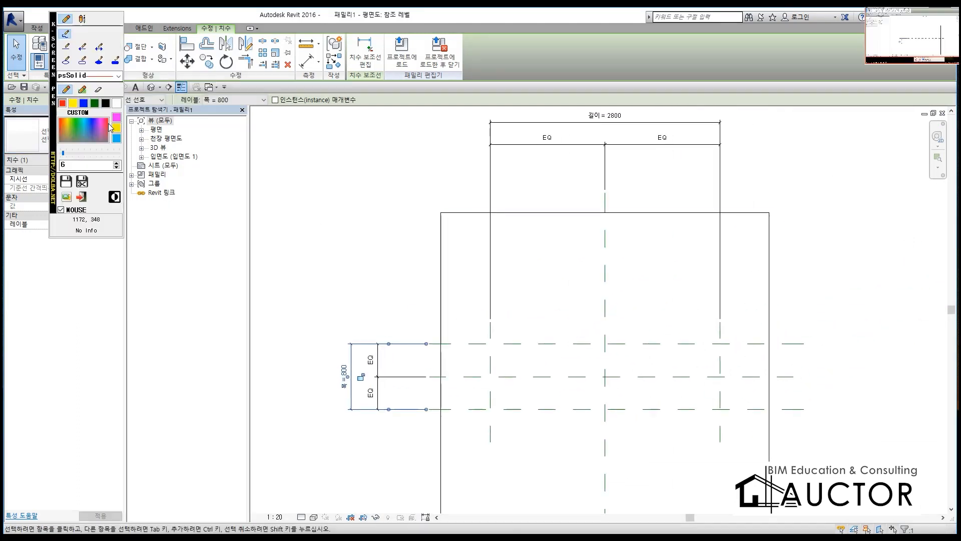
right_click(907, 273)
mouse_move(41, 52)
left_mouse_down()
mouse_move(73, 79)
mouse_move(59, 83)
left_mouse_up()
key("Escape")
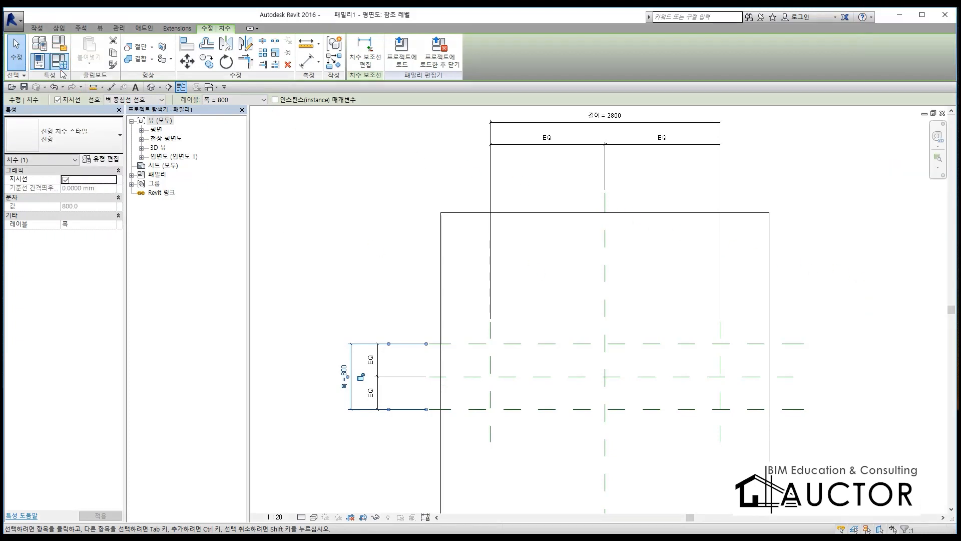
Step: Set the family type parameters 길이 to 2000 and 폭 to 500 and apply them to the reference planes
left_click(58, 60)
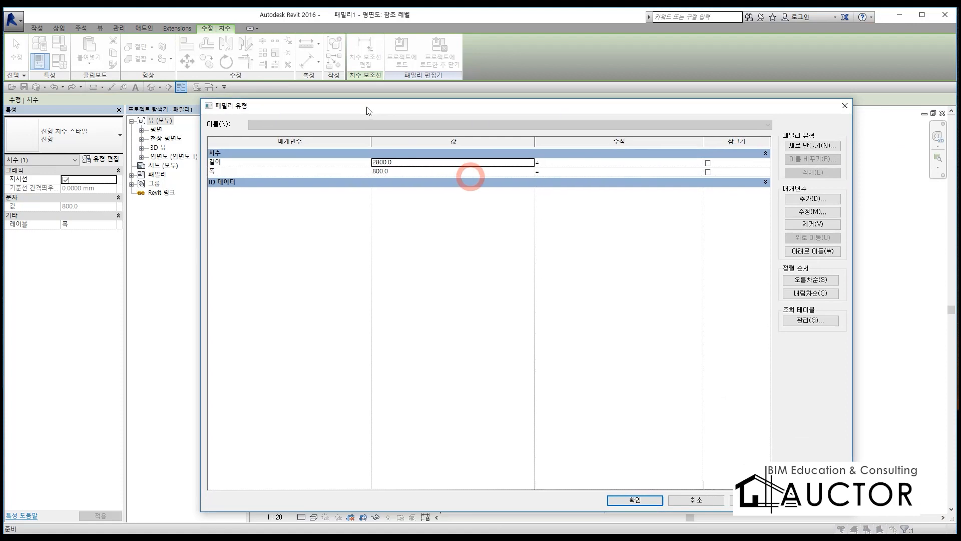
left_click_drag(369, 111, 347, 68)
left_click(389, 122)
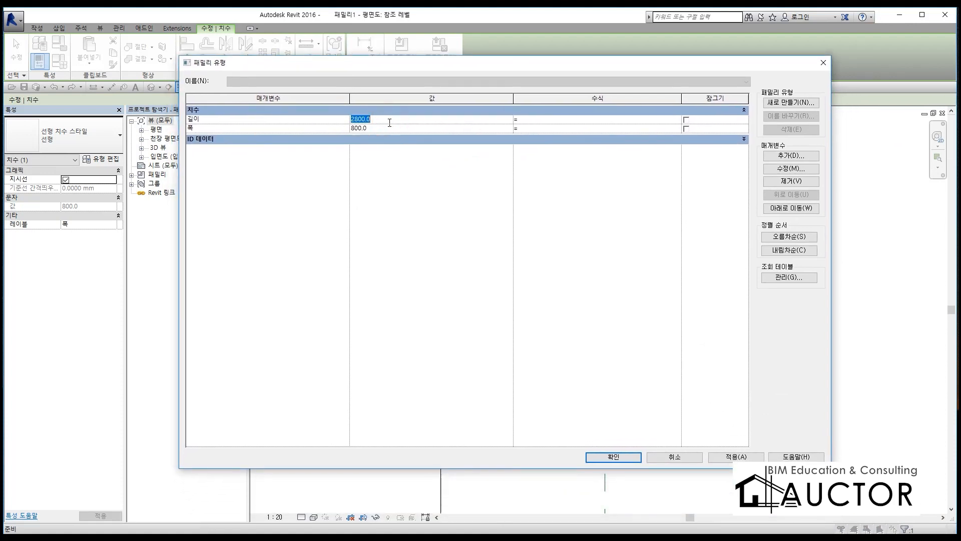
left_click(385, 131)
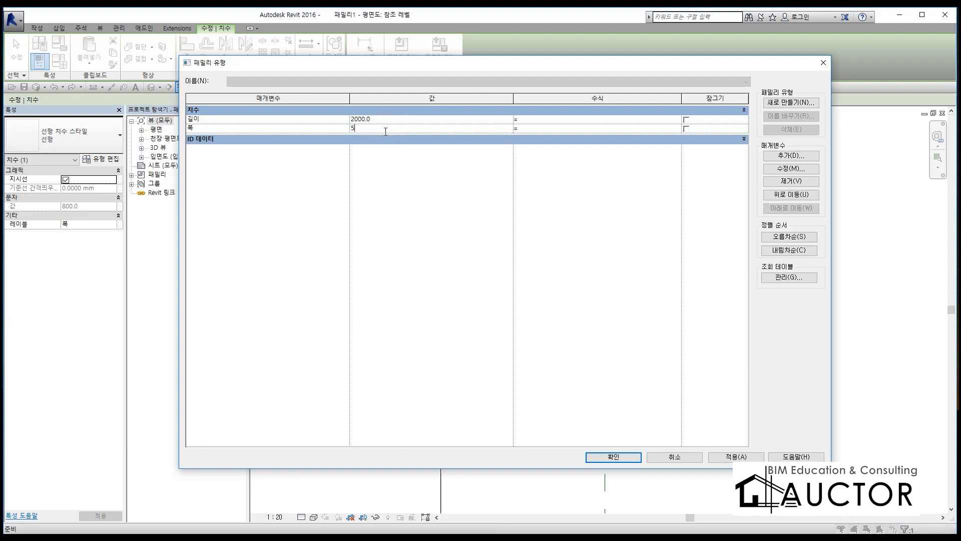
key("Tab")
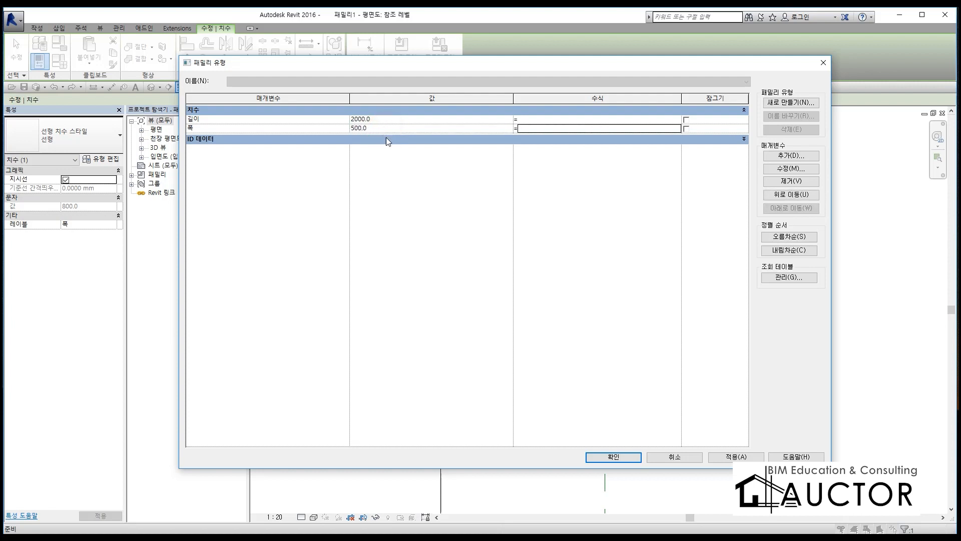
left_click(613, 457)
Step: Start a floor opening and sketch its rectangular boundary between the outer intersections of the length and width reference planes
scroll(555, 274, "up", 6)
scroll(743, 279, "down", 6)
middle_click_drag(719, 237, 618, 329)
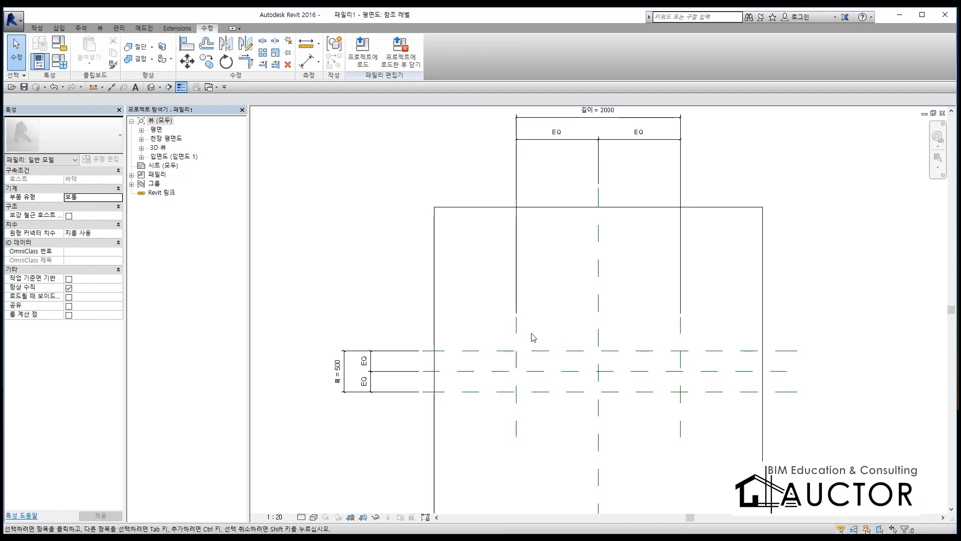
left_click(38, 29)
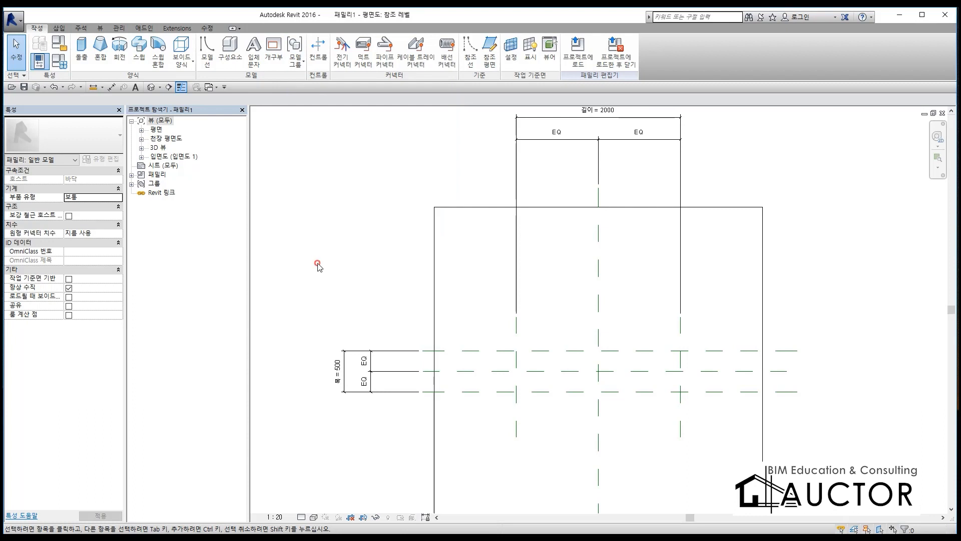
scroll(516, 301, "up", 3)
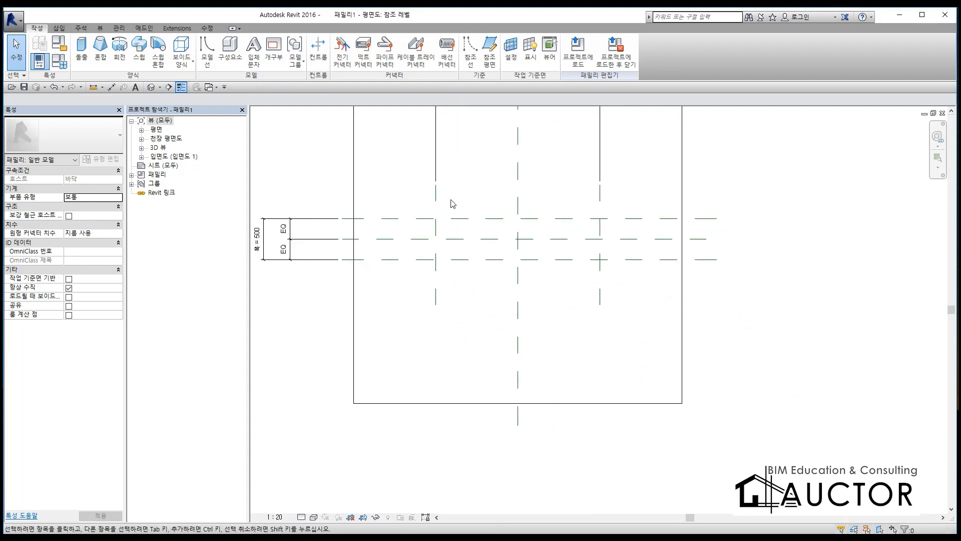
left_click(268, 64)
left_click(389, 42)
left_click(427, 228)
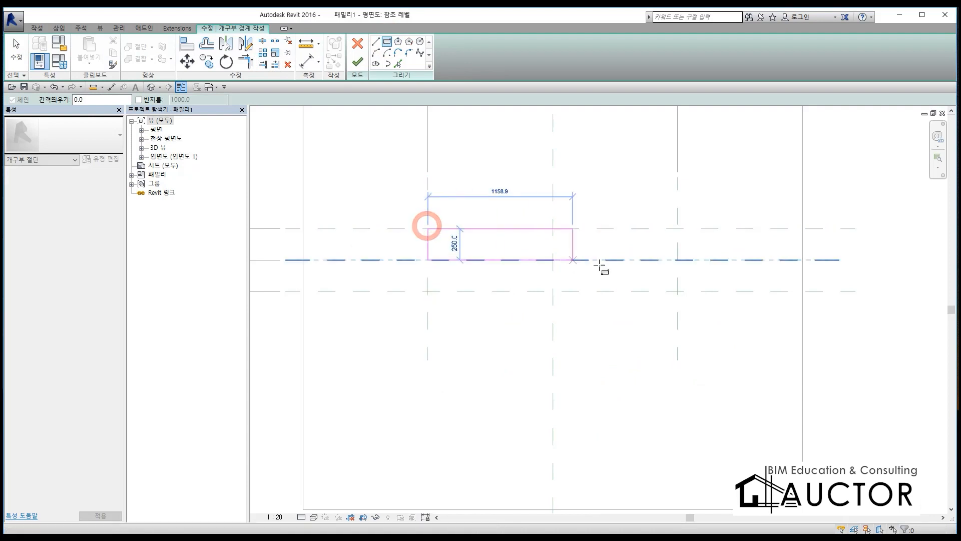
left_click(678, 291)
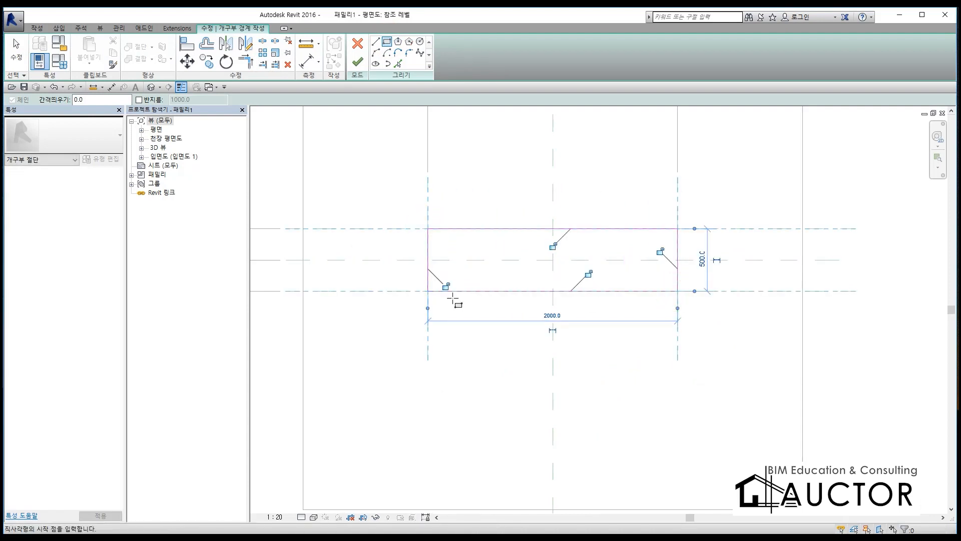
Step: Lock all four edges of the opening boundary to their reference planes and finish the opening sketch
left_click(588, 274)
left_click(660, 252)
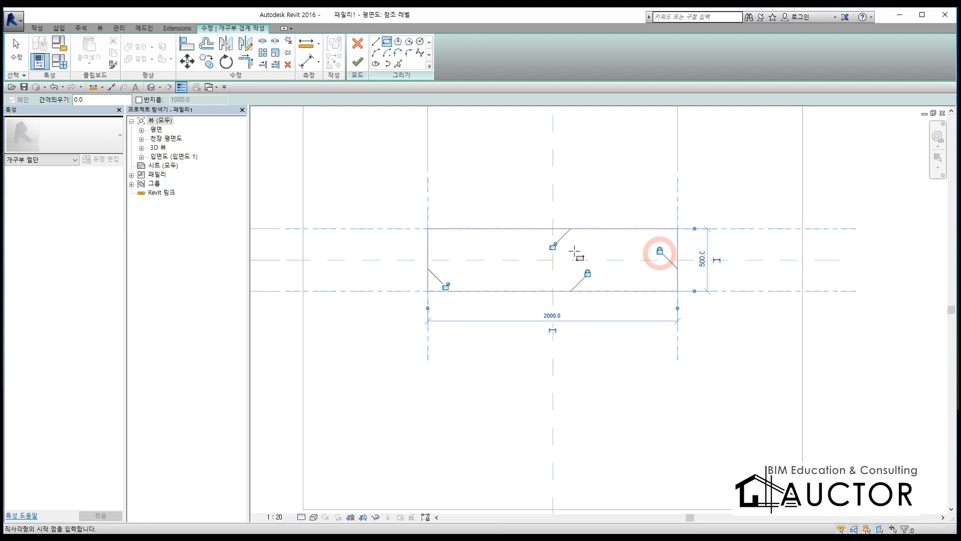
left_click(552, 246)
left_click(445, 286)
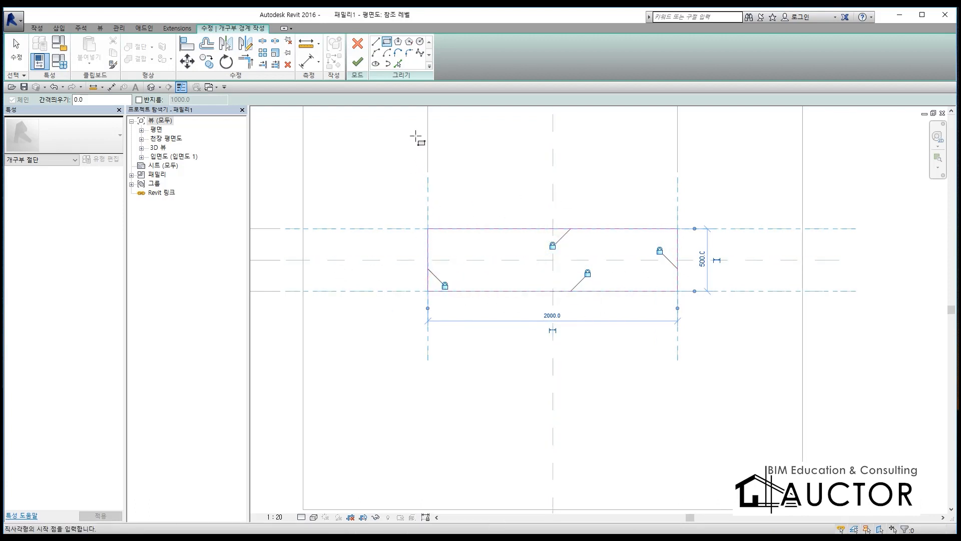
left_click(358, 62)
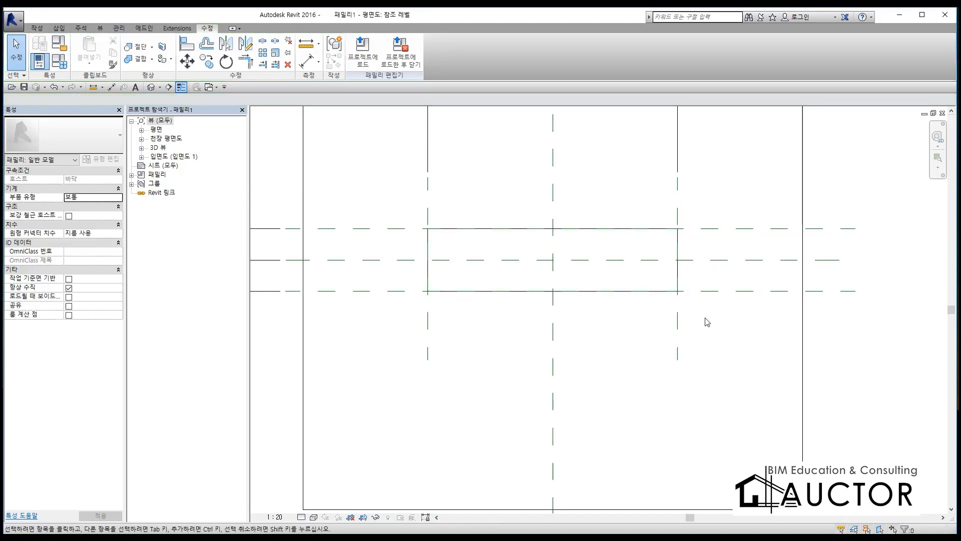
Step: Examine the rectangular opening cut through the floor in the 3D view
key("3")
key("d")
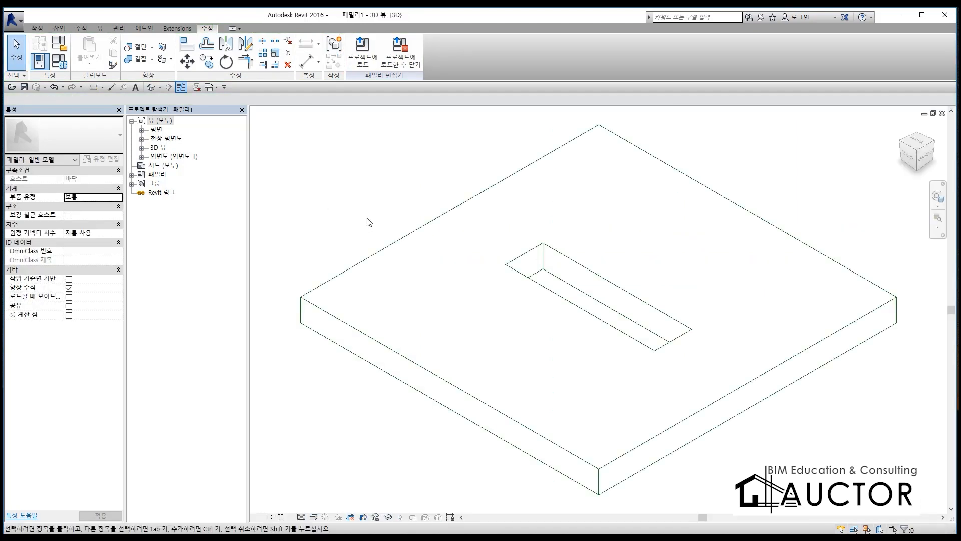
middle_click_drag(809, 436, 785, 438, "shift")
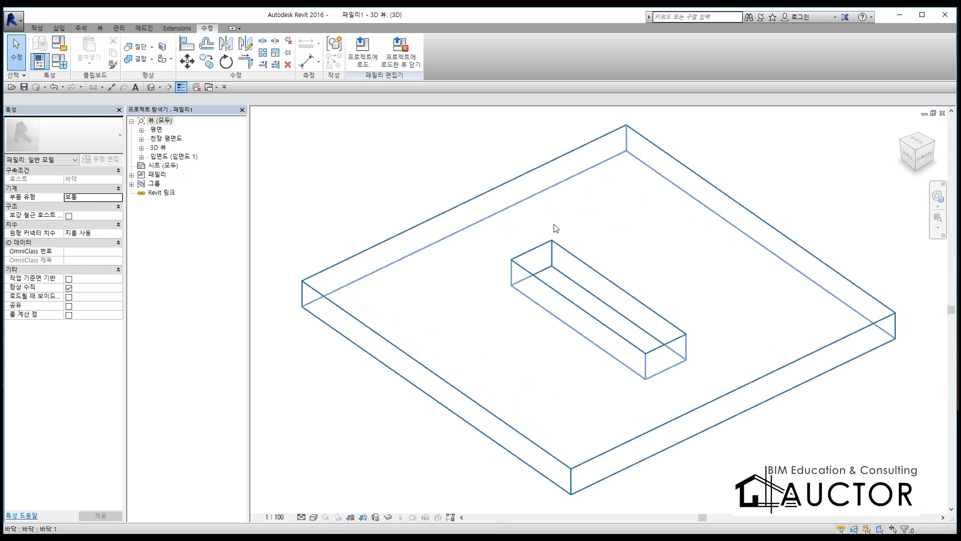
Step: Return to the 참조 레벨 floor plan and delete the opening cut
double_click(157, 131)
double_click(165, 139)
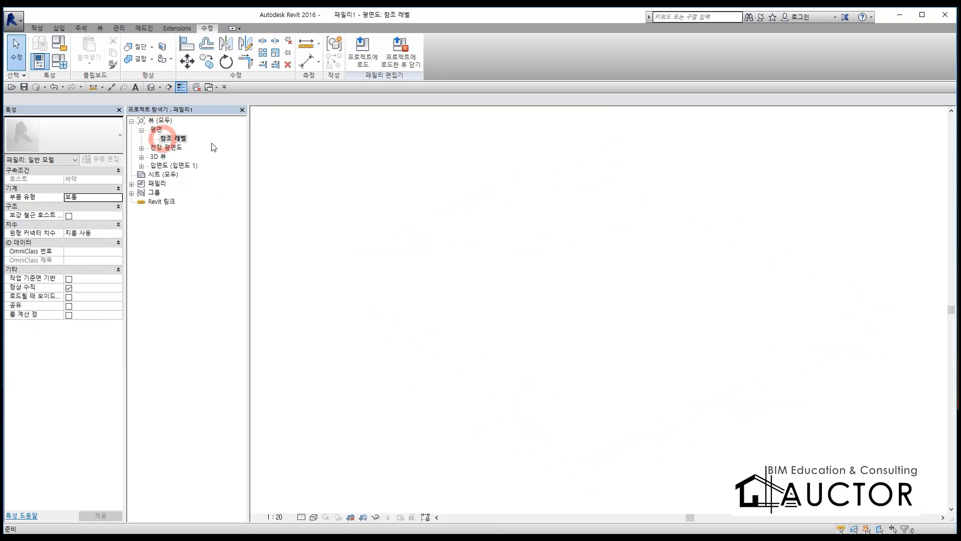
left_click(526, 229)
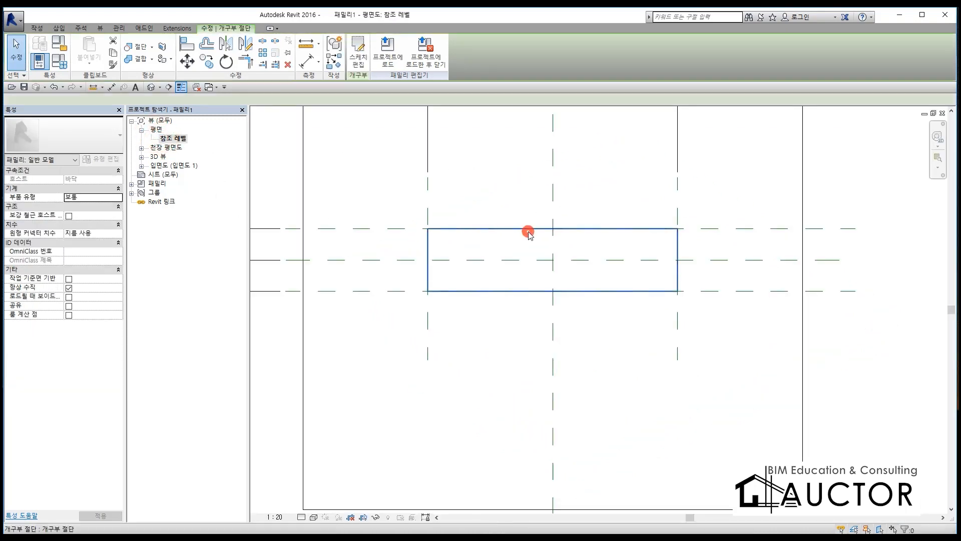
left_click(509, 322)
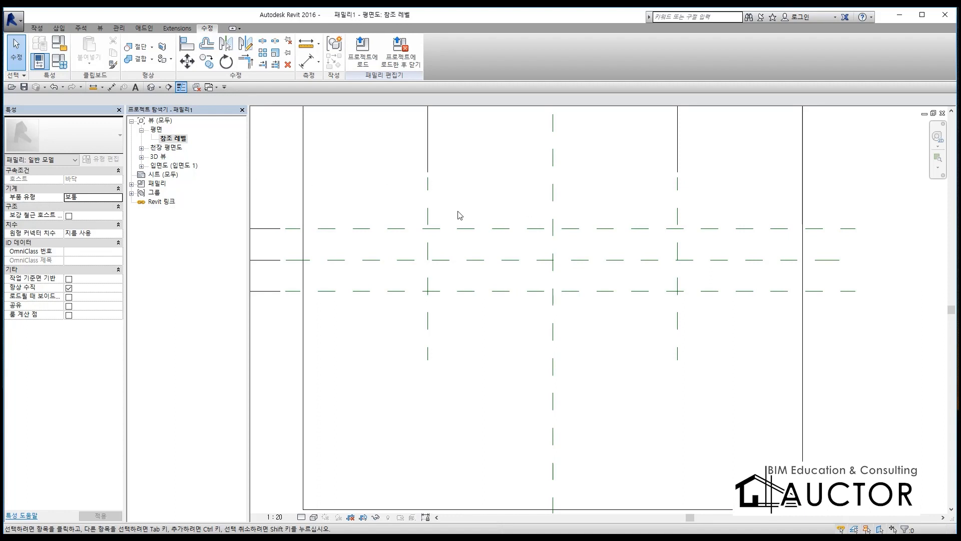
Step: Open the 앞면 elevation view to work on the floor's depth
double_click(170, 165)
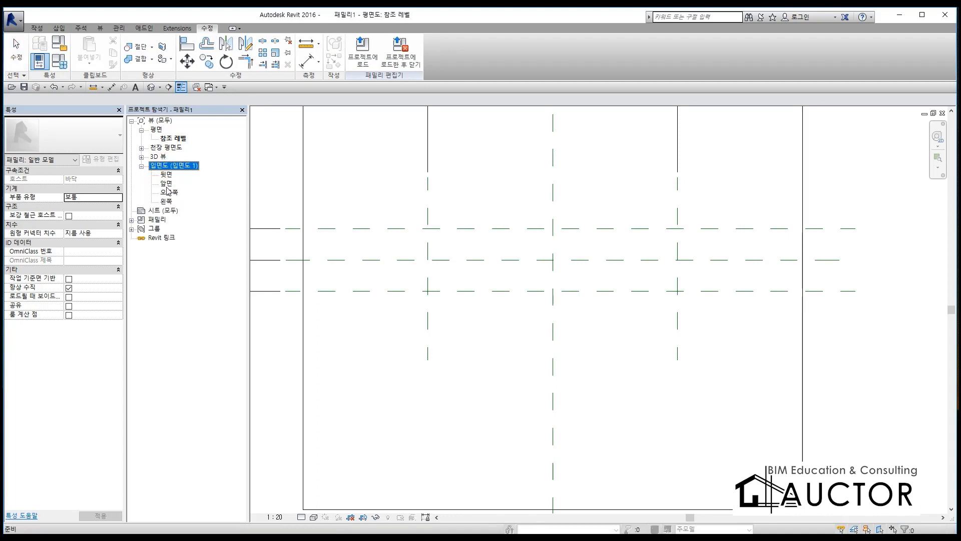
double_click(167, 183)
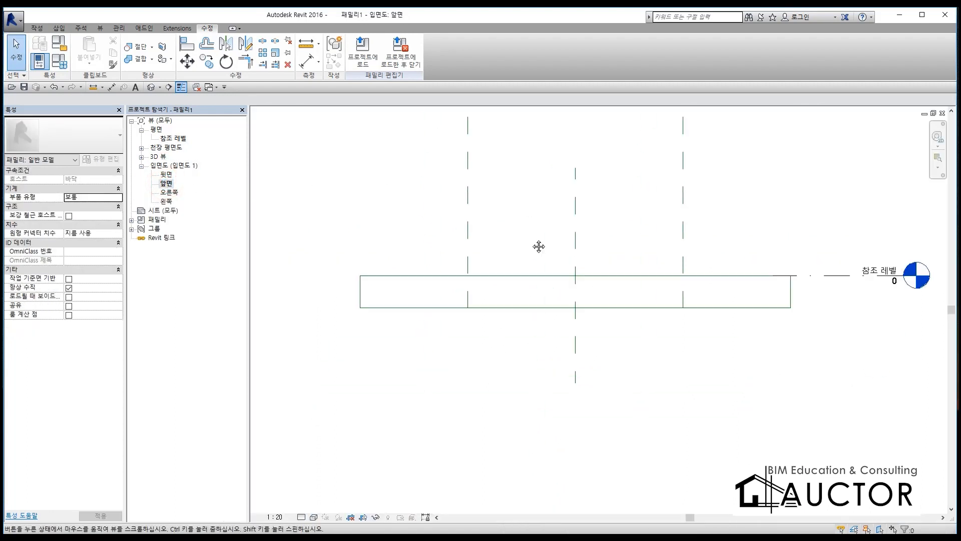
middle_click_drag(539, 246, 513, 247)
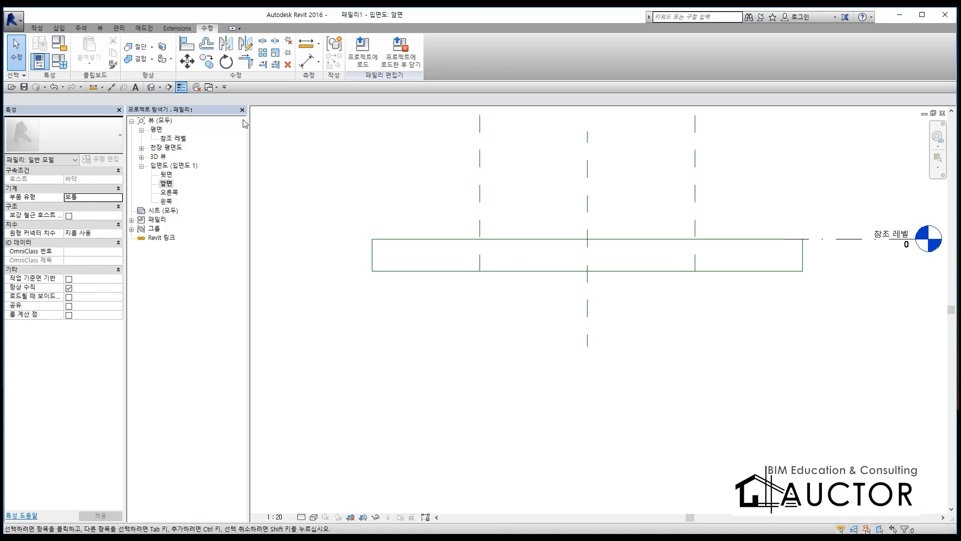
left_click(822, 241)
left_click(469, 358)
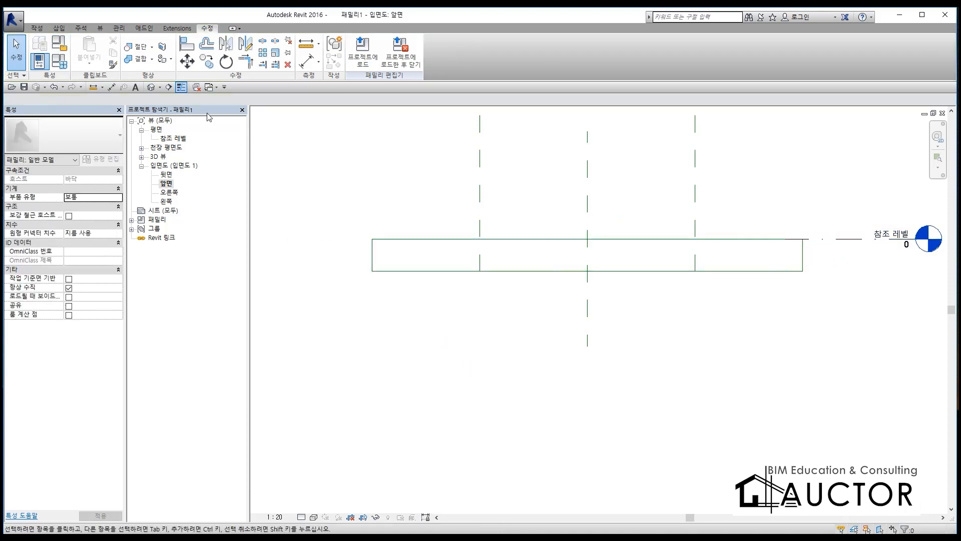
Step: Draw two horizontal reference planes within the floor thickness, about 118 mm and 252 mm below the reference level
left_click(36, 28)
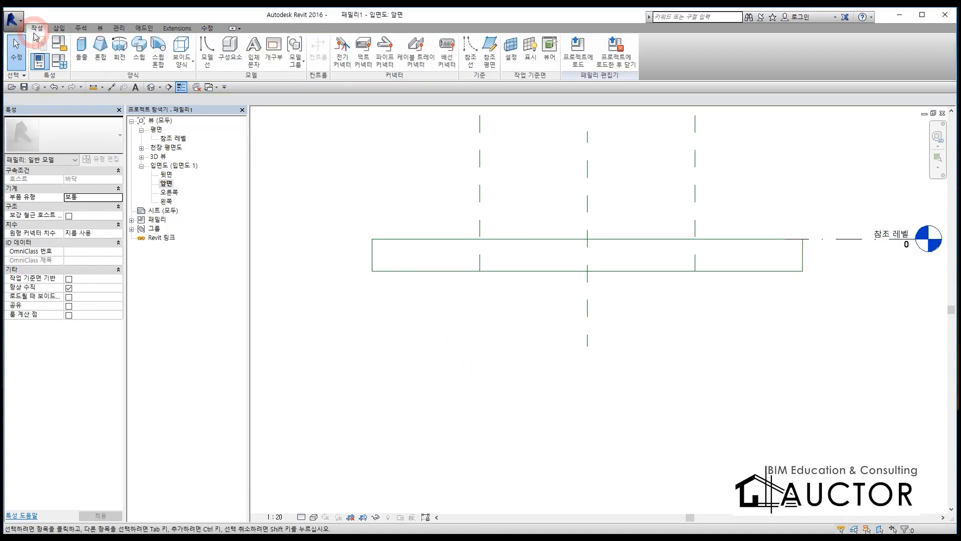
left_click(490, 52)
scroll(575, 217, "up", 1)
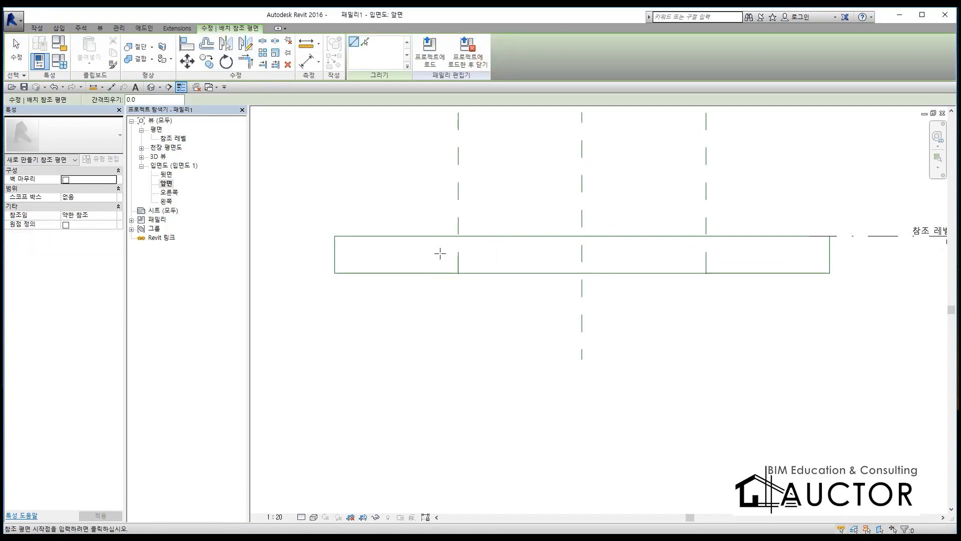
left_click(407, 251)
left_click(789, 251)
left_click(433, 267)
left_click(734, 267)
key("Escape")
key("Escape")
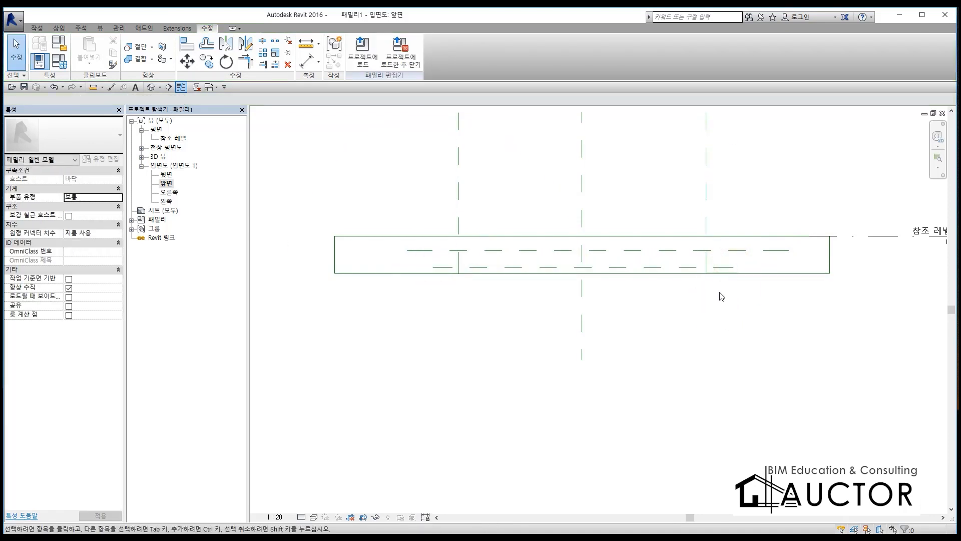
Step: Add separate aligned dimensions from the floor's top reference plane to each of the two new horizontal reference planes
key("d")
key("i")
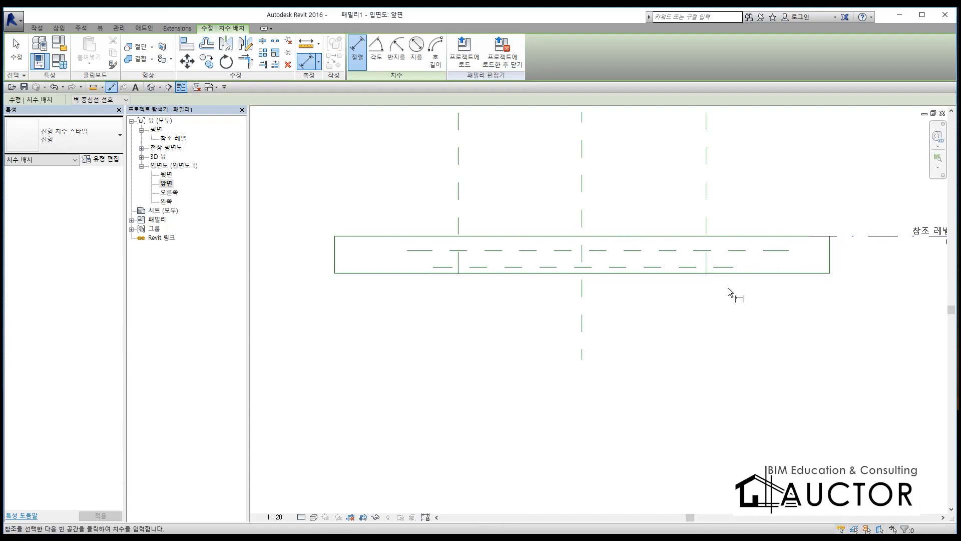
left_click(747, 234)
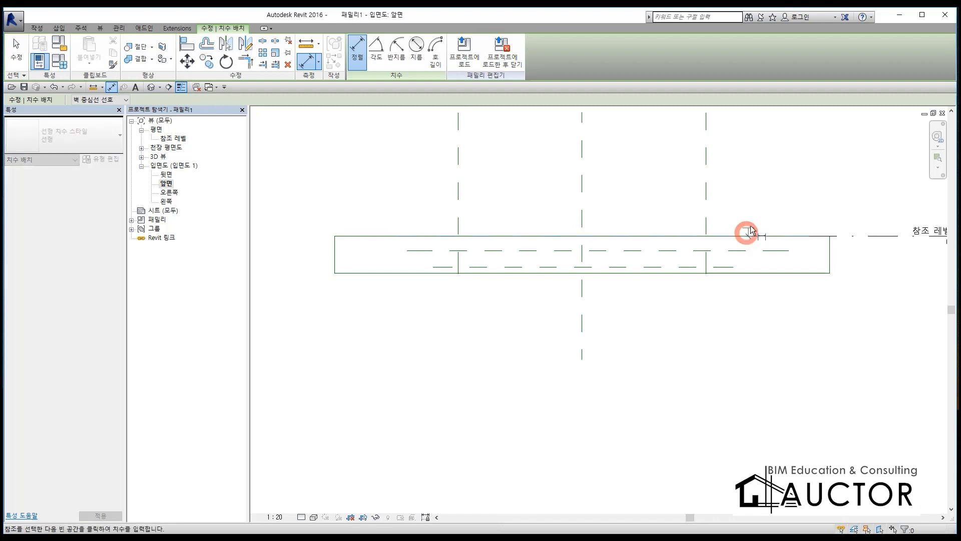
left_click(764, 252)
left_click(862, 206)
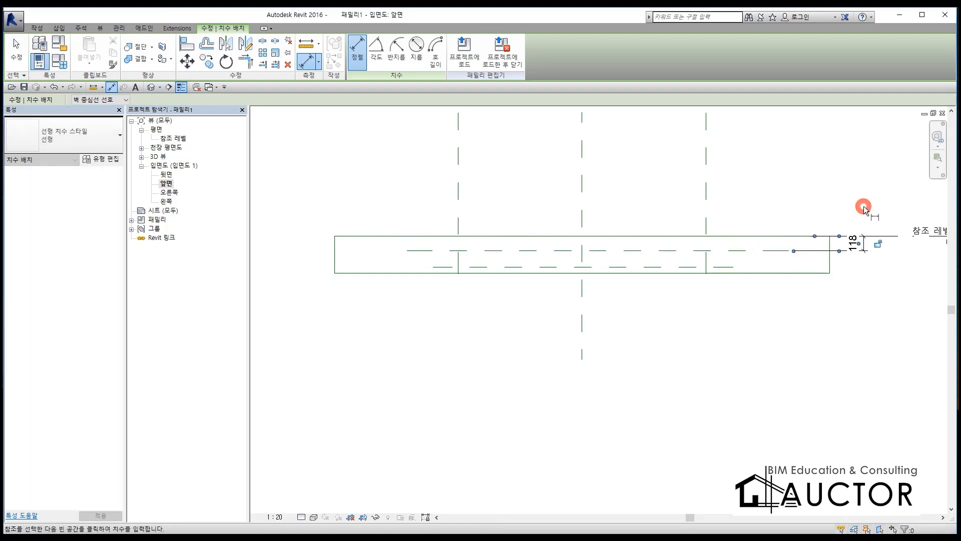
left_click(746, 239)
left_click(721, 267)
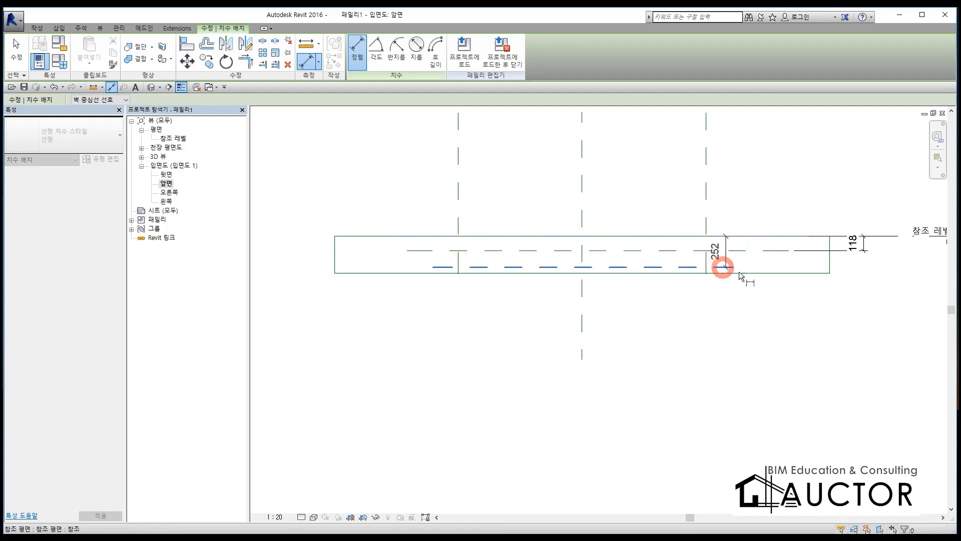
left_click(891, 333)
key("Escape")
key("Escape")
Step: Label the dimension to the upper horizontal reference plane with a new type parameter named 깊이1
middle_click_drag(808, 297, 583, 295)
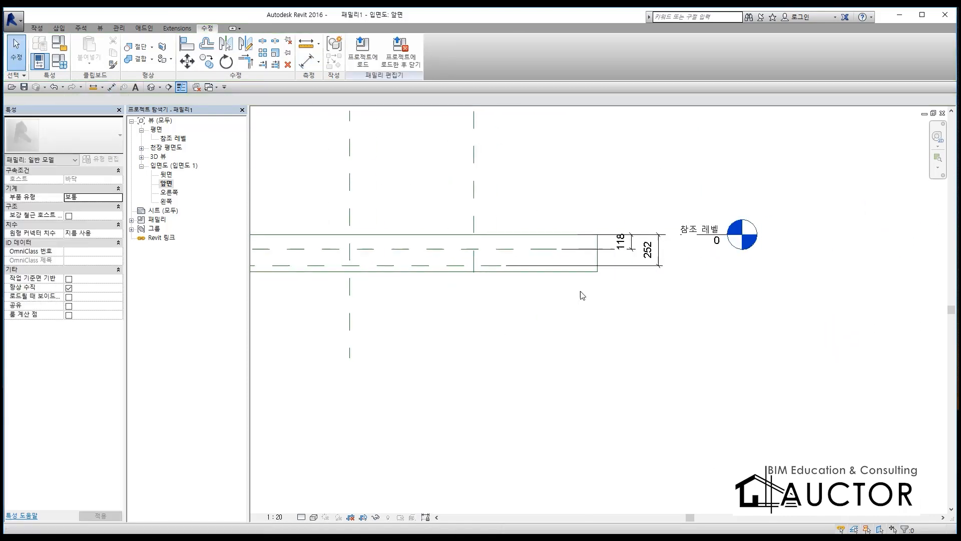
scroll(596, 242, "up", 3)
left_click(640, 242)
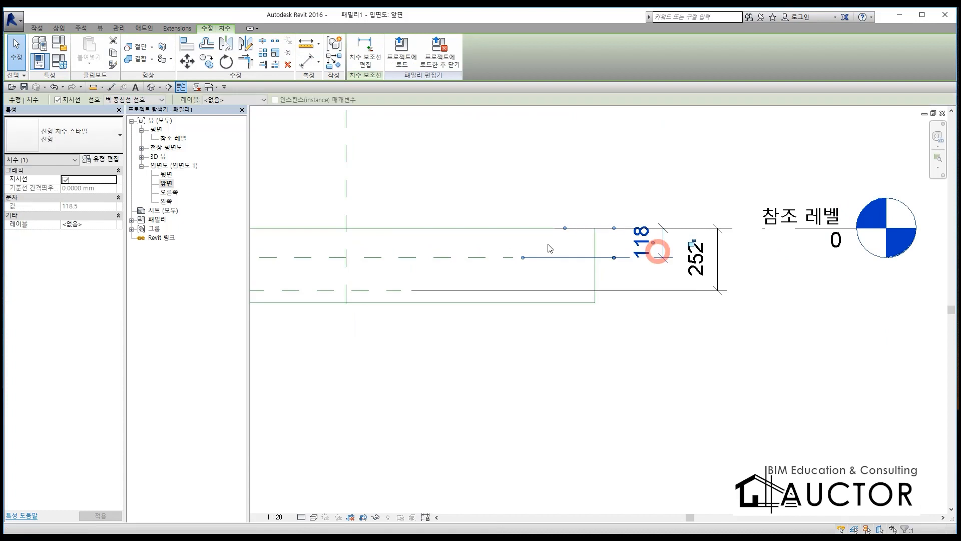
left_click(246, 100)
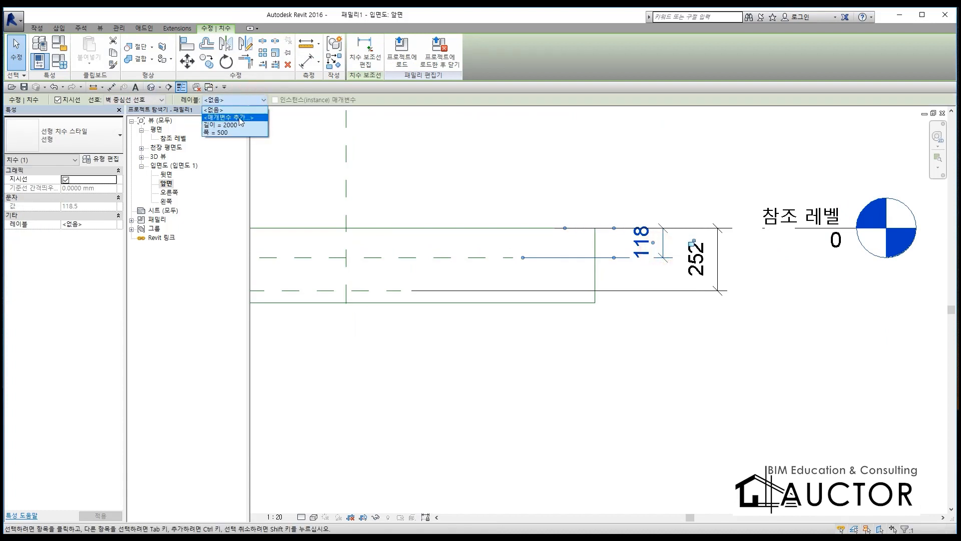
left_click(239, 117)
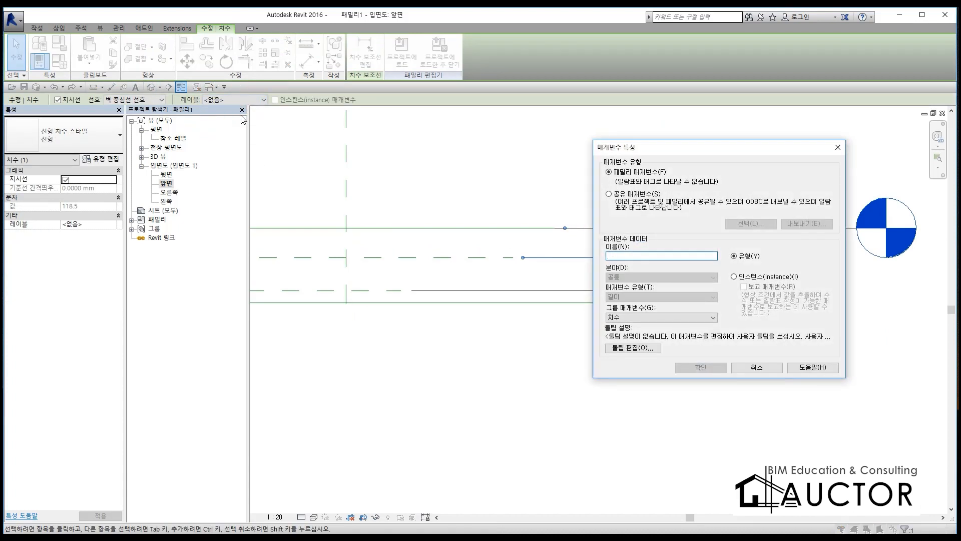
key("BackSpace")
type("깊이")
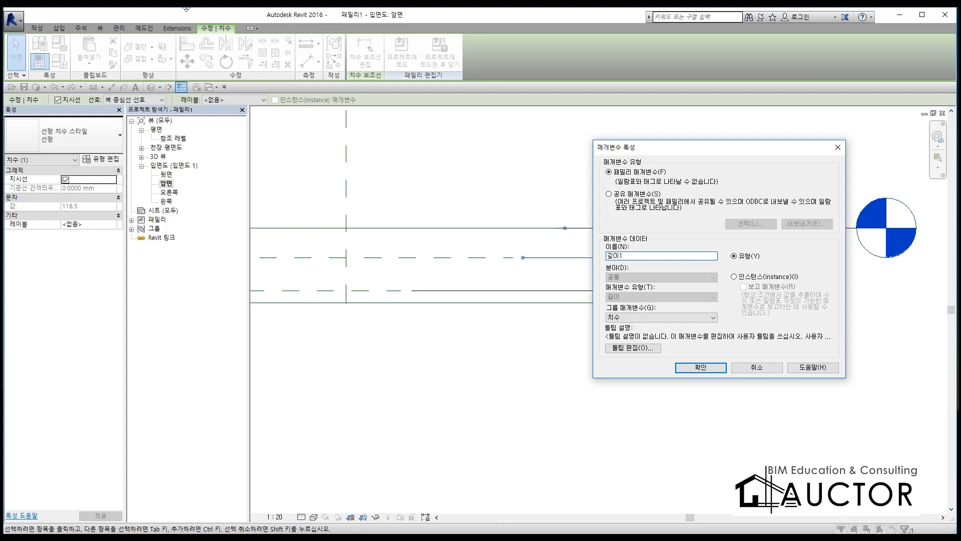
double_click(629, 257)
left_click(700, 367)
left_click(828, 332)
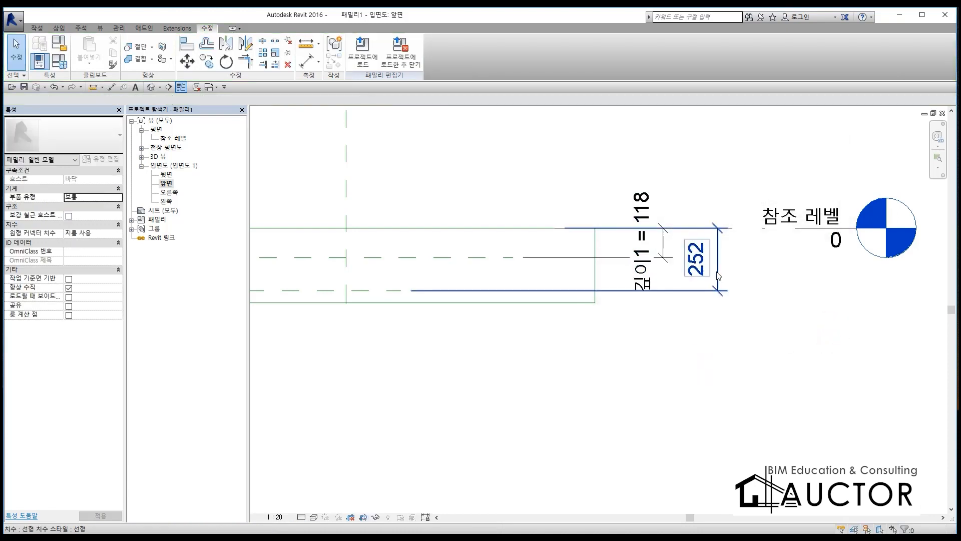
Step: Label the dimension to the lower horizontal reference plane with a new type parameter named 깊이2
left_click(717, 270)
left_click(233, 100)
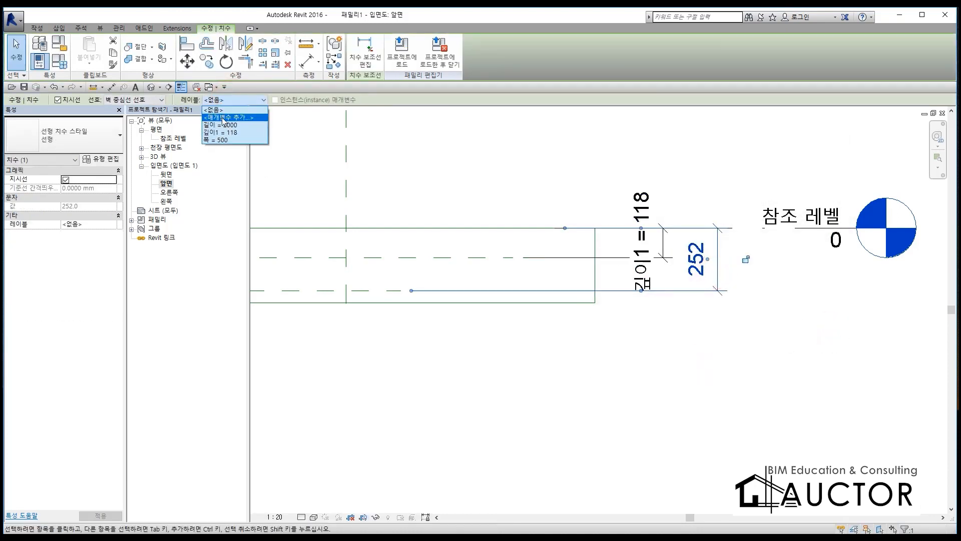
left_click(223, 118)
type("깊이1")
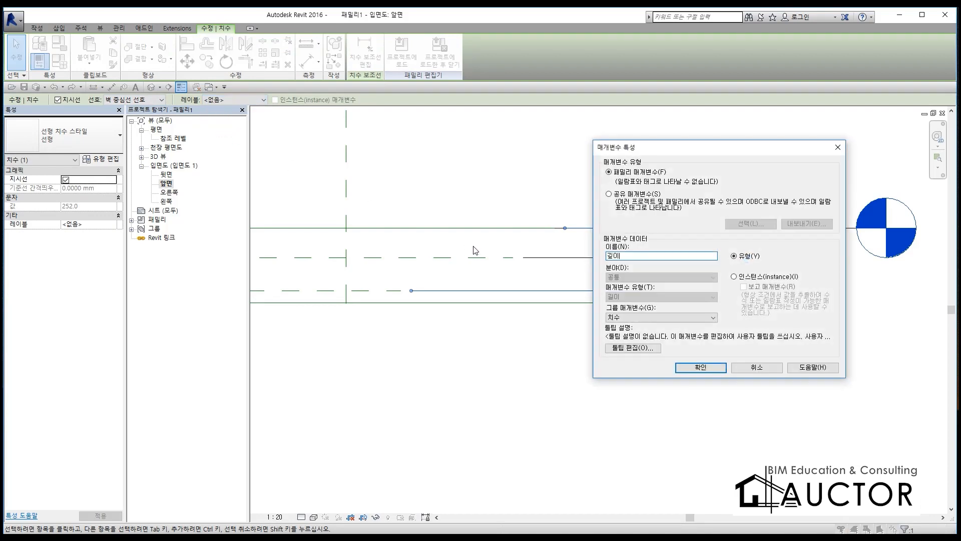
left_click(690, 364)
left_click(585, 358)
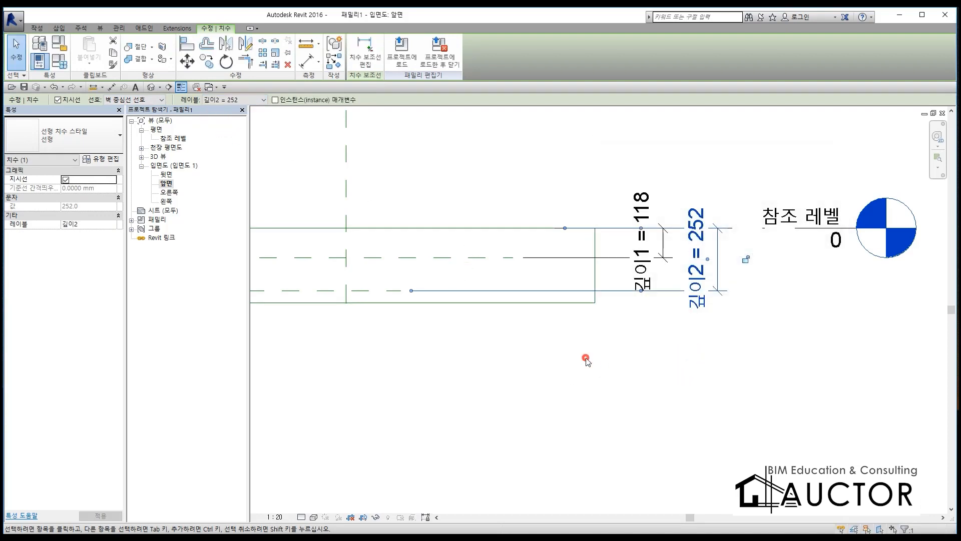
Step: Set the family type values of 깊이1 to 100 mm and 깊이2 to 150 mm
scroll(575, 285, "down", 2)
middle_click_drag(411, 252, 320, 274)
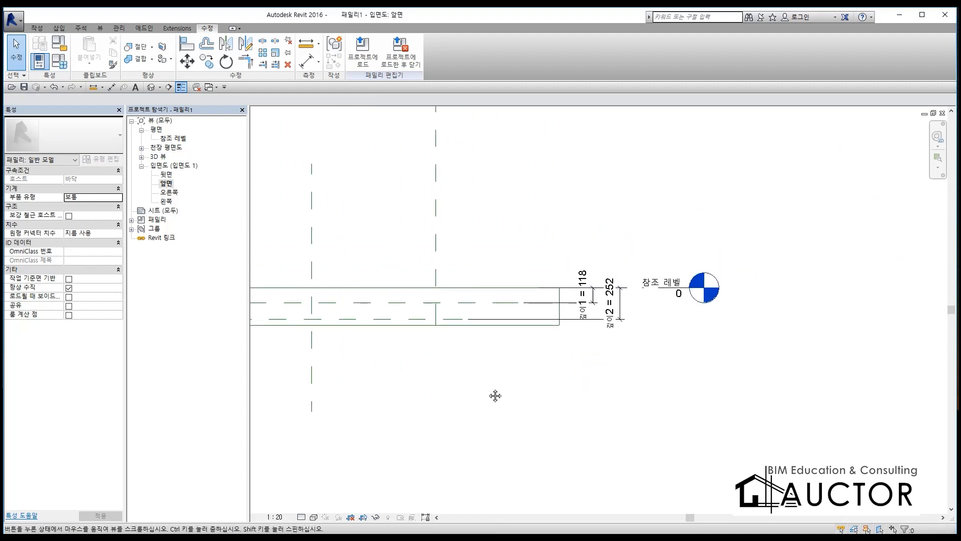
scroll(599, 298, "up", 3)
left_click(59, 60)
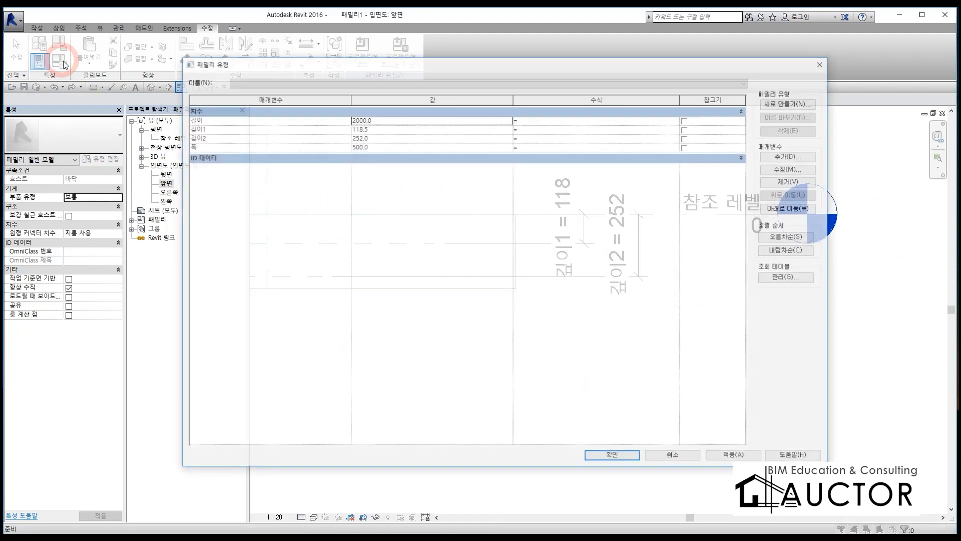
left_click(381, 129)
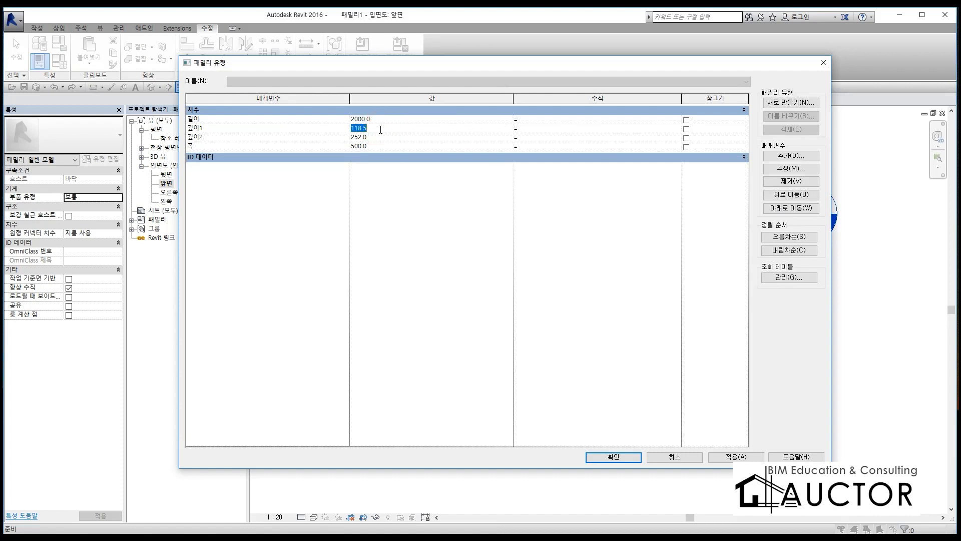
left_click(378, 138)
type("150")
left_click(623, 457)
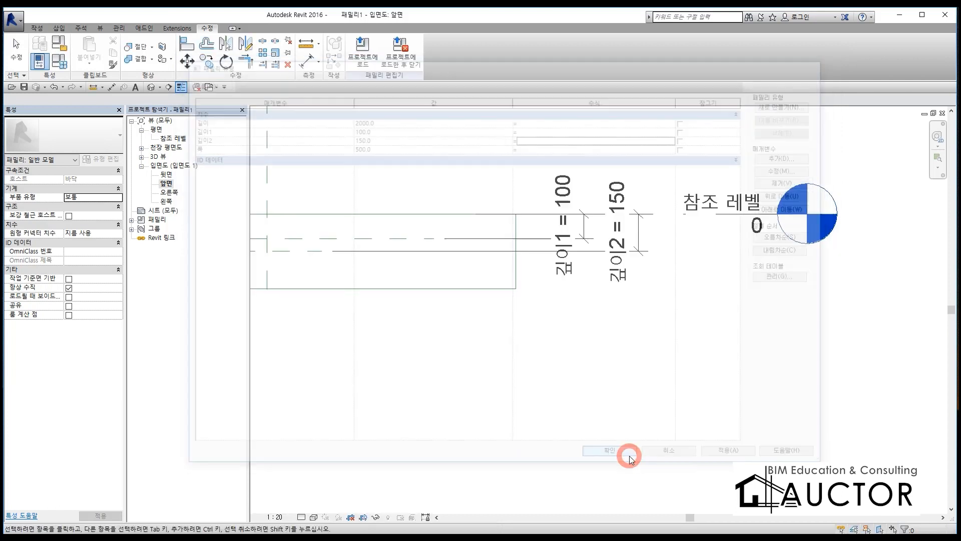
middle_click_drag(431, 297, 824, 272)
scroll(675, 218, "down", 1)
scroll(674, 218, "down", 1)
scroll(421, 216, "up", 2)
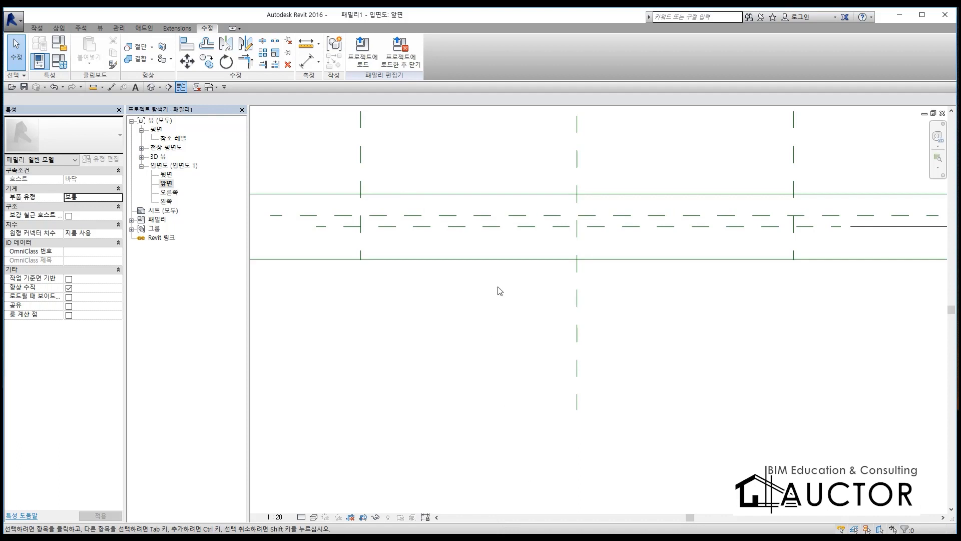
key("ctrl+F12")
left_click(344, 190)
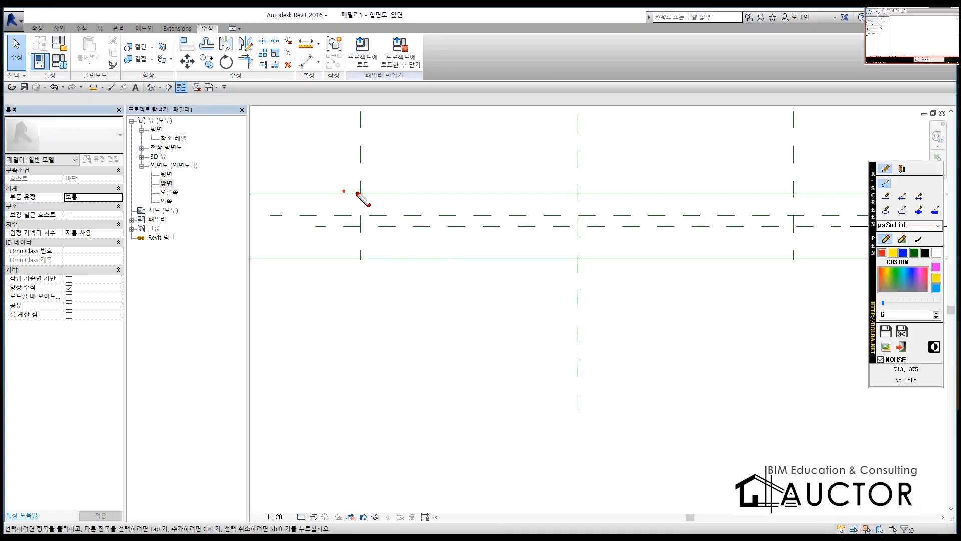
left_click_drag(359, 191, 367, 252)
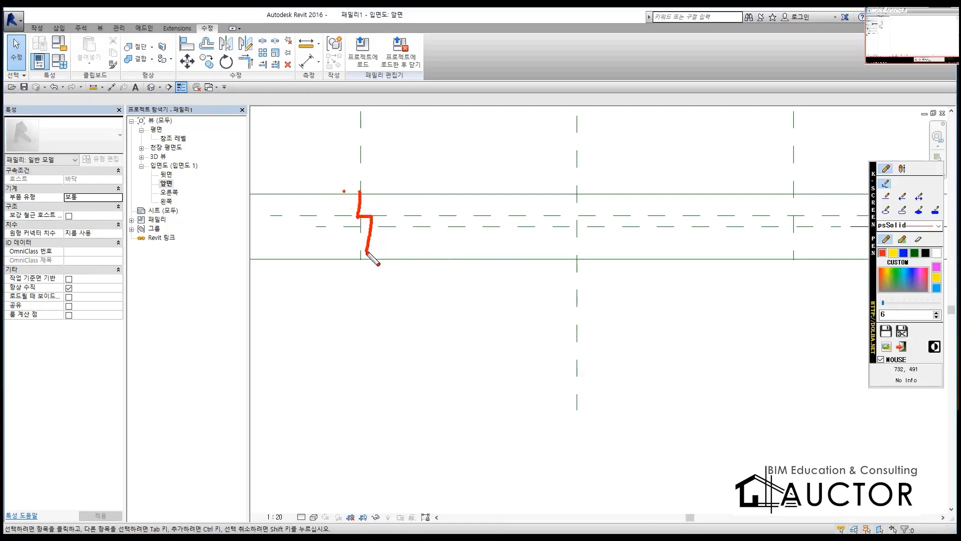
right_click(371, 206)
mouse_move(360, 191)
left_mouse_down()
mouse_move(358, 219)
mouse_move(421, 230)
mouse_move(819, 228)
left_mouse_up()
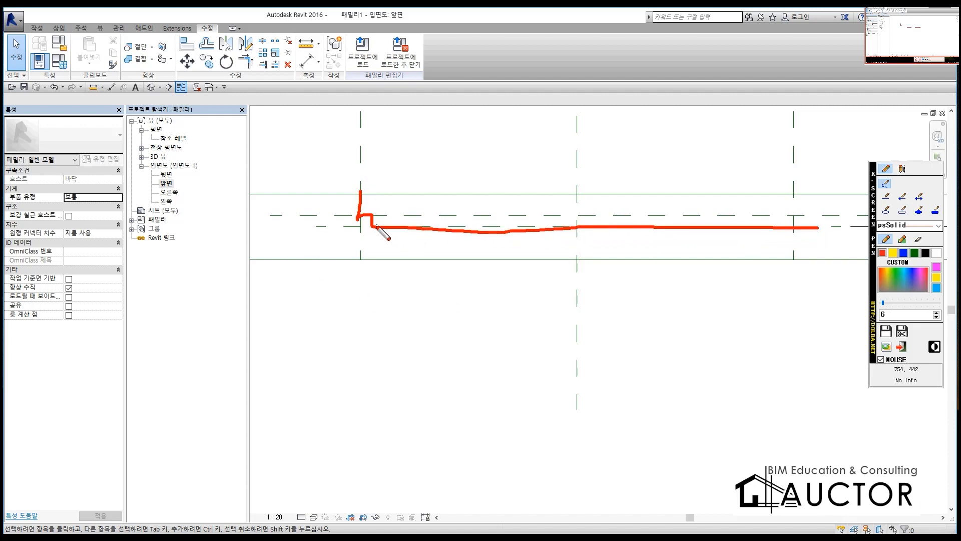
mouse_move(375, 227)
left_mouse_down()
mouse_move(389, 245)
mouse_move(730, 248)
mouse_move(793, 232)
mouse_move(792, 245)
mouse_move(395, 242)
left_mouse_up()
mouse_move(382, 218)
left_mouse_down()
mouse_move(382, 312)
mouse_move(396, 324)
left_mouse_up()
left_click_drag(393, 301, 365, 327)
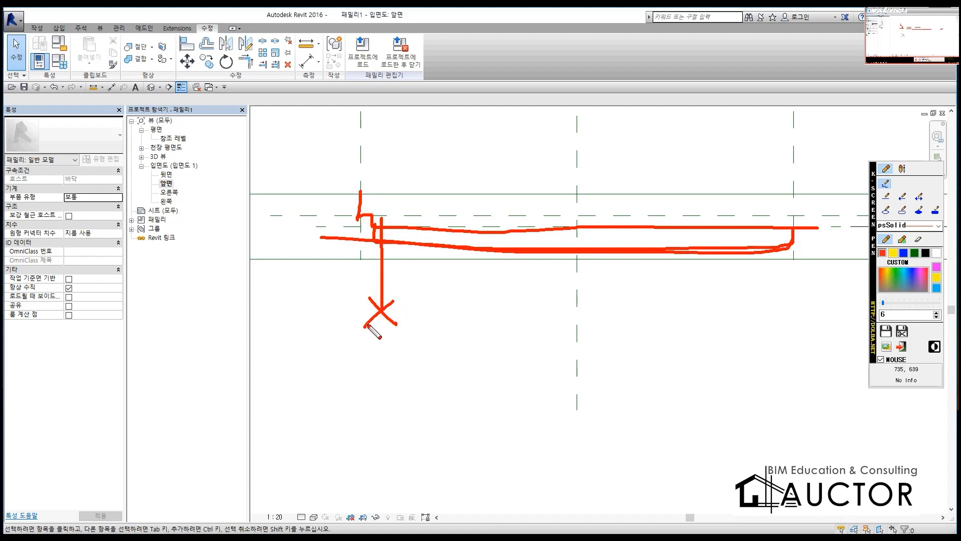
key("Escape")
scroll(761, 214, "down", 2)
middle_click_drag(807, 236, 542, 269)
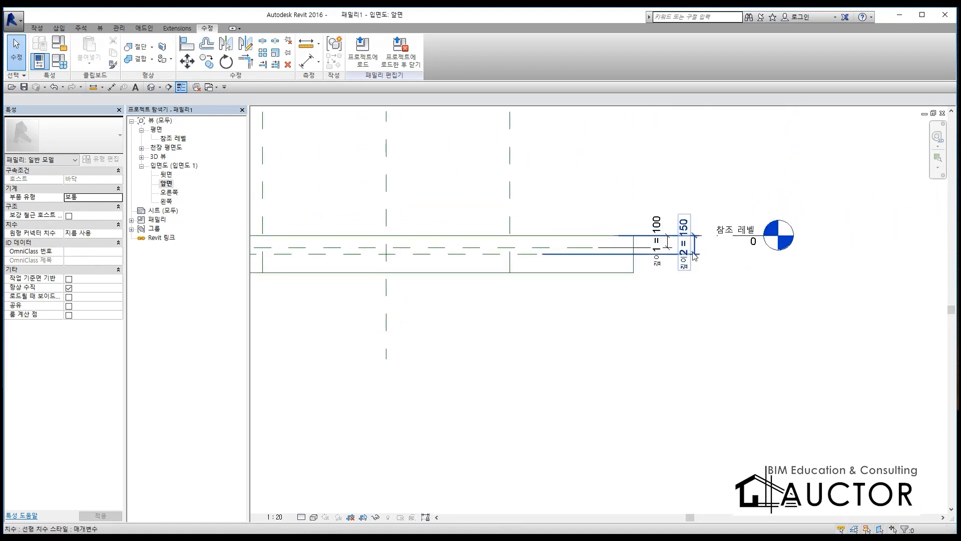
scroll(484, 276, "up", 3)
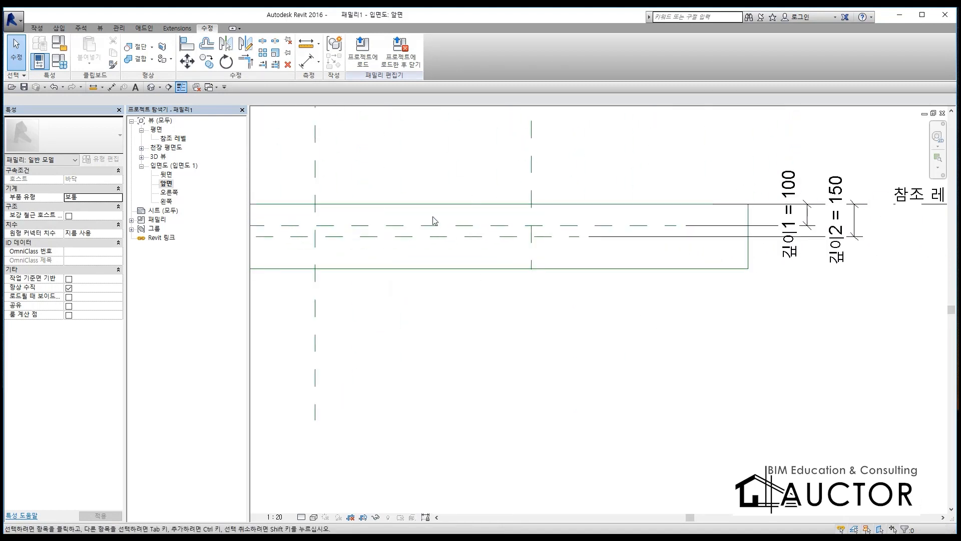
scroll(607, 224, "down", 3)
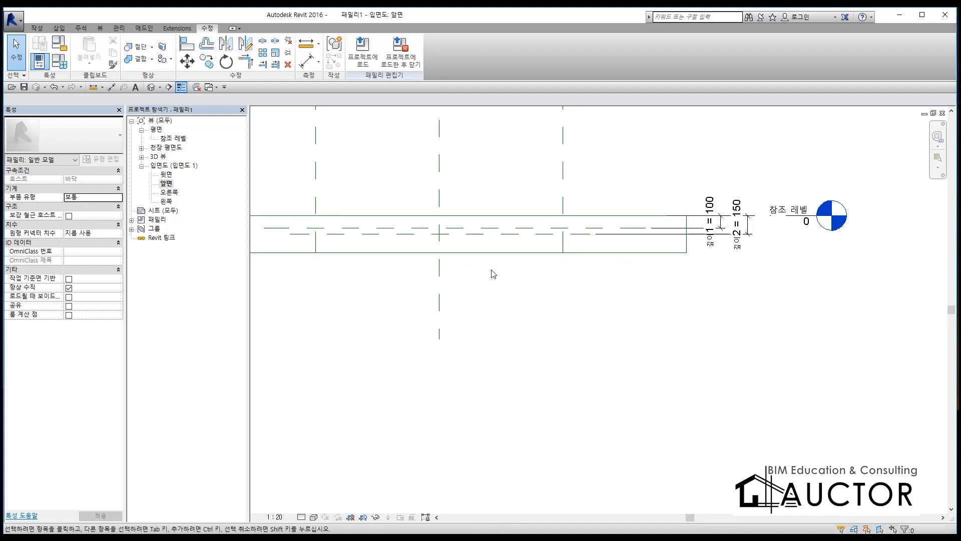
Step: Return to the 참조 레벨 floor plan view
left_click(328, 317)
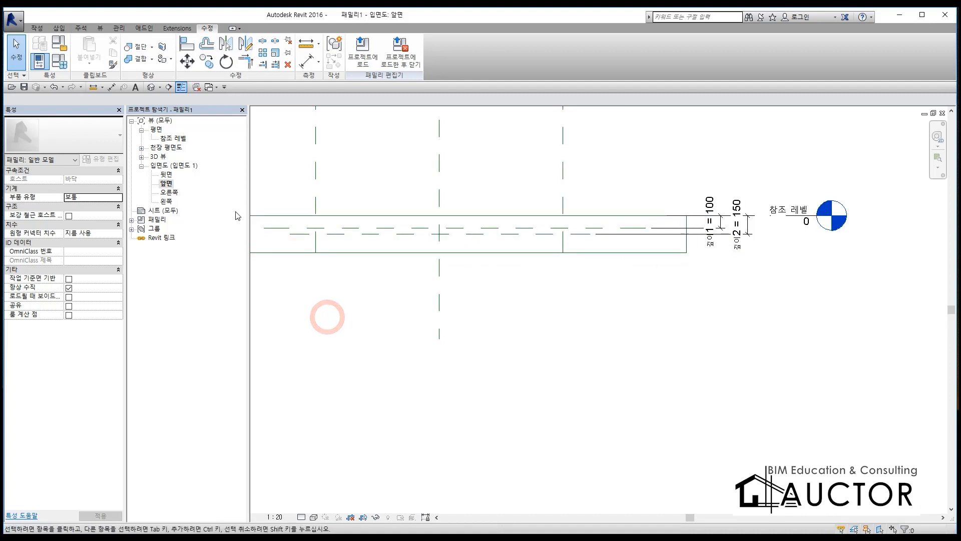
double_click(173, 140)
scroll(485, 275, "up", 2)
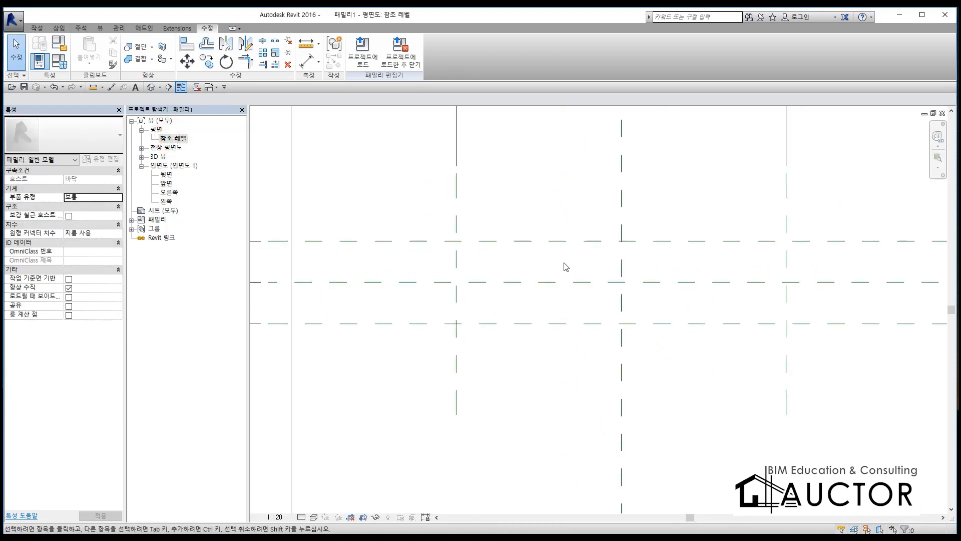
key("ctrl+F12")
left_click_drag(455, 238, 655, 241)
mouse_move(783, 315)
left_mouse_down()
mouse_move(678, 328)
mouse_move(456, 331)
left_mouse_up()
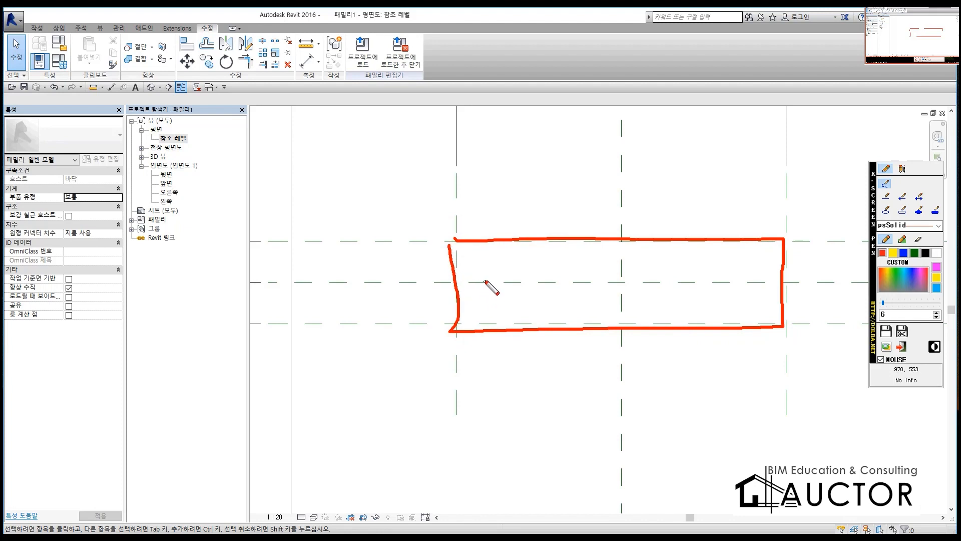
left_click_drag(466, 251, 750, 251)
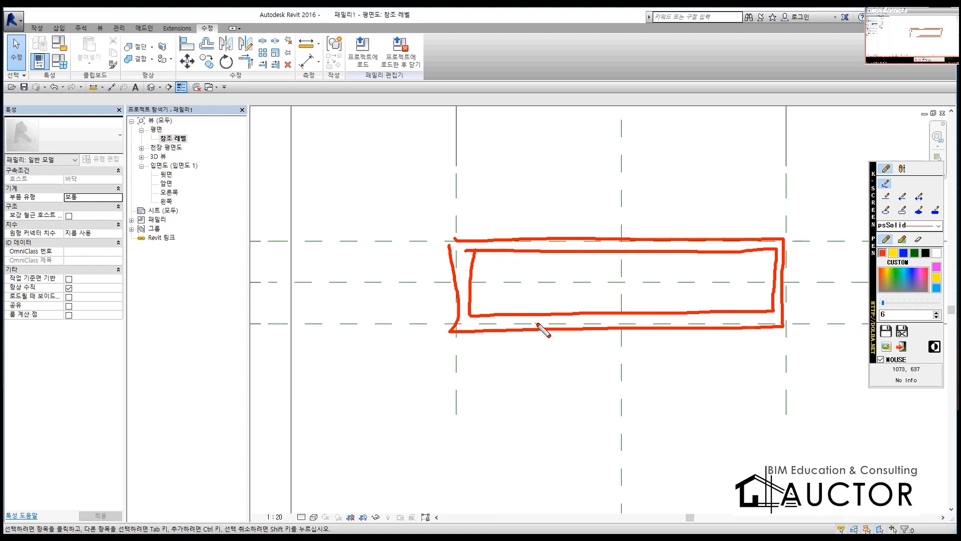
key("Escape")
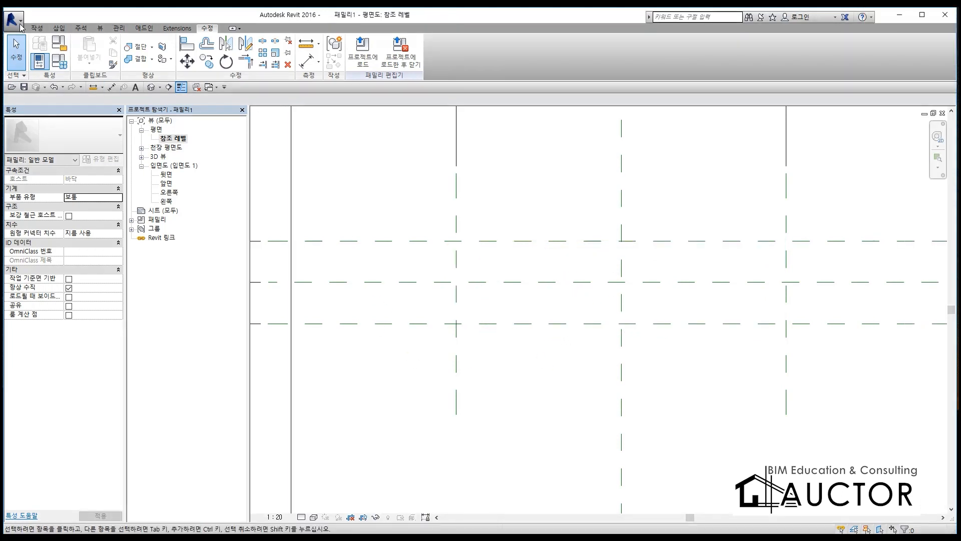
Step: Draw two horizontal and two vertical reference planes about 60 to 72 mm inside the drain's rectangular outline
left_click(36, 28)
left_click(496, 56)
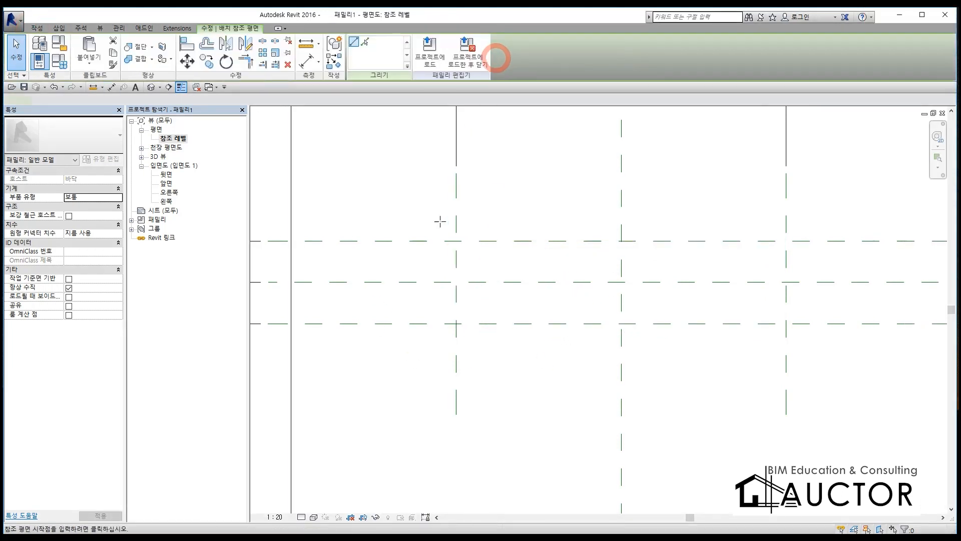
left_click(433, 252)
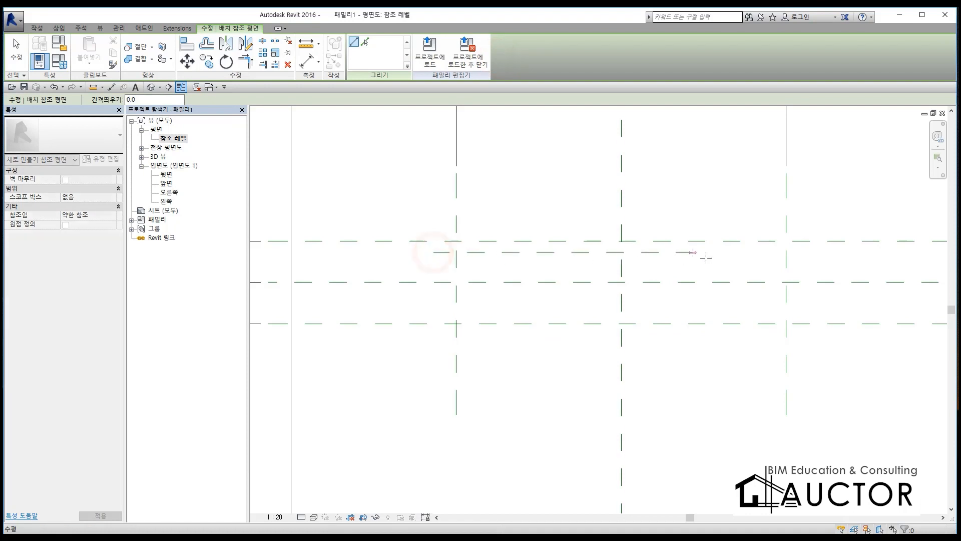
left_click(826, 253)
left_click(468, 220)
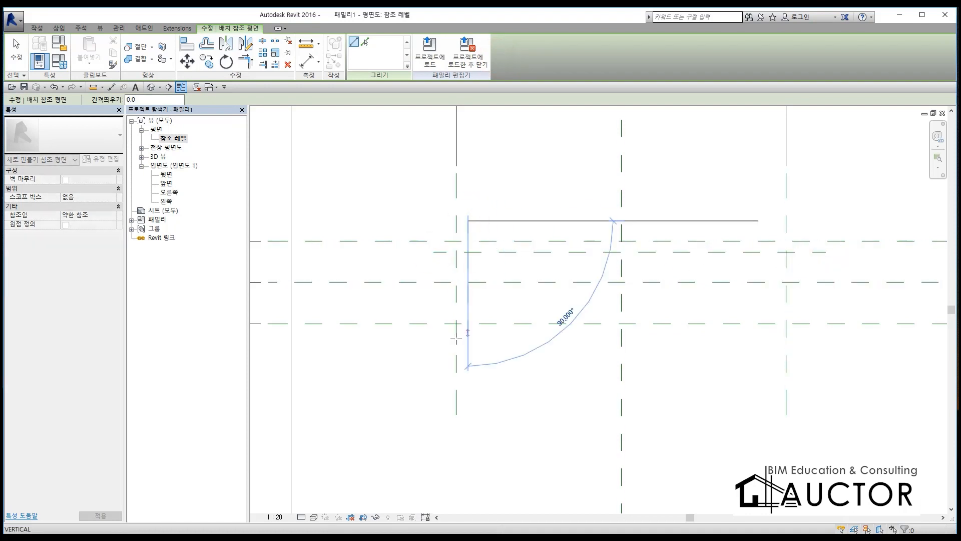
left_click(468, 351)
left_click(434, 313)
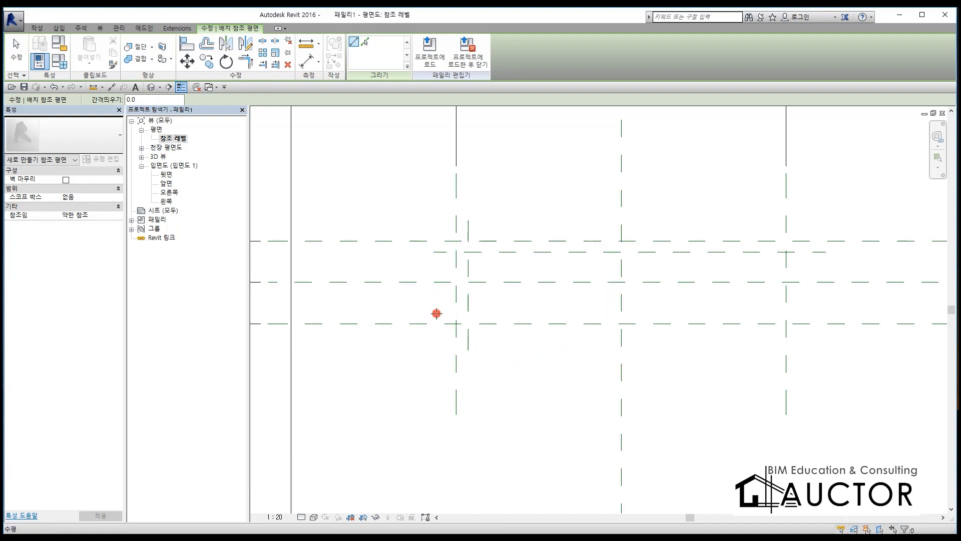
left_click(826, 313)
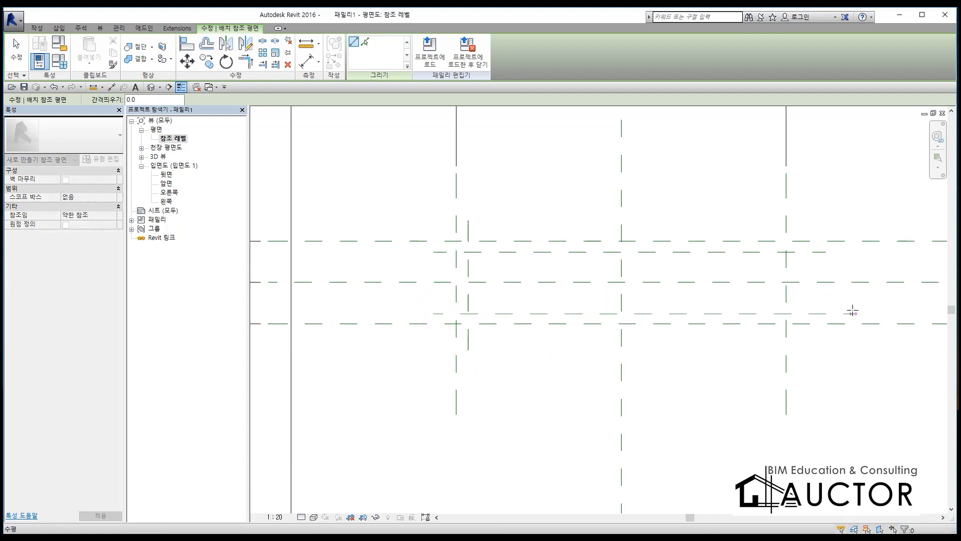
left_click(776, 221)
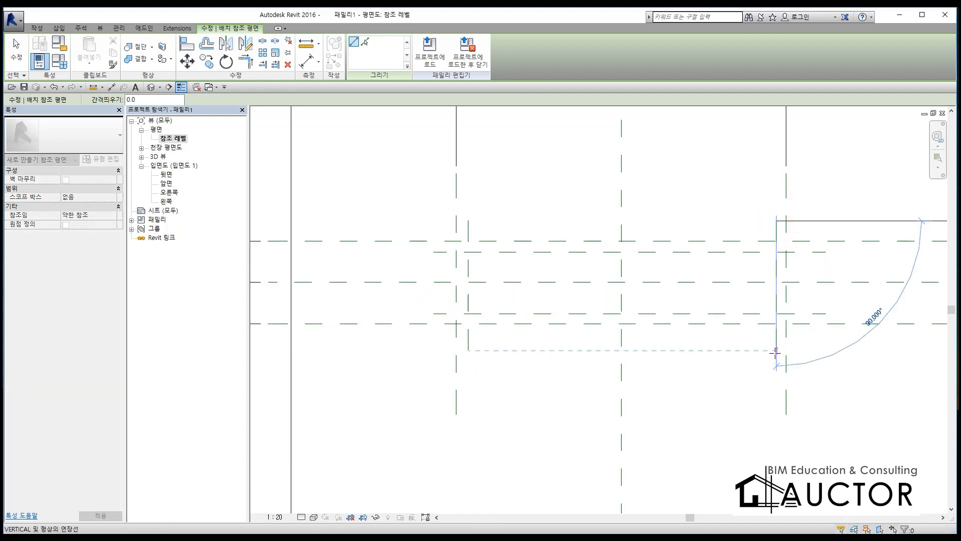
left_click(775, 352)
key("Escape")
key("Escape")
Step: Dimension the gaps between the inner and outer vertical reference planes at both ends of the drain
key("d")
key("i")
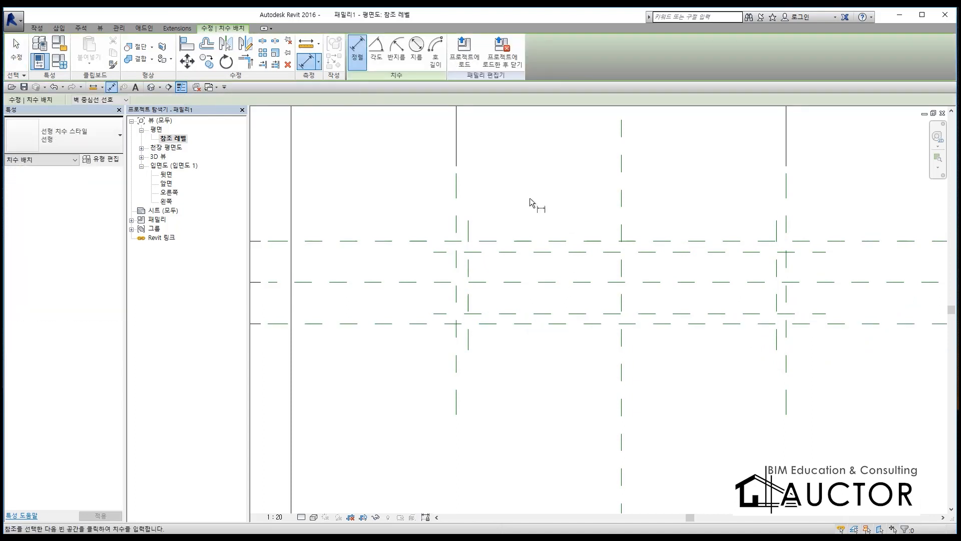
left_click(456, 216)
left_click(468, 223)
left_click(508, 196)
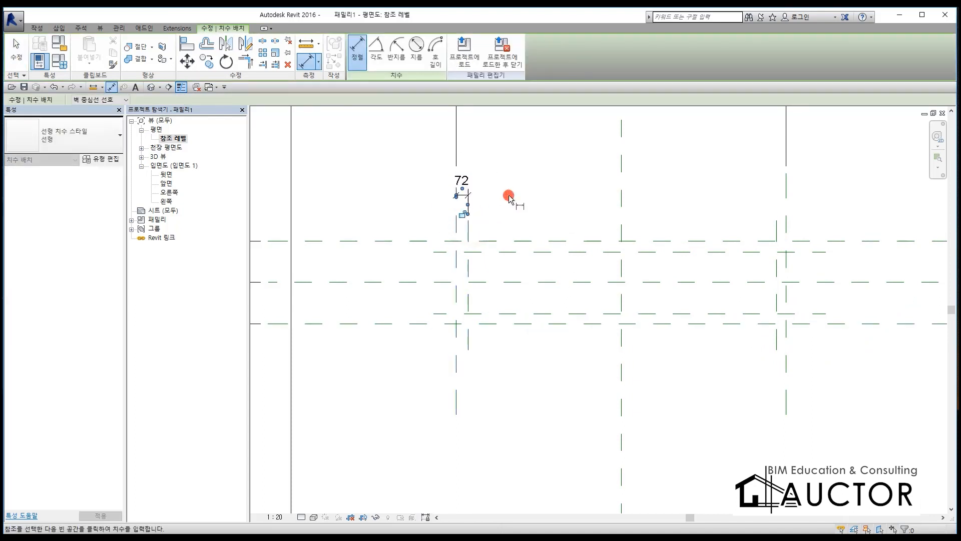
left_click(787, 230)
left_click(776, 226)
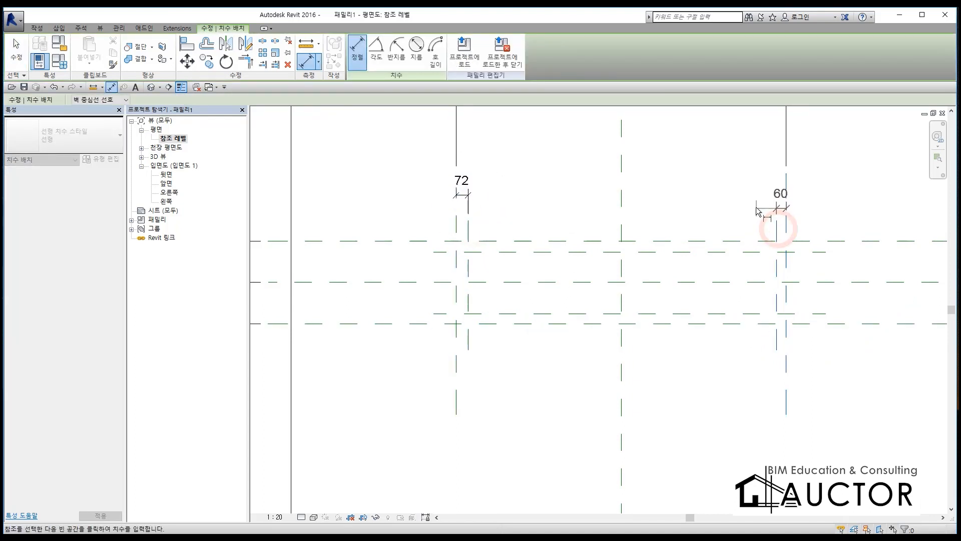
left_click(756, 197)
Step: Dimension the gaps between the inner and outer horizontal reference planes on both long sides of the drain
left_click(443, 246)
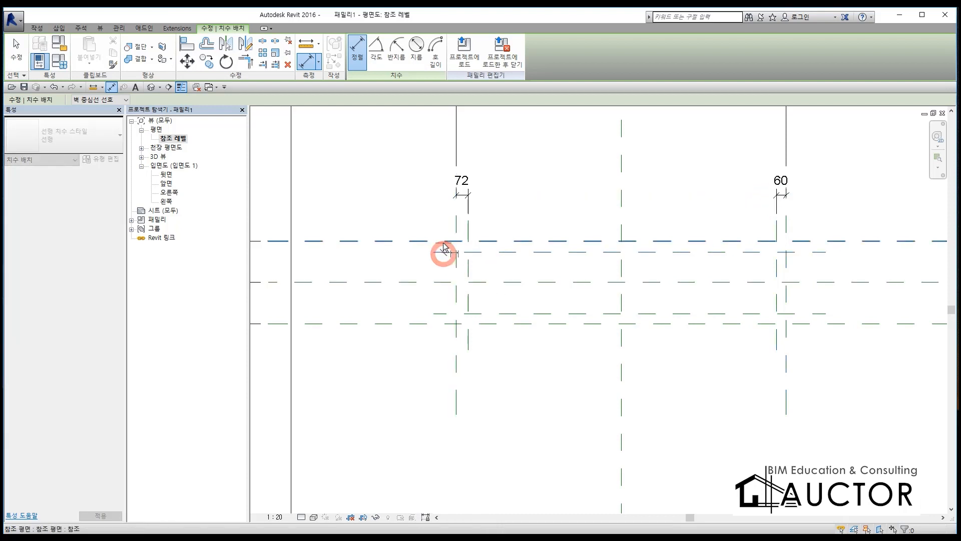
left_click(411, 221)
left_click(442, 313)
left_click(428, 323)
left_click(414, 370)
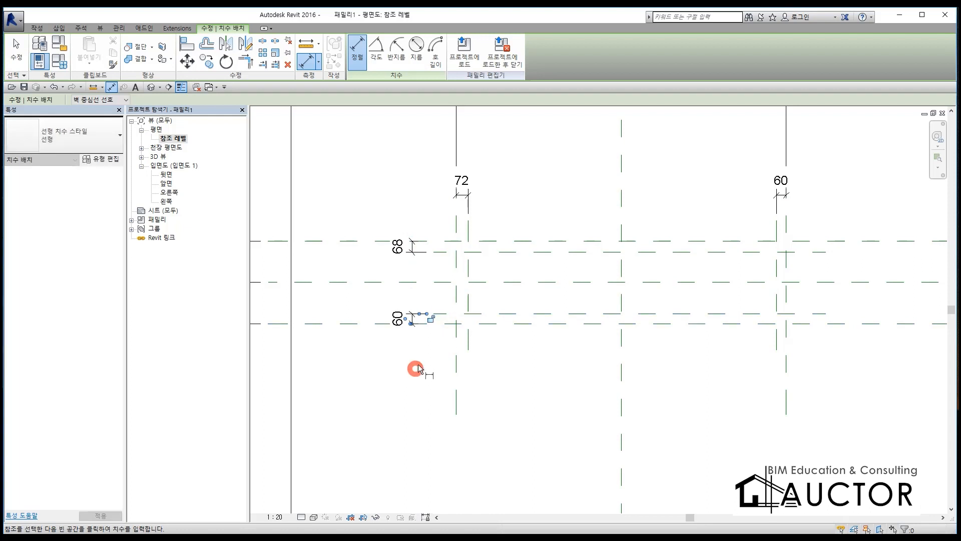
key("Escape")
key("Escape")
Step: Label all four gap dimensions with one new type parameter named F
left_click(462, 185)
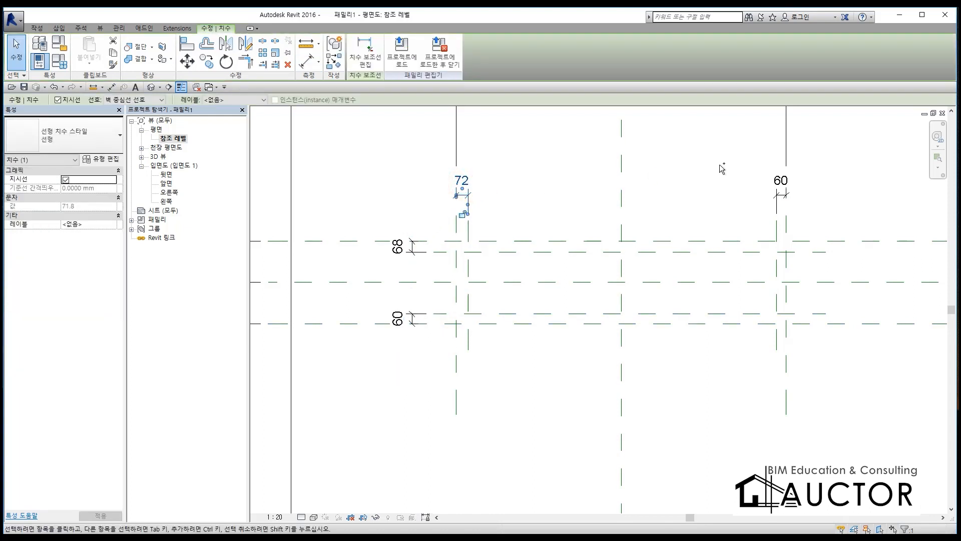
left_click(780, 184, "ctrl")
left_click(415, 316, "ctrl")
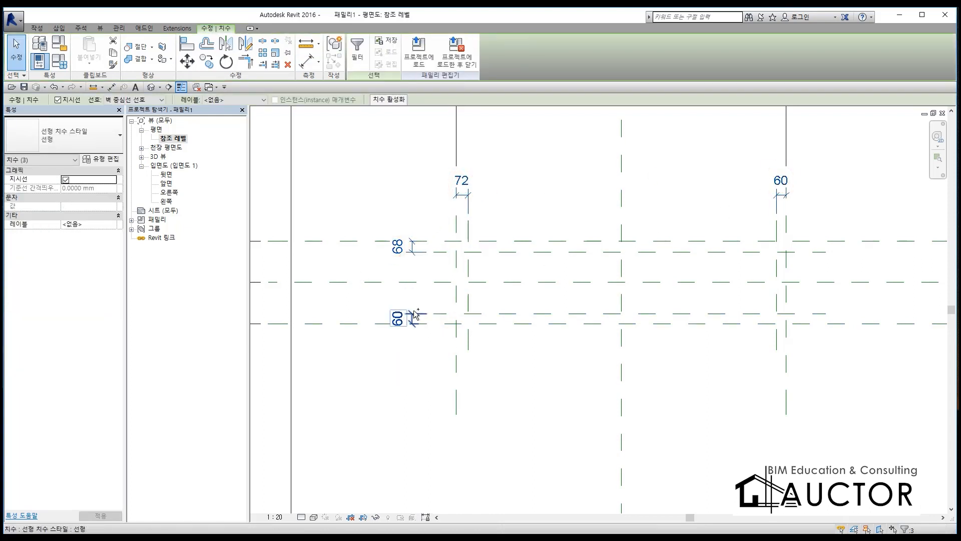
left_click(414, 313, "ctrl")
left_click(221, 100)
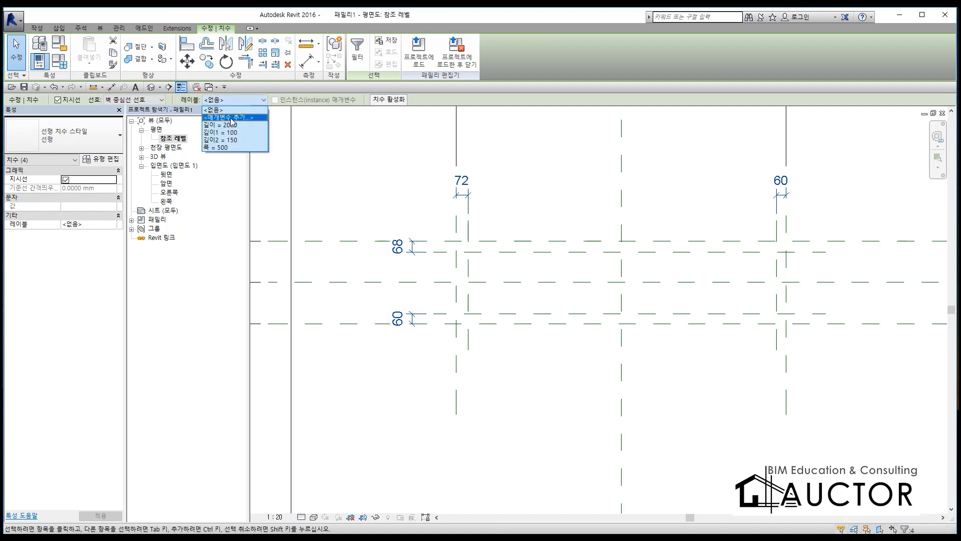
left_click(230, 118)
type("f")
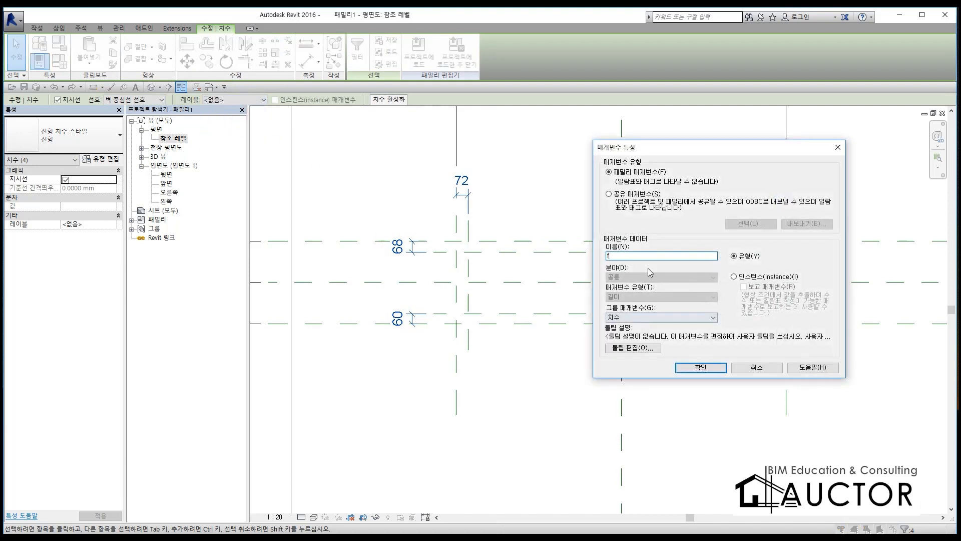
left_click_drag(691, 149, 541, 118)
key("BackSpace")
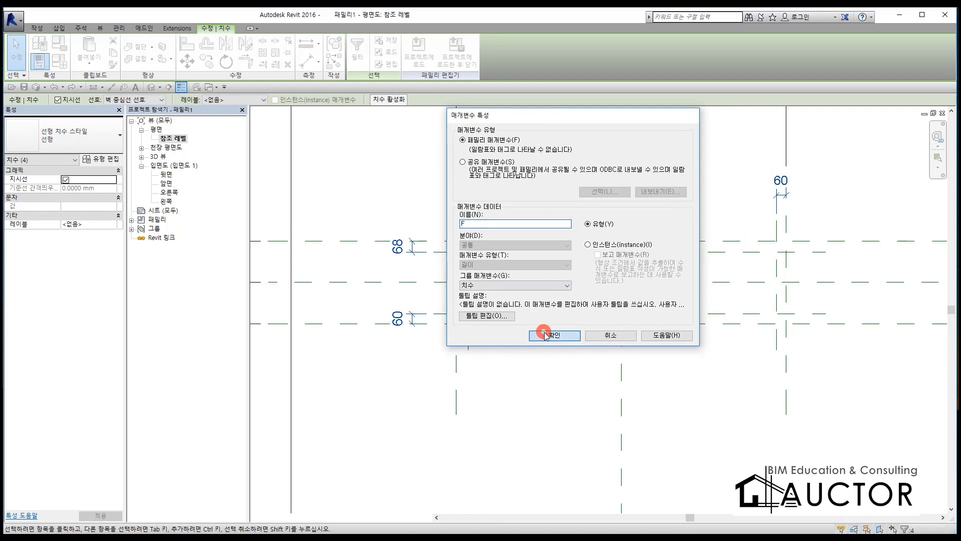
left_click(546, 335)
left_click(579, 289)
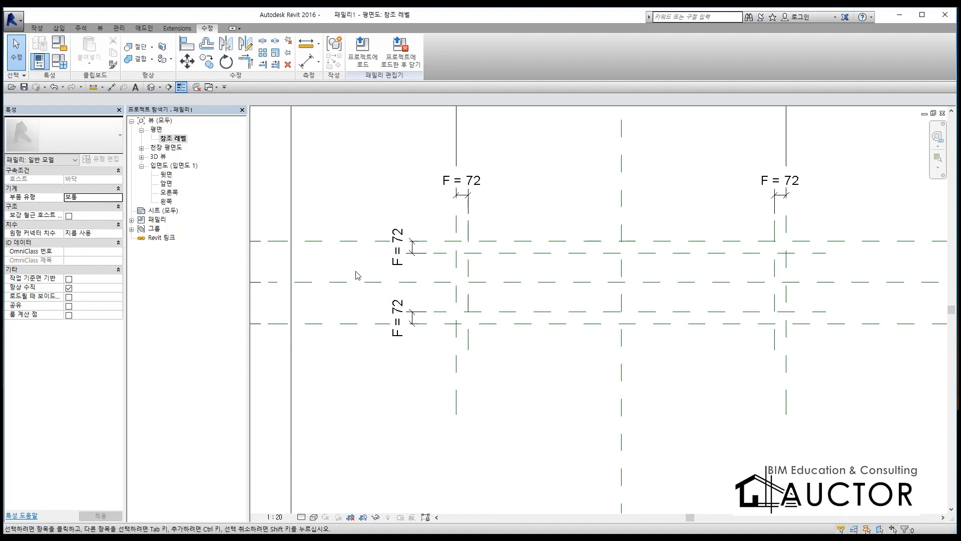
Step: Start a void extrusion and sketch a rectangle between the four inner reference planes
left_click(37, 28)
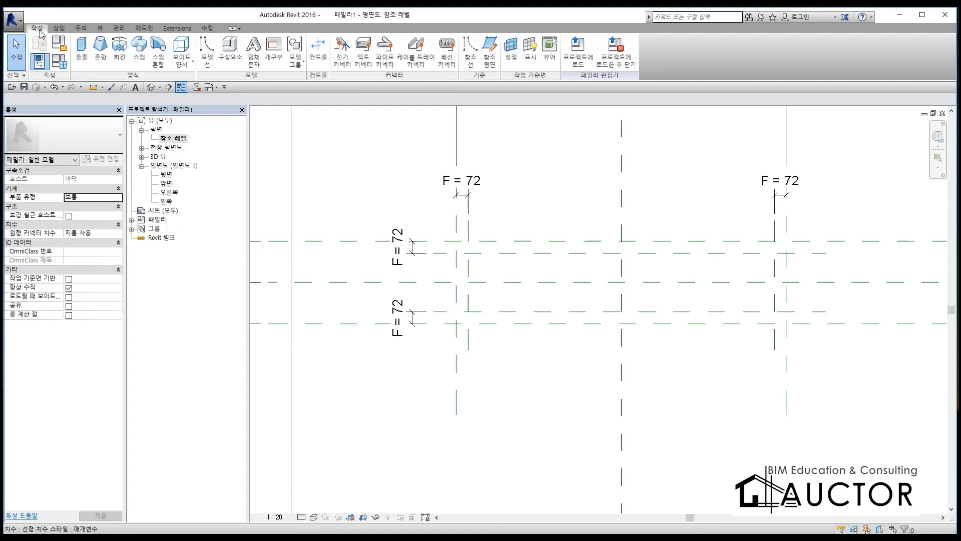
left_click(183, 62)
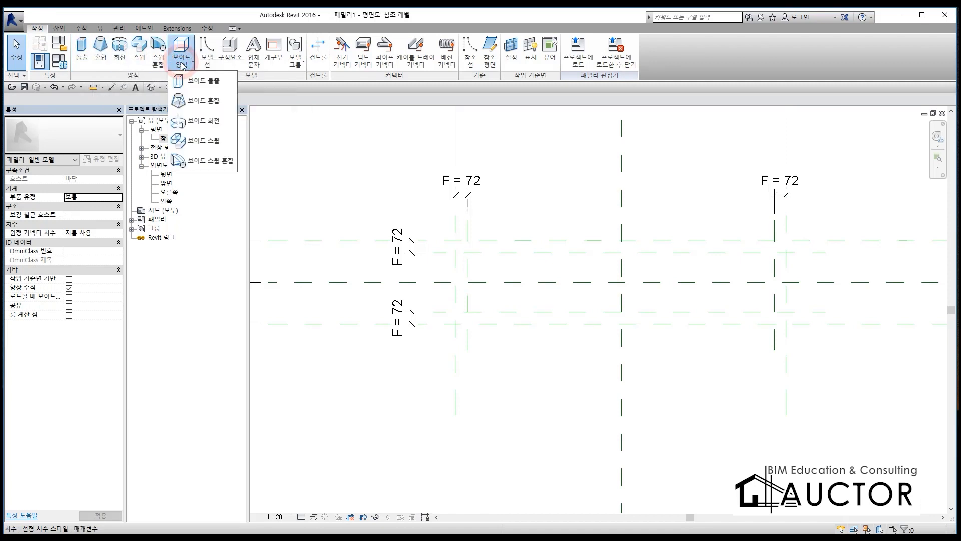
left_click(202, 81)
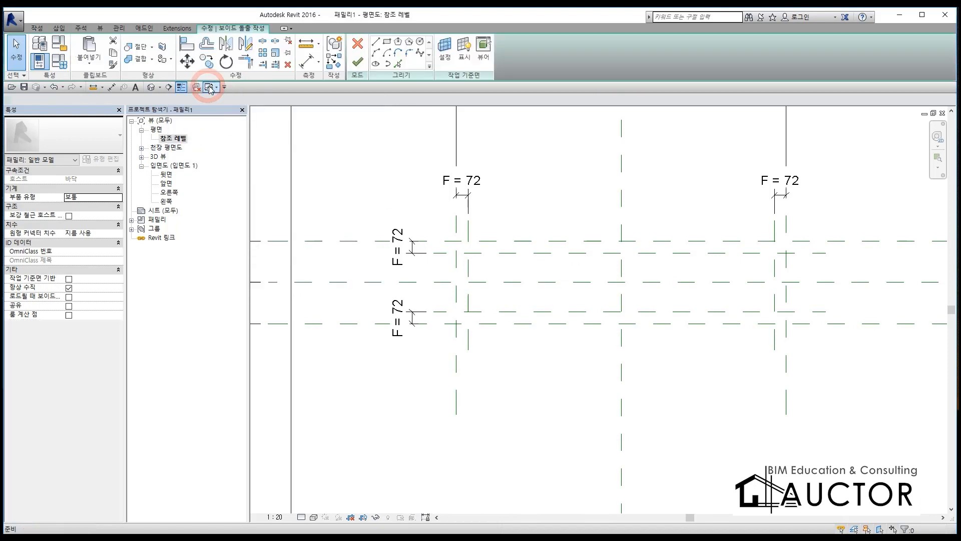
left_click(387, 41)
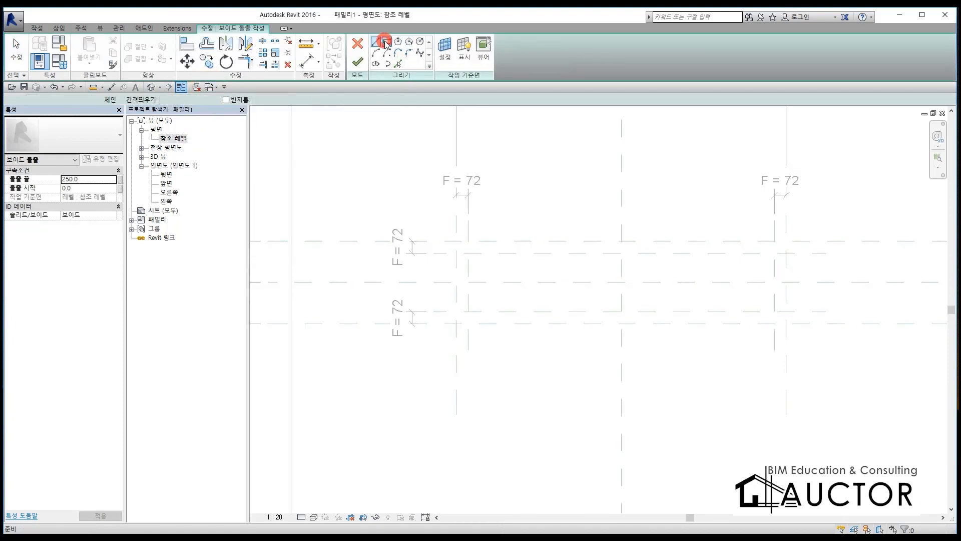
left_click(469, 253)
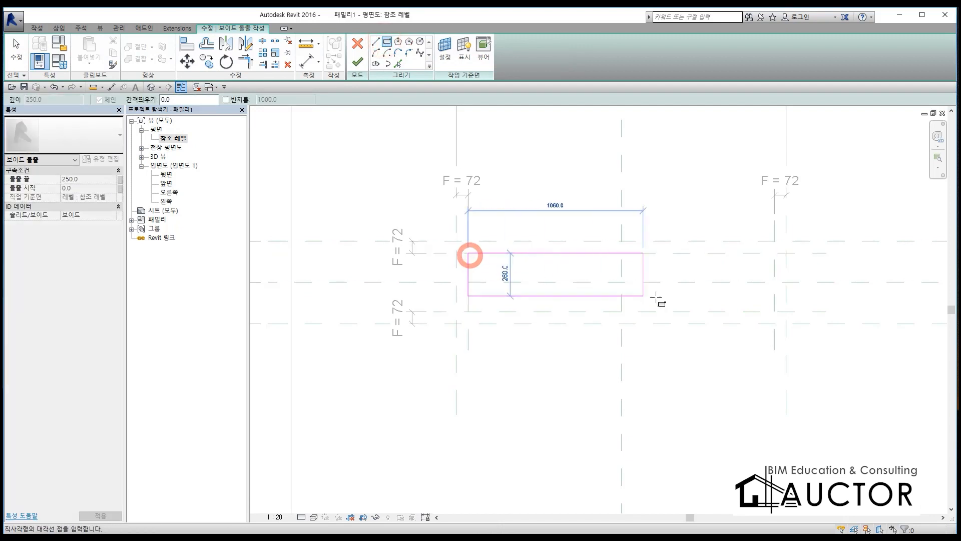
left_click(775, 311)
Step: Lock all four sides of the rectangle to the inner reference planes and finish the void extrusion
left_click(756, 268)
left_click(612, 271)
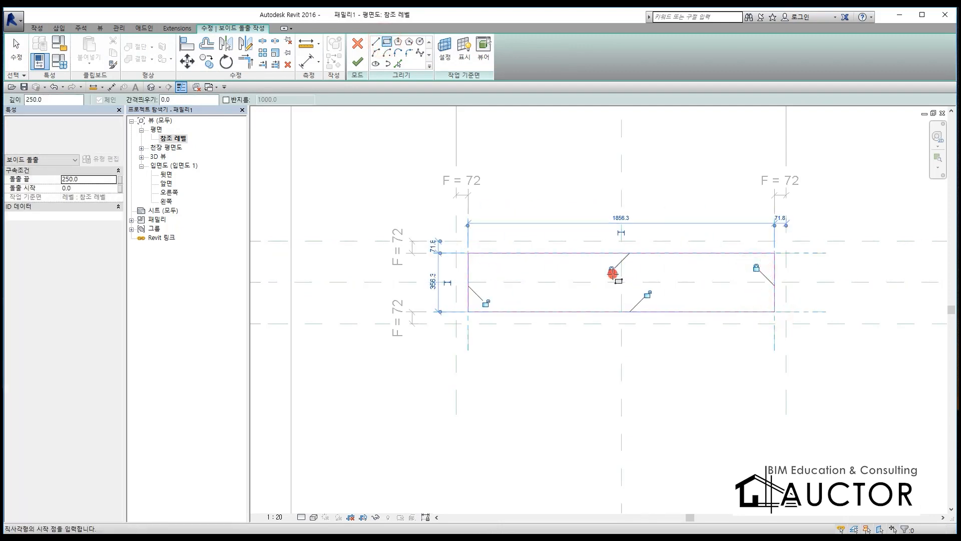
left_click(647, 294)
left_click(486, 303)
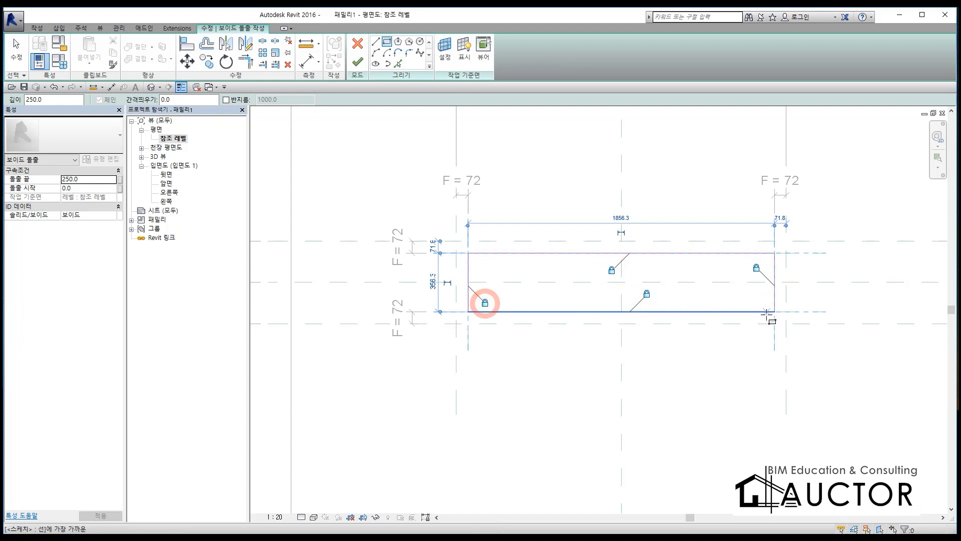
left_click(357, 62)
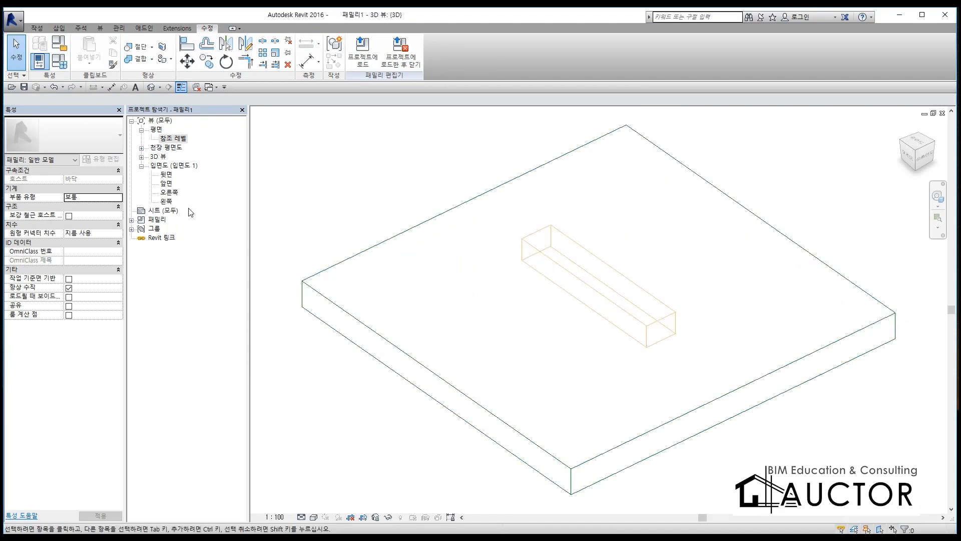
Step: In the 앞면 elevation, stretch the inner void's bottom to the 깊이2 plane and its top to the 깊이1 plane, locking both
double_click(166, 183)
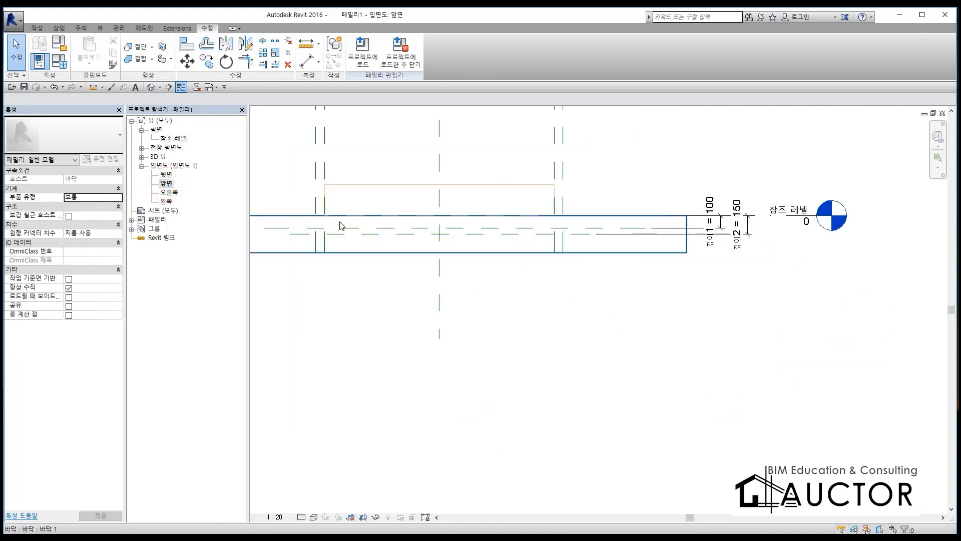
scroll(503, 246, "up", 3)
left_click(511, 217)
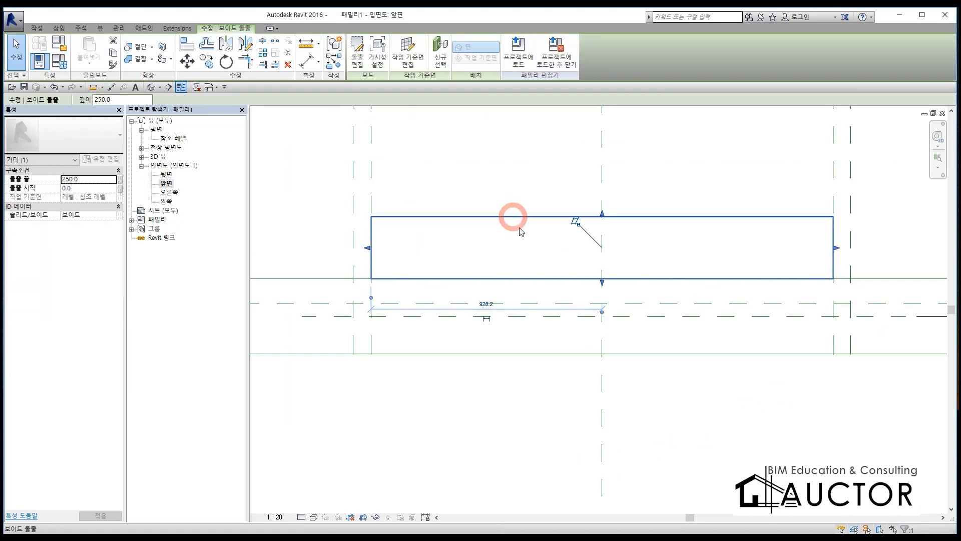
left_click_drag(601, 282, 611, 319)
left_click(586, 332)
left_click_drag(603, 218, 604, 304)
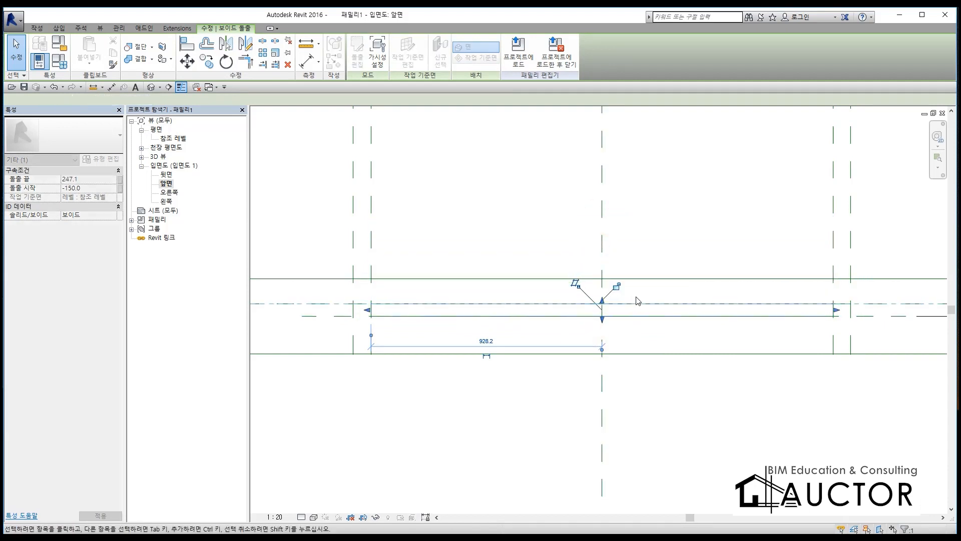
left_click(619, 287)
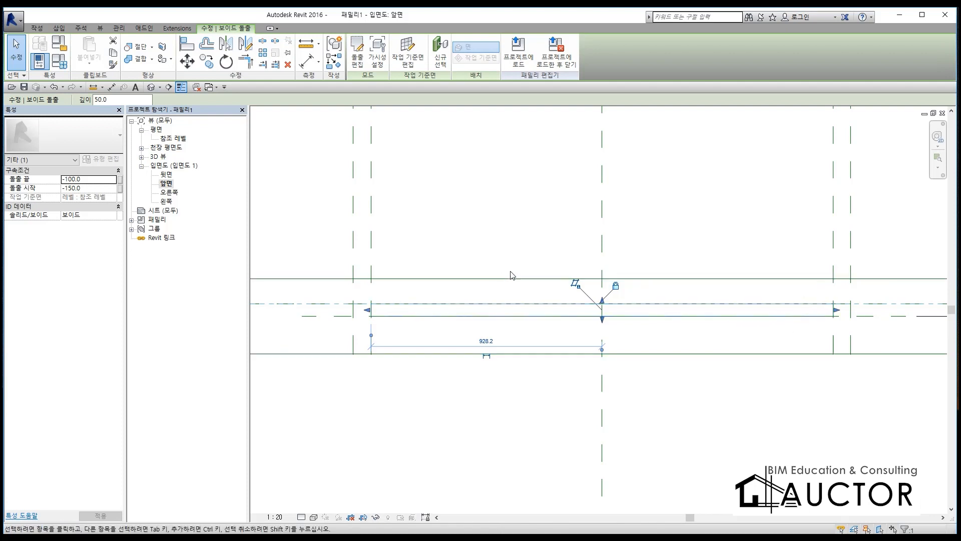
left_click(538, 242)
Step: Return to the 참조 레벨 floor plan view
double_click(174, 138)
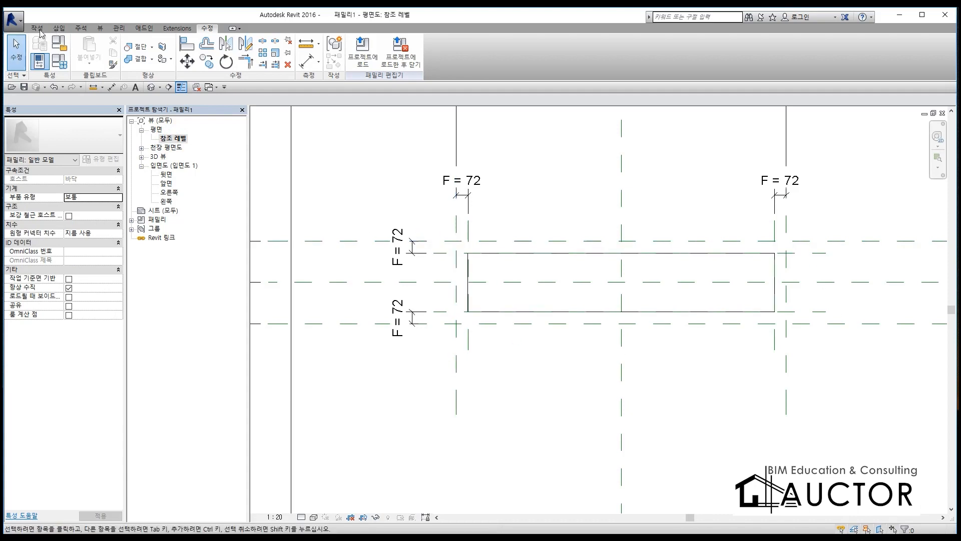
left_click(39, 29)
left_click(80, 46)
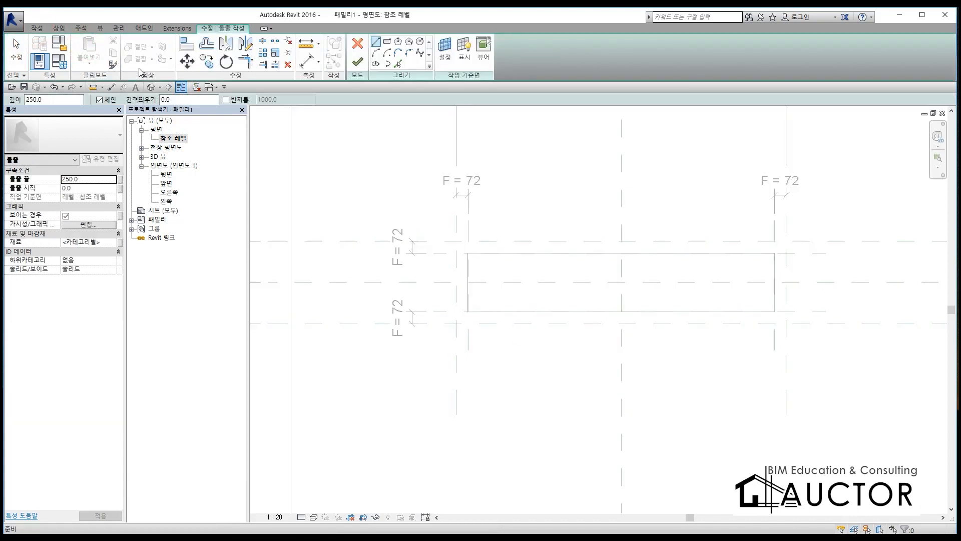
left_click(357, 46)
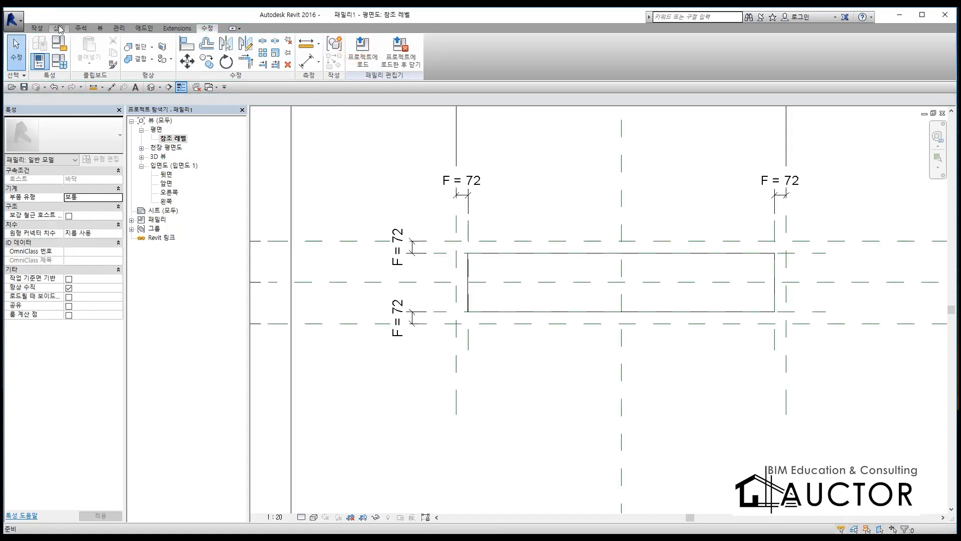
Step: Start a second void extrusion and sketch a 2000 by 500 mm rectangle between the four outer reference planes
left_click(36, 29)
left_click(192, 64)
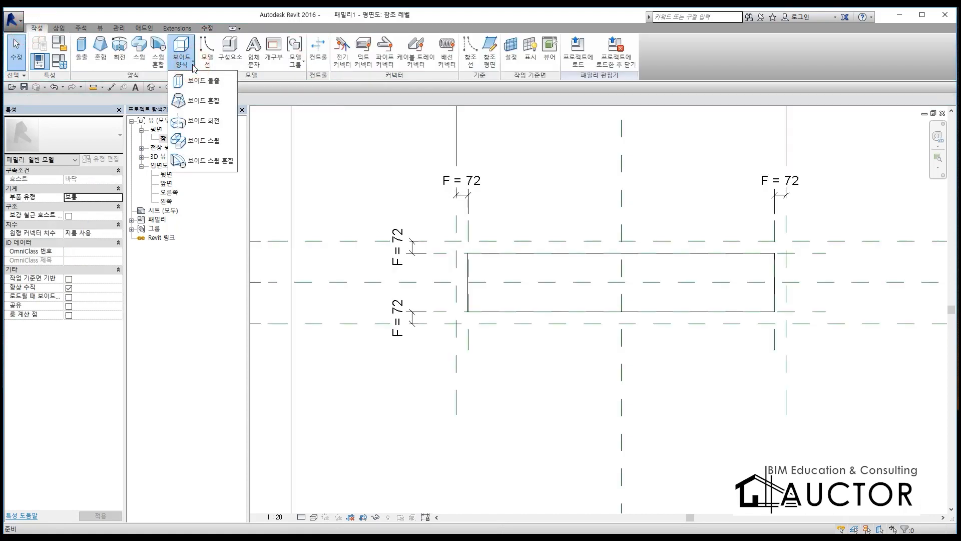
left_click(200, 80)
left_click(388, 41)
left_click(456, 242)
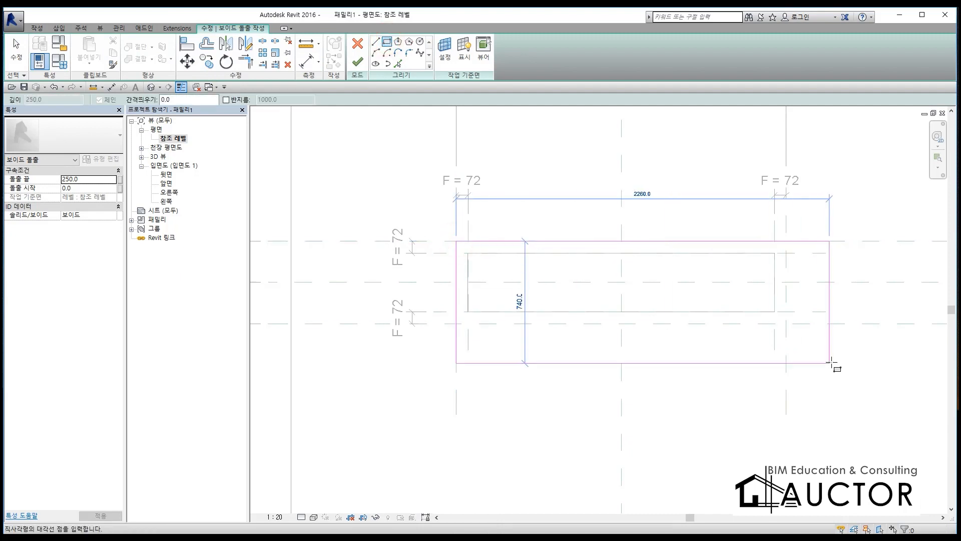
left_click(786, 323)
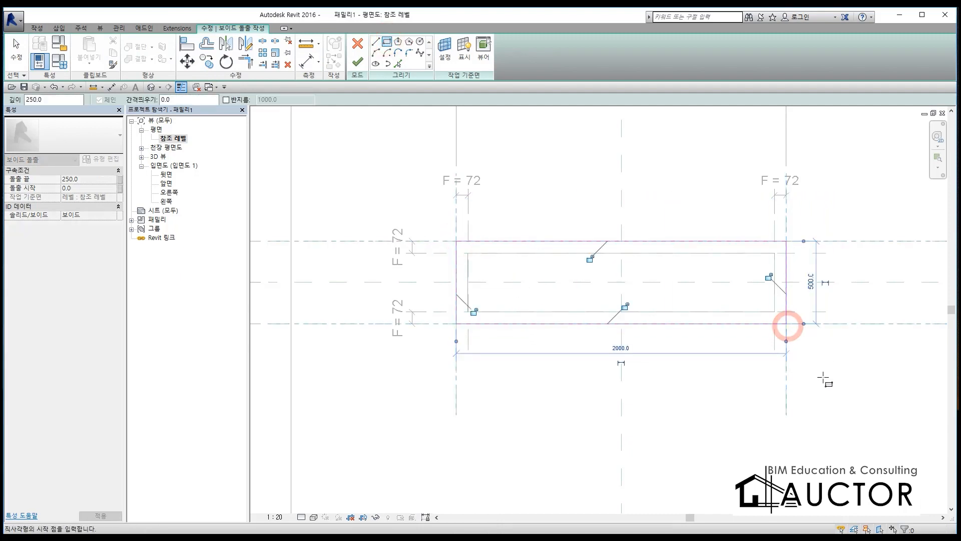
Step: Lock all four sides of the rectangle to the outer reference planes and finish the second void extrusion
left_click(769, 276)
left_click(625, 307)
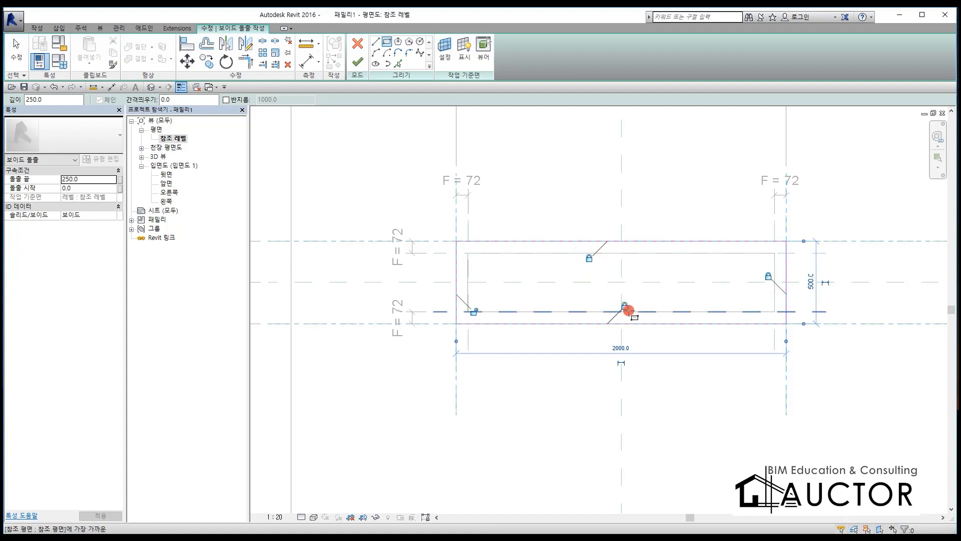
left_click(474, 311)
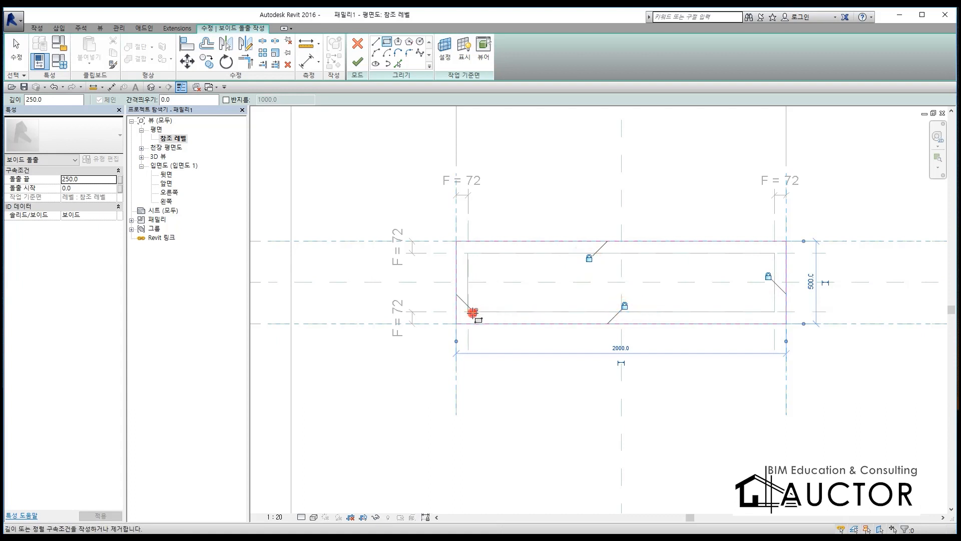
left_click(357, 62)
Step: In the 앞면 elevation, align and lock the outer void's bottom to the 깊이1 plane and its top to the floor's upper surface
double_click(166, 184)
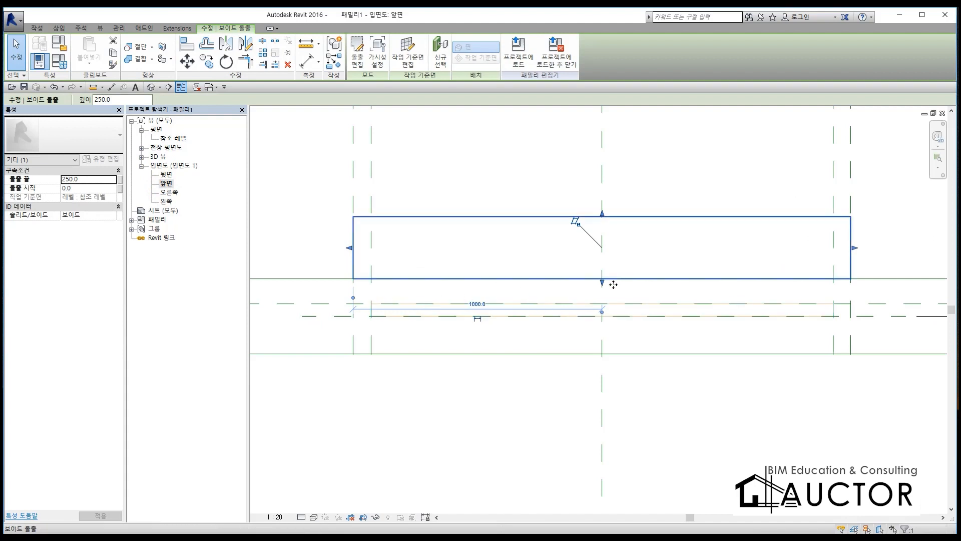
left_click_drag(602, 283, 604, 304)
left_click(580, 321)
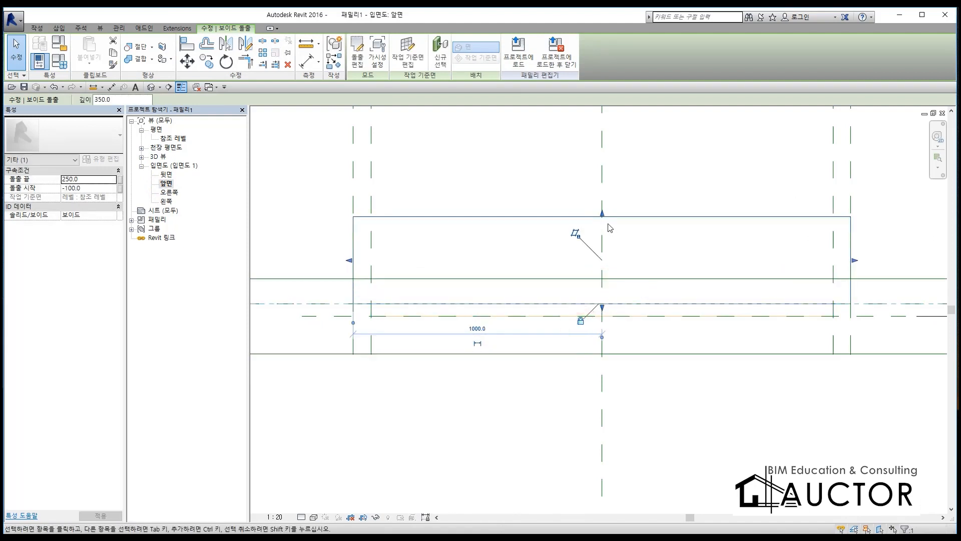
left_click_drag(602, 214, 603, 278)
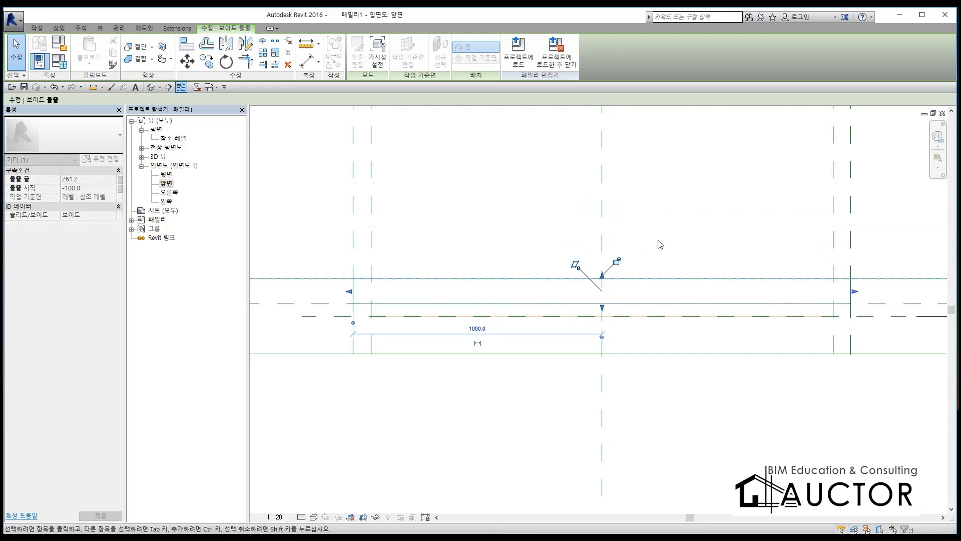
left_click(619, 260)
left_click(700, 254)
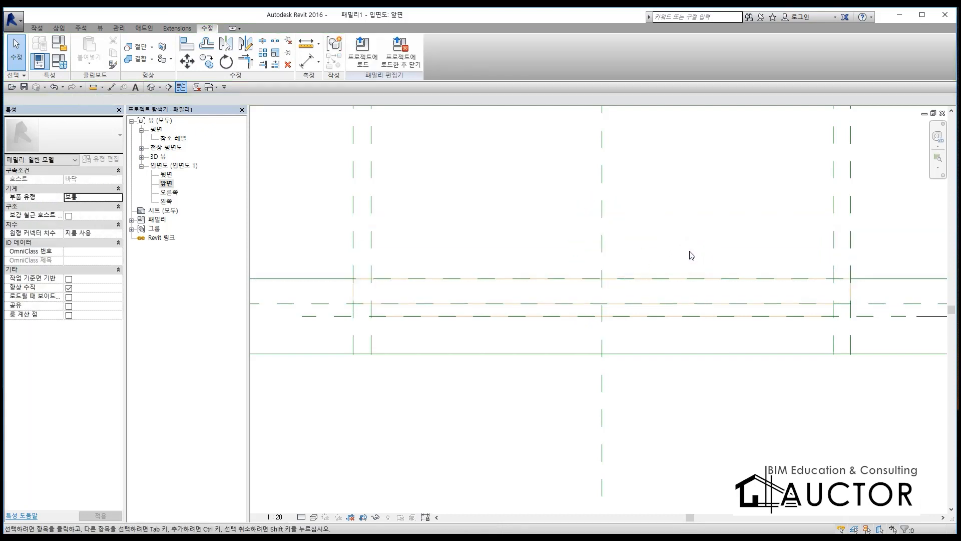
Step: Cut the floor with both the outer and inner void extrusions in the 3D view, and return to the 앞면 elevation
key("ctrl+Tab")
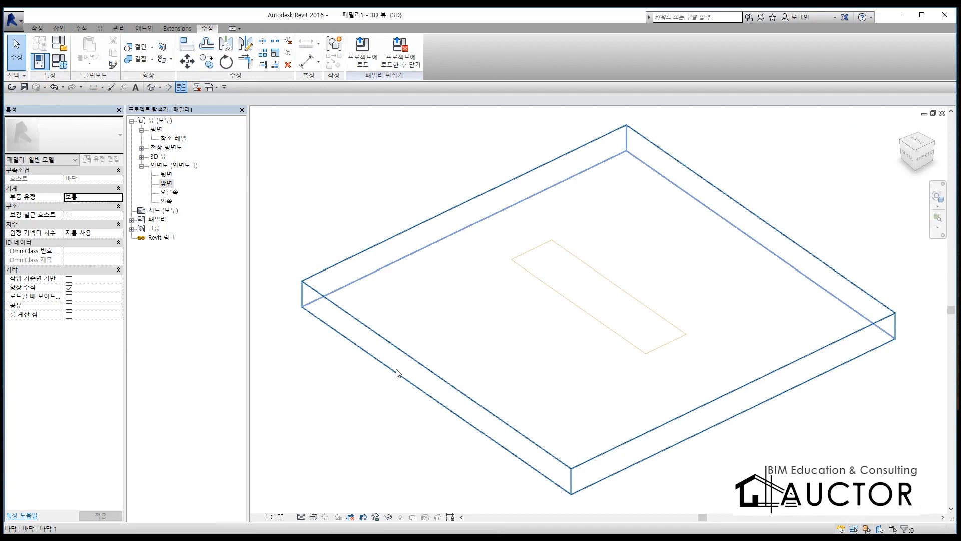
middle_click_drag(711, 455, 623, 178, "shift")
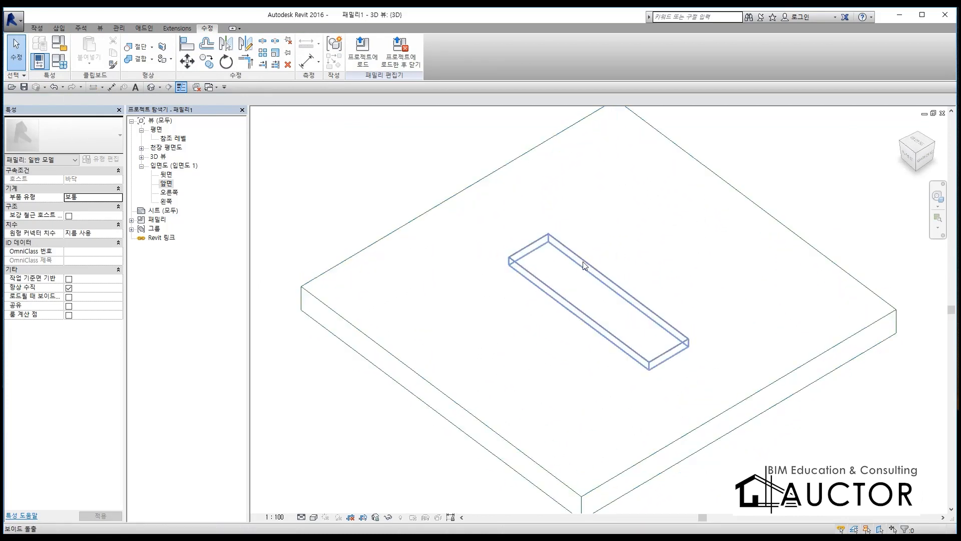
left_click(581, 269)
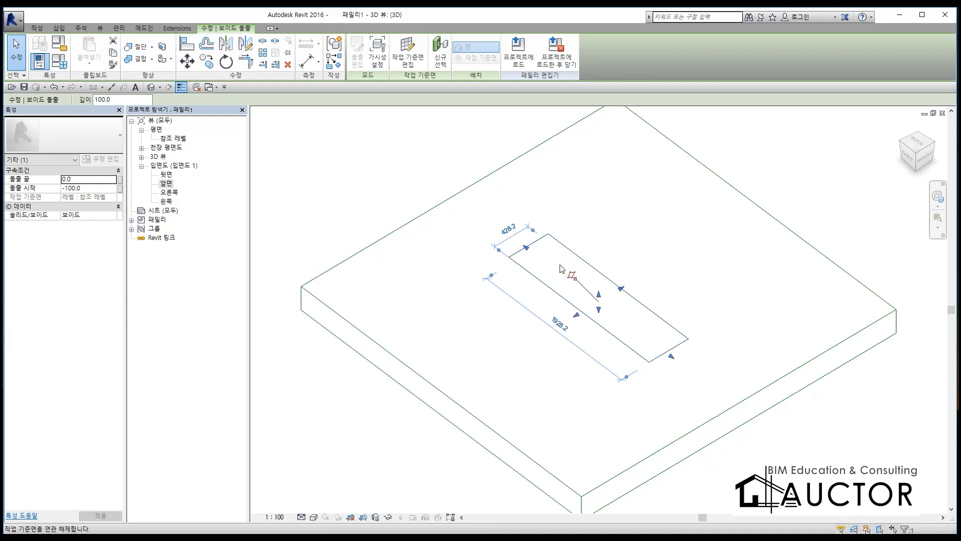
left_click(138, 60)
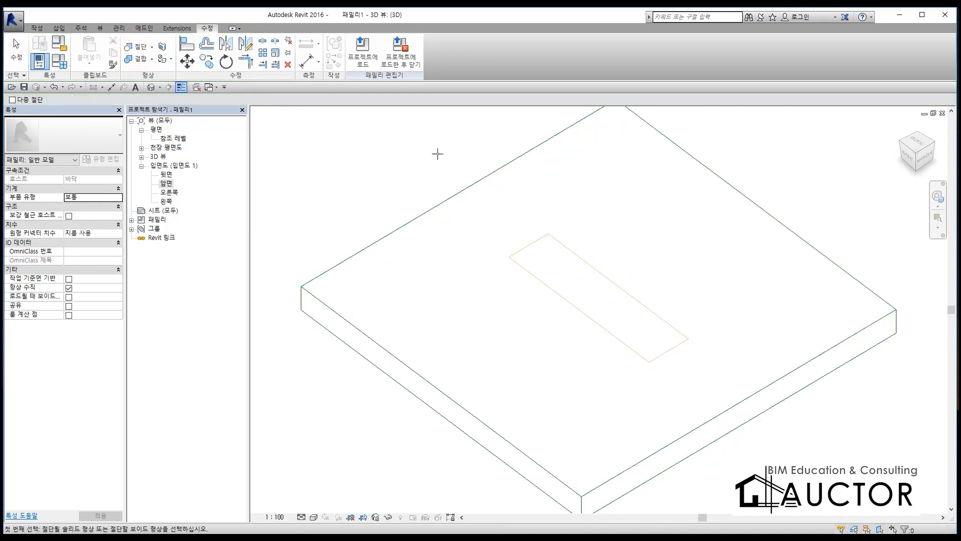
left_click(583, 185)
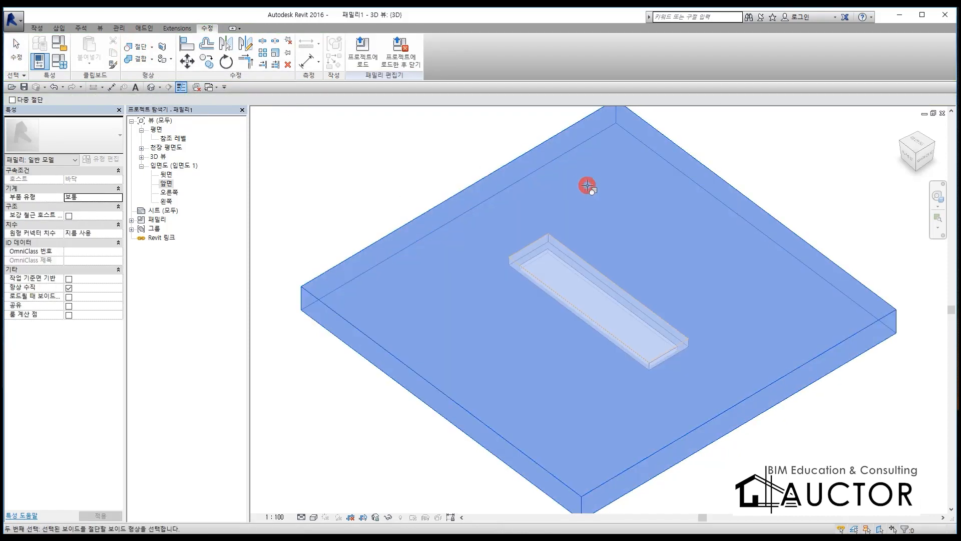
left_click(554, 260)
left_click(682, 204)
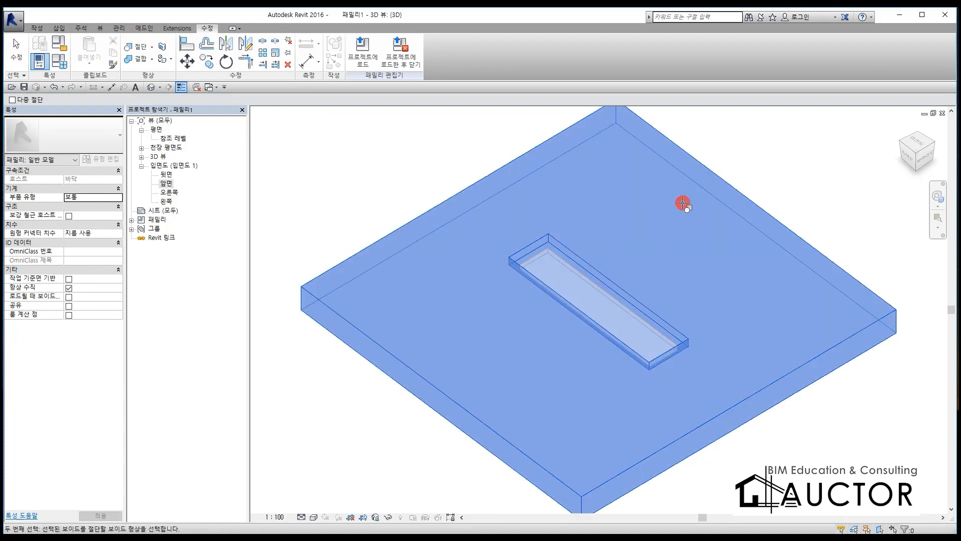
left_click(553, 264)
key("Escape")
middle_click_drag(832, 204, 408, 302, "shift")
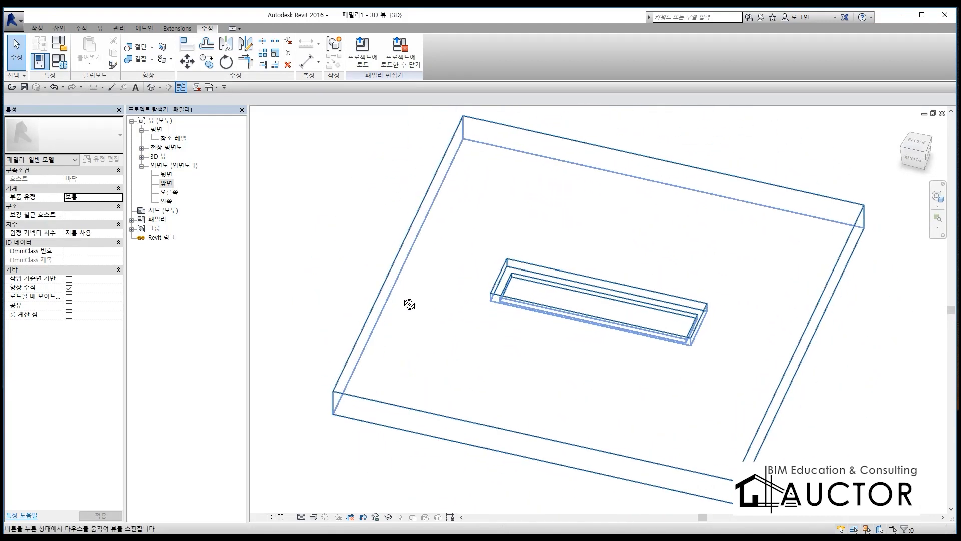
double_click(166, 183)
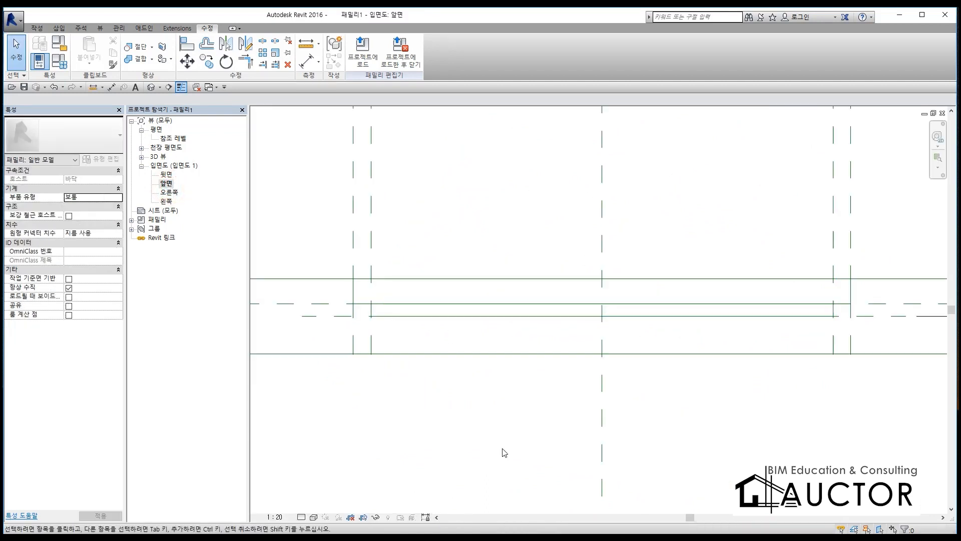
Step: Trace the stepped recess profile in red with the screen pen, mark its overall depth with arrows, and clear the marks
key("F9")
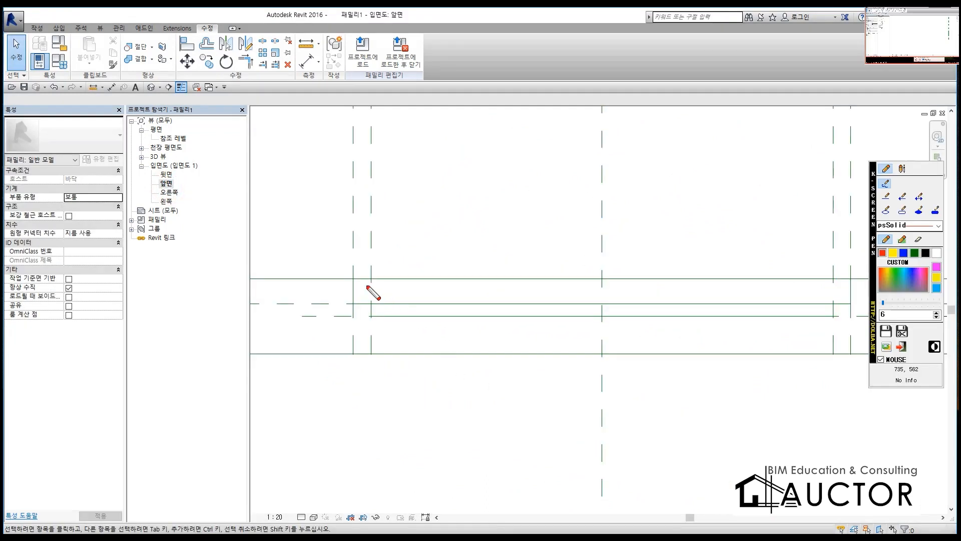
mouse_move(352, 279)
left_mouse_down()
mouse_move(351, 297)
mouse_move(372, 316)
mouse_move(723, 318)
left_mouse_up()
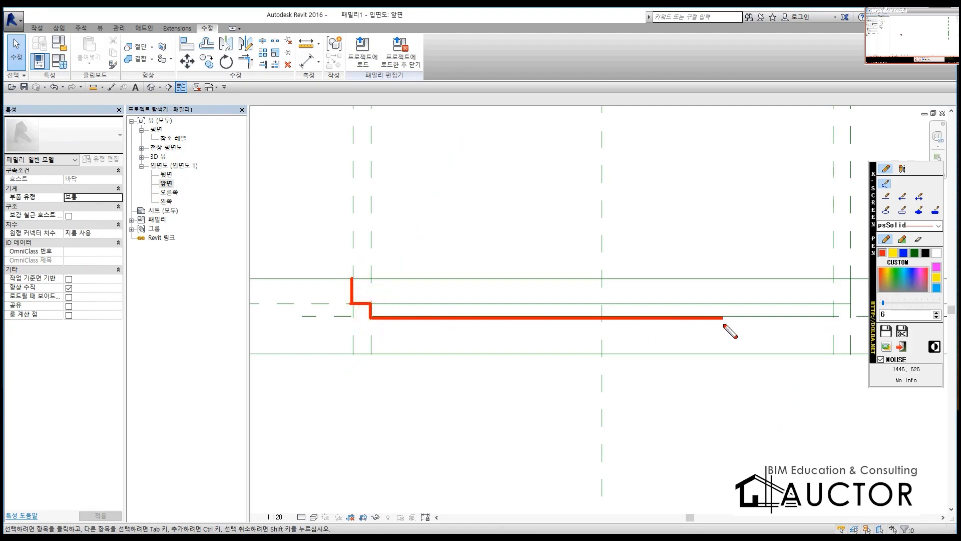
left_click_drag(833, 303, 850, 303)
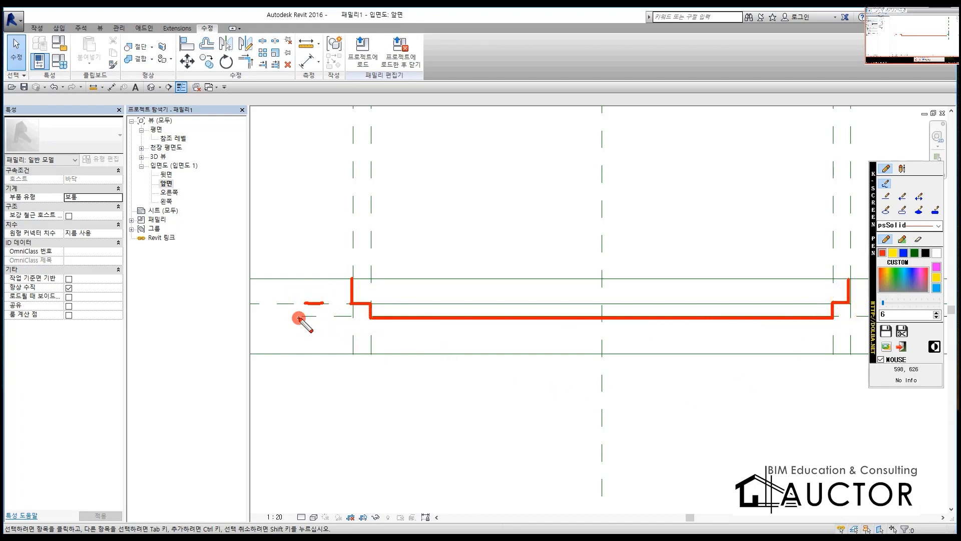
left_click_drag(324, 319, 388, 326)
left_click_drag(350, 280, 352, 280)
left_click_drag(310, 273, 308, 329)
mouse_move(298, 305)
left_mouse_down()
mouse_move(305, 326)
mouse_move(323, 303)
left_mouse_up()
left_click_drag(320, 263, 303, 289)
left_click_drag(308, 272, 329, 301)
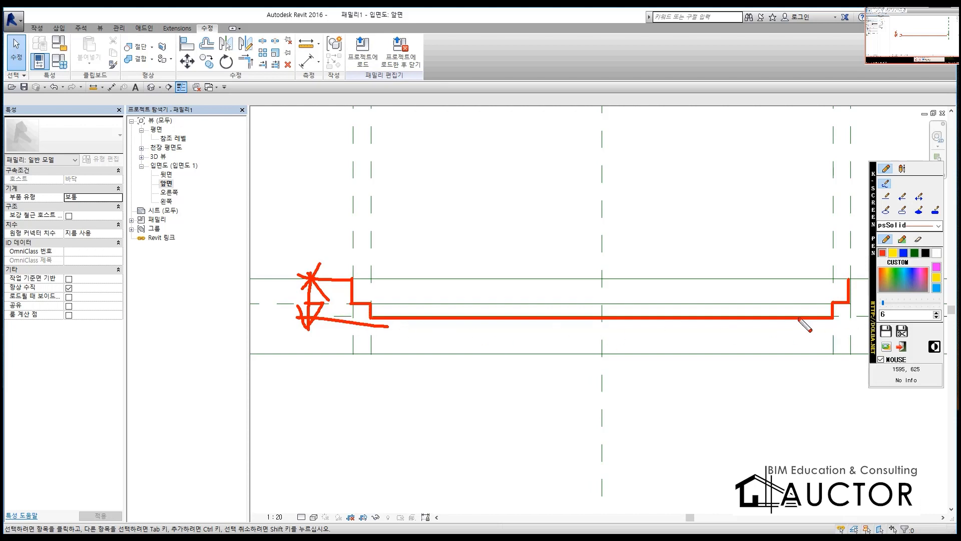
key("Escape")
Step: Set the family parameter 깊이1 to 50 and 깊이2 to 200
middle_click_drag(854, 323, 478, 335)
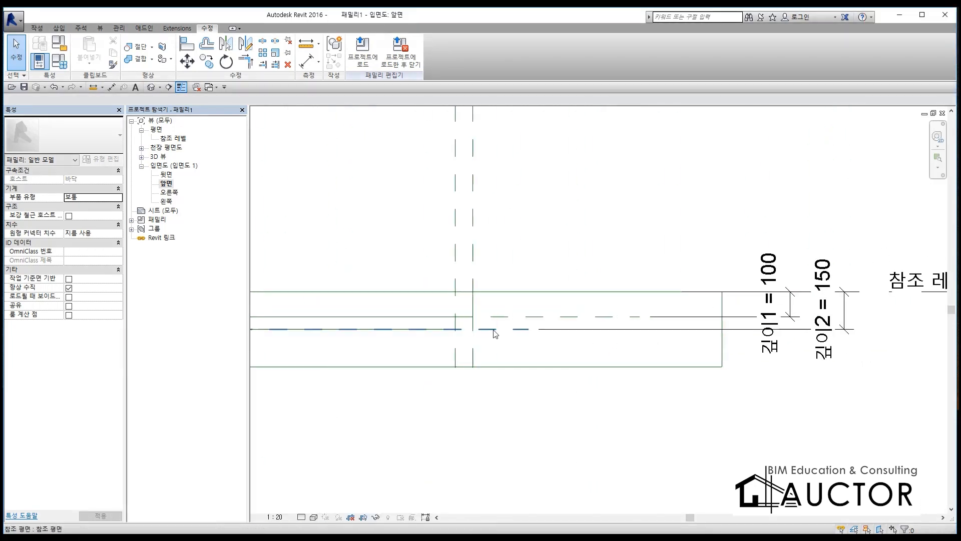
middle_click_drag(598, 333, 695, 333)
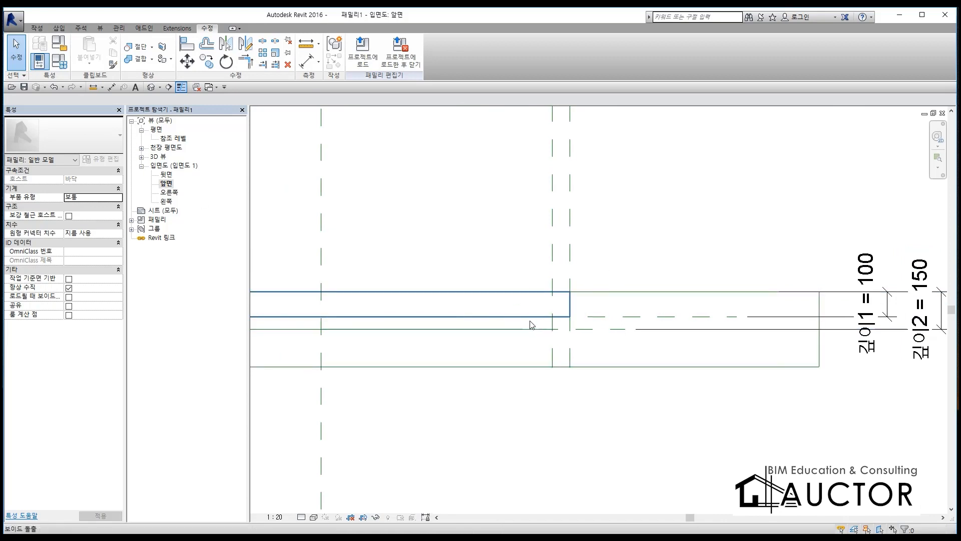
left_click(59, 61)
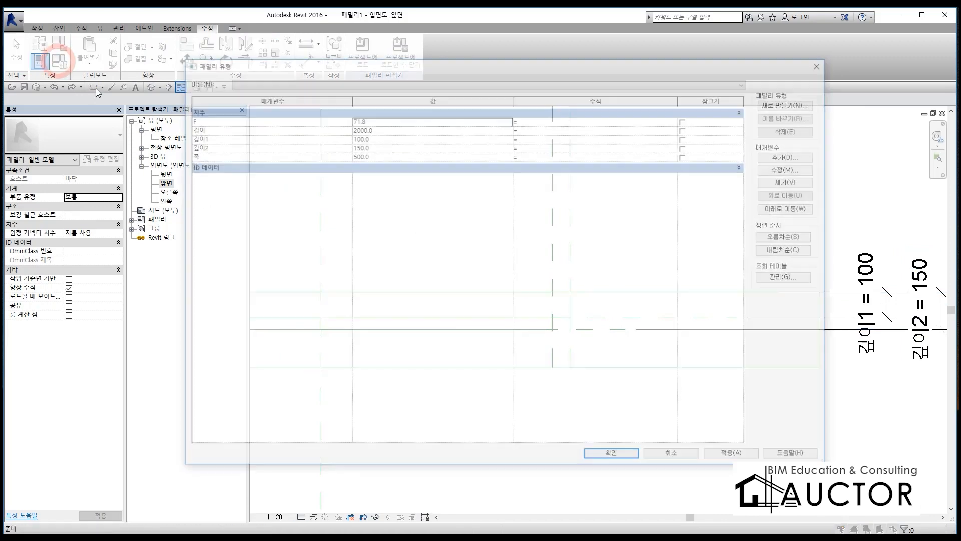
left_click(385, 146)
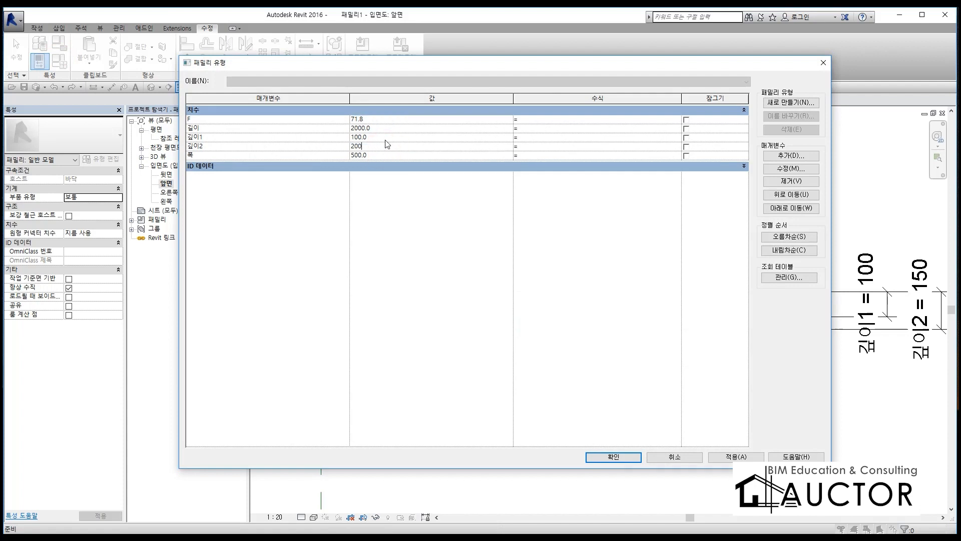
left_click(380, 137)
type("50")
key("Tab")
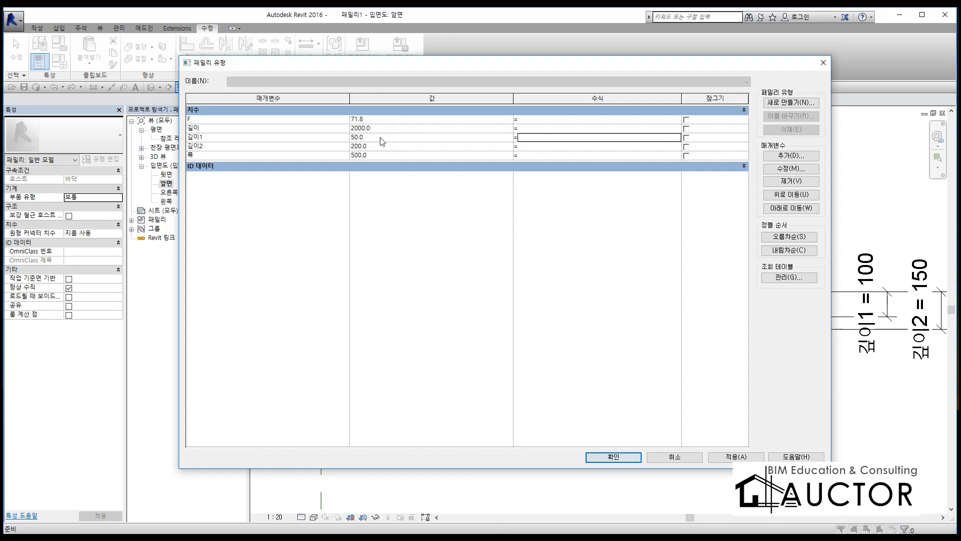
left_click(614, 457)
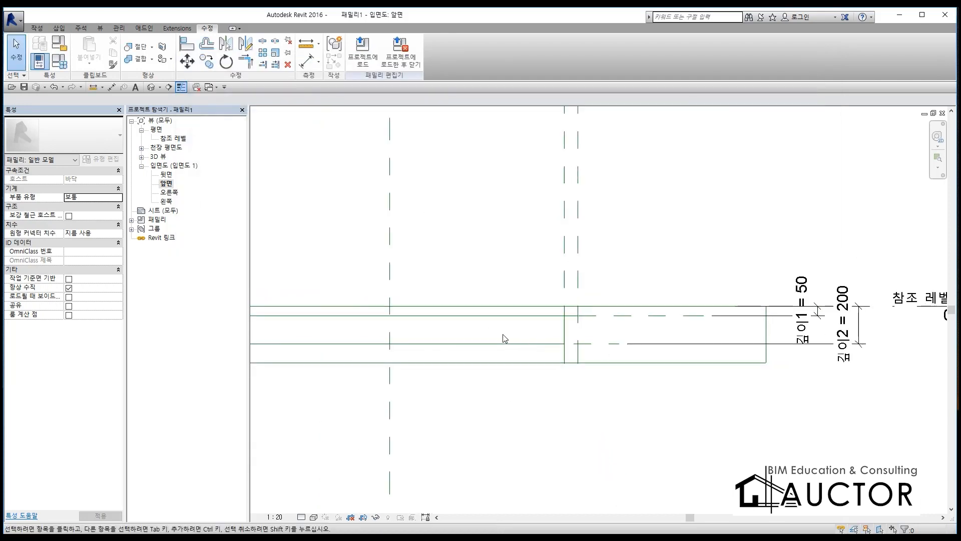
Step: Inspect the stepped floor recess from several angles in the 3D view and return to the 참조 레벨 floor plan
key("ctrl+Tab")
middle_click_drag(868, 369, 691, 289, "shift")
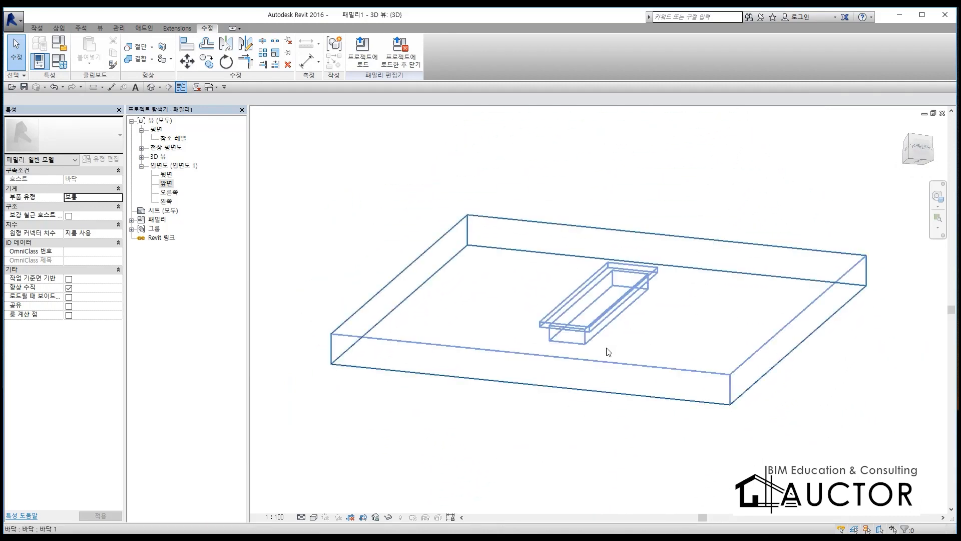
middle_click_drag(633, 274, 756, 389, "shift")
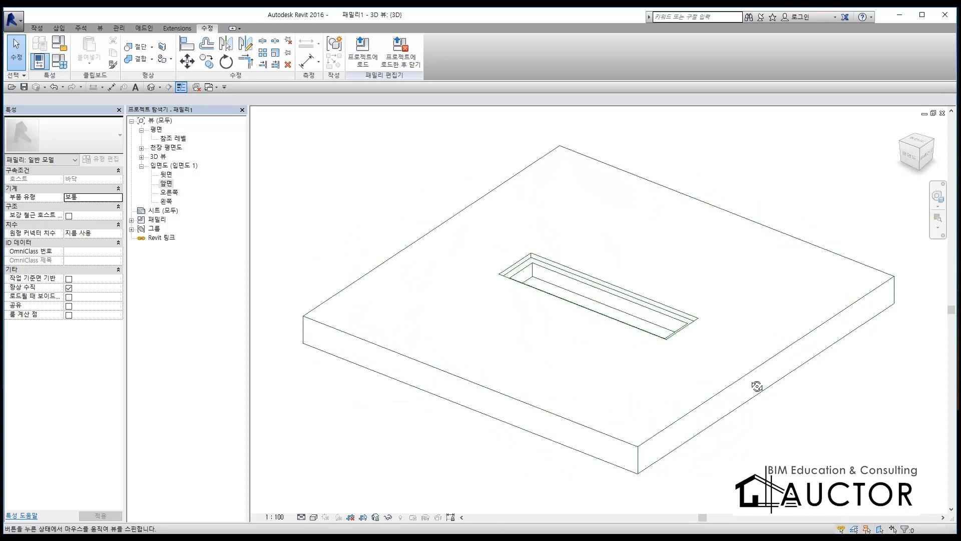
double_click(173, 139)
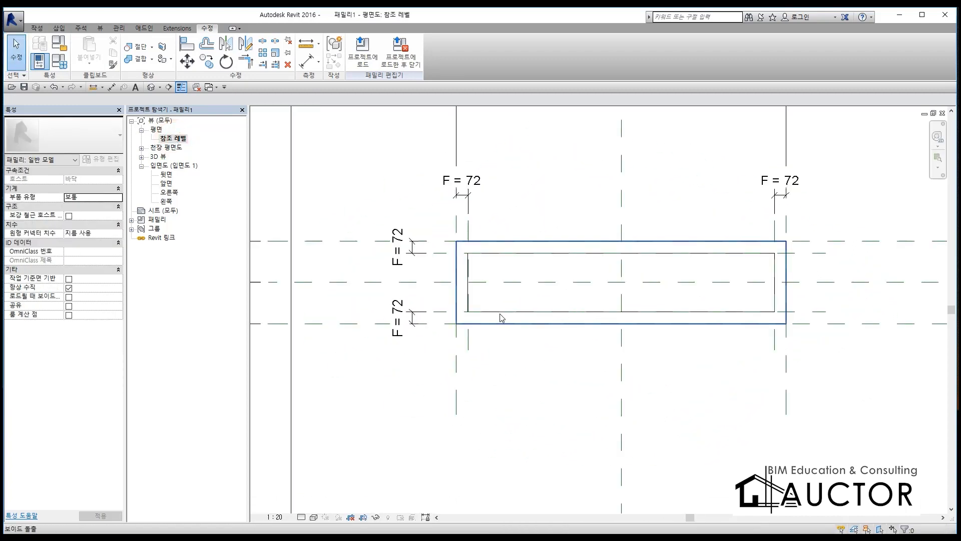
Step: Handwrite two underlined lines of red screen-pen notes about the floor, trench and manhole over the plan, and clear them
key("ctrl+2")
left_click_drag(292, 130, 296, 168)
mouse_move(339, 146)
left_mouse_down()
mouse_move(366, 176)
mouse_move(389, 145)
mouse_move(423, 170)
left_mouse_up()
left_click_drag(448, 117, 459, 160)
left_click_drag(478, 127, 478, 162)
mouse_move(480, 145)
left_mouse_down()
mouse_move(549, 125)
mouse_move(565, 135)
left_mouse_up()
mouse_move(571, 117)
left_mouse_down()
mouse_move(574, 137)
mouse_move(617, 120)
left_mouse_up()
left_click_drag(514, 178, 569, 207)
mouse_move(610, 150)
left_mouse_down()
mouse_move(637, 181)
mouse_move(681, 187)
left_mouse_up()
mouse_move(673, 170)
left_mouse_down()
mouse_move(704, 136)
mouse_move(710, 188)
left_mouse_up()
left_click_drag(754, 163, 742, 234)
left_click_drag(283, 231, 784, 234)
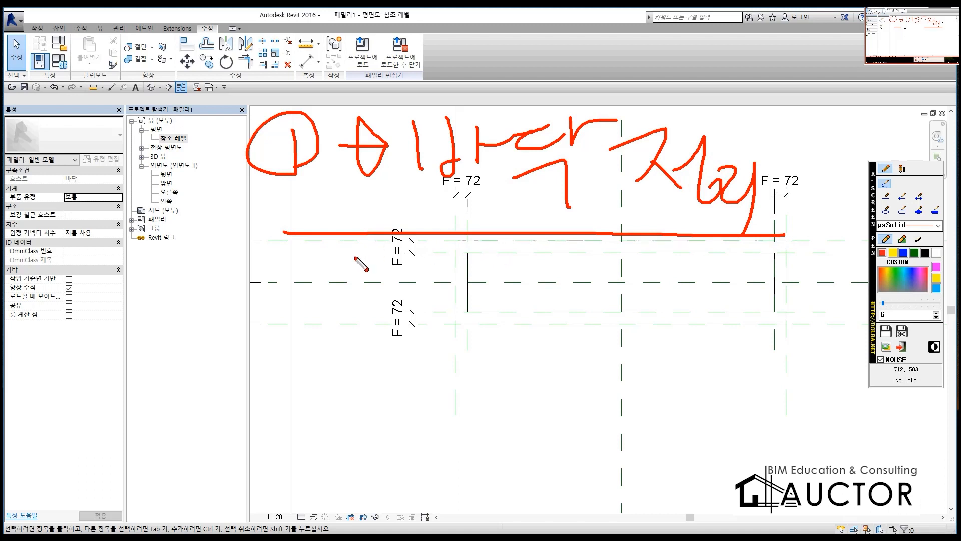
left_click_drag(210, 279, 281, 266)
mouse_move(231, 288)
left_mouse_down()
mouse_move(265, 288)
mouse_move(283, 325)
left_mouse_up()
left_click_drag(214, 354, 285, 339)
mouse_move(264, 292)
left_mouse_down()
mouse_move(332, 297)
mouse_move(344, 333)
left_mouse_up()
left_click_drag(356, 276, 368, 323)
left_click_drag(393, 291, 393, 333)
left_click_drag(422, 320, 442, 317)
mouse_move(493, 273)
left_mouse_down()
mouse_move(498, 314)
mouse_move(511, 314)
left_mouse_up()
left_click_drag(527, 268, 537, 295)
left_click_drag(544, 273, 555, 321)
left_click_drag(574, 265, 617, 323)
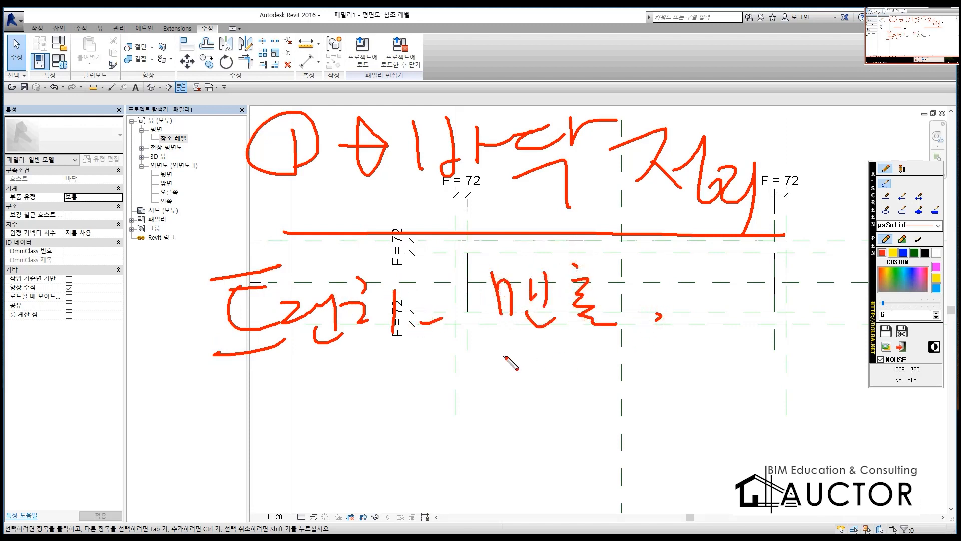
left_click_drag(190, 379, 799, 368)
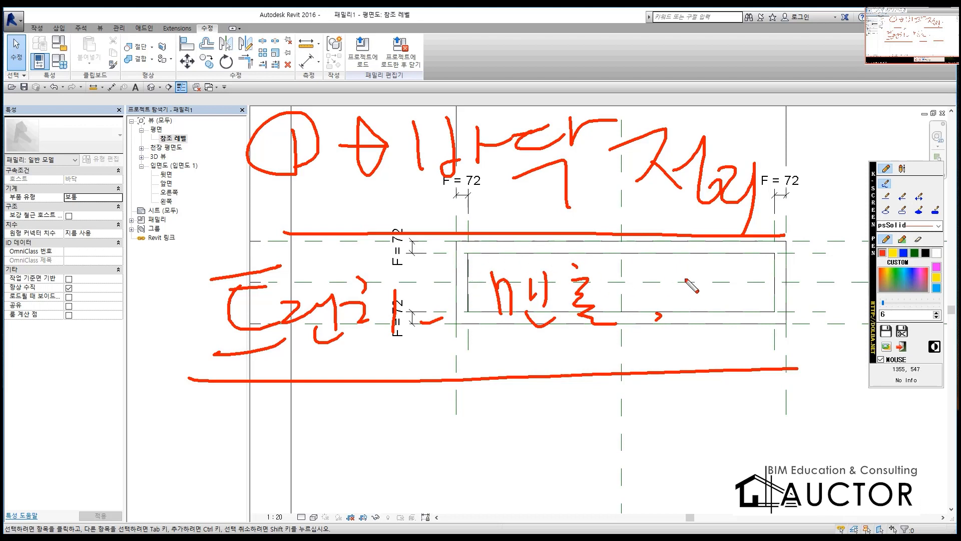
key("Escape")
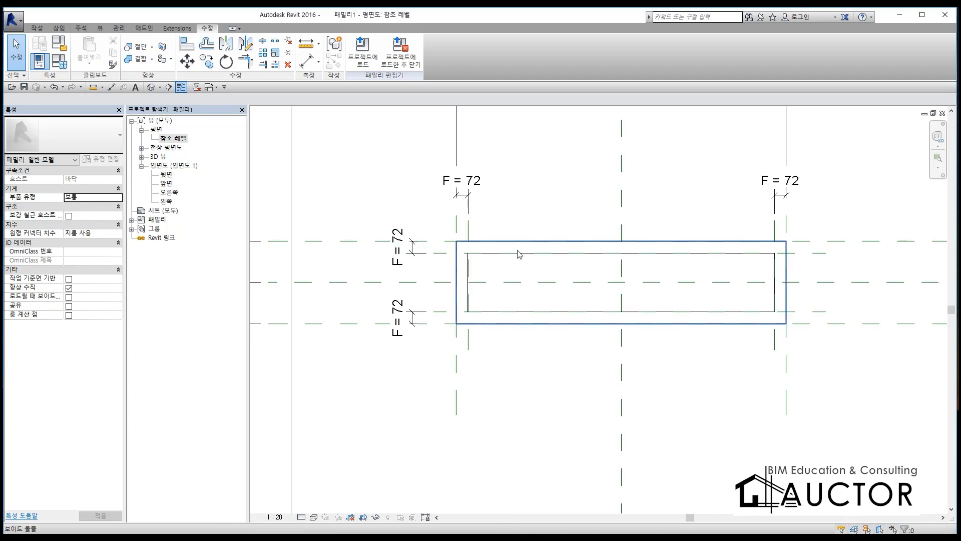
Step: Start a new solid extrusion (돌출) in the 참조 레벨 floor plan
scroll(532, 266, "down", 2)
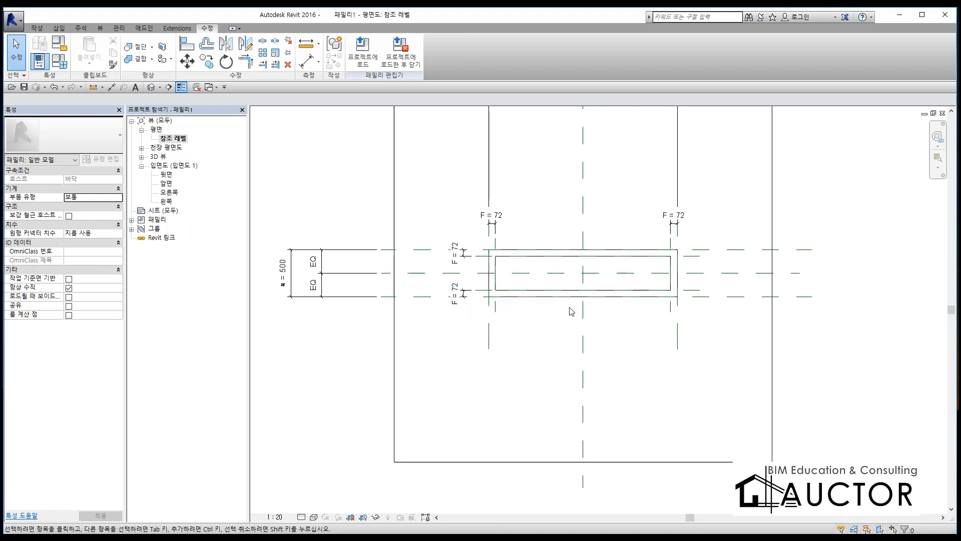
scroll(556, 303, "up", 2)
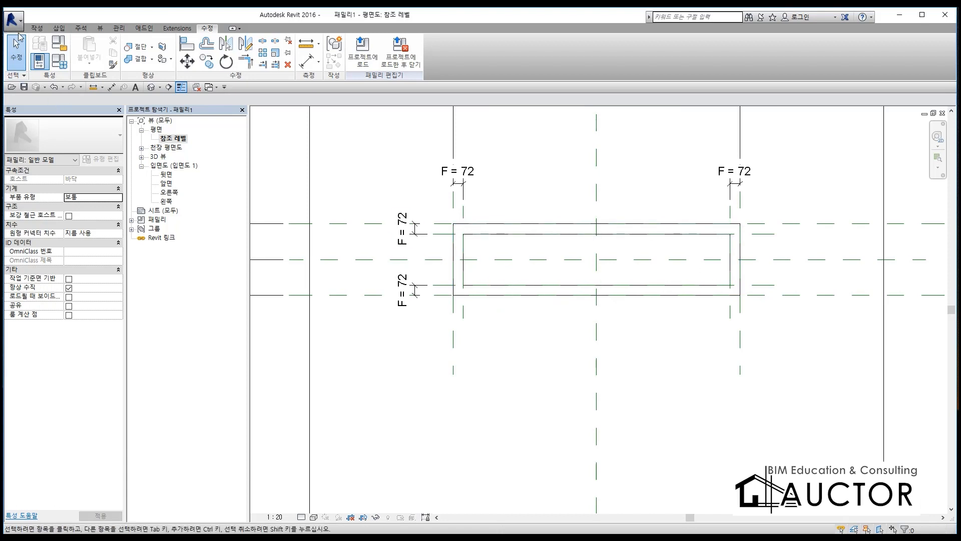
left_click(33, 30)
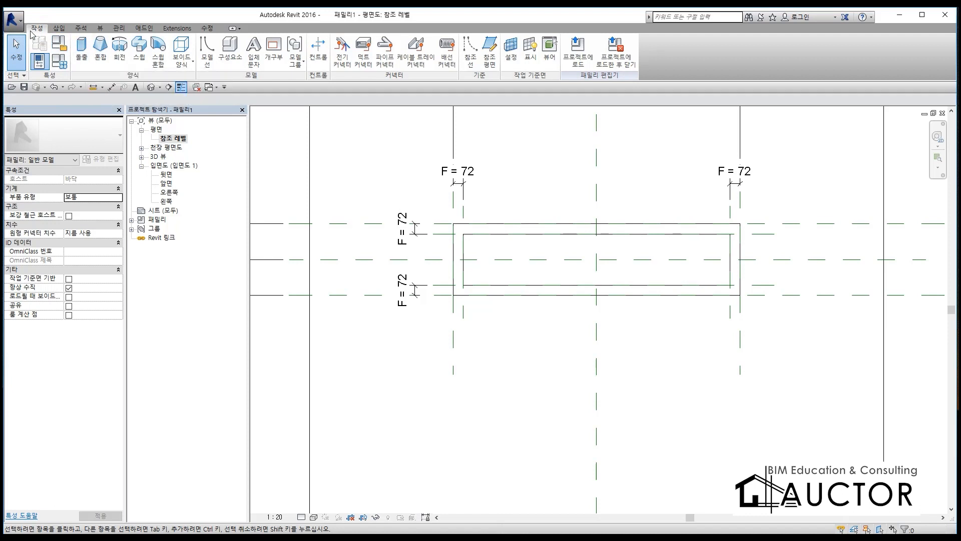
key("ctrl+F12")
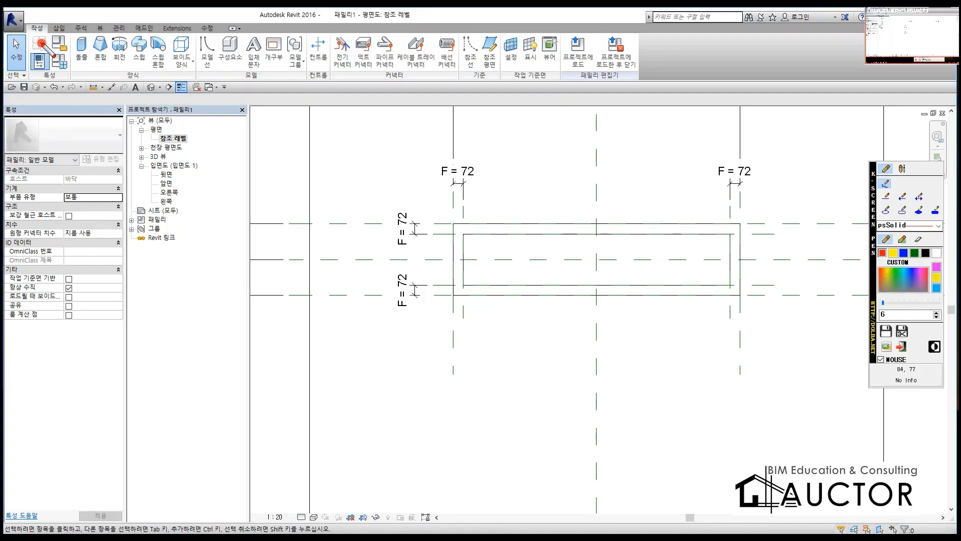
mouse_move(38, 39)
left_mouse_down()
mouse_move(93, 55)
mouse_move(63, 37)
mouse_move(75, 24)
left_mouse_up()
left_click_drag(27, 53, 66, 98)
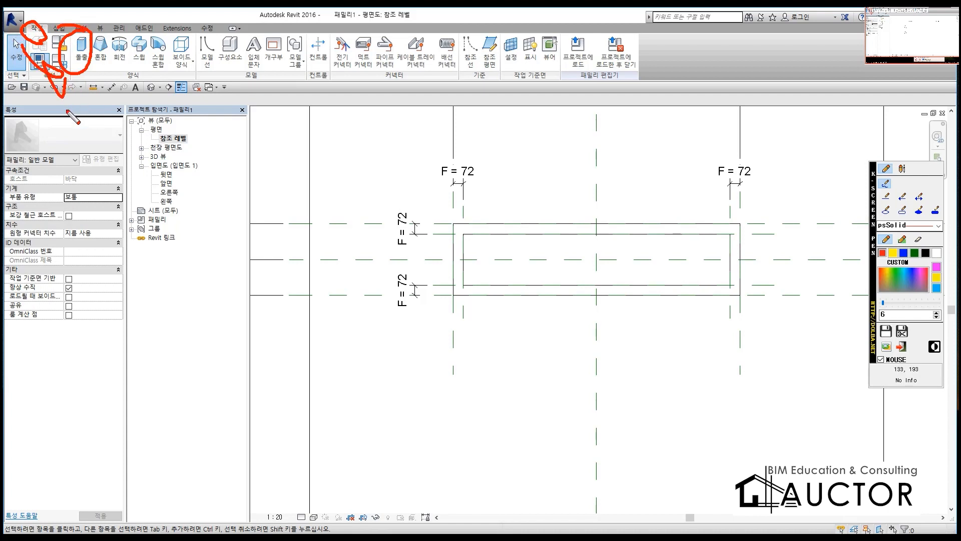
key("ctrl+F12")
left_click(81, 49)
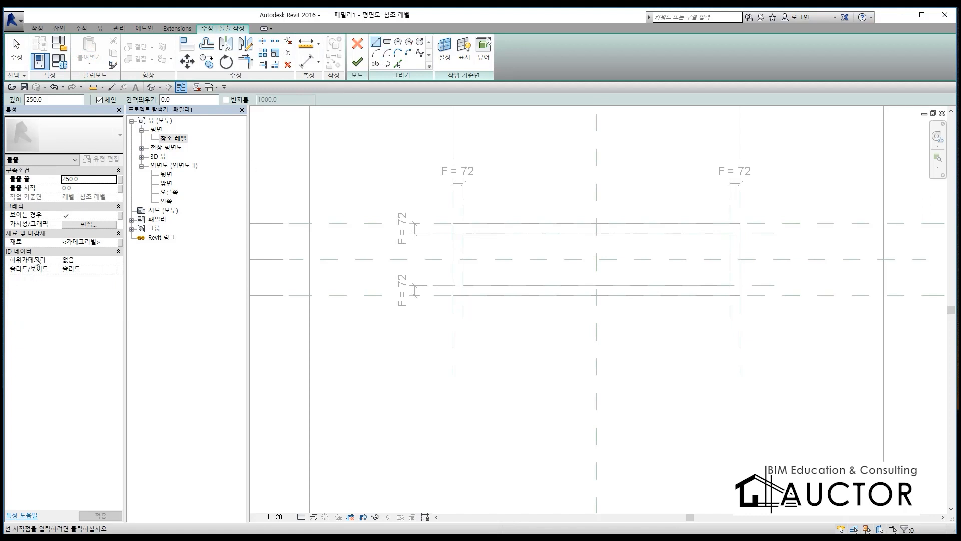
left_click(120, 242)
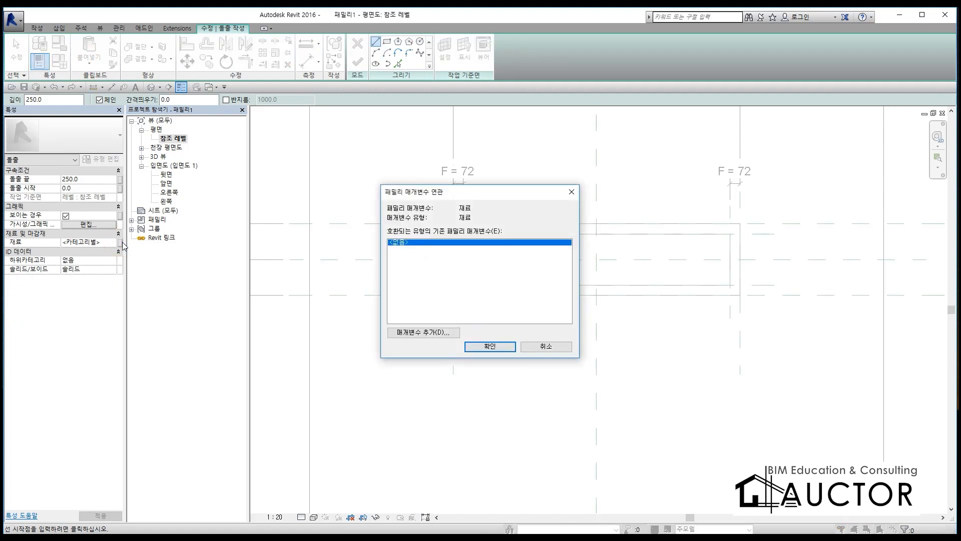
left_click(425, 332)
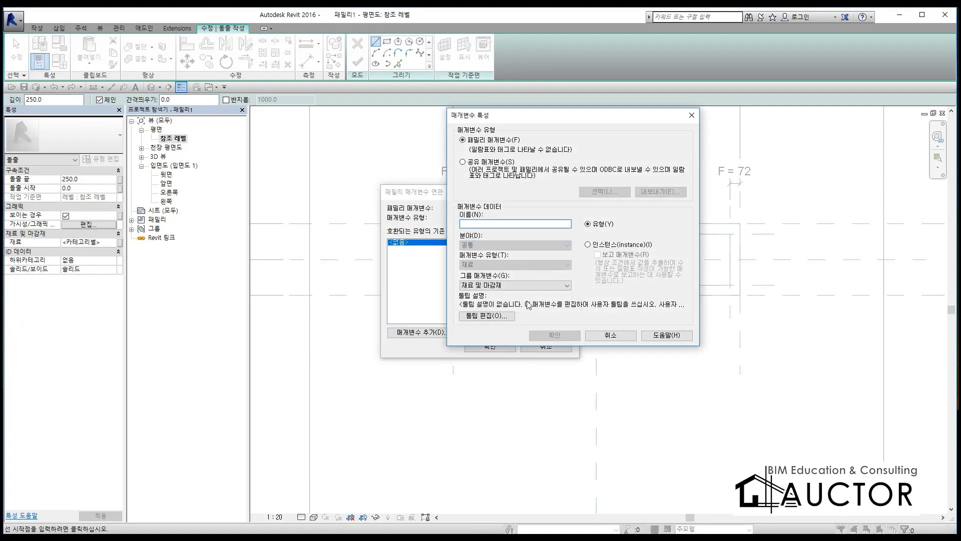
left_click(621, 335)
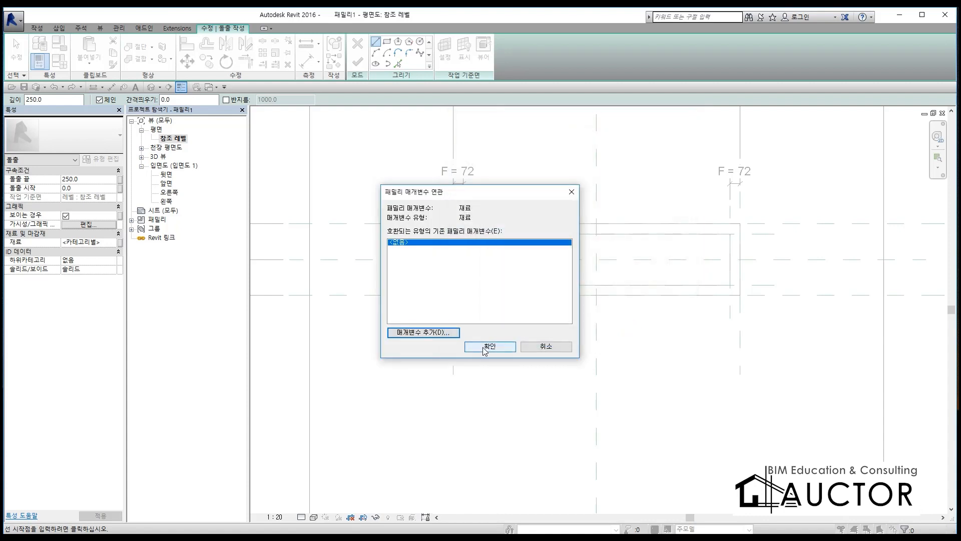
left_click(546, 348)
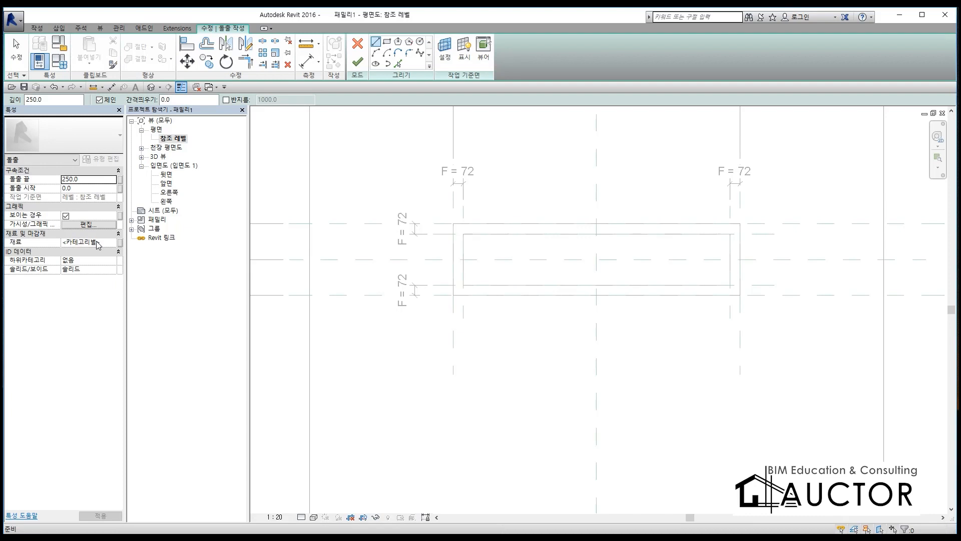
Step: Circle the 재료 property and the recess corner with the red screen pen, and sketch a floor outline with a small rectangular trench
key("F12")
mouse_move(527, 250)
left_mouse_down()
mouse_move(511, 236)
mouse_move(496, 242)
left_mouse_up()
mouse_move(61, 247)
left_mouse_down()
mouse_move(75, 232)
mouse_move(102, 247)
mouse_move(52, 254)
left_mouse_up()
left_click_drag(350, 59, 385, 48)
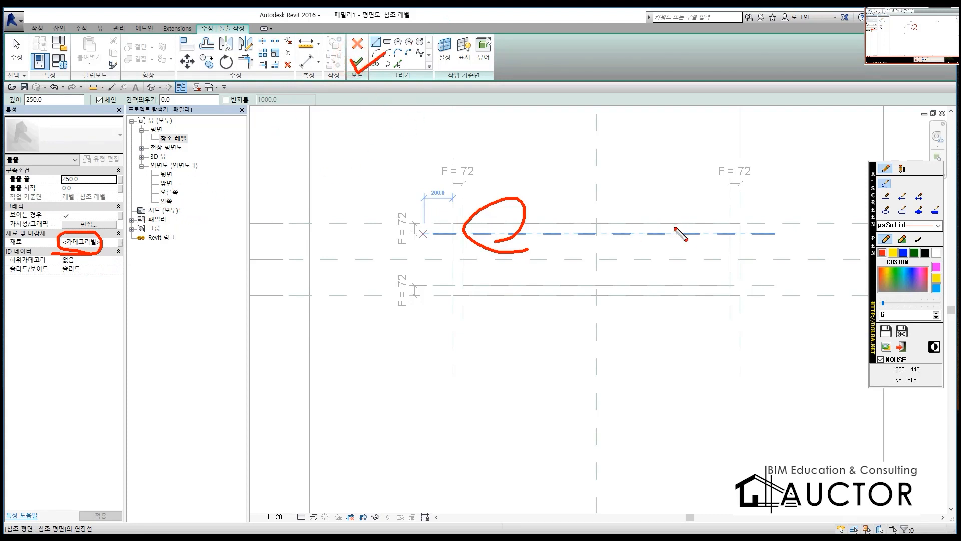
left_click_drag(255, 284, 260, 446)
mouse_move(255, 325)
left_mouse_down()
mouse_move(307, 322)
mouse_move(229, 446)
left_mouse_up()
mouse_move(343, 348)
left_mouse_down()
mouse_move(346, 374)
mouse_move(420, 378)
mouse_move(328, 373)
left_mouse_up()
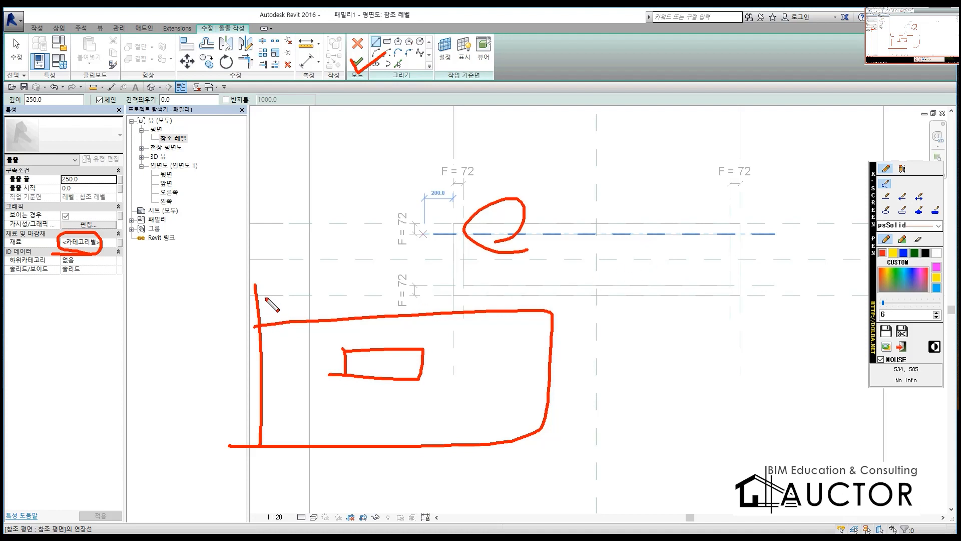
mouse_move(121, 255)
left_mouse_down()
mouse_move(112, 246)
mouse_move(131, 235)
mouse_move(136, 248)
mouse_move(119, 257)
mouse_move(123, 245)
left_mouse_up()
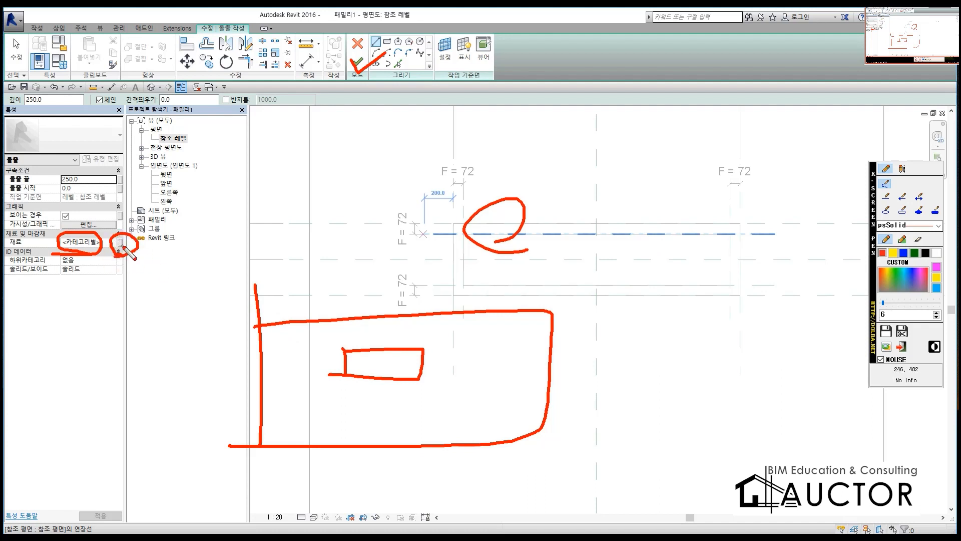
Step: Draw a red arrow linking the material's parameter association to the family types, add several horizontal strokes, and clear all pen marks
mouse_move(159, 222)
left_mouse_down()
mouse_move(125, 242)
mouse_move(147, 244)
mouse_move(103, 133)
mouse_move(59, 67)
left_mouse_up()
mouse_move(58, 102)
left_mouse_down()
mouse_move(58, 68)
mouse_move(89, 76)
left_mouse_up()
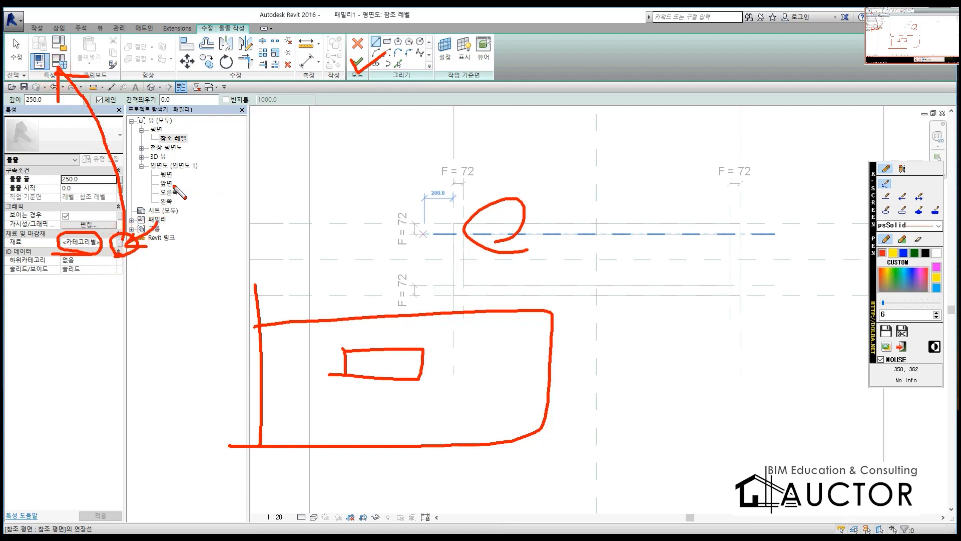
left_click_drag(569, 99, 684, 101)
left_click_drag(567, 146, 686, 145)
left_click_drag(550, 184, 660, 183)
left_click_drag(525, 225, 664, 223)
left_click_drag(550, 242, 681, 241)
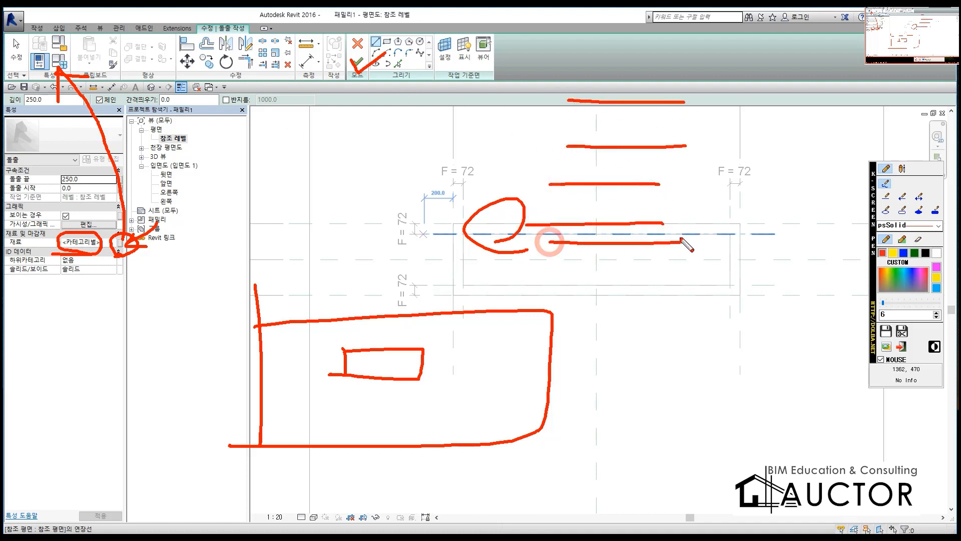
left_click_drag(550, 27, 703, 28)
left_click_drag(516, 55, 754, 65)
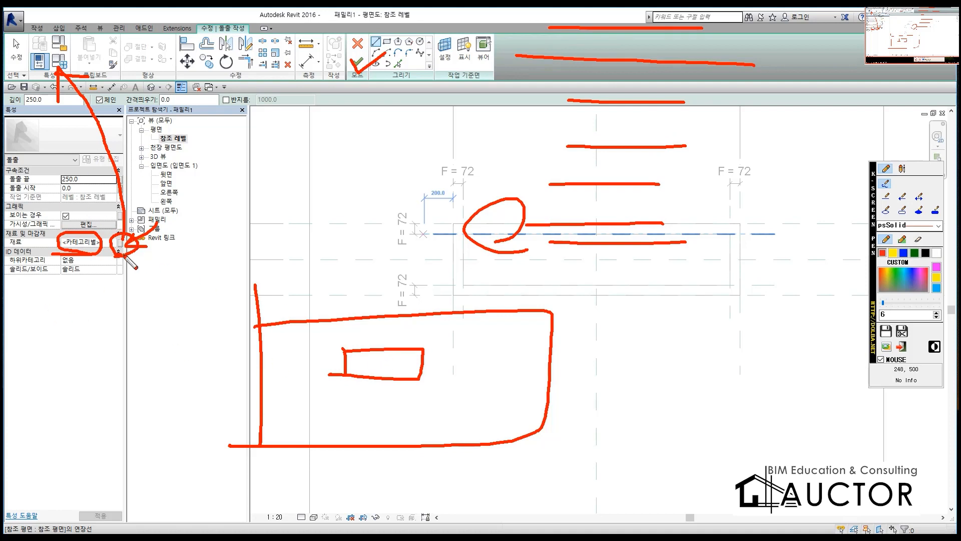
mouse_move(153, 253)
left_mouse_down()
mouse_move(125, 241)
mouse_move(113, 262)
left_mouse_up()
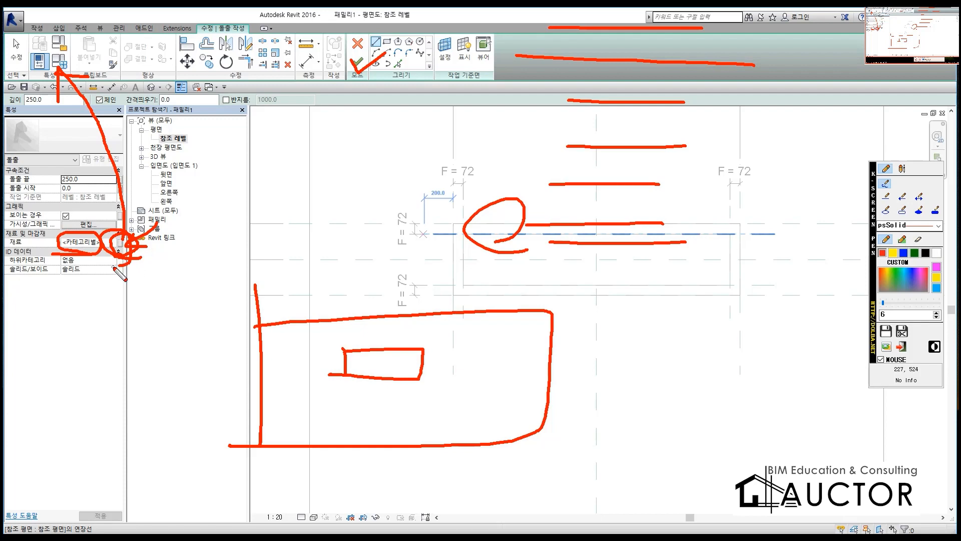
key("Escape")
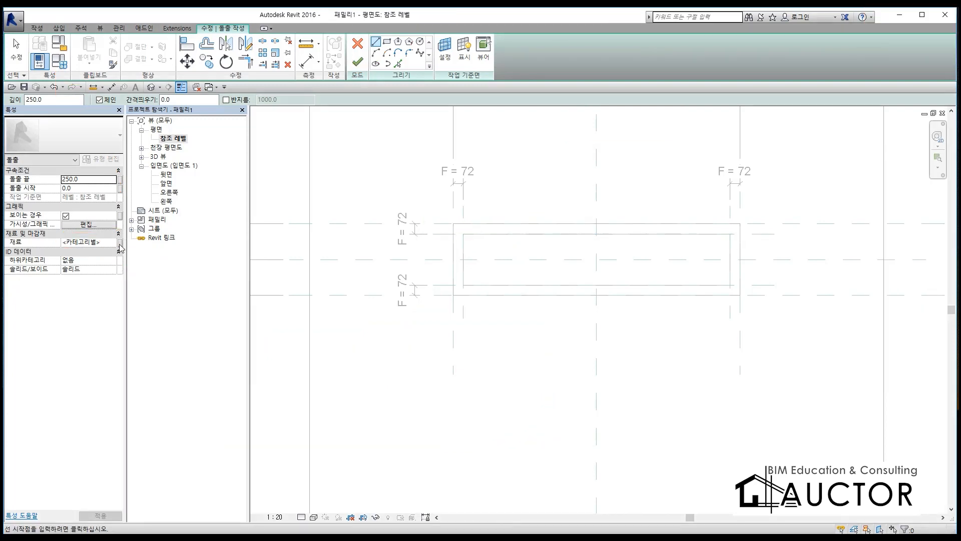
Step: Associate the extrusion's material with a new family material parameter named BODY, grouped under 재료 및 마감재
left_click(120, 243)
left_click(430, 333)
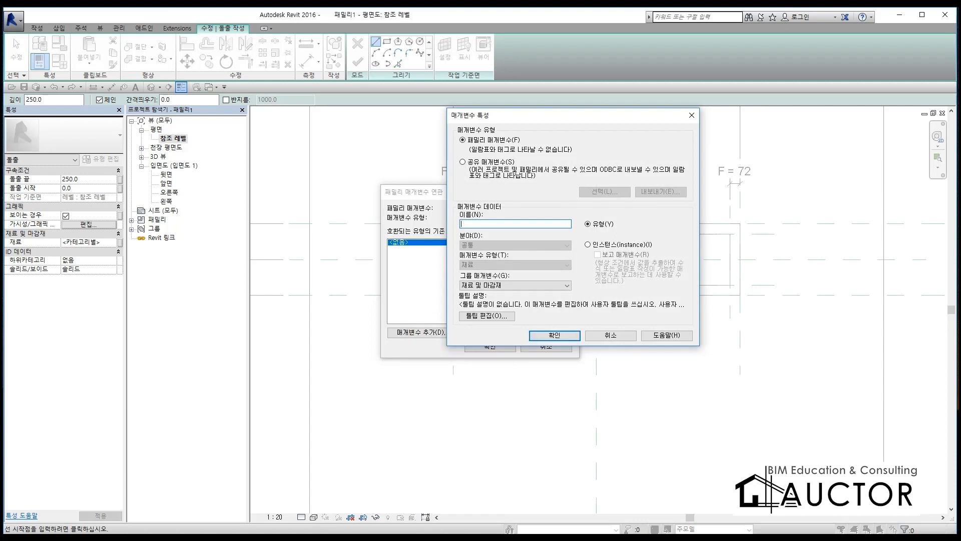
type("알루")
key("BackSpace")
key("BackSpace")
key("BackSpace")
key("BackSpace")
key("BackSpace")
key("BackSpace")
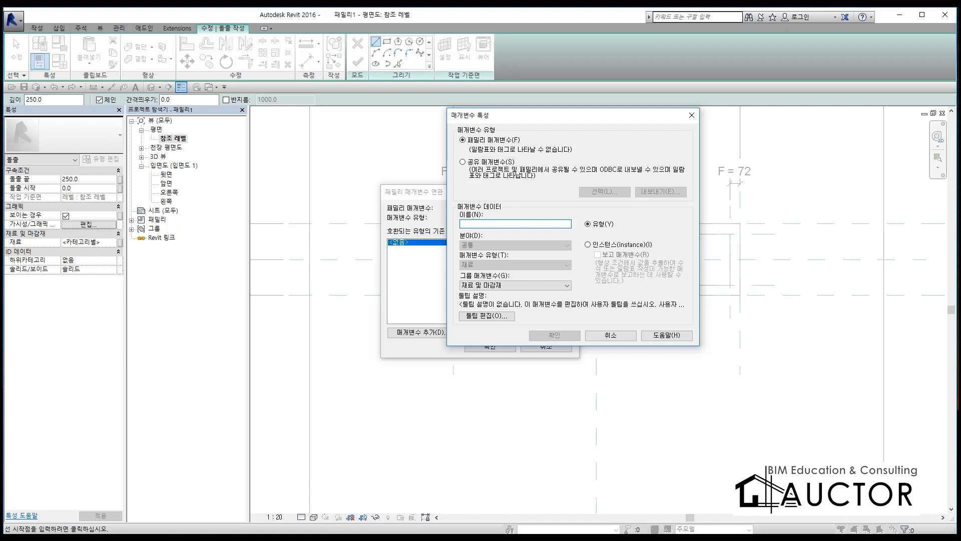
type("BO")
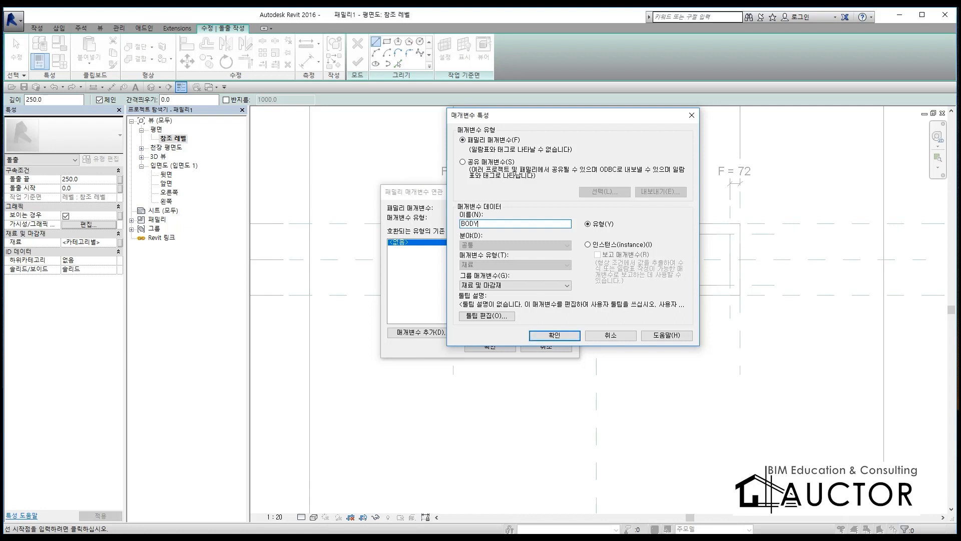
type("DY")
left_click(555, 335)
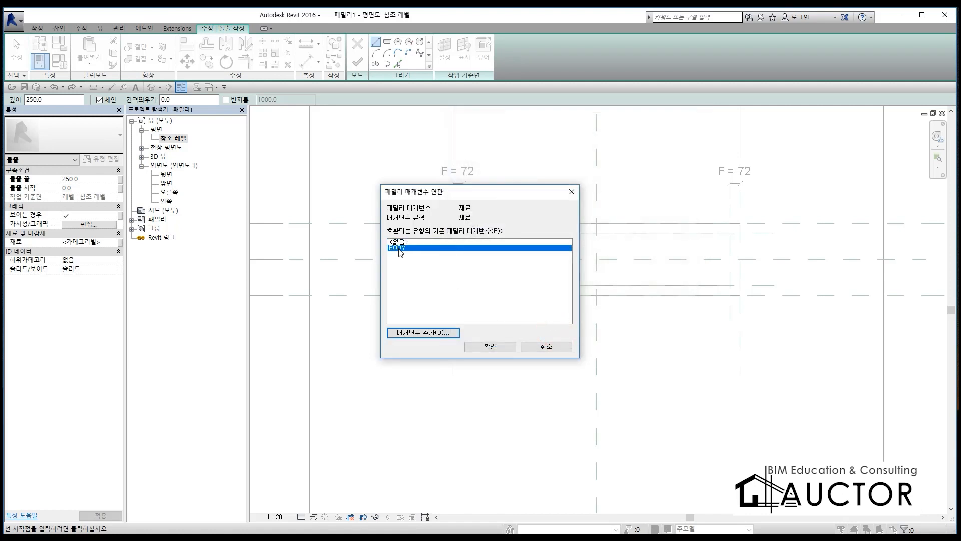
left_click(499, 346)
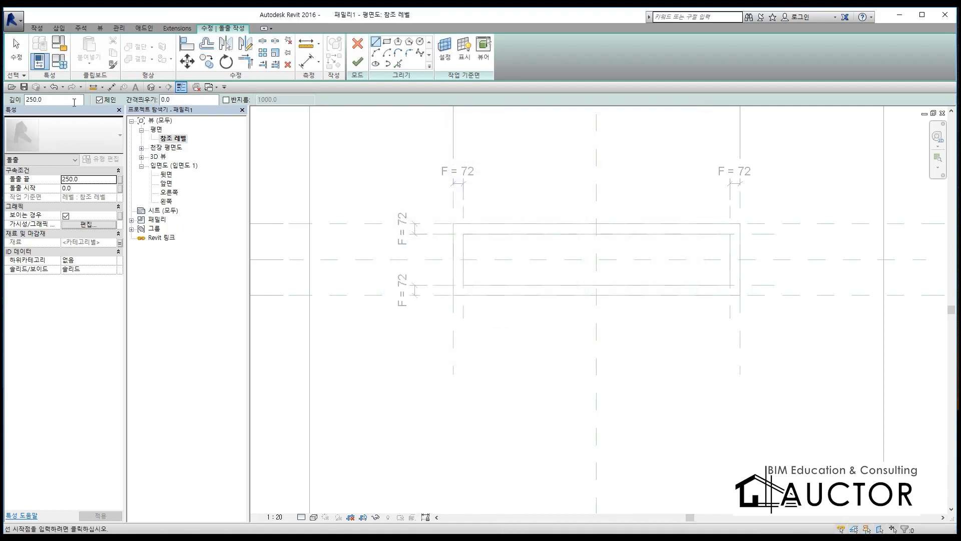
Step: For the BODY parameter's value, add 알루미늄 (1) from the 금속 category of the AEC 재료 library to the project materials
left_click(59, 61)
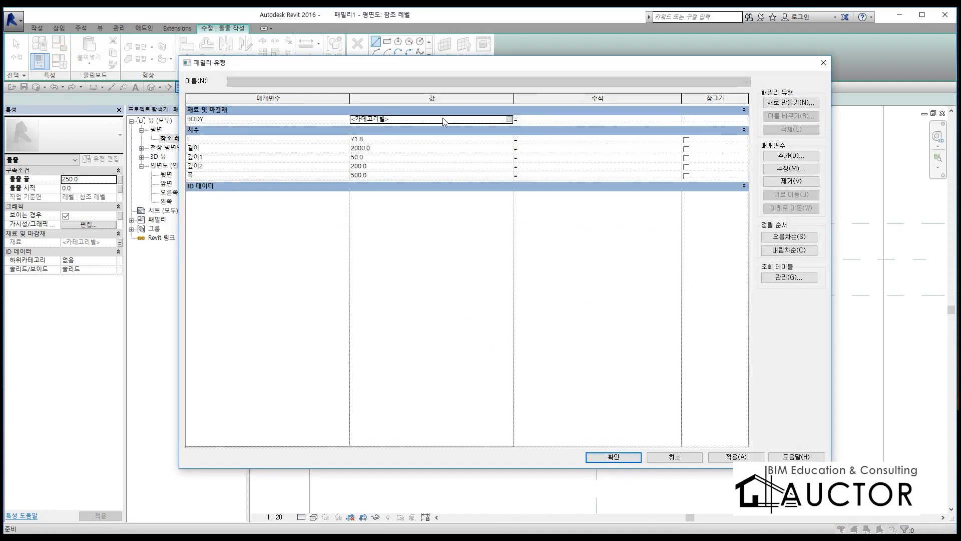
left_click(509, 119)
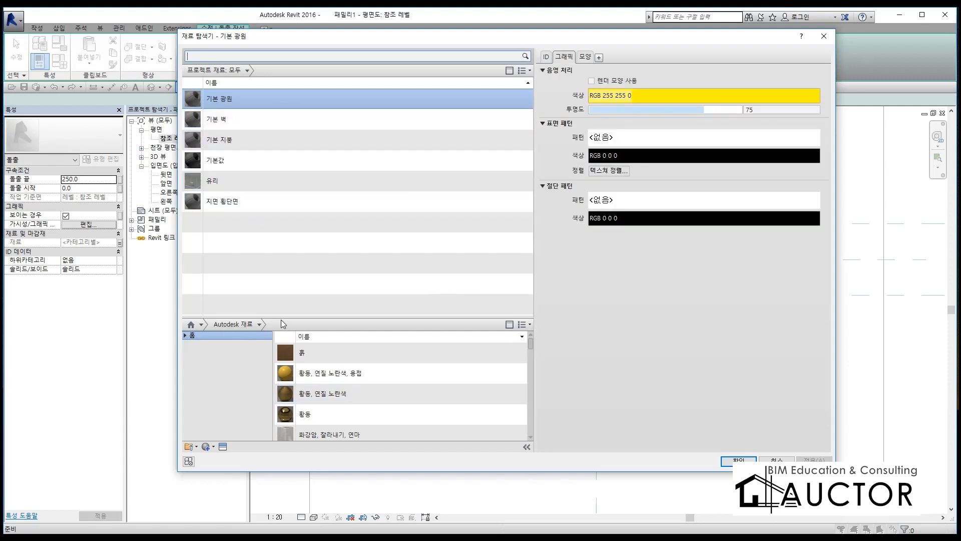
left_click_drag(284, 316, 283, 273)
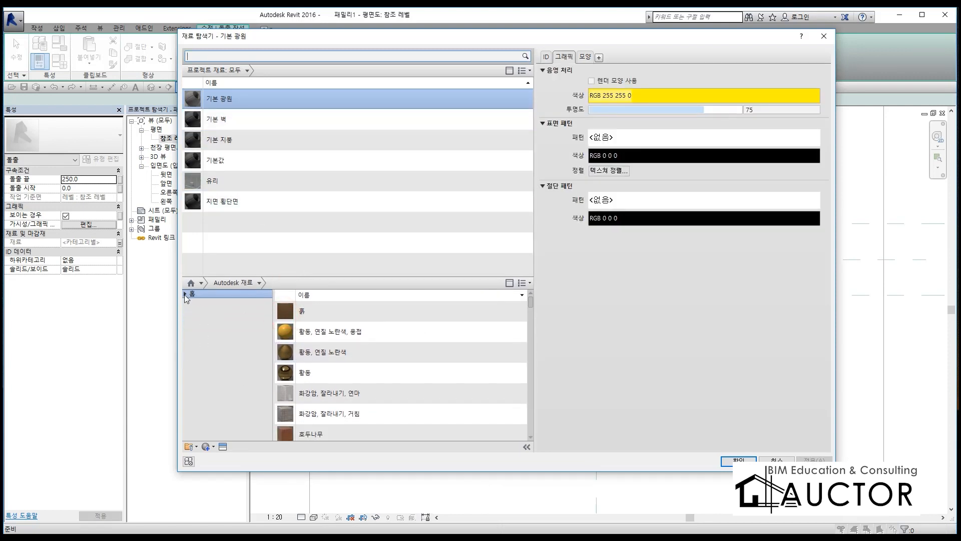
left_click(186, 295)
left_click(212, 321)
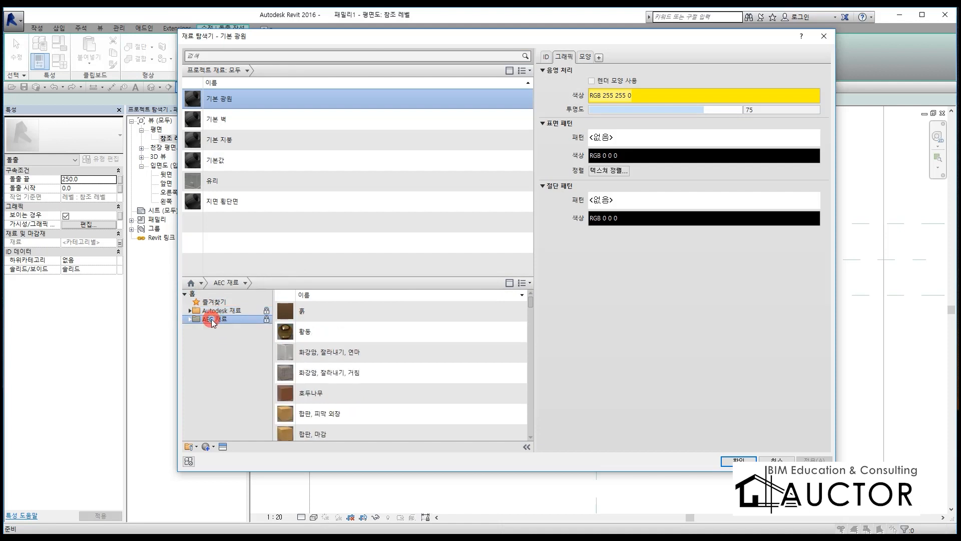
double_click(213, 321)
left_click(212, 329)
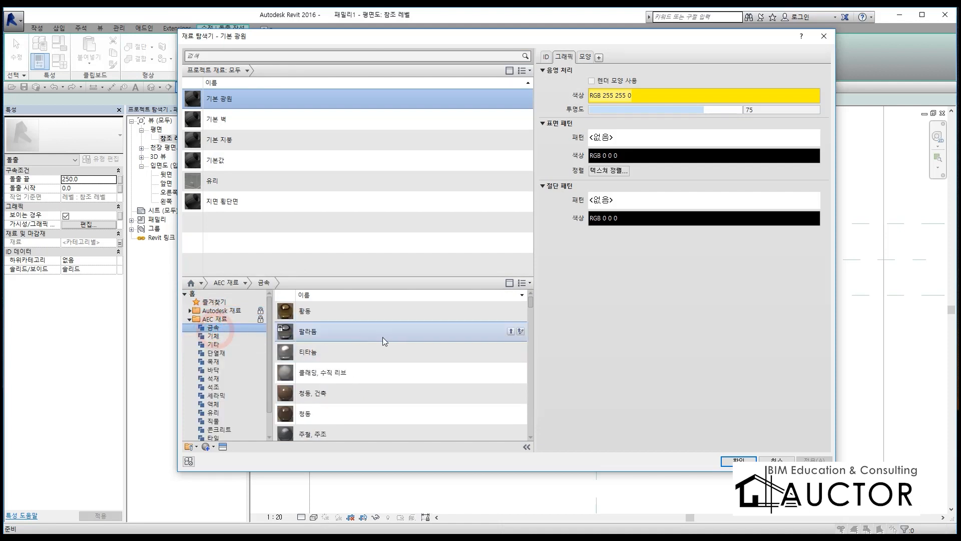
scroll(376, 340, "down", 10)
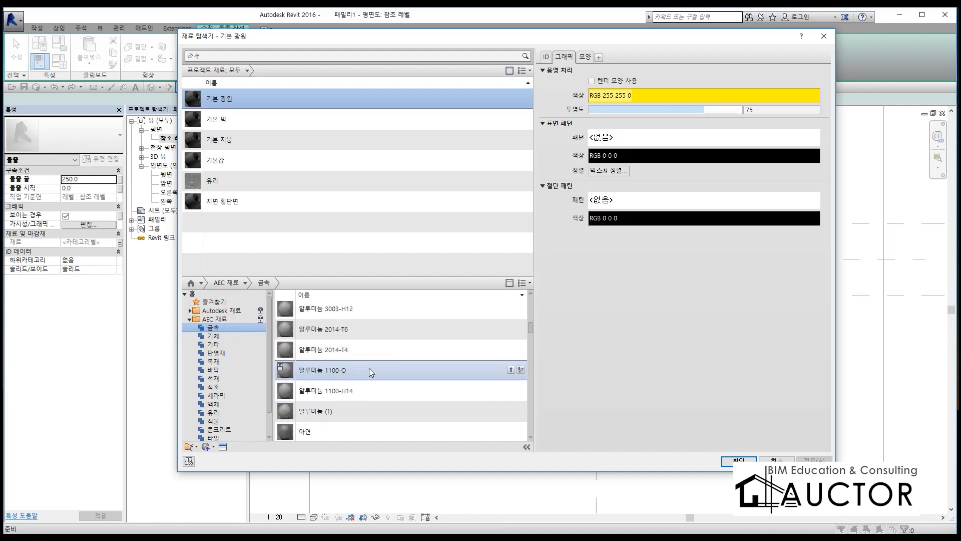
double_click(318, 411)
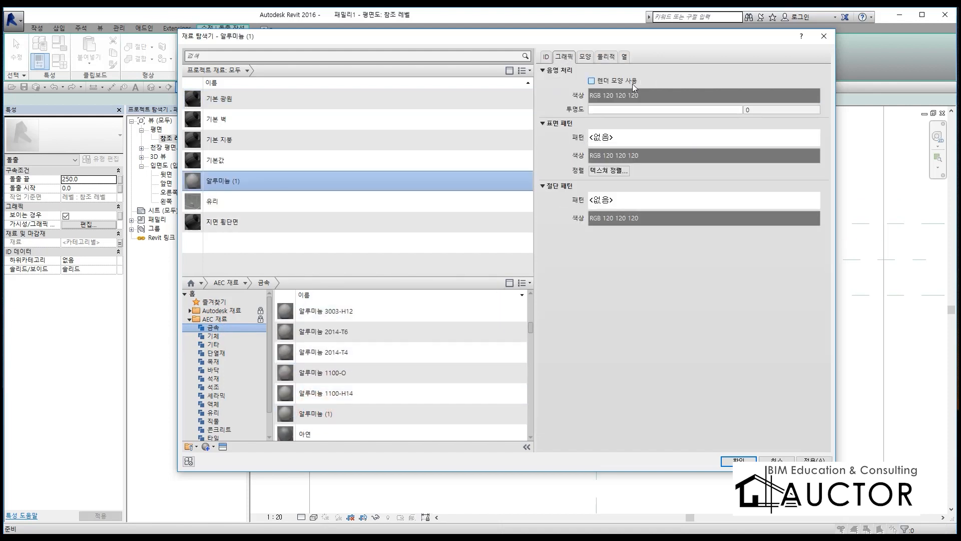
Step: Take the shading colour of 알루미늄 (1) from its render appearance and assign the material to BODY
left_click(592, 81)
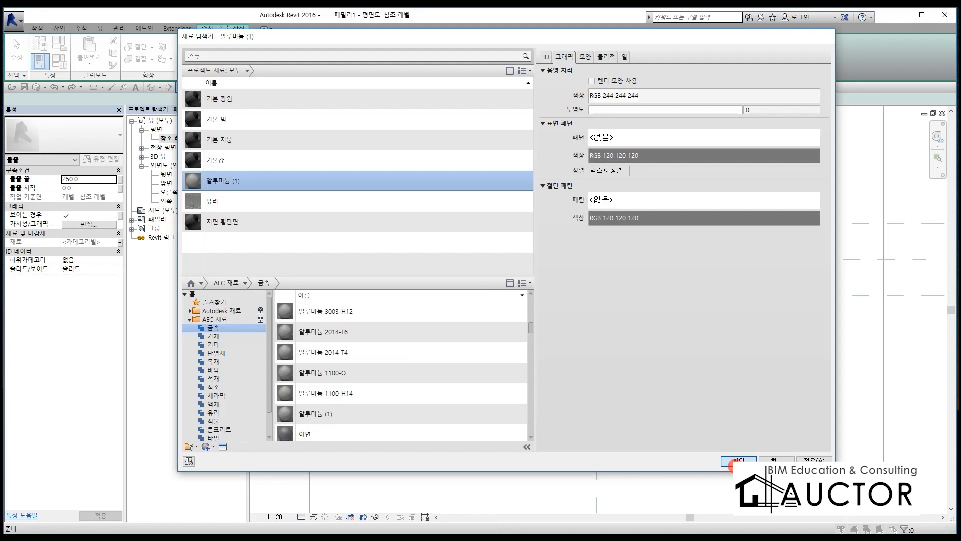
left_click(736, 460)
left_click(614, 457)
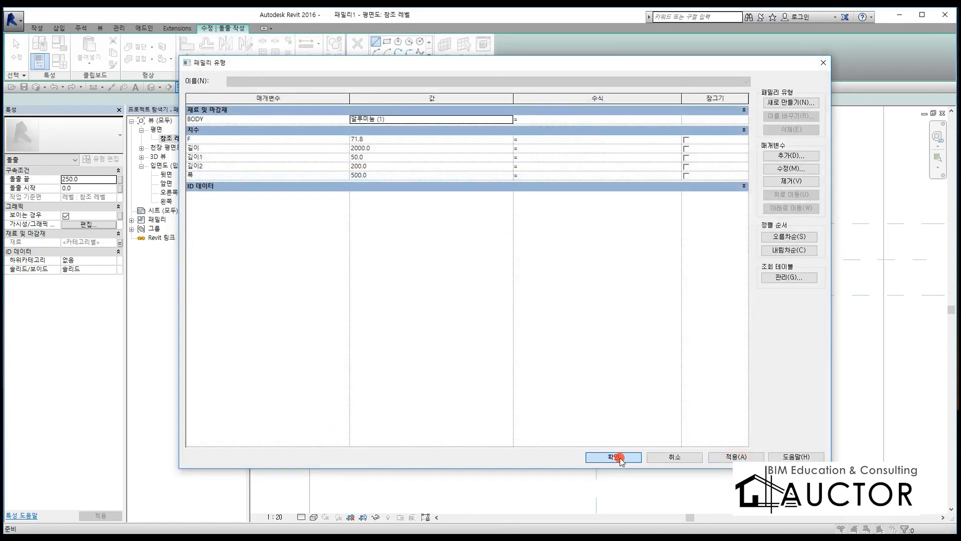
Step: Sketch a 2000 by 500 rectangle on the outer reference planes of the recess and lock all four sides to them
left_click(387, 42)
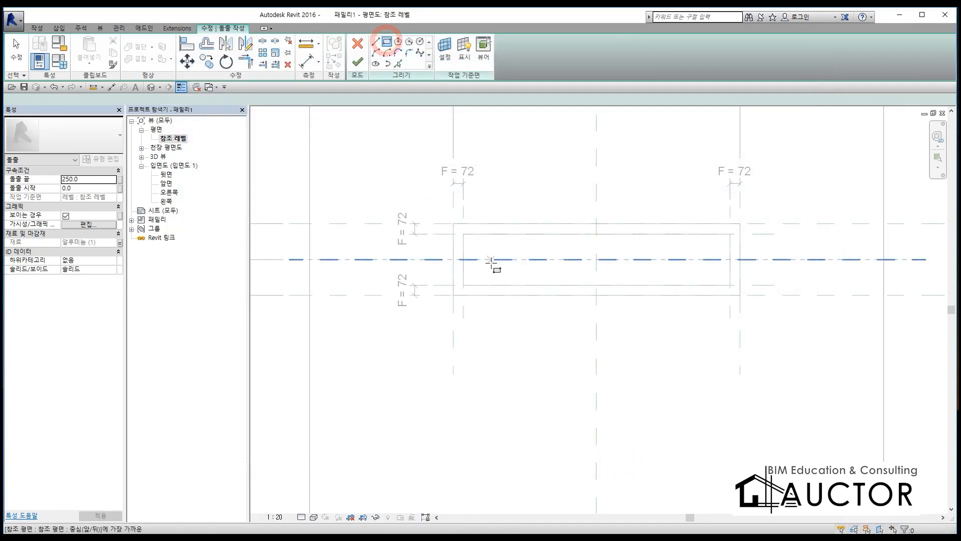
left_click(453, 224)
left_click(740, 296)
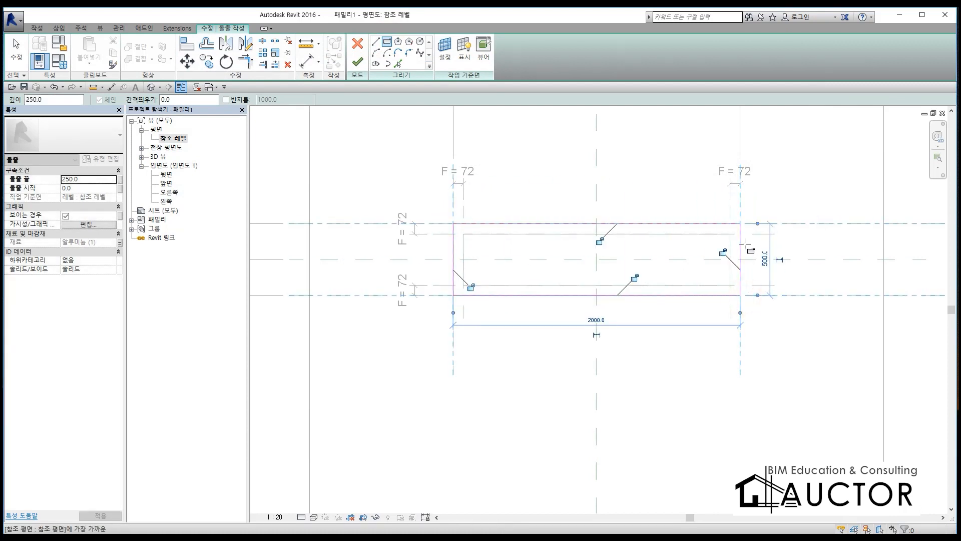
left_click(724, 252)
left_click(599, 240)
left_click(634, 277)
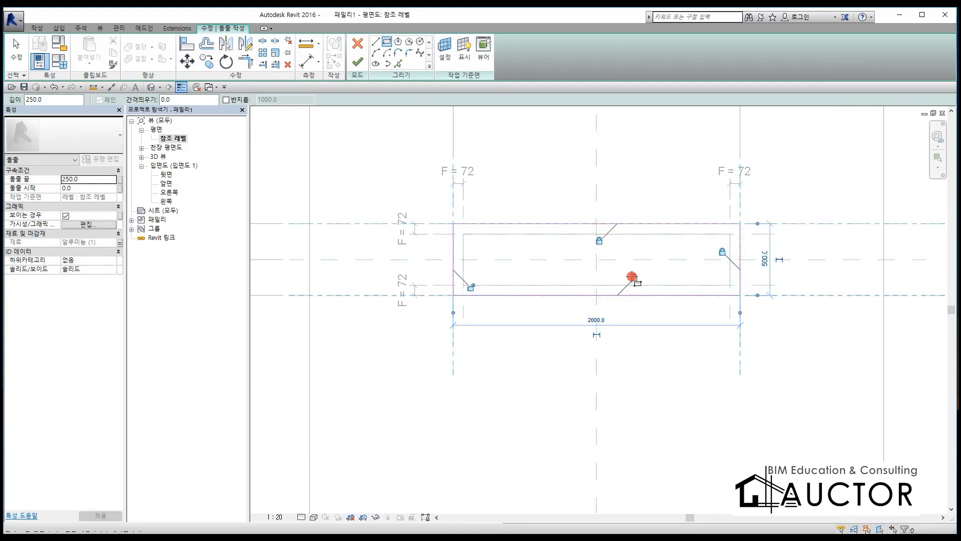
left_click(472, 287)
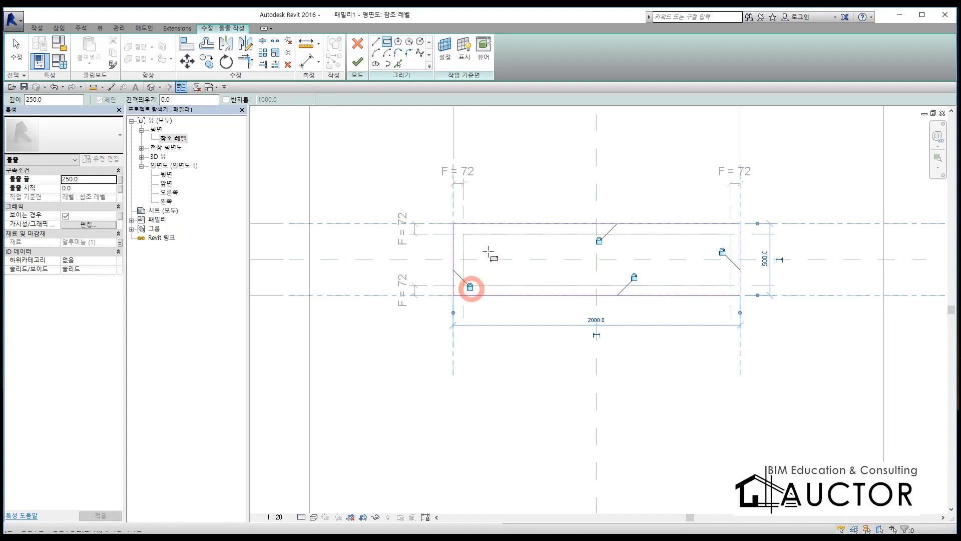
Step: Sketch an inner rectangle on the inner reference planes, lock its four sides, and finish the frame extrusion
left_click(467, 235)
left_click(730, 284)
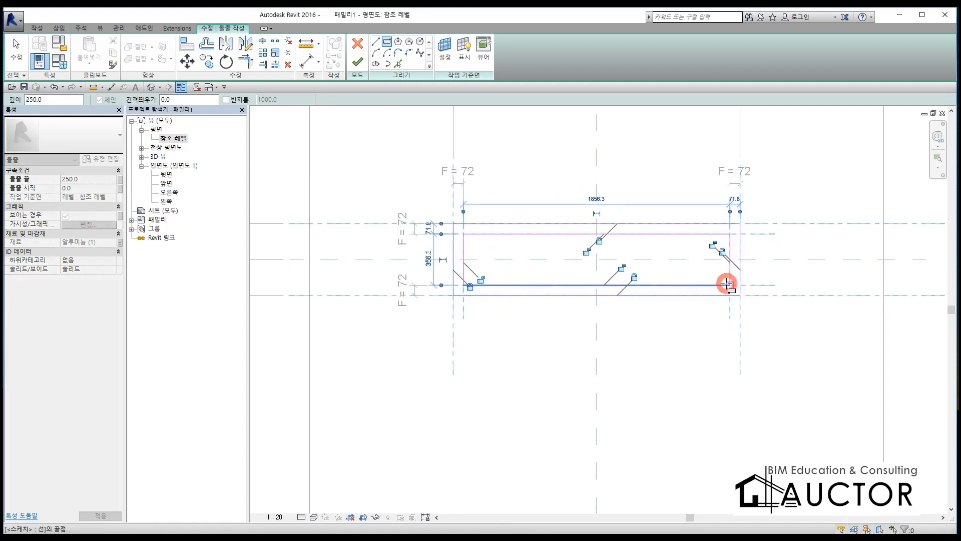
left_click(587, 252)
left_click(712, 245)
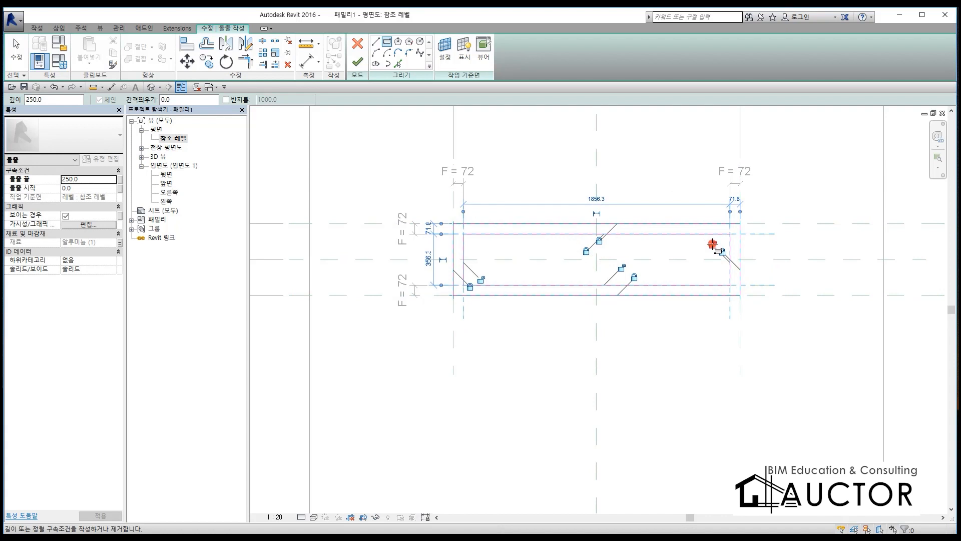
left_click(621, 268)
left_click(481, 279)
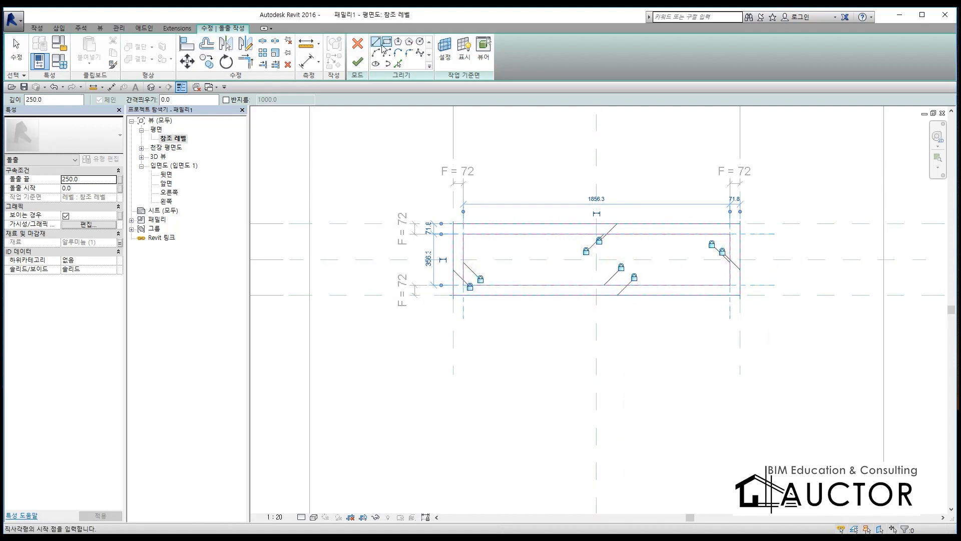
left_click(358, 62)
Step: Open the 앞면 elevation and select the extrusions around the floor recess
left_click(167, 184)
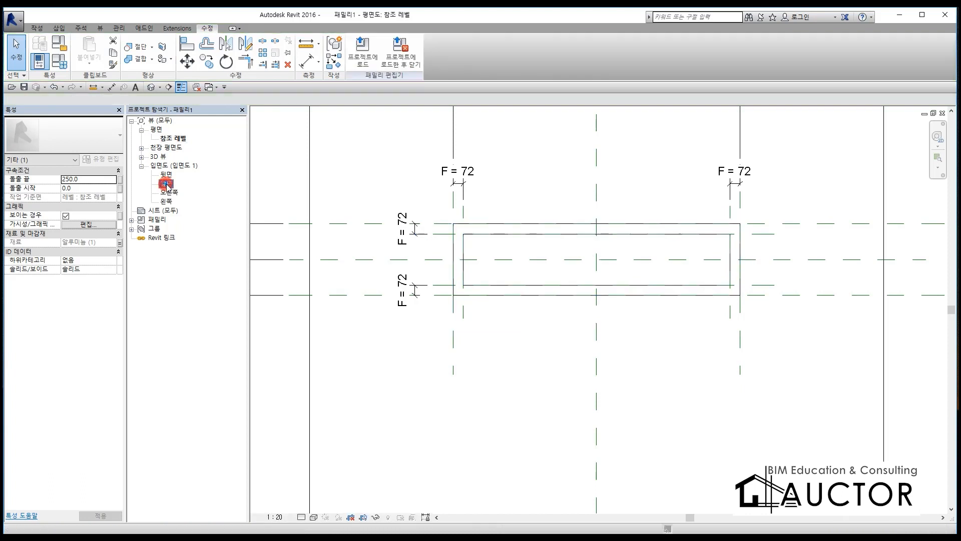
double_click(167, 185)
middle_click_drag(546, 300, 770, 222)
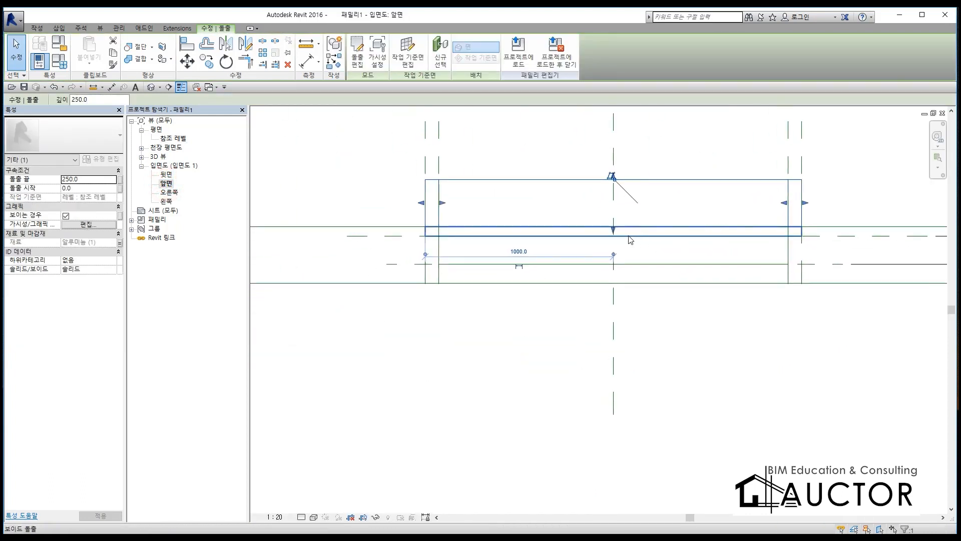
scroll(506, 242, "up", 3)
scroll(371, 254, "up", 1)
Step: Mark the floor surface and the first depth level with red pen lines, add explanatory strokes at the recess, and clear them
key("F9")
left_click_drag(321, 226, 530, 225)
left_click_drag(328, 204, 550, 202)
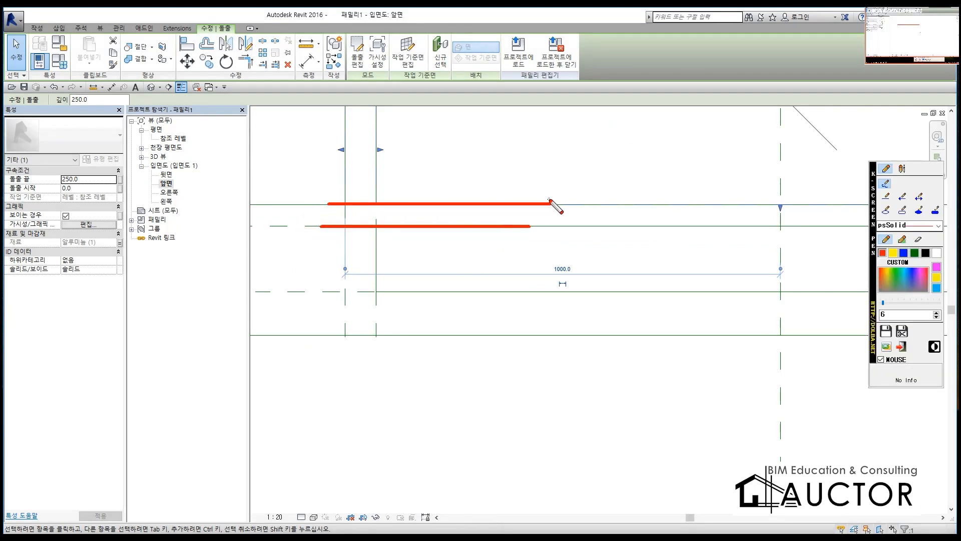
left_click_drag(371, 302, 369, 317)
mouse_move(380, 227)
left_mouse_down()
mouse_move(445, 298)
mouse_move(773, 253)
mouse_move(473, 306)
left_mouse_up()
left_click_drag(499, 272, 680, 312)
mouse_move(409, 242)
left_mouse_down()
mouse_move(425, 237)
mouse_move(380, 245)
left_mouse_up()
key("Escape")
Step: Stretch the frame extrusion's bottom to the first depth plane at -50 and its top to the floor surface at 0, locking the alignment
scroll(584, 210, "down", 2)
middle_click_drag(581, 215, 556, 240)
mouse_move(670, 235)
left_mouse_down()
mouse_move(669, 218)
mouse_move(667, 246)
left_mouse_up()
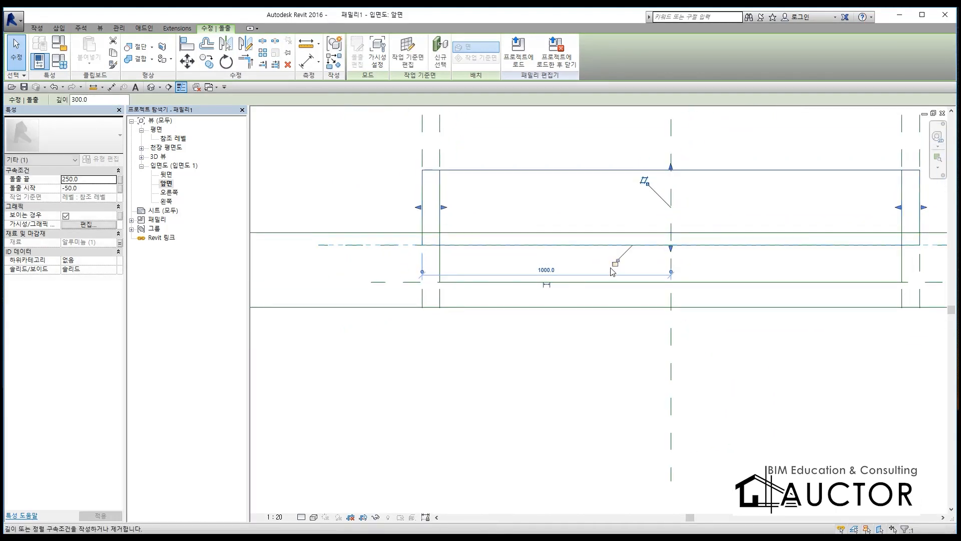
left_click_drag(671, 167, 670, 232)
left_click(637, 217)
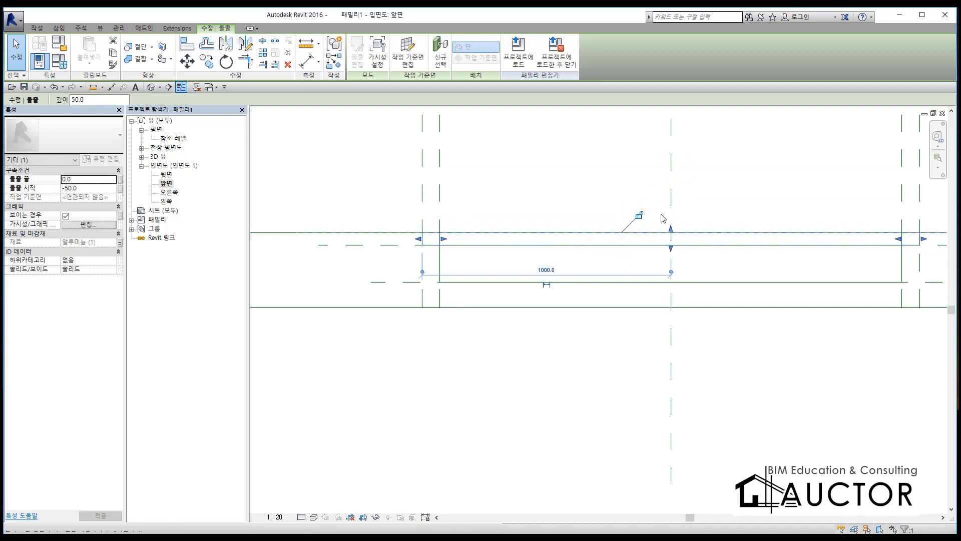
mouse_move(669, 227)
left_mouse_down()
mouse_move(671, 203)
mouse_move(670, 227)
left_mouse_up()
left_click(636, 209)
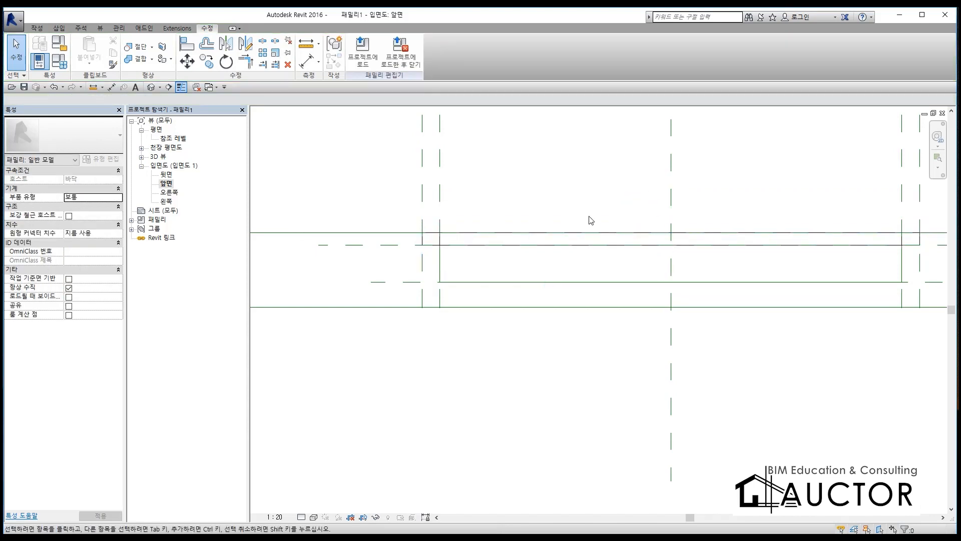
Step: Undo the stretch of the frame extrusion's top, then stretch the top back to the floor surface at 0 and lock it
key("ctrl+z")
key("ctrl+z")
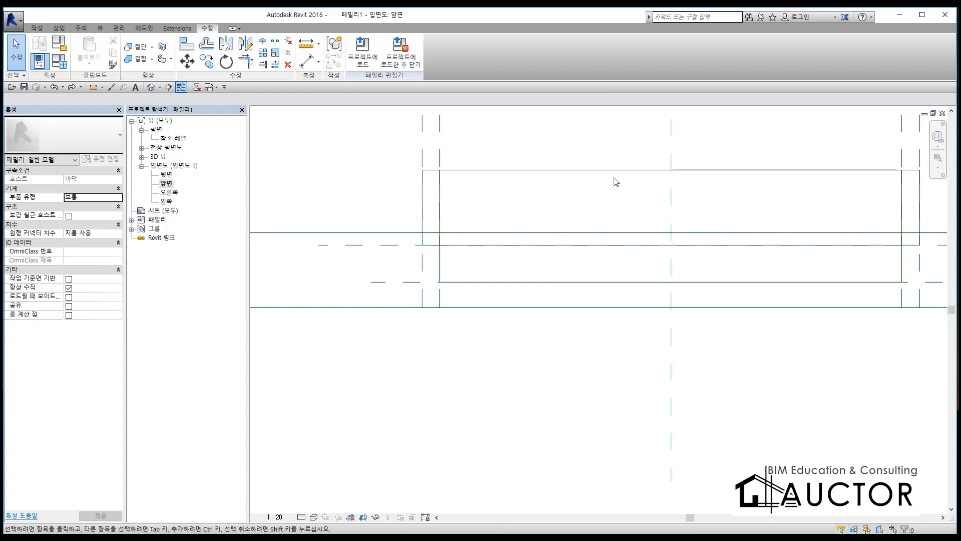
left_click(616, 171)
left_click_drag(671, 167, 680, 231)
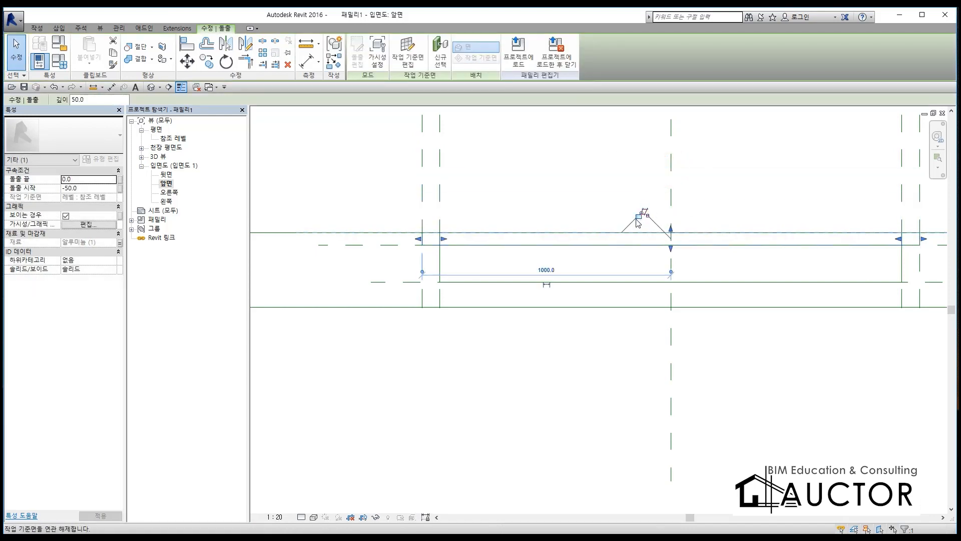
scroll(641, 220, "up", 3)
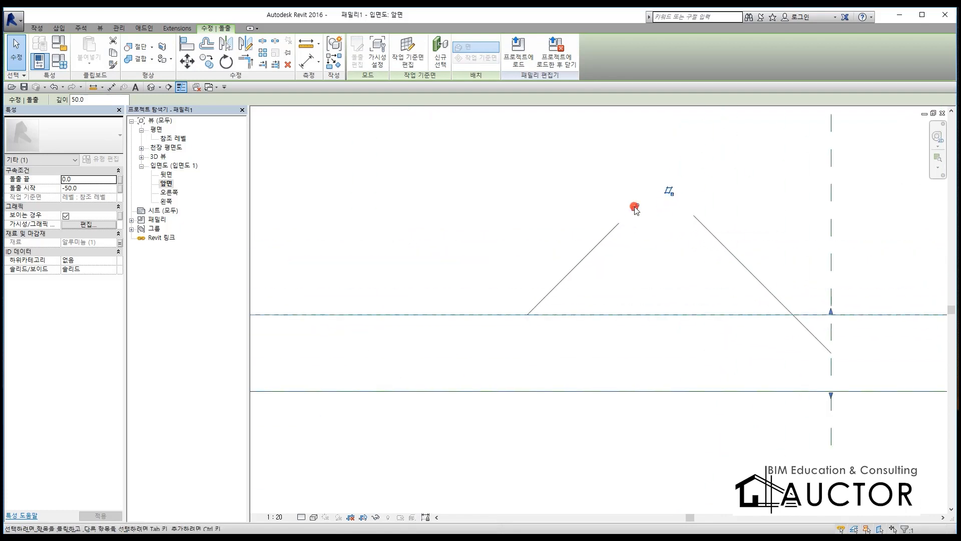
scroll(624, 202, "down", 3)
key("Escape")
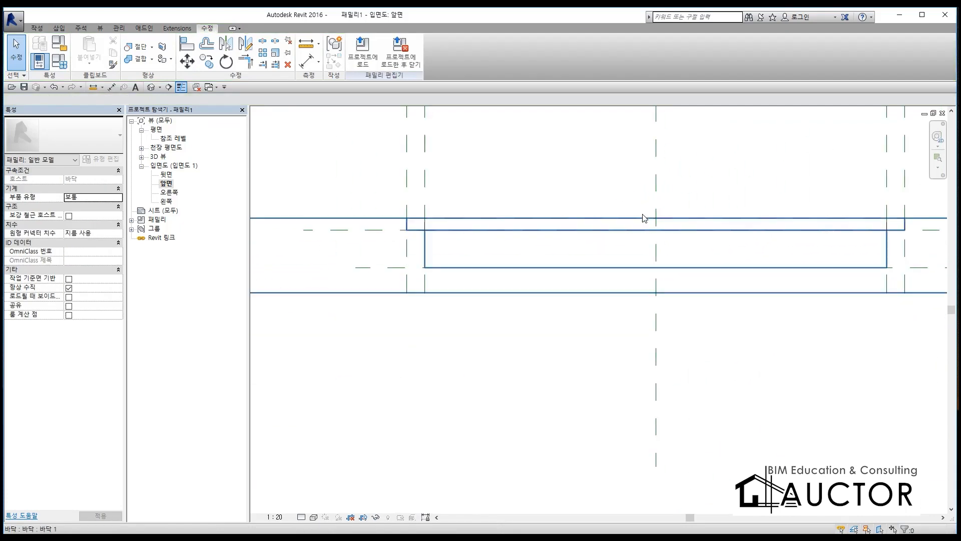
Step: Open the 3D view and examine the frame extrusion around the floor recess
key("ctrl+Tab")
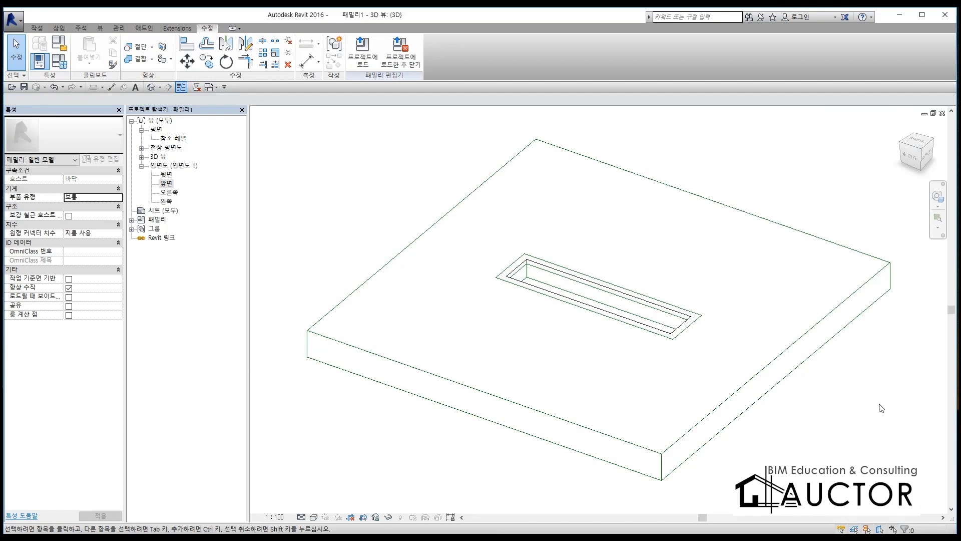
scroll(545, 248, "up", 5)
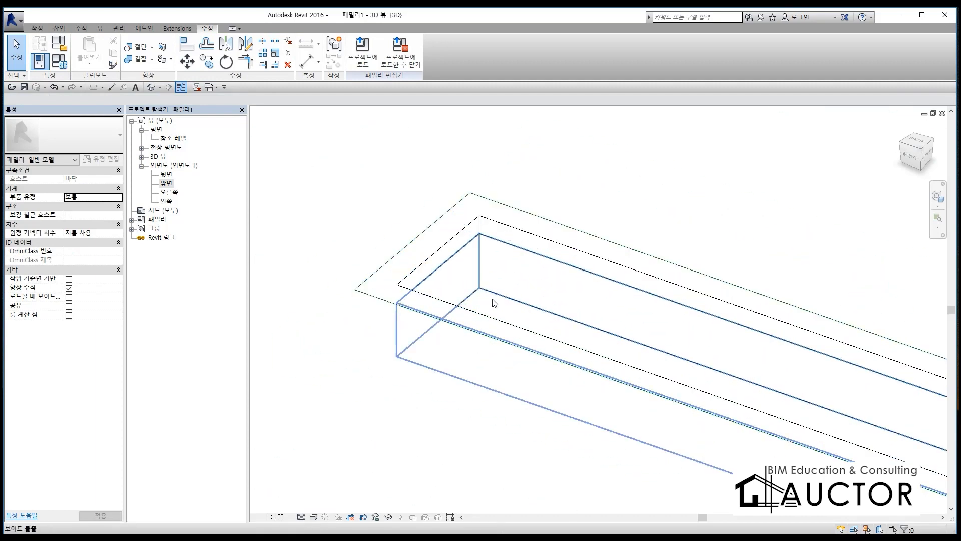
left_click(444, 248)
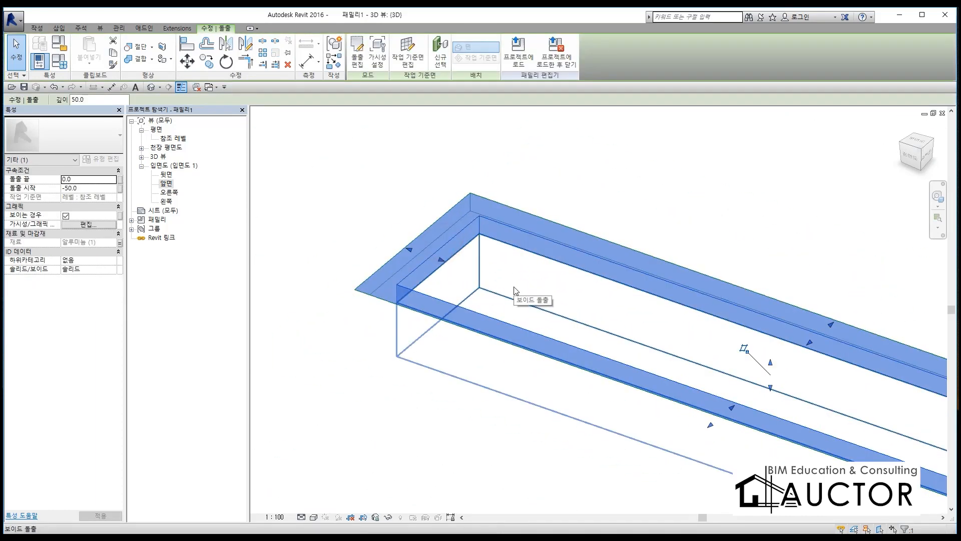
scroll(517, 255, "down", 6)
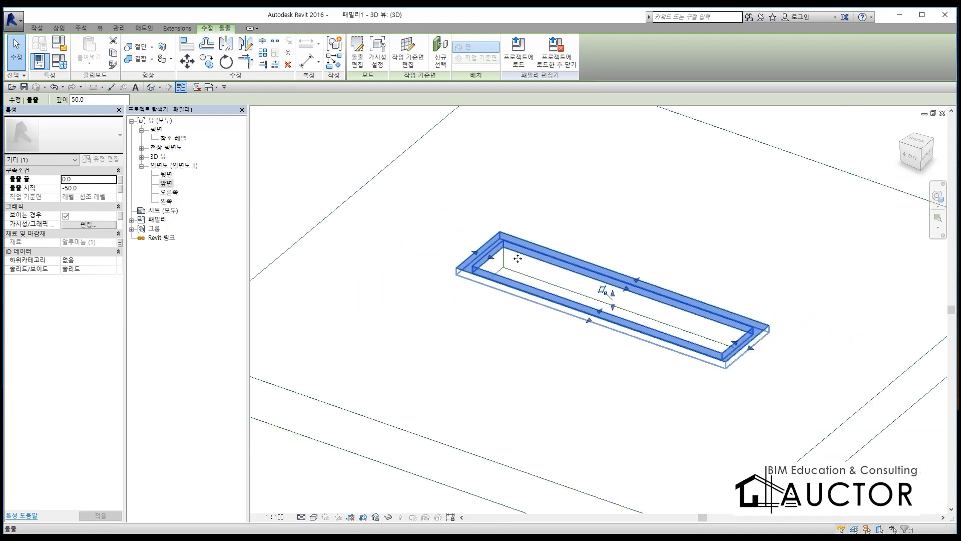
scroll(686, 376, "down", 3)
left_click(716, 381)
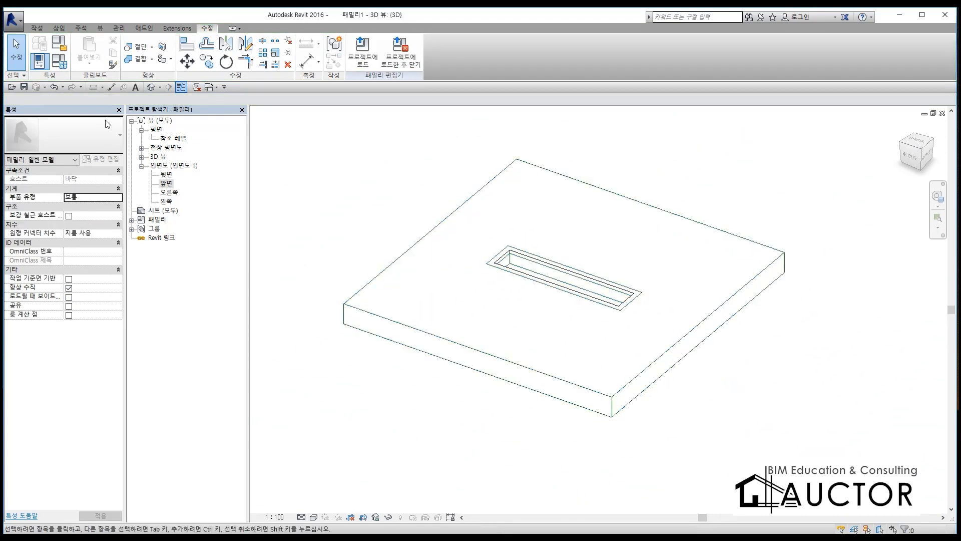
Step: Set the family parameters F to 50, 길이 to 1800, 깊이1 to 100, 깊이2 to 250 and 폭 to 400
left_click(62, 65)
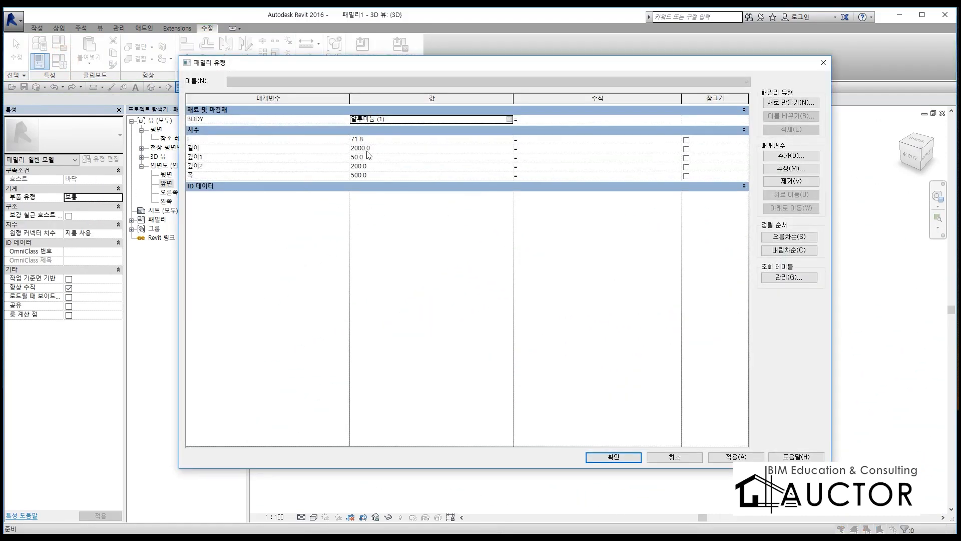
left_click(387, 140)
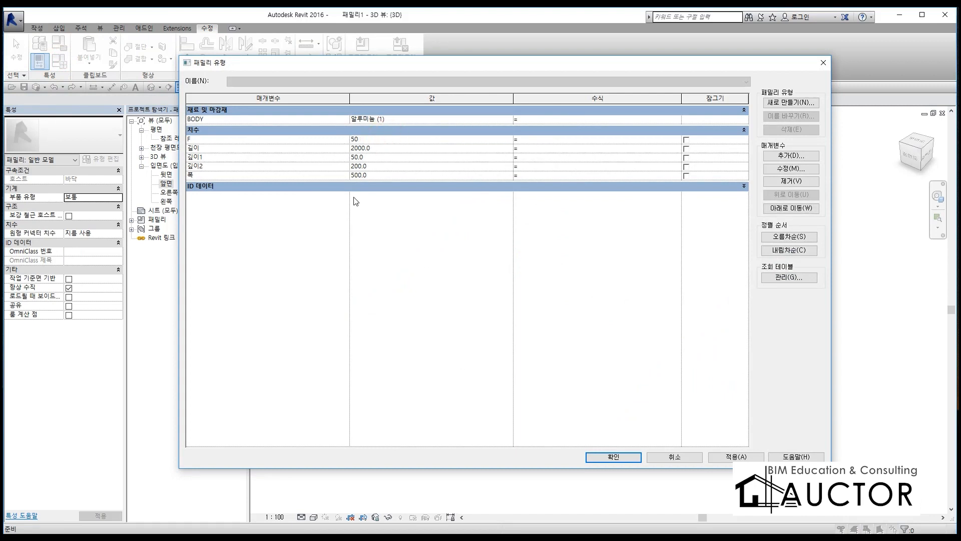
left_click(396, 148)
left_click(378, 157)
type("1")
left_click(386, 167)
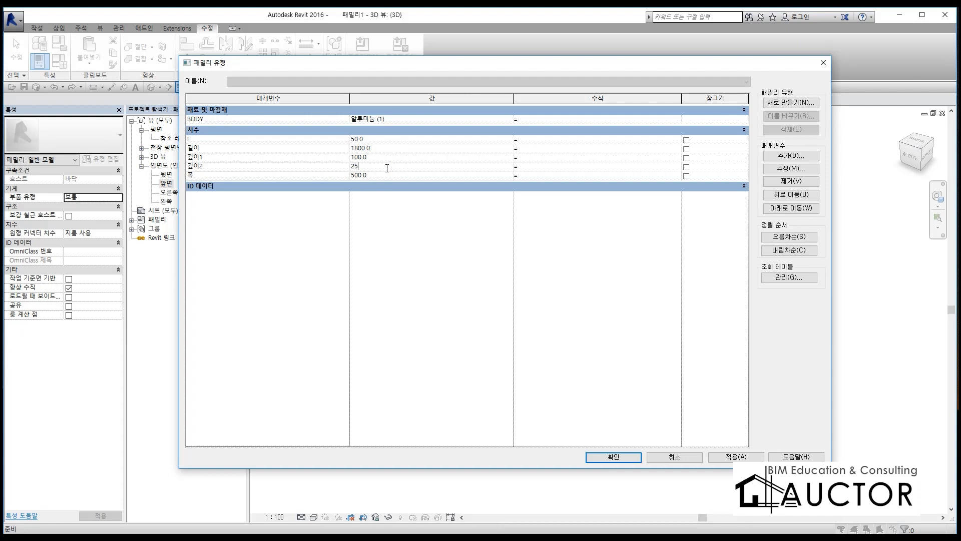
left_click(375, 176)
key("Tab")
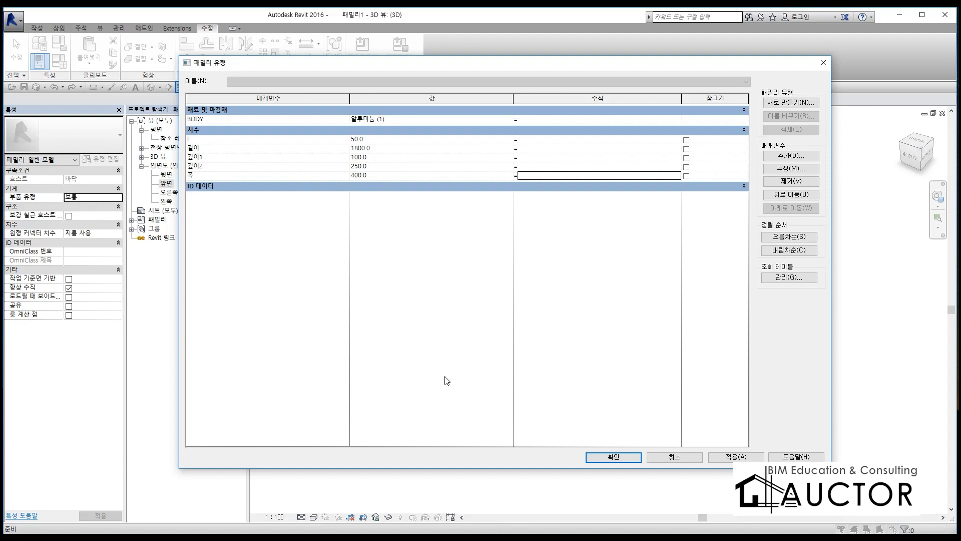
left_click(623, 458)
Step: Set the 3D view's visual style to 음영처리 and examine the resized frame in the floor recess
left_click(440, 393)
scroll(576, 271, "up", 2)
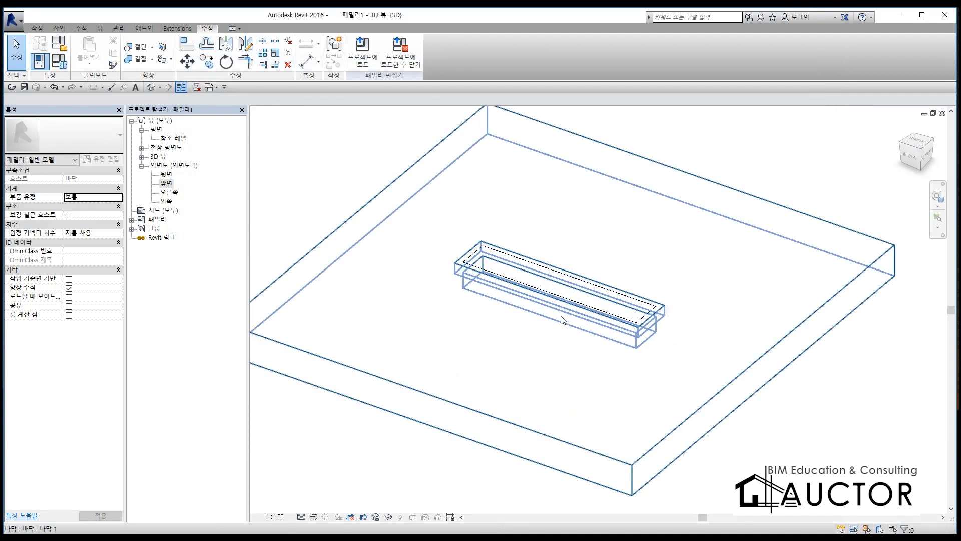
scroll(562, 320, "down", 3)
middle_click_drag(522, 361, 552, 300, "shift")
scroll(551, 301, "up", 4)
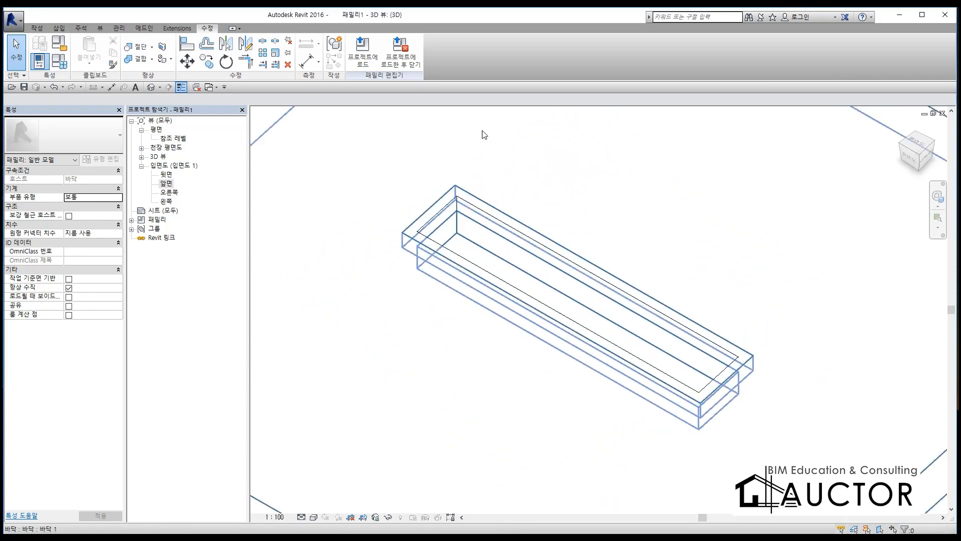
left_click(314, 517)
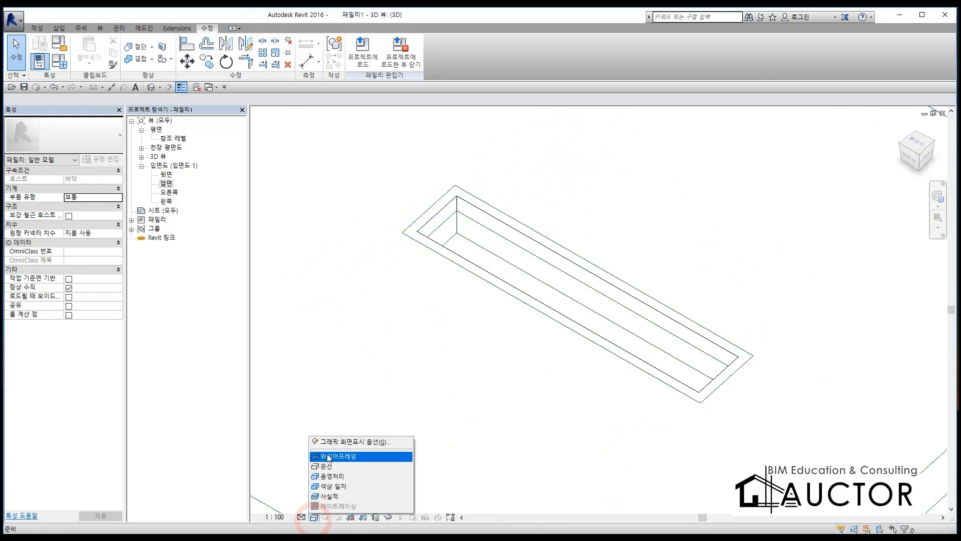
left_click(353, 478)
scroll(537, 296, "down", 5)
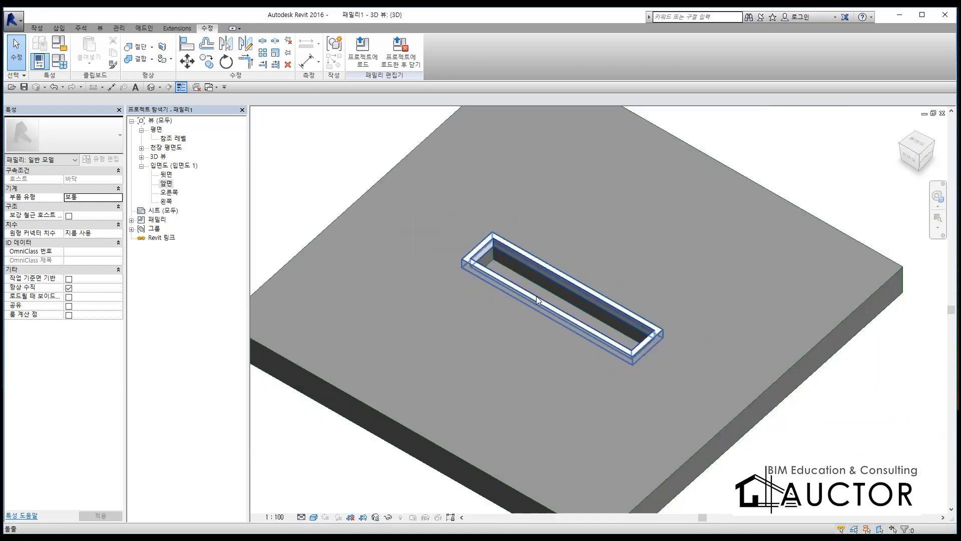
middle_click_drag(716, 420, 763, 450, "shift")
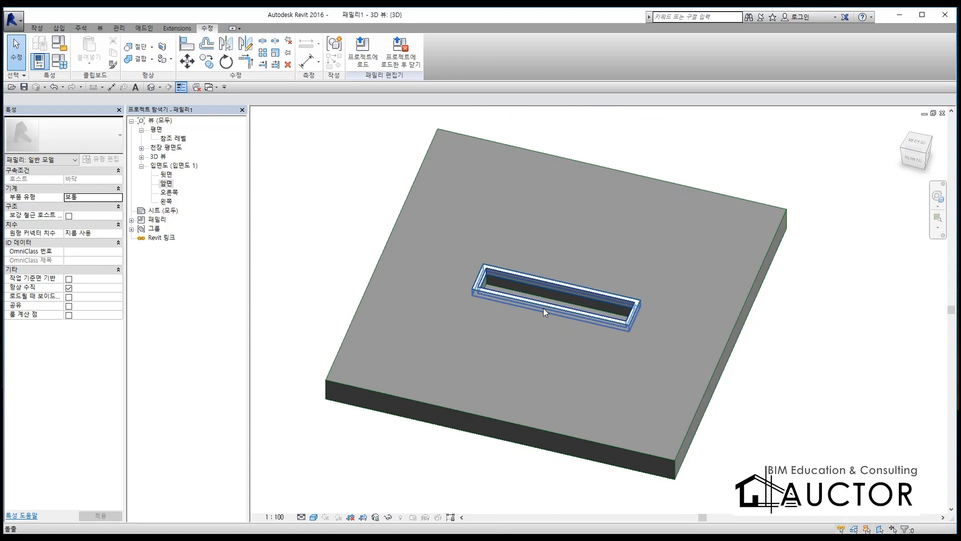
scroll(542, 308, "up", 5)
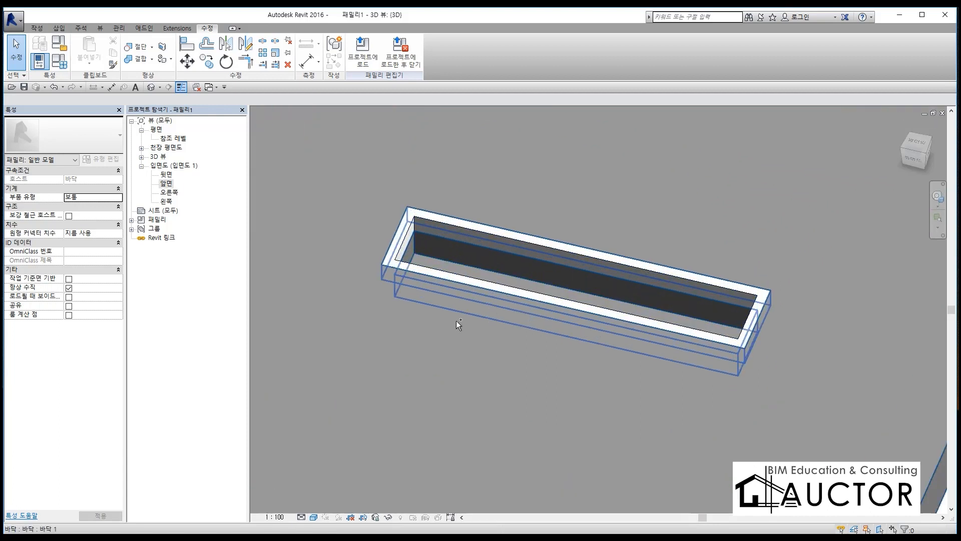
Step: Turn on the screen pen and draw red strokes across the recess opening to illustrate the grating bars
key("F12")
left_click_drag(452, 231, 446, 273)
mouse_move(476, 242)
left_mouse_down()
mouse_move(463, 278)
mouse_move(492, 275)
left_mouse_up()
mouse_move(516, 249)
left_mouse_down()
mouse_move(518, 278)
mouse_move(554, 286)
left_mouse_up()
mouse_move(576, 265)
left_mouse_down()
mouse_move(565, 296)
mouse_move(589, 295)
left_mouse_up()
left_click_drag(615, 264, 606, 306)
mouse_move(638, 275)
left_mouse_down()
mouse_move(629, 306)
mouse_move(646, 328)
left_mouse_up()
left_click_drag(679, 286, 665, 324)
mouse_move(692, 294)
left_mouse_down()
mouse_move(688, 332)
mouse_move(709, 332)
left_mouse_up()
left_click_drag(733, 296, 731, 326)
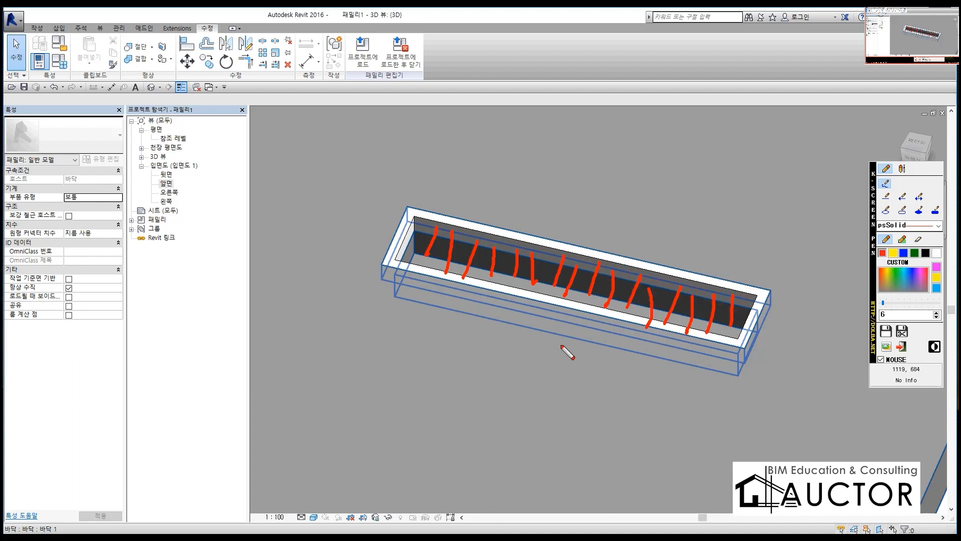
Step: Write an underlined AR in red beside the frame and draw an arrow along the grating strokes to show the array direction
left_click_drag(287, 128, 249, 212)
left_click_drag(277, 149, 318, 230)
left_click_drag(274, 206, 331, 189)
left_click_drag(341, 145, 335, 203)
left_click_drag(335, 145, 402, 202)
left_click_drag(476, 211, 164, 224)
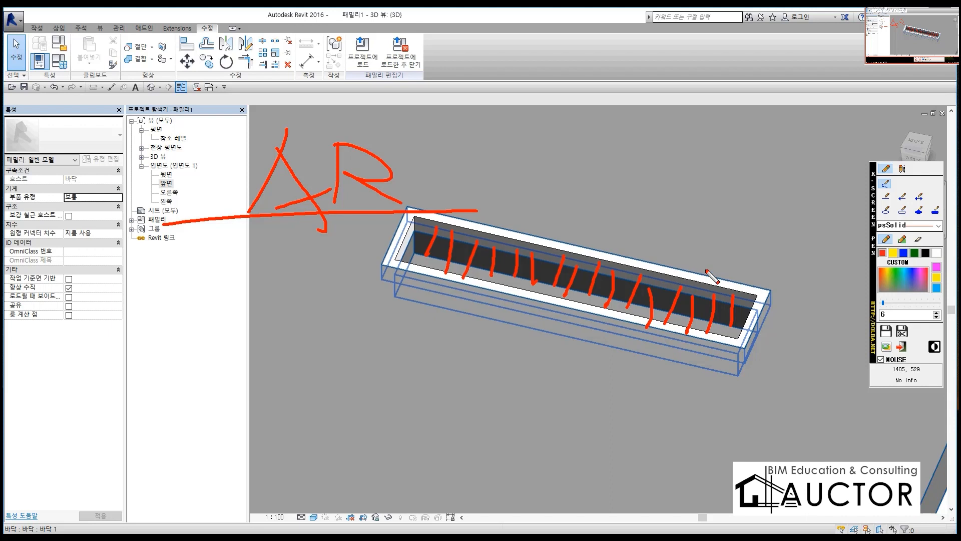
mouse_move(437, 227)
left_mouse_down()
mouse_move(412, 265)
mouse_move(434, 220)
mouse_move(671, 273)
mouse_move(653, 297)
left_mouse_up()
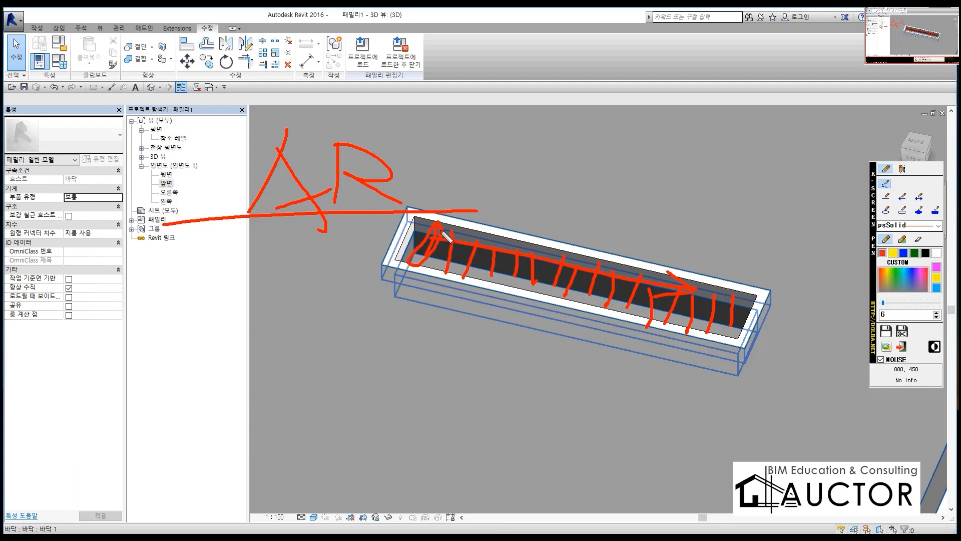
Step: Draw a red bar outline with outward arrows on both sides to illustrate array directions, and clear the strokes
left_click_drag(582, 76, 565, 216)
mouse_move(565, 88)
left_mouse_down()
mouse_move(627, 91)
mouse_move(533, 221)
left_mouse_up()
mouse_move(637, 148)
left_mouse_down()
mouse_move(659, 171)
mouse_move(692, 155)
left_mouse_up()
mouse_move(549, 148)
left_mouse_down()
mouse_move(486, 145)
mouse_move(475, 155)
left_mouse_up()
left_click_drag(549, 209, 522, 263)
mouse_move(572, 231)
left_mouse_down()
mouse_move(590, 254)
mouse_move(556, 286)
left_mouse_up()
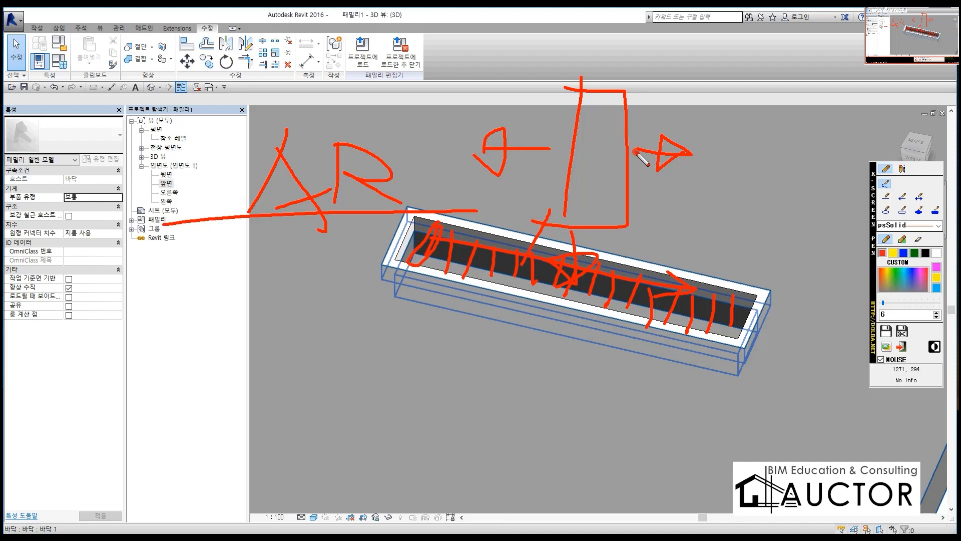
mouse_move(636, 149)
left_mouse_down()
mouse_move(761, 156)
mouse_move(711, 180)
left_mouse_up()
left_click_drag(550, 148, 382, 146)
left_click_drag(434, 125, 453, 170)
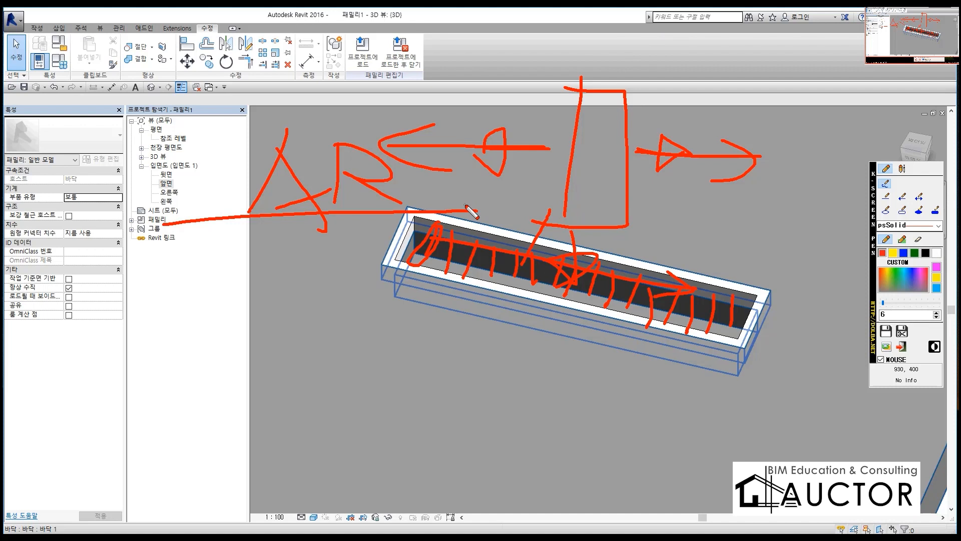
key("Escape")
Step: Draw a red bar outline crossed by vertical and horizontal centre lines, and close the screen pen
left_click_drag(325, 125, 298, 292)
mouse_move(326, 112)
left_mouse_down()
mouse_move(376, 320)
mouse_move(283, 304)
left_mouse_up()
mouse_move(366, 80)
left_mouse_down()
mouse_move(361, 344)
mouse_move(338, 445)
left_mouse_up()
left_click_drag(236, 204, 529, 190)
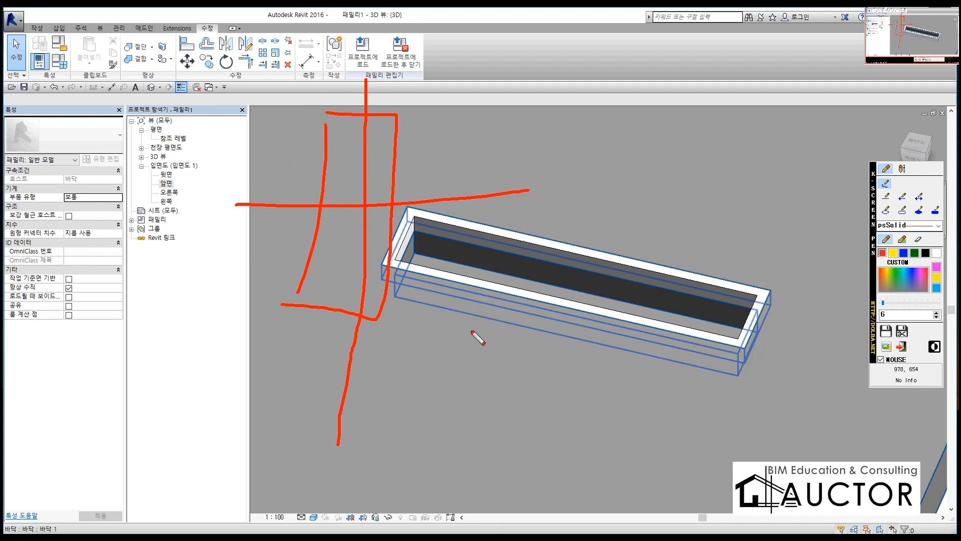
key("Escape")
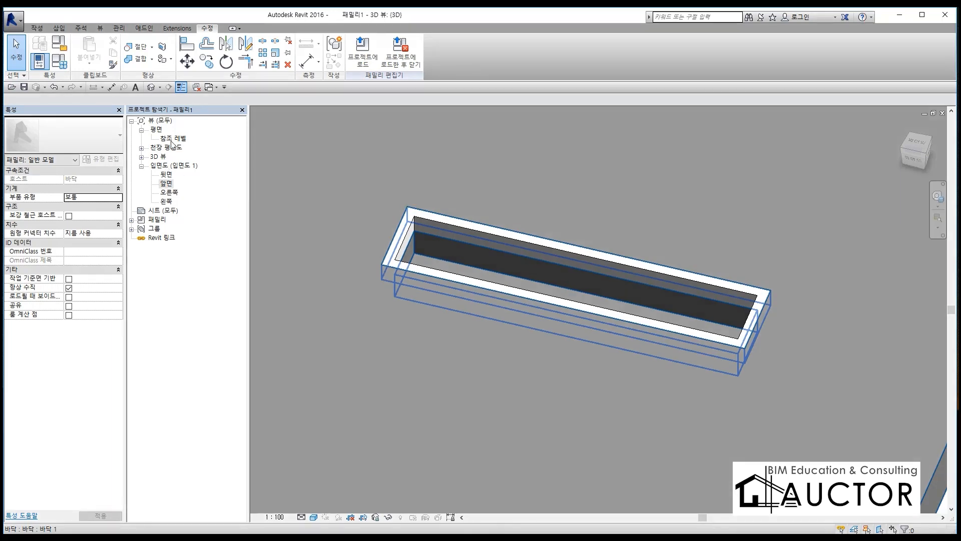
Step: Open the 참조 레벨 floor plan and draw a vertical reference plane about 54 mm inside the frame's left inner edge
double_click(172, 140)
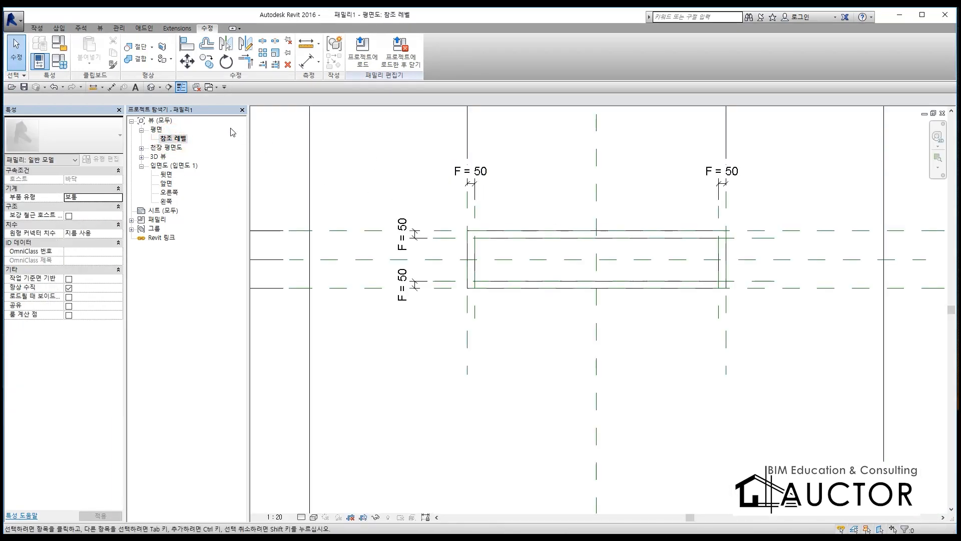
left_click(198, 88)
scroll(574, 268, "up", 4)
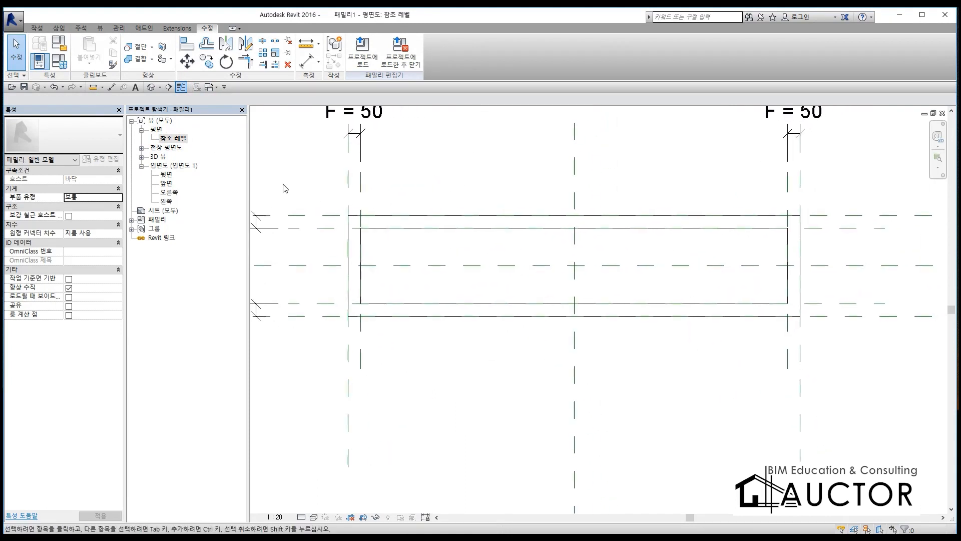
left_click(37, 29)
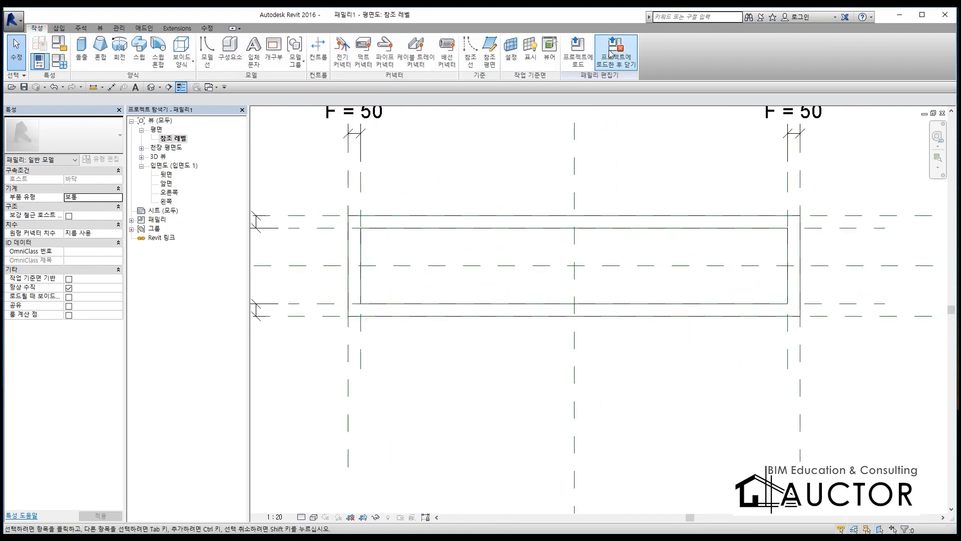
left_click(488, 50)
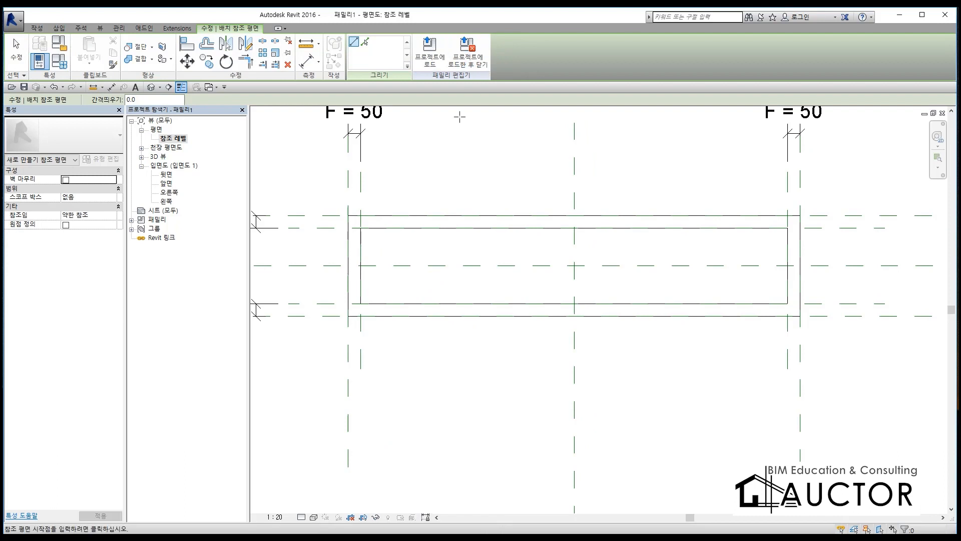
left_click(374, 200)
left_click(374, 334)
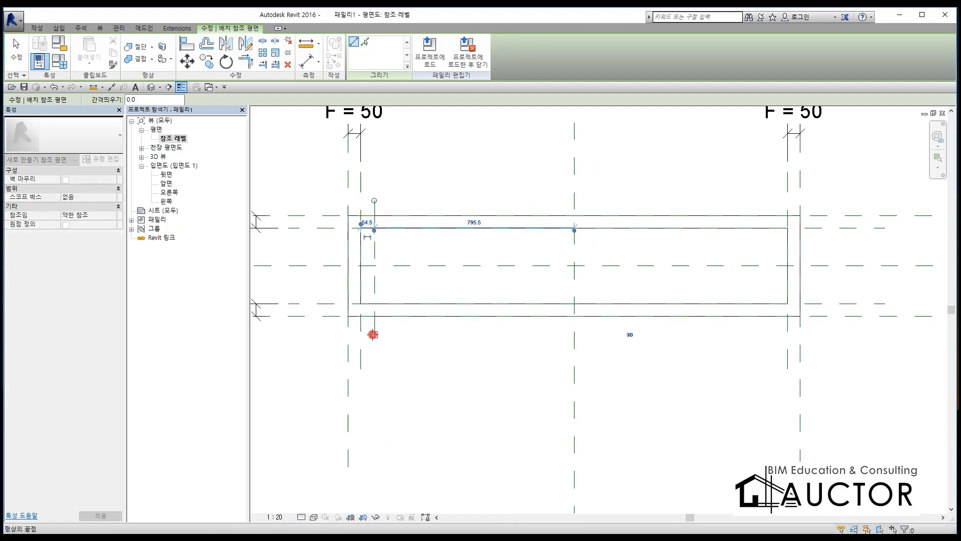
key("Escape")
key("Escape")
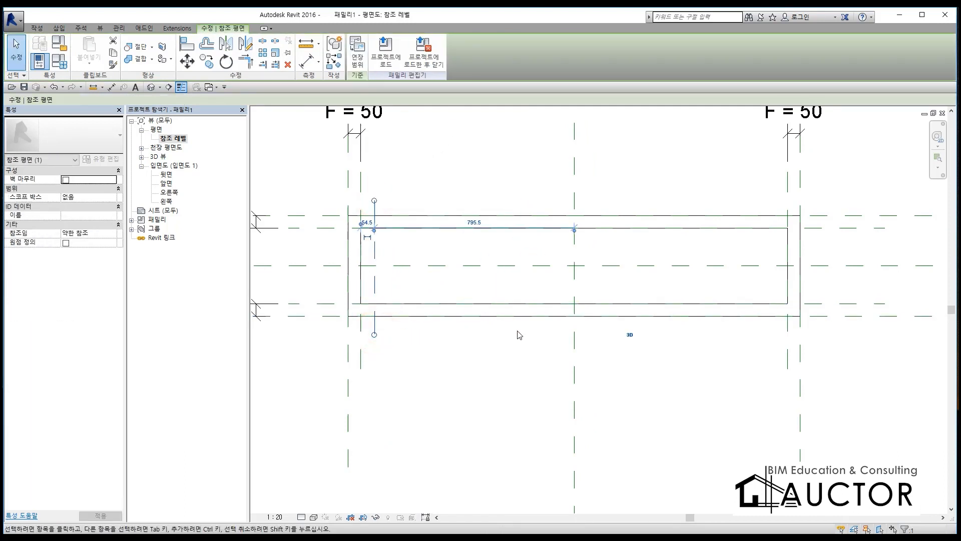
Step: Mirror the new reference plane about the central vertical reference plane to the frame's right end
key("m")
key("m")
left_click(574, 334)
key("Escape")
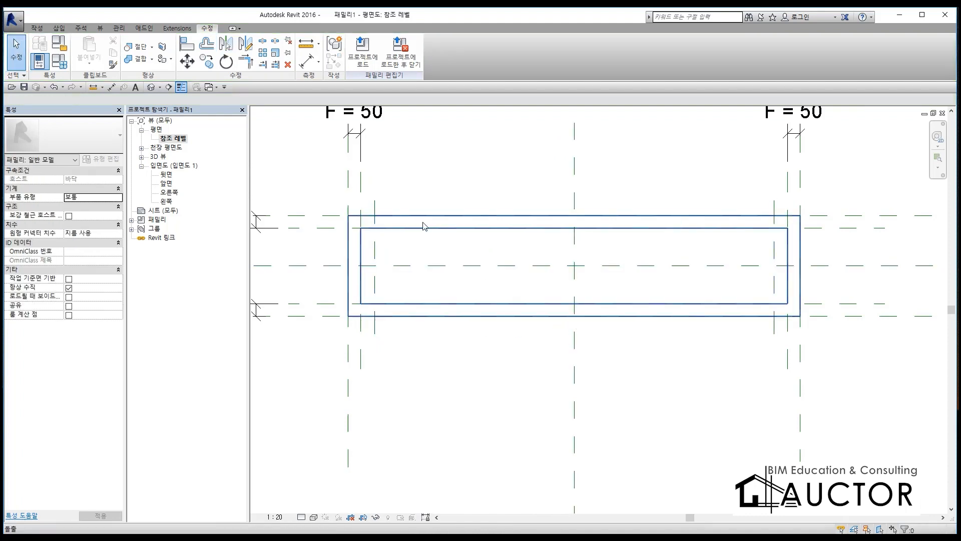
Step: Mark the gaps and end bar positions at both frame ends with red pen strokes, and close the pen
key("F9")
left_click_drag(378, 254, 393, 247)
mouse_move(787, 257)
left_mouse_down()
mouse_move(753, 270)
mouse_move(779, 265)
left_mouse_up()
left_click_drag(376, 226, 377, 299)
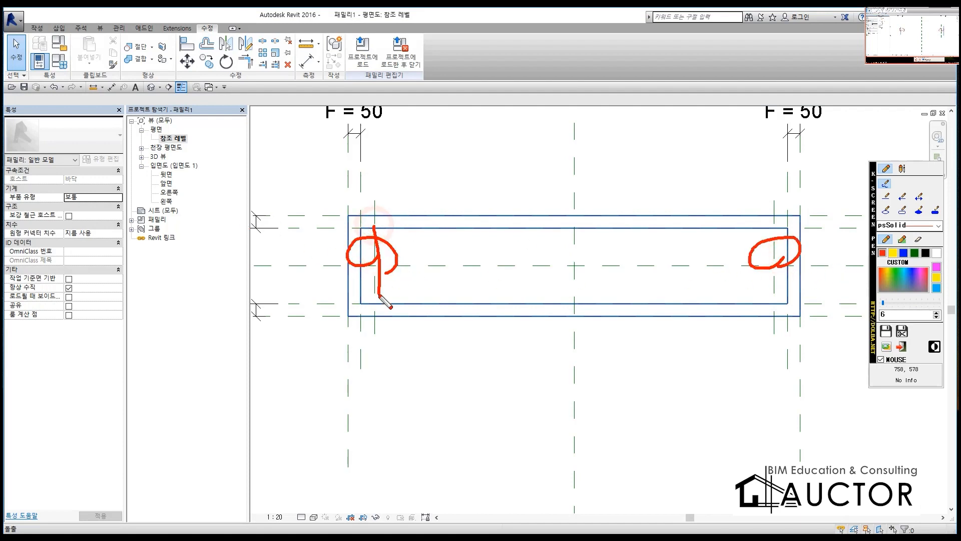
left_click_drag(772, 225, 771, 302)
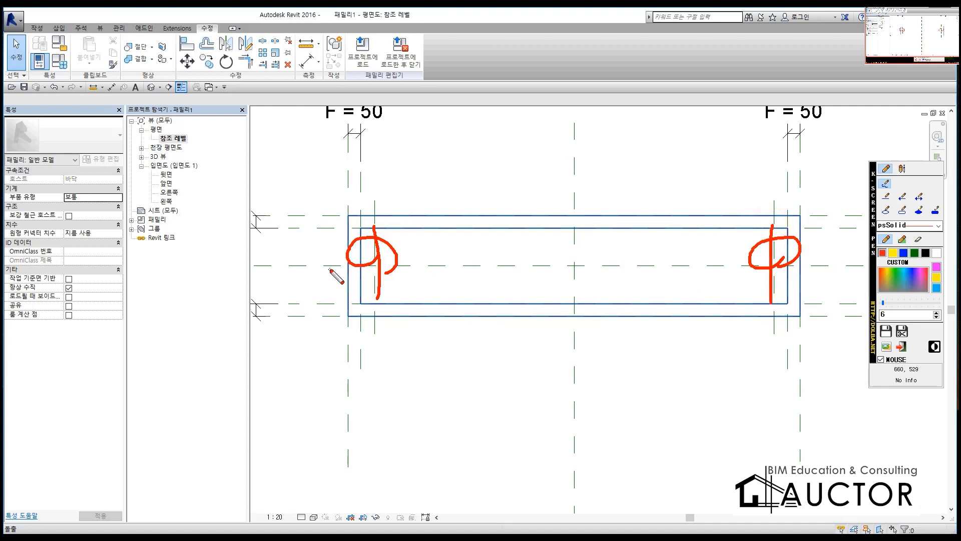
key("Escape")
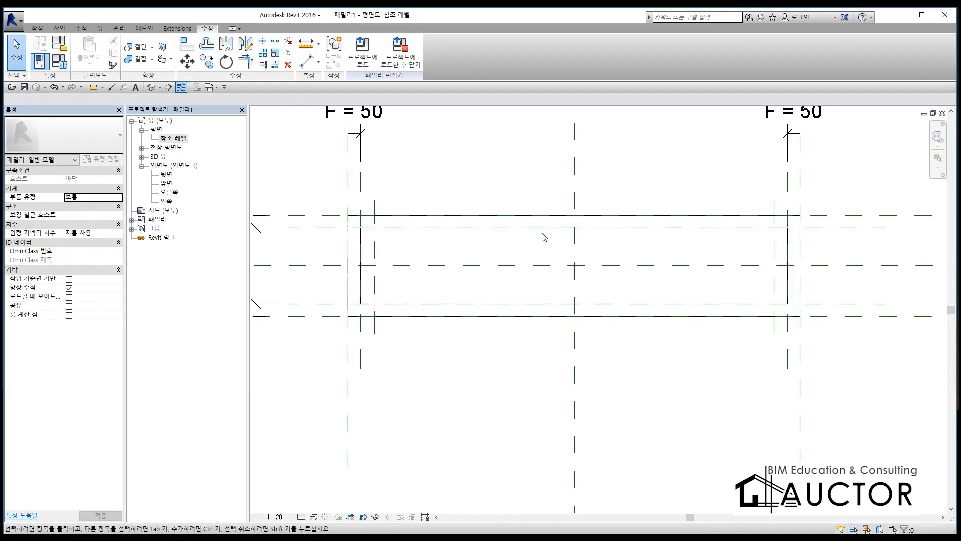
Step: Dimension the gap between the frame's inner edge and the new reference plane at both the left and right ends
scroll(566, 246, "down", 3)
scroll(559, 221, "up", 1)
scroll(559, 223, "up", 2)
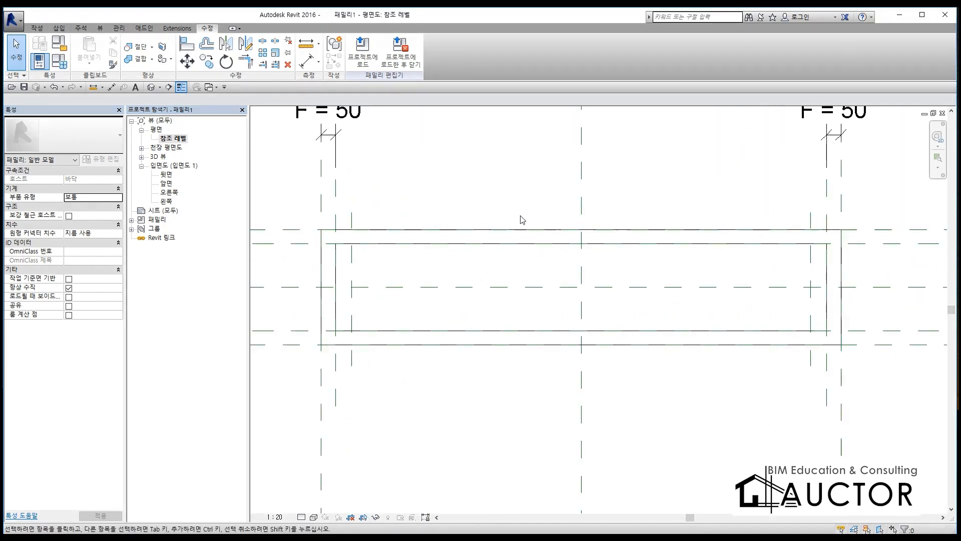
key("d")
key("i")
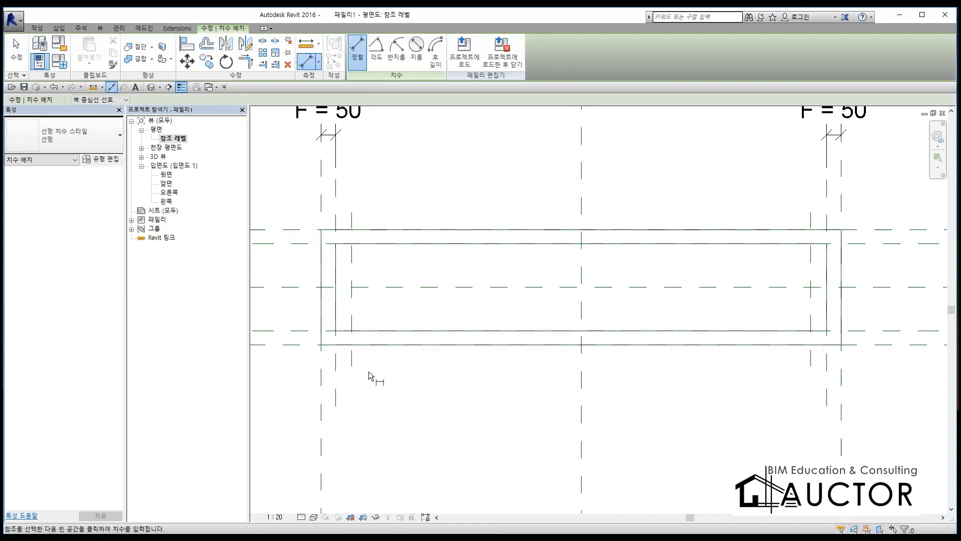
left_click(333, 376)
left_click(352, 363)
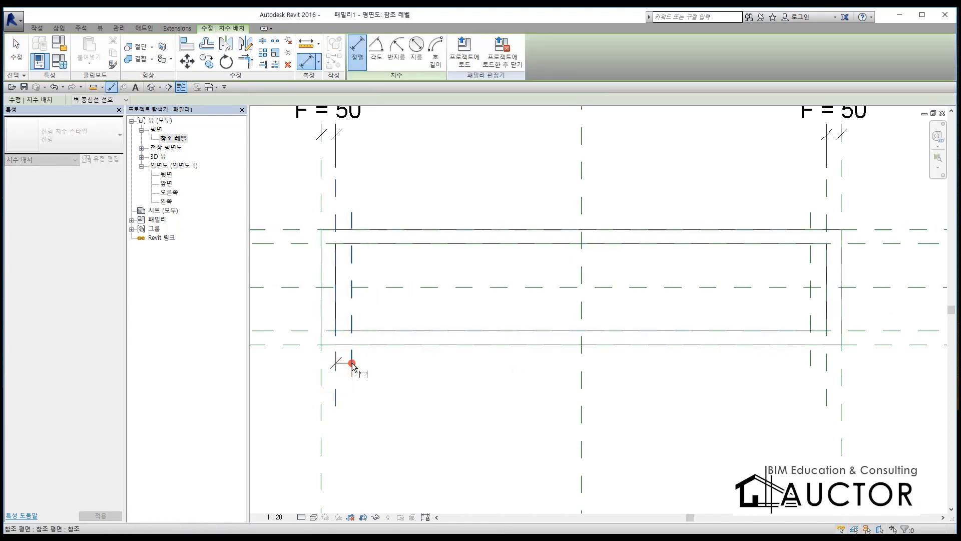
left_click(393, 405)
left_click(812, 361)
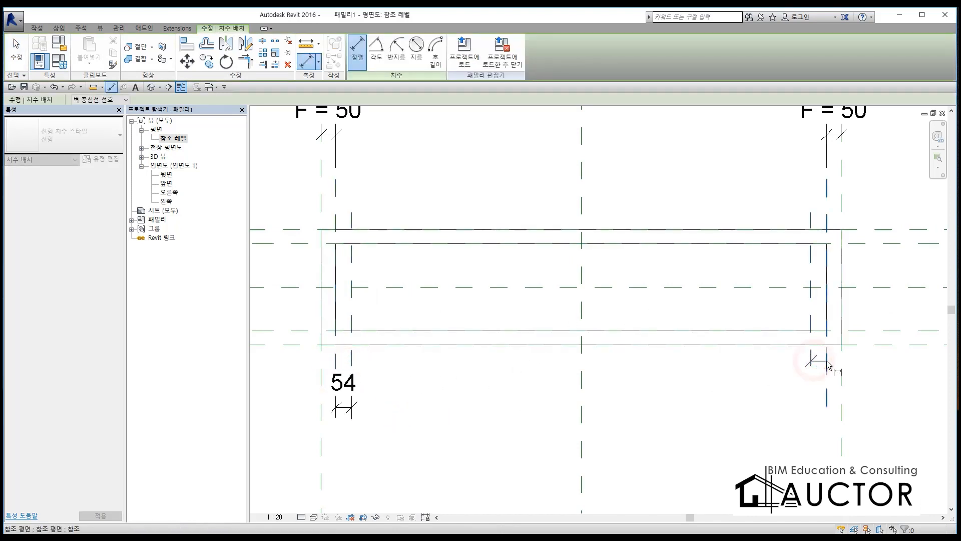
left_click(828, 365)
left_click(762, 407)
key("Escape")
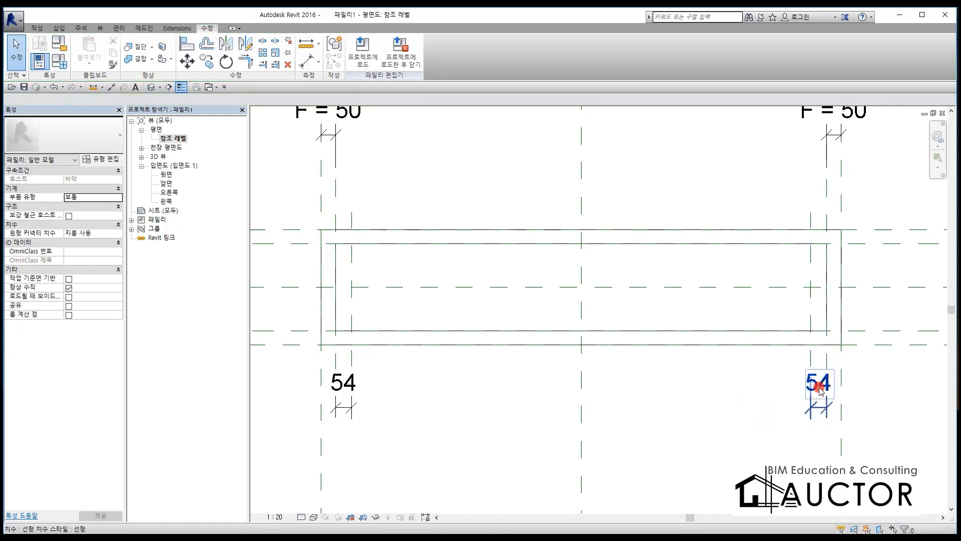
Step: Label both end-gap dimensions with a new type parameter BAR_END grouped under 치수
left_click(820, 390)
left_click(344, 383, "ctrl")
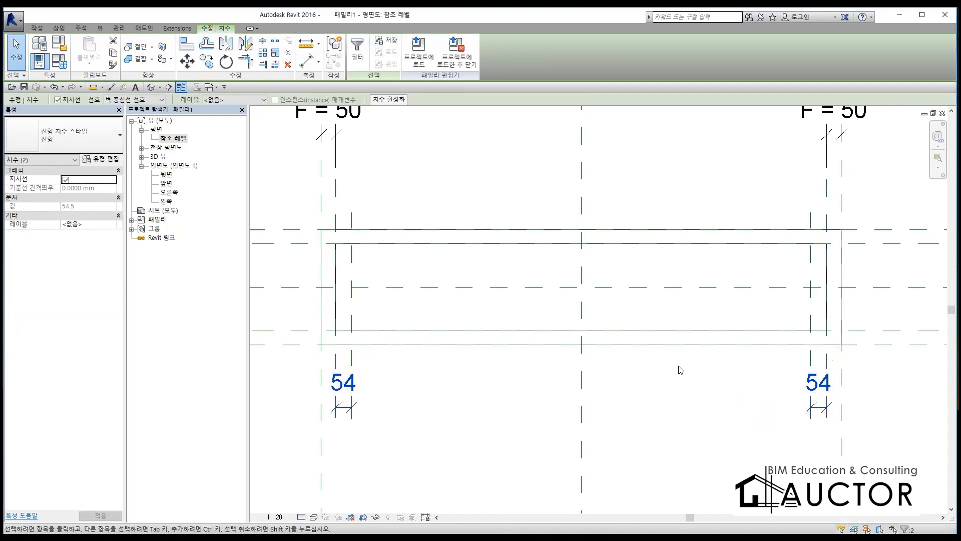
left_click(235, 102)
left_click(231, 120)
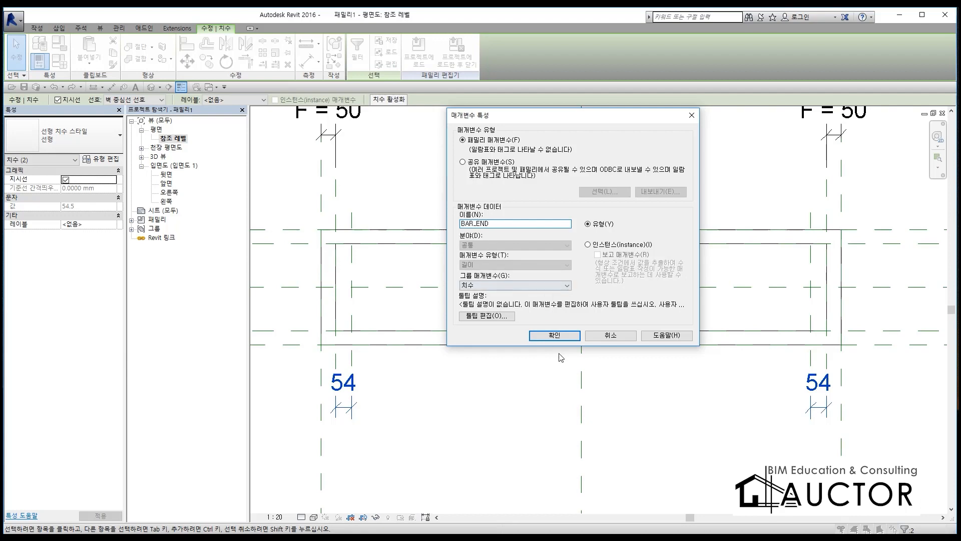
left_click(555, 336)
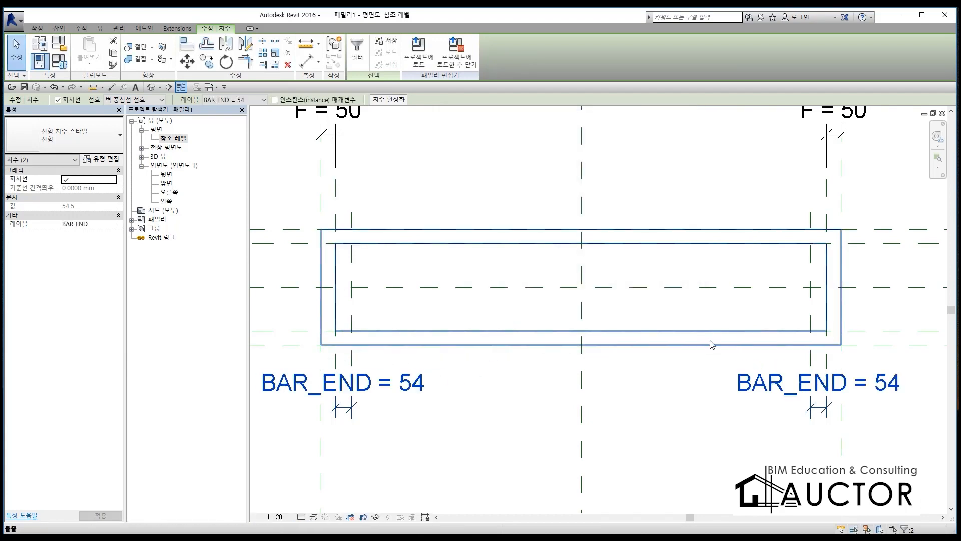
scroll(690, 337, "down", 6)
left_click(677, 321)
scroll(699, 320, "up", 5)
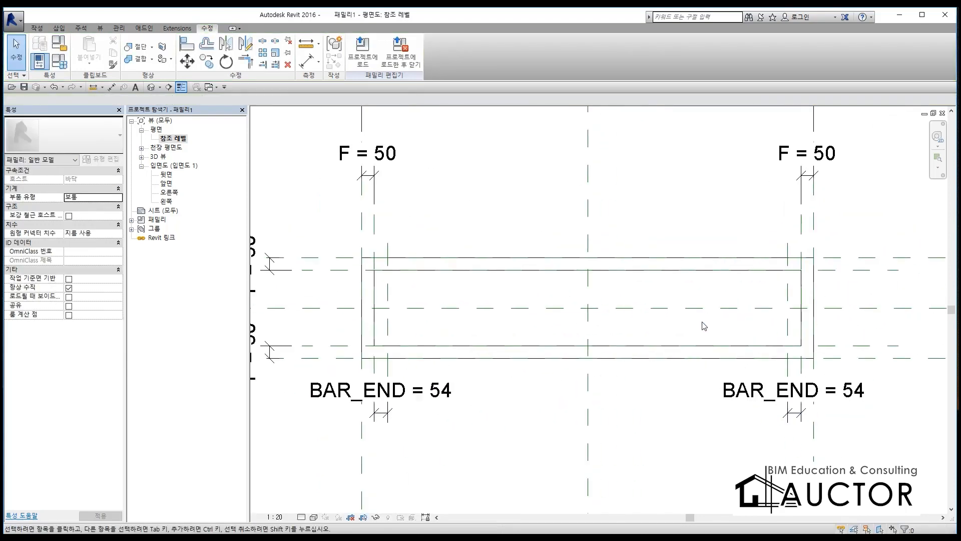
scroll(715, 329, "down", 1)
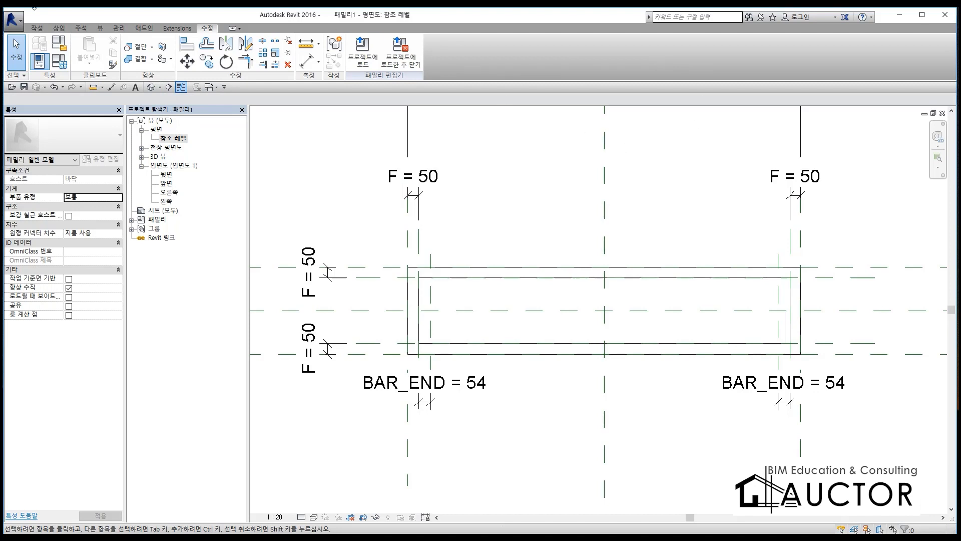
Step: Create a new family from the 미터법 일반 모델.rft template
left_click(16, 21)
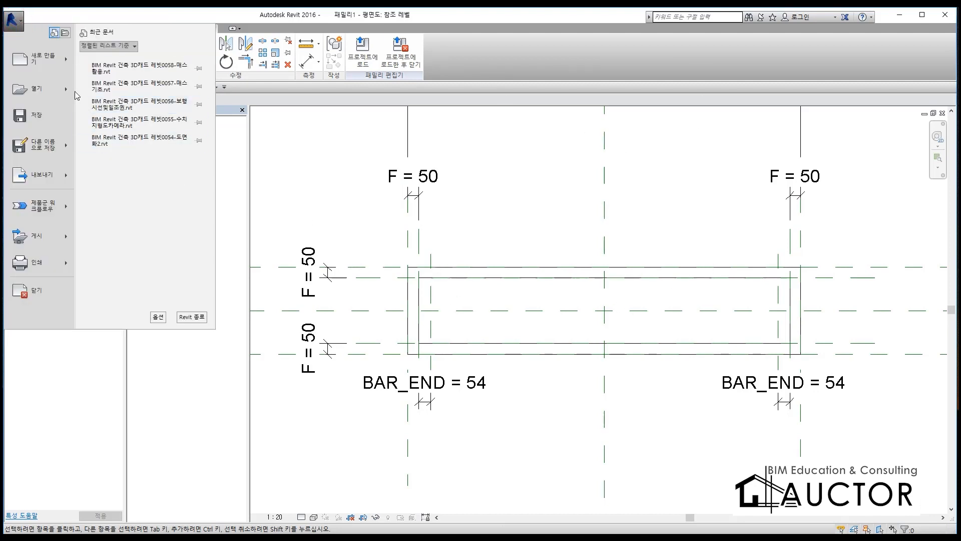
mouse_move(48, 70)
left_click(148, 82)
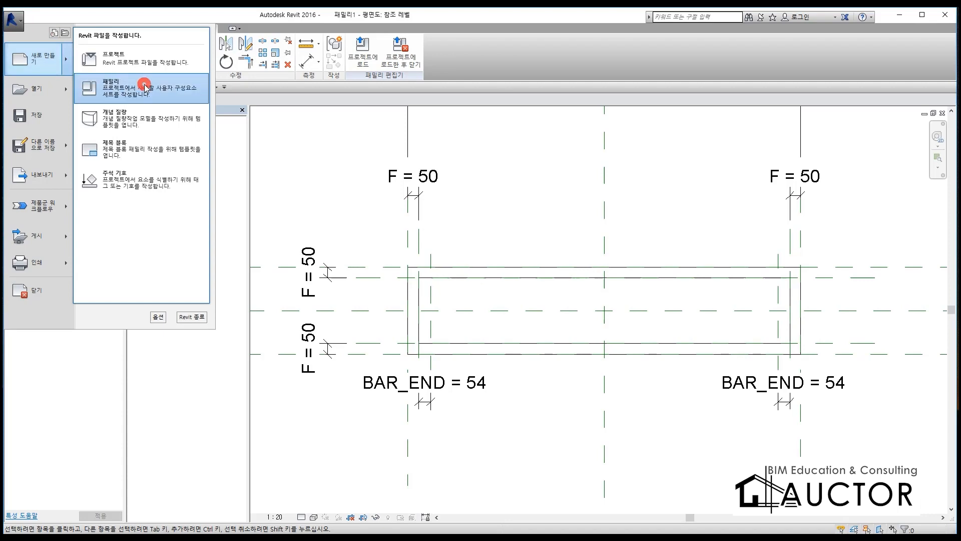
left_click(383, 237)
scroll(382, 237, "down", 12)
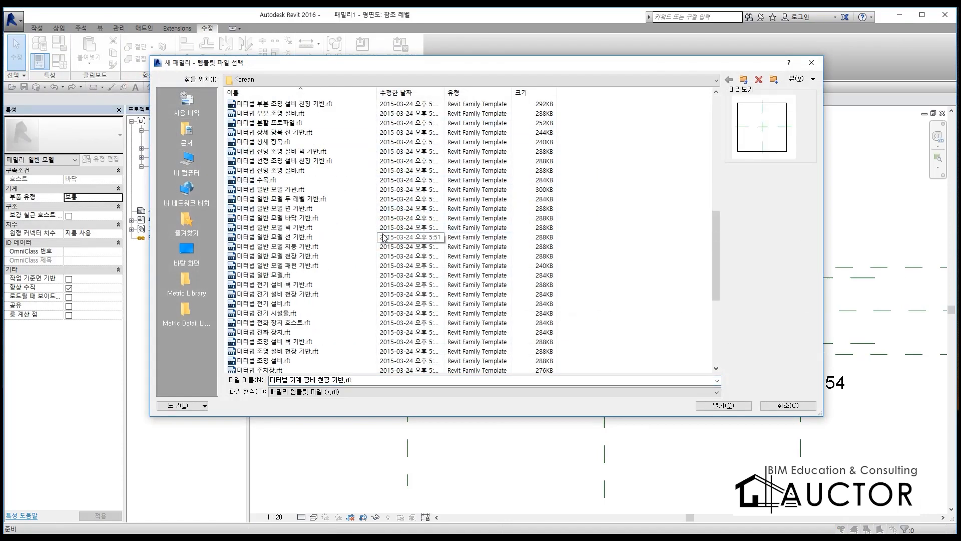
left_click(266, 275)
left_click(710, 404)
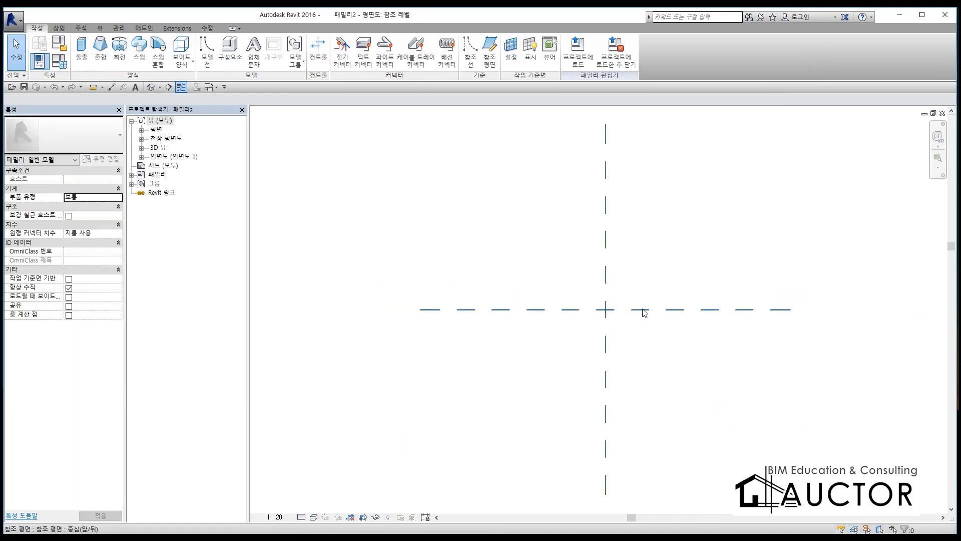
Step: Tile the two family plan views side by side for comparison, and restore the new family's plan to full size
left_click(686, 375)
key("w")
key("t")
left_click(500, 342)
middle_click_drag(439, 369, 509, 345)
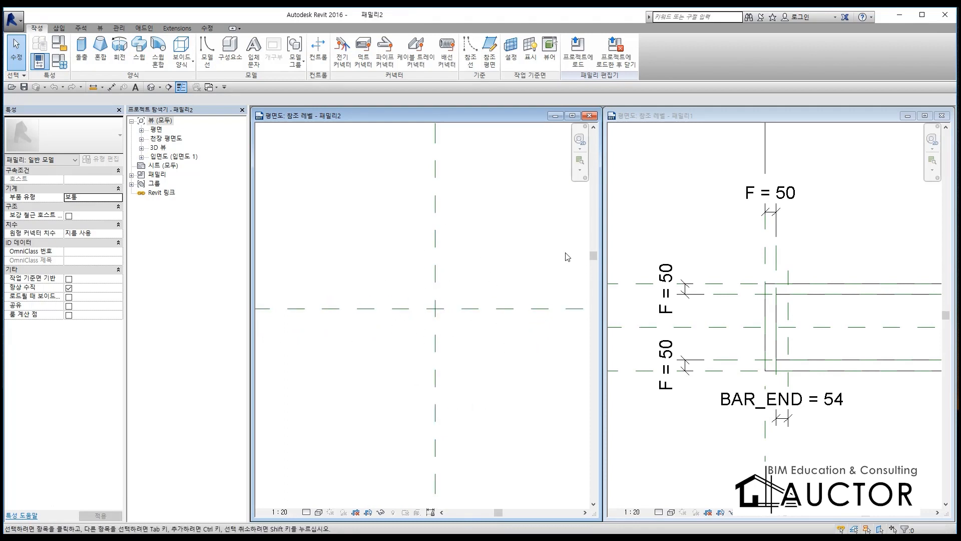
left_click(572, 116)
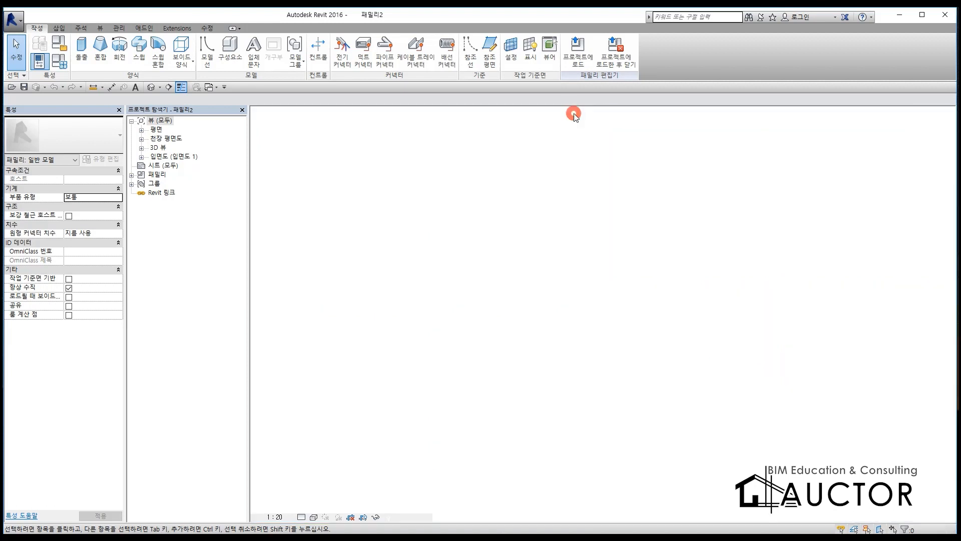
middle_click_drag(445, 301, 596, 311)
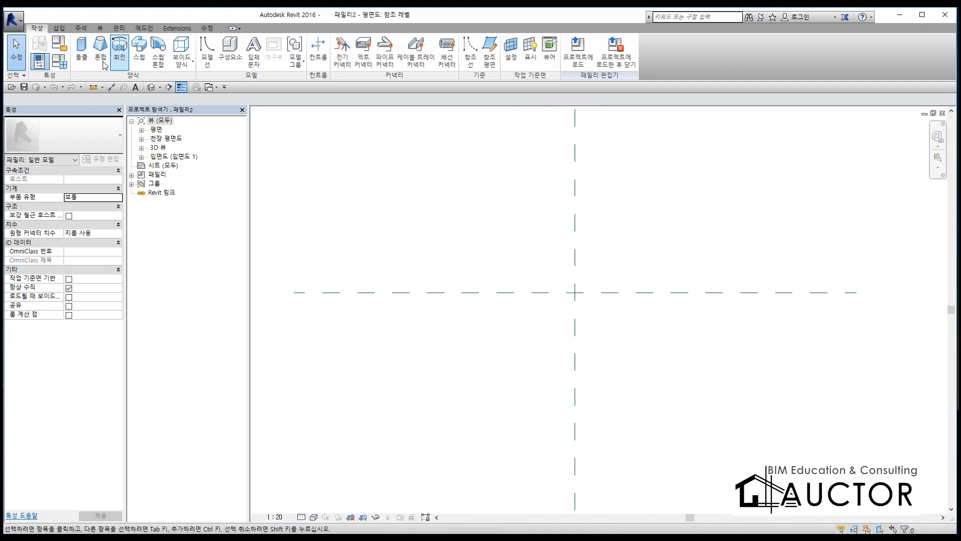
Step: Draw two horizontal reference planes in the new family, one above and one below the central horizontal plane
left_click(491, 62)
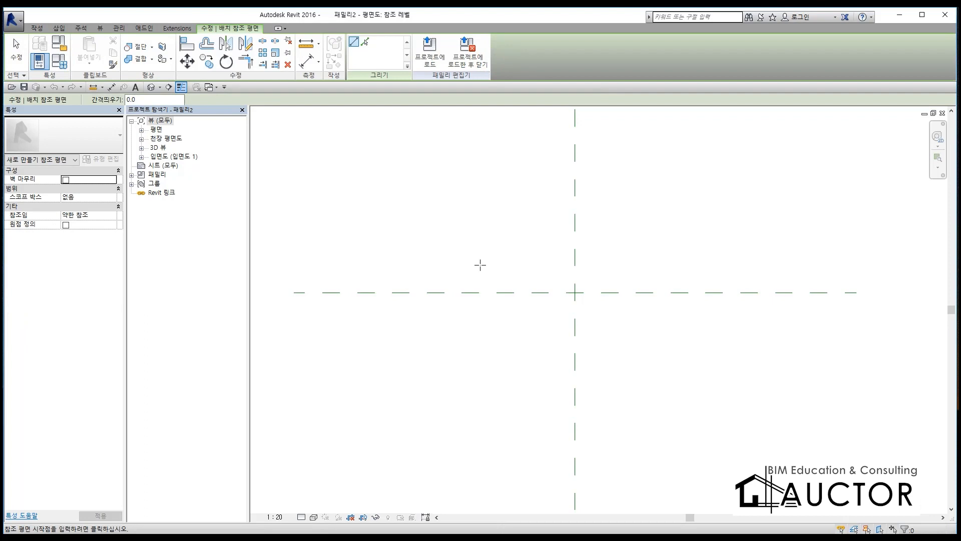
left_click(435, 277)
left_click(757, 276)
left_click(433, 311)
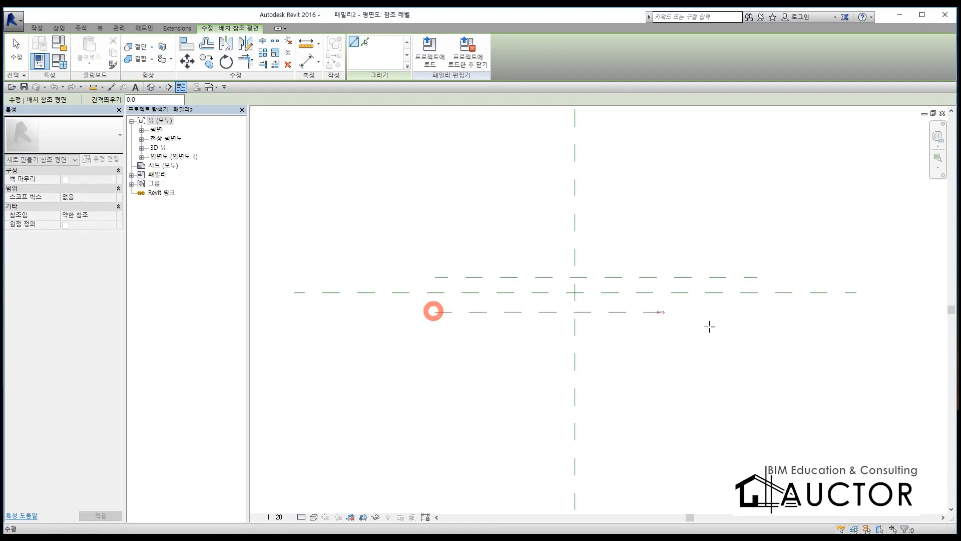
left_click(751, 326)
Step: Draw vertical reference planes about 570 mm left and 760 mm right of the central vertical plane
left_click(495, 256)
left_click(489, 324)
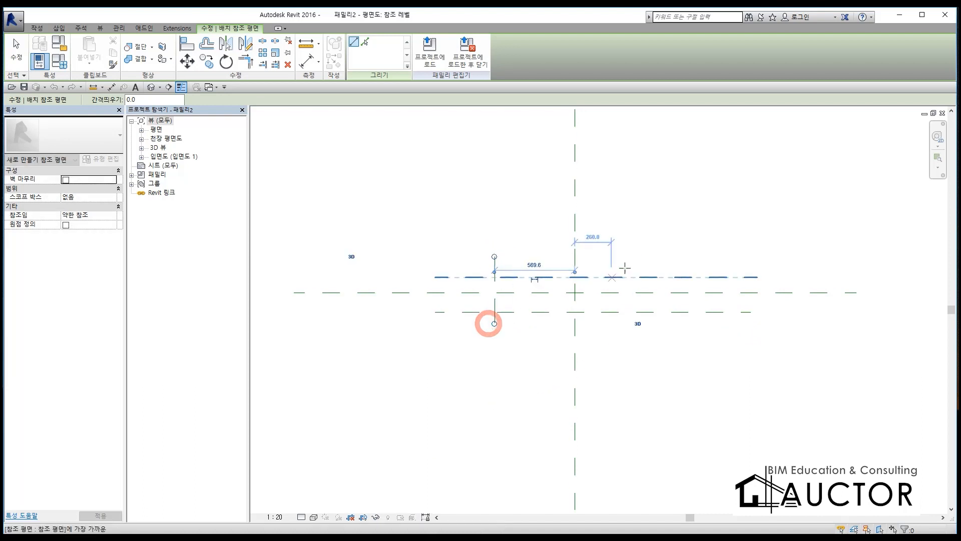
left_click(682, 256)
left_click(676, 334)
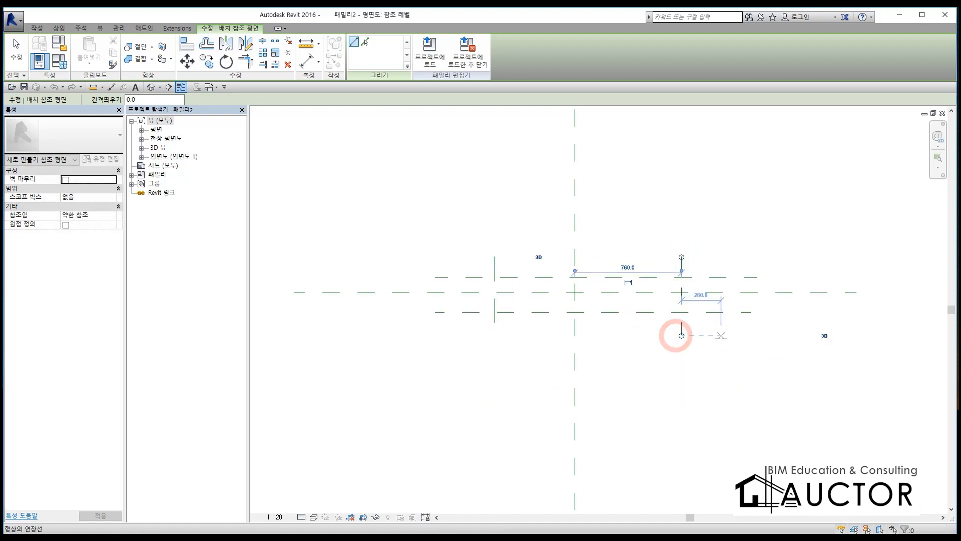
Step: Dimension the three vertical reference planes as an equalized chain, and add an overall dimension between the two outer planes
key("Escape")
key("Escape")
key("d")
key("i")
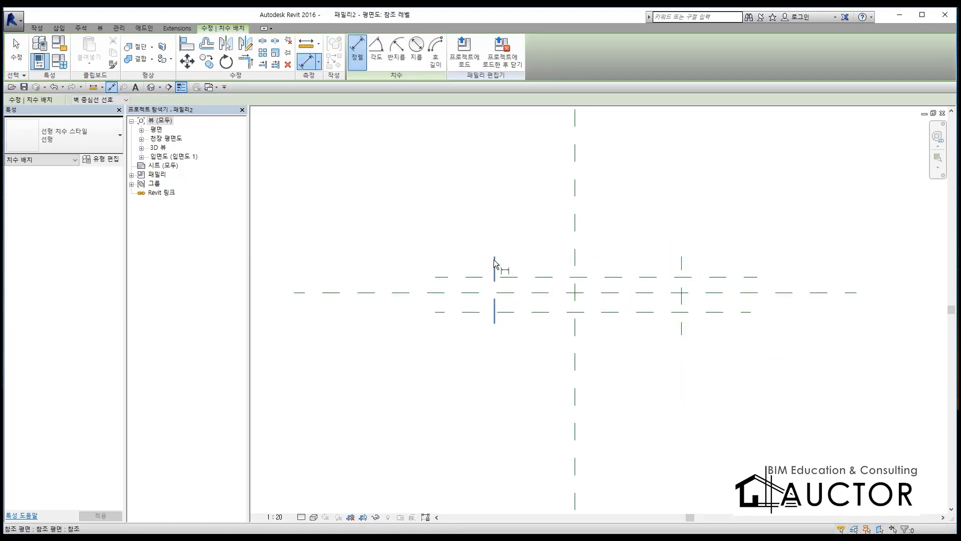
left_click(494, 260)
left_click(575, 264)
left_click(682, 273)
left_click(622, 221)
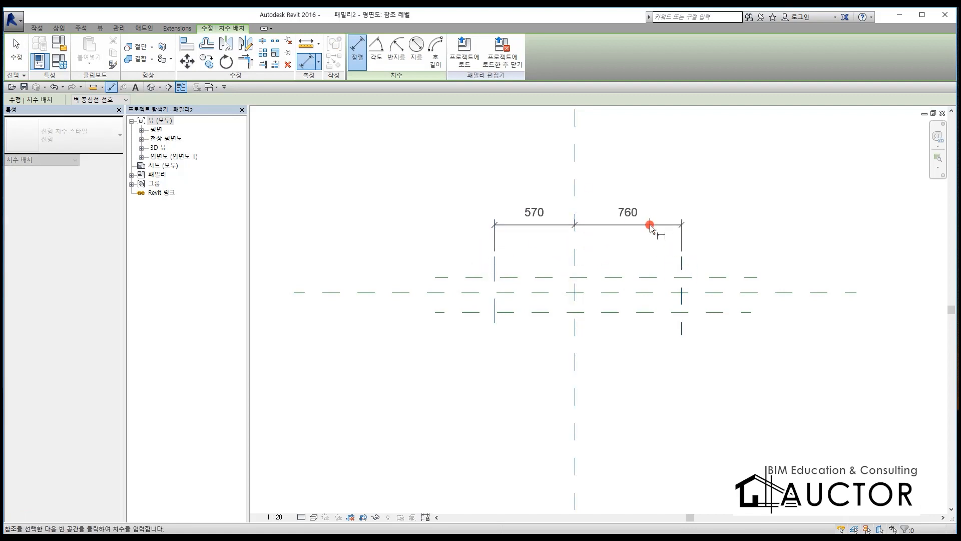
left_click(575, 190)
left_click(467, 264)
left_click(681, 265)
left_click(676, 193)
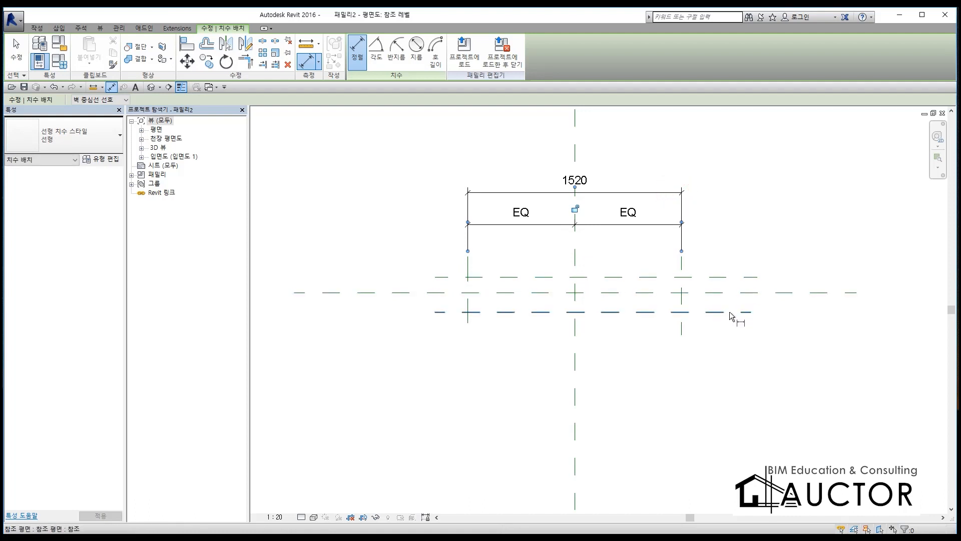
Step: Dimension the three horizontal reference planes as an equalized chain, and add an overall dimension between the outer two
left_click(731, 312)
left_click(733, 293)
left_click(732, 277)
left_click(349, 357)
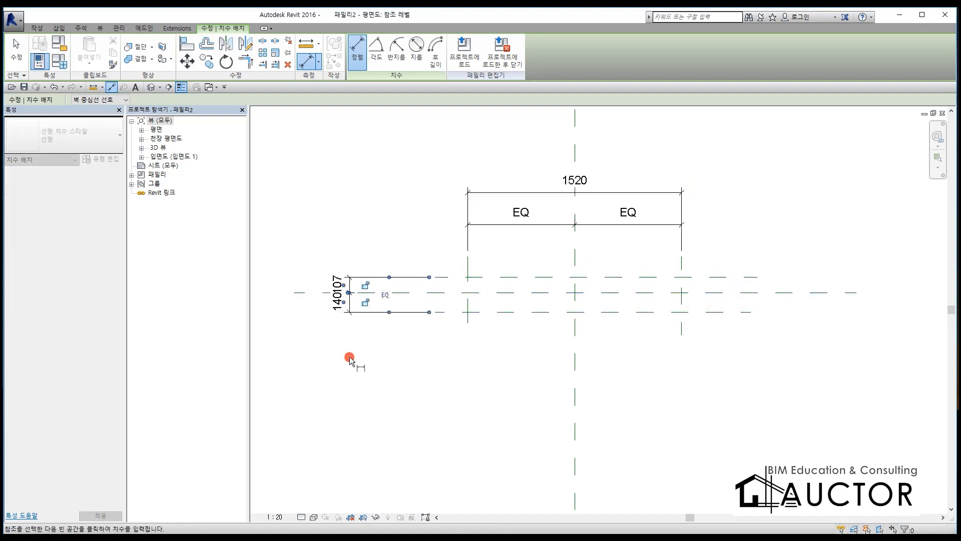
left_click(385, 295)
left_click(449, 313)
left_click(451, 273)
left_click(320, 383)
key("Escape")
Step: Label the overall dimension between the outer vertical planes with a new type parameter named W
left_click(551, 192)
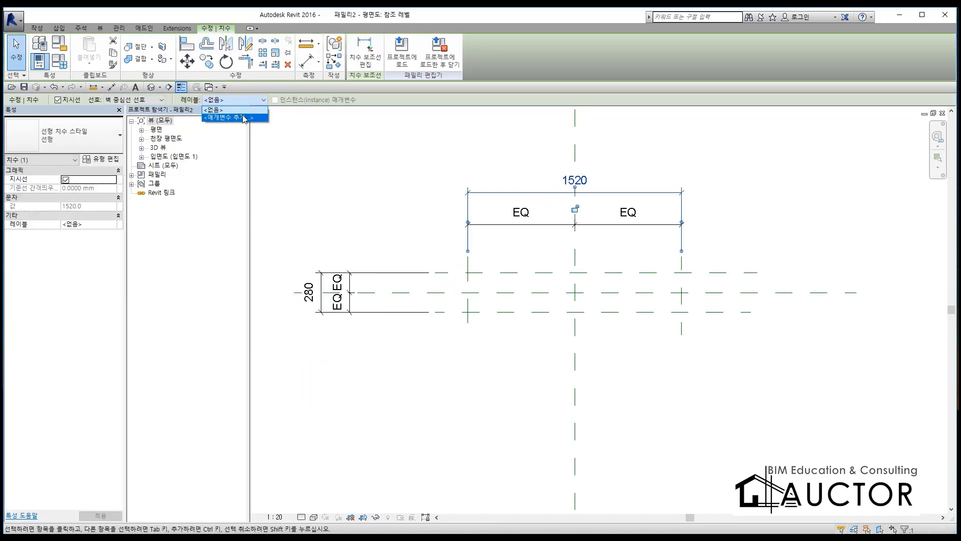
left_click(239, 110)
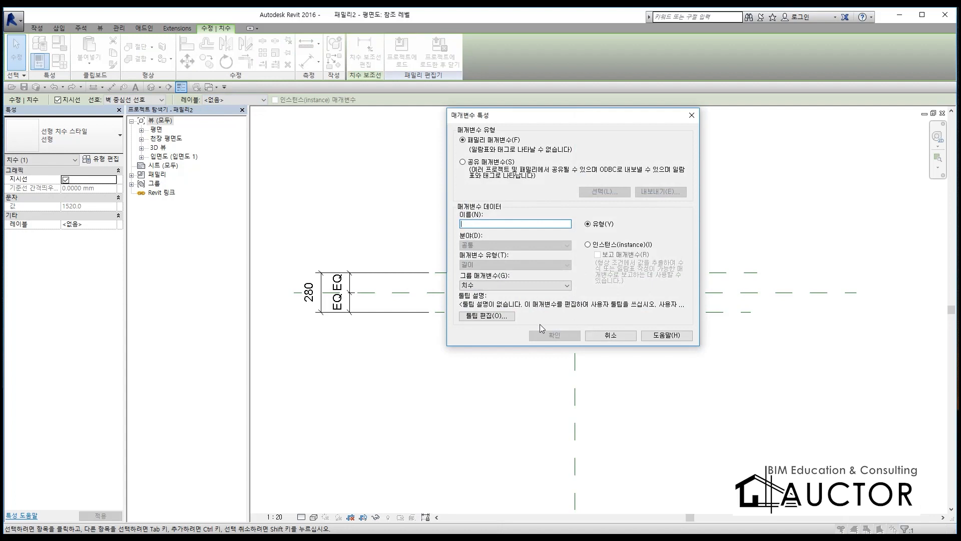
left_click(555, 335)
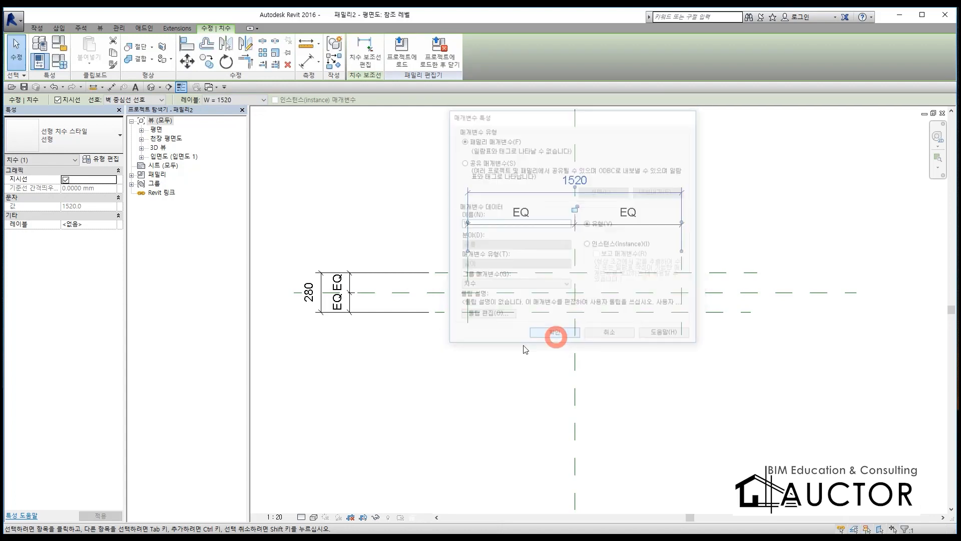
Step: Label the overall dimension between the outer horizontal planes with a new type parameter named D
left_click(309, 291)
left_click(244, 102)
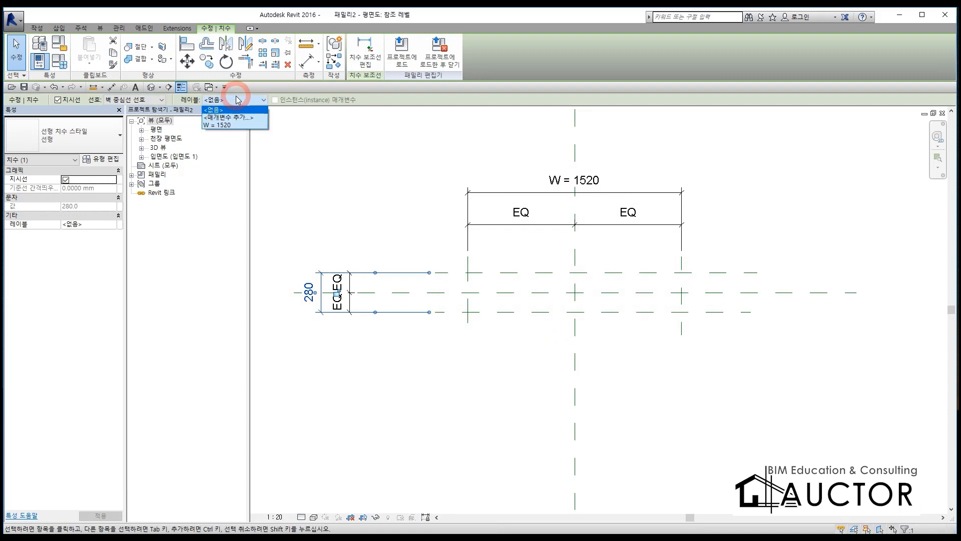
left_click(239, 129)
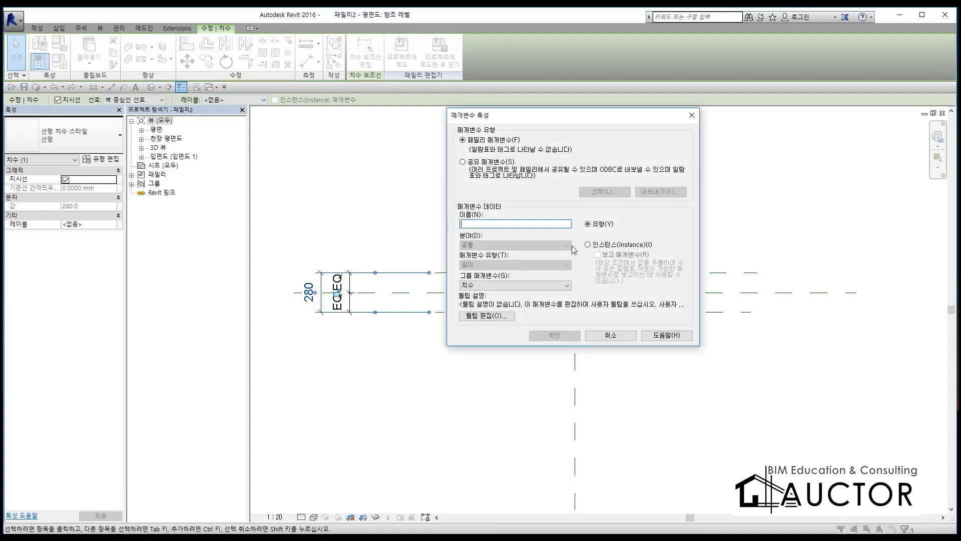
type("D")
left_click(555, 335)
left_click(519, 349)
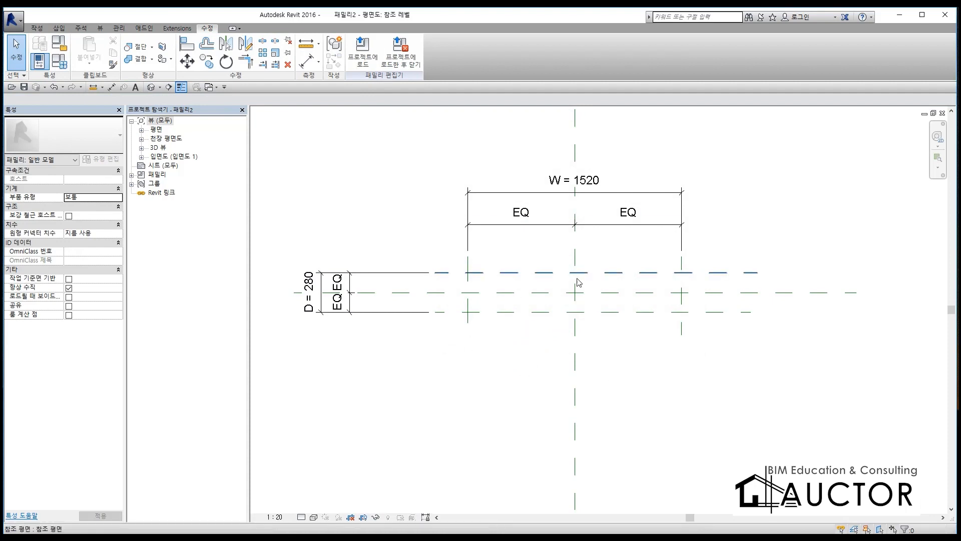
Step: Draw a horizontal reference plane in the front elevation (앞면), about 1877 mm above the reference level
double_click(177, 157)
double_click(166, 175)
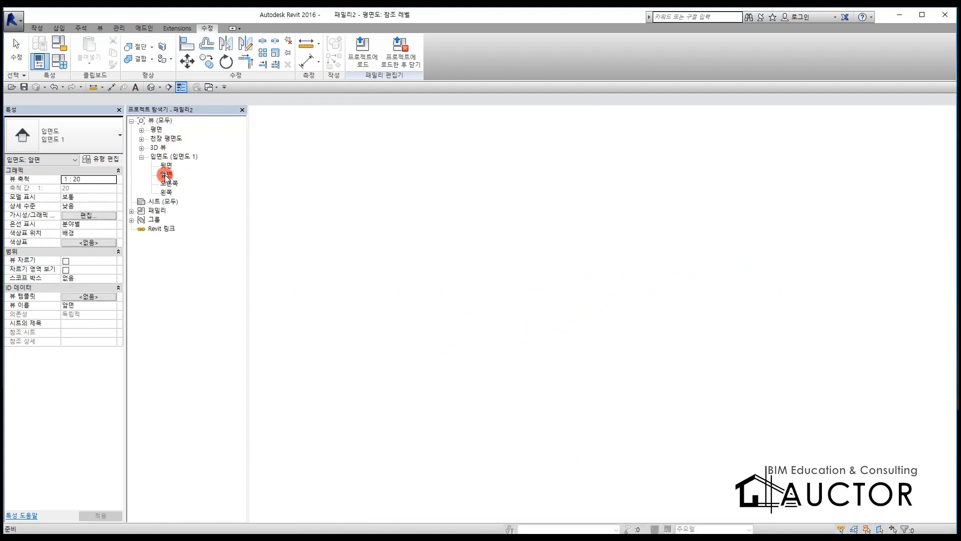
left_click(40, 28)
left_click(489, 47)
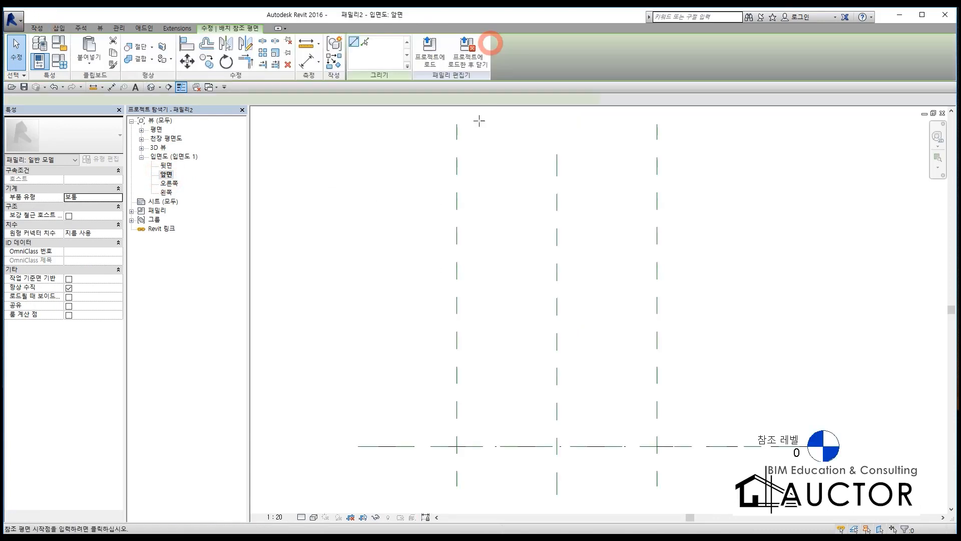
left_click(411, 199)
left_click(731, 198)
key("Escape")
key("Escape")
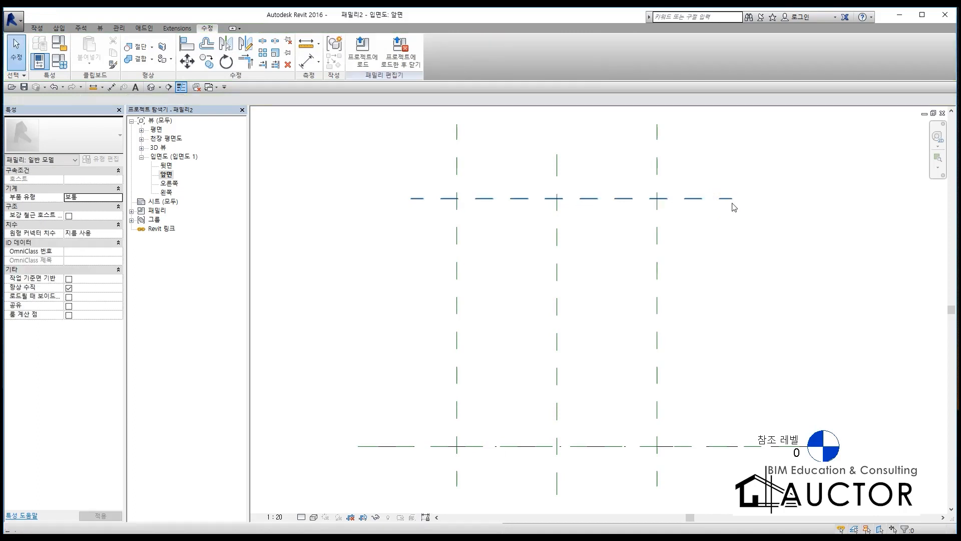
Step: Dimension the height from the reference level to the new horizontal reference plane
key("d")
key("i")
left_click(443, 447)
left_click(454, 199)
left_click(366, 233)
key("Escape")
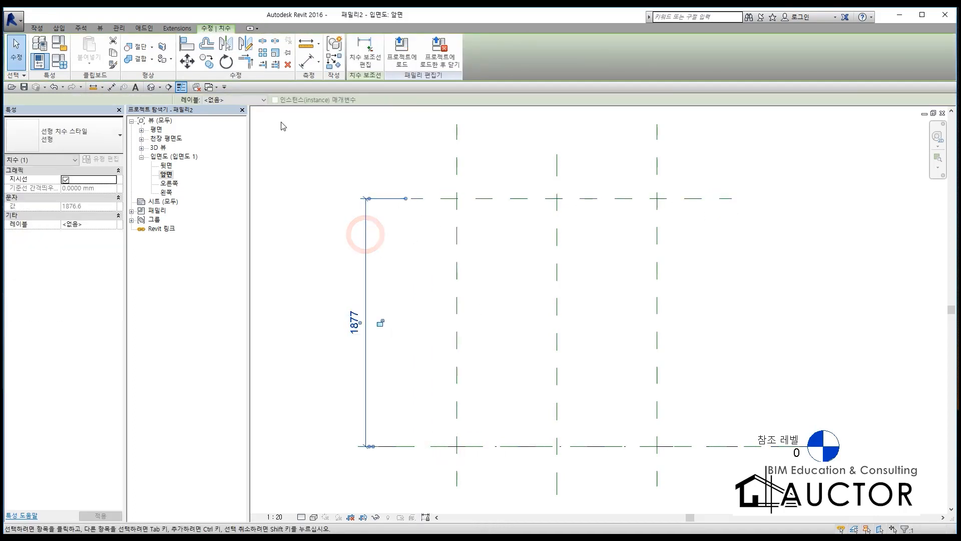
Step: Label the height dimension in the front elevation with a new type parameter named H
left_click(235, 100)
left_click(231, 121)
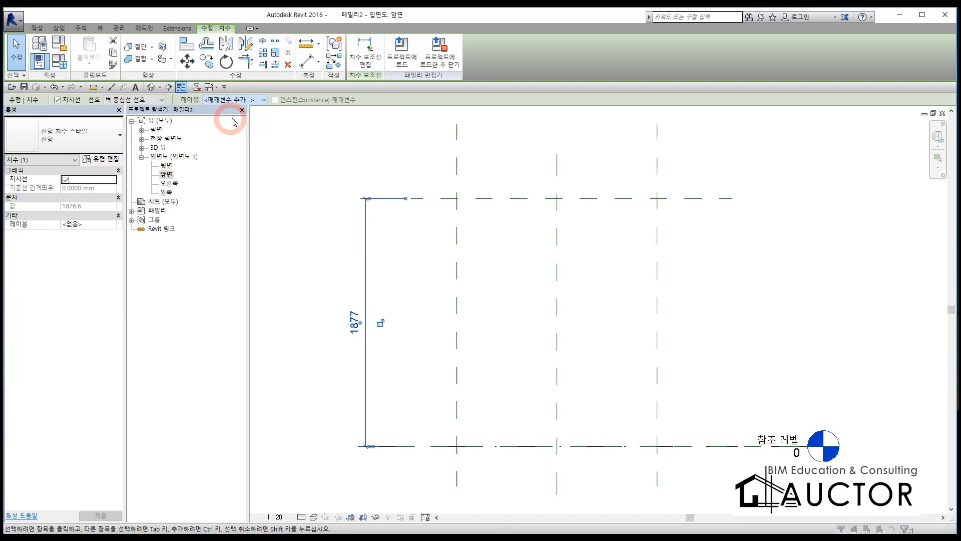
type("H")
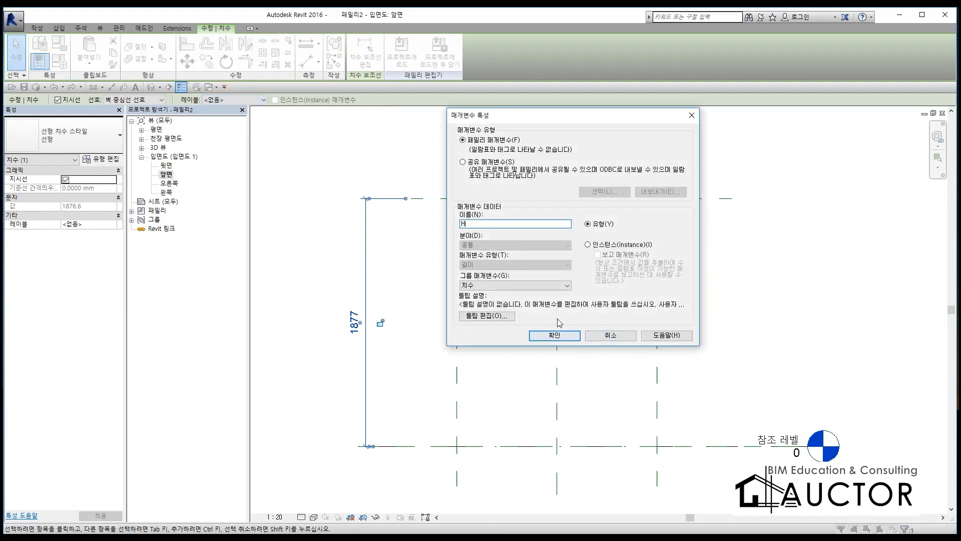
left_click(555, 335)
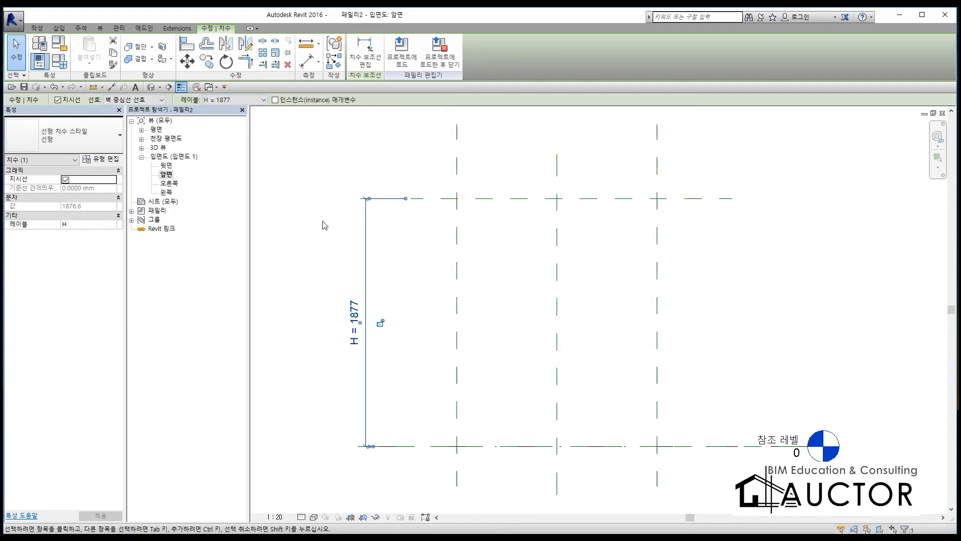
left_click(323, 220)
Step: Open the 참조 레벨 floor plan and close the hidden view windows
double_click(155, 129)
double_click(172, 138)
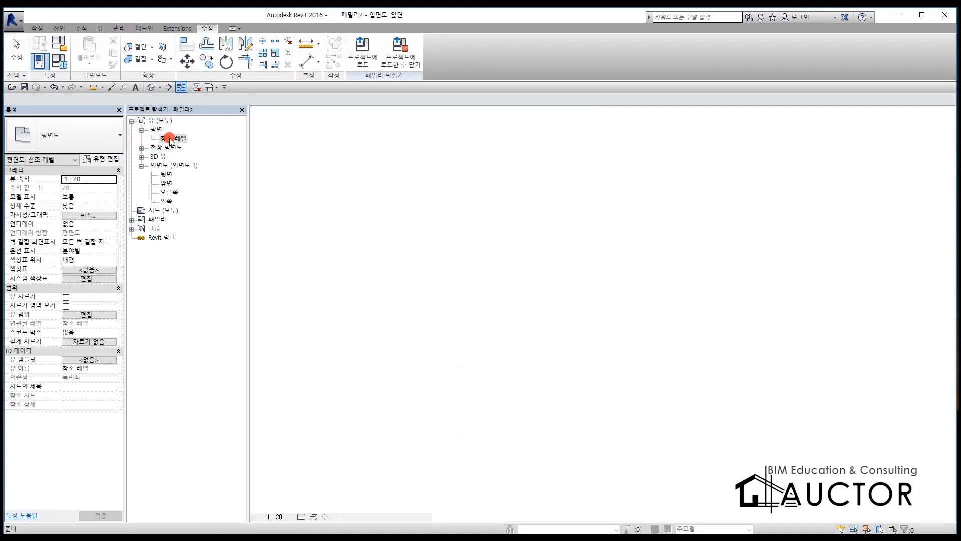
left_click(197, 87)
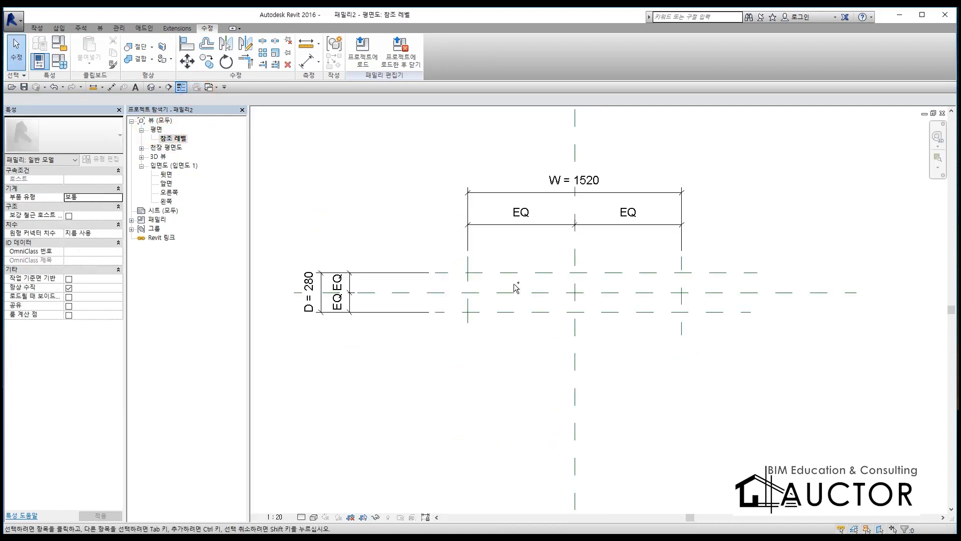
key("ctrl+F12")
mouse_move(350, 159)
left_mouse_down()
mouse_move(350, 172)
mouse_move(700, 236)
mouse_move(301, 229)
left_mouse_up()
mouse_move(184, 149)
left_mouse_down()
mouse_move(143, 163)
mouse_move(181, 176)
mouse_move(150, 121)
mouse_move(141, 134)
left_mouse_up()
left_click_drag(389, 122, 674, 158)
left_click_drag(327, 165, 300, 215)
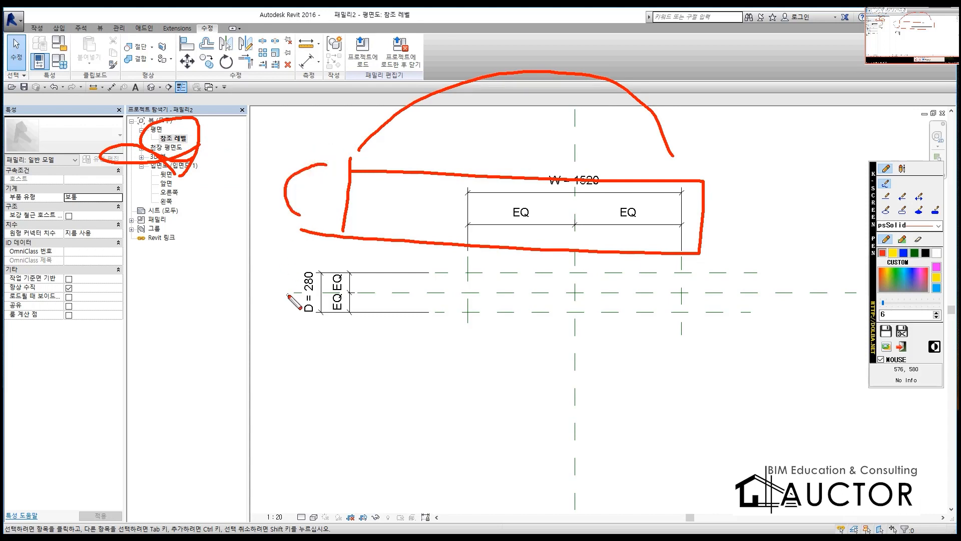
left_click_drag(175, 182, 176, 192)
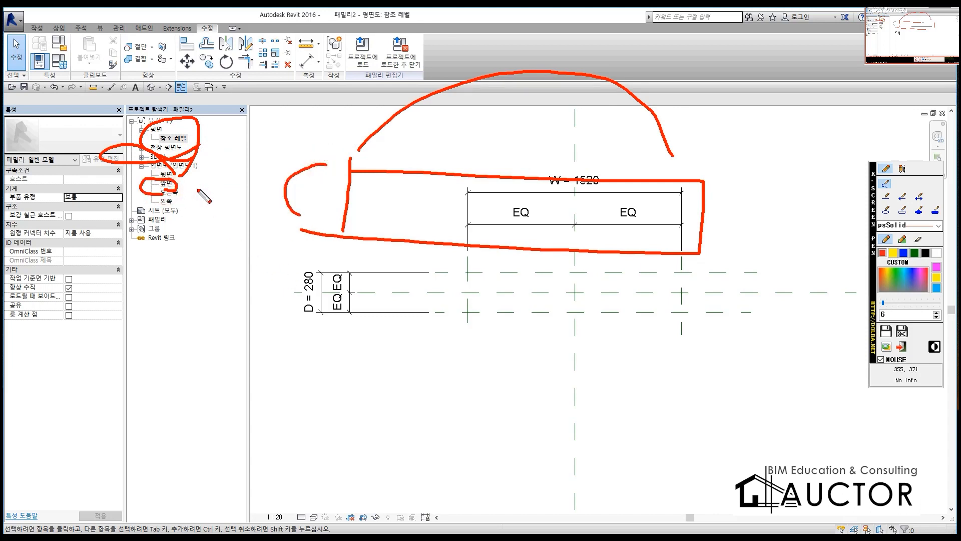
left_click(911, 260)
left_click(904, 254)
left_click_drag(180, 193, 180, 179)
left_click_drag(304, 257, 338, 230)
left_click_drag(315, 232, 325, 262)
left_click_drag(384, 278, 376, 406)
mouse_move(382, 299)
left_mouse_down()
mouse_move(451, 407)
mouse_move(368, 381)
left_mouse_up()
left_click_drag(470, 306, 548, 313)
mouse_move(517, 314)
left_mouse_down()
mouse_move(515, 400)
mouse_move(580, 404)
left_mouse_up()
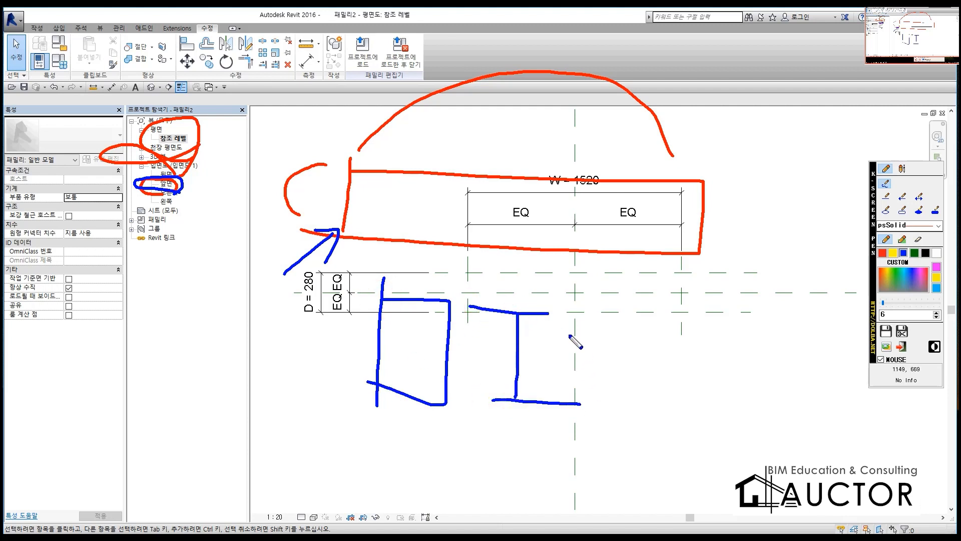
key("Escape")
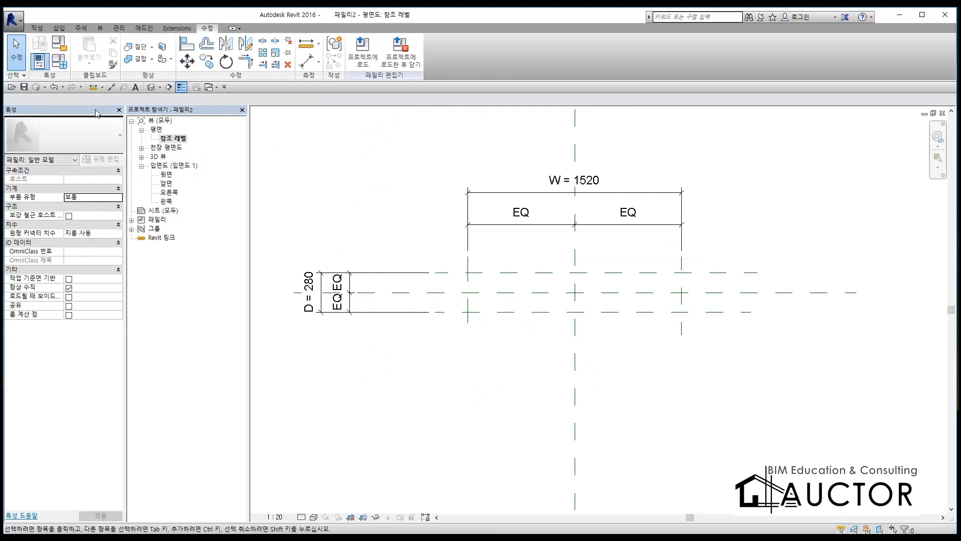
Step: Sketch a rectangular extrusion profile along the four outer reference planes and lock each side to its plane
left_click(39, 29)
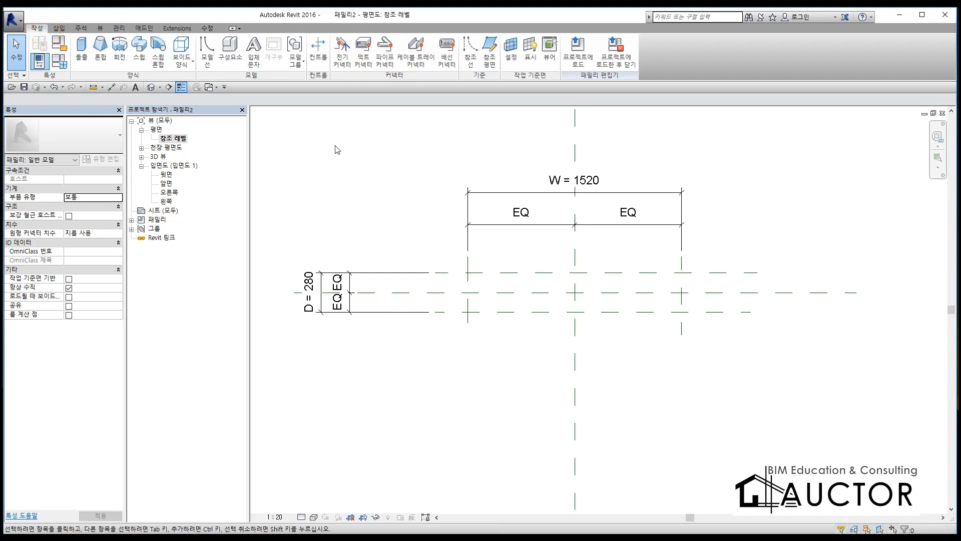
left_click(85, 45)
left_click(387, 43)
left_click(468, 273)
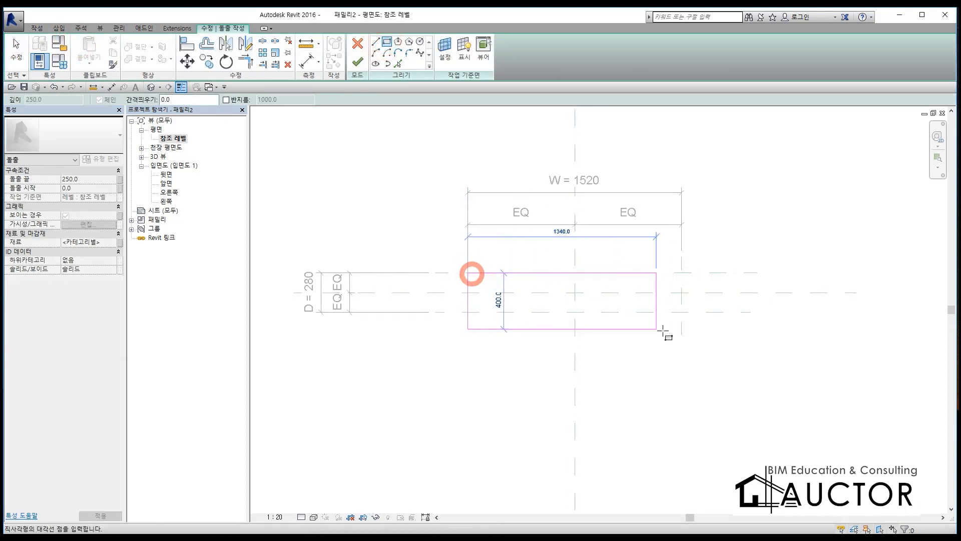
left_click(682, 312)
left_click(662, 279)
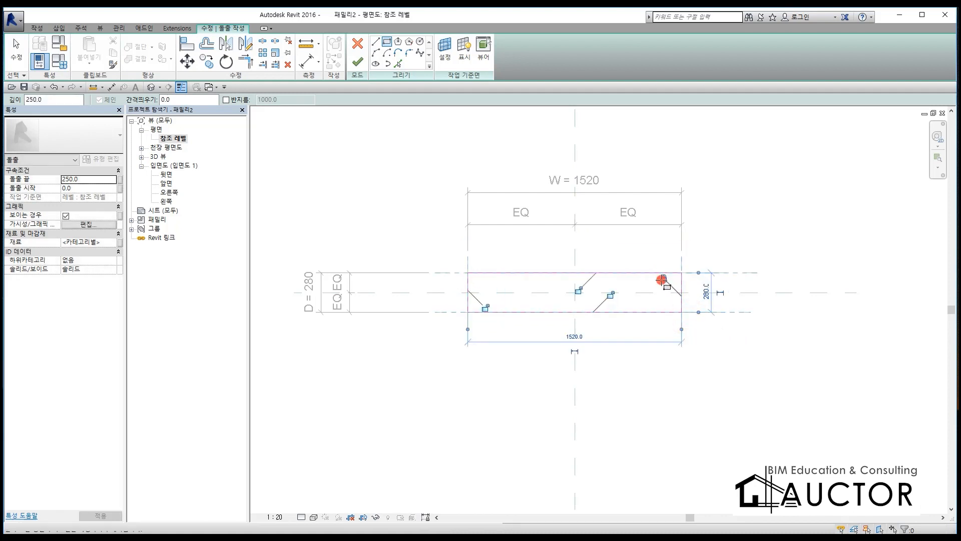
left_click(610, 295)
left_click(579, 290)
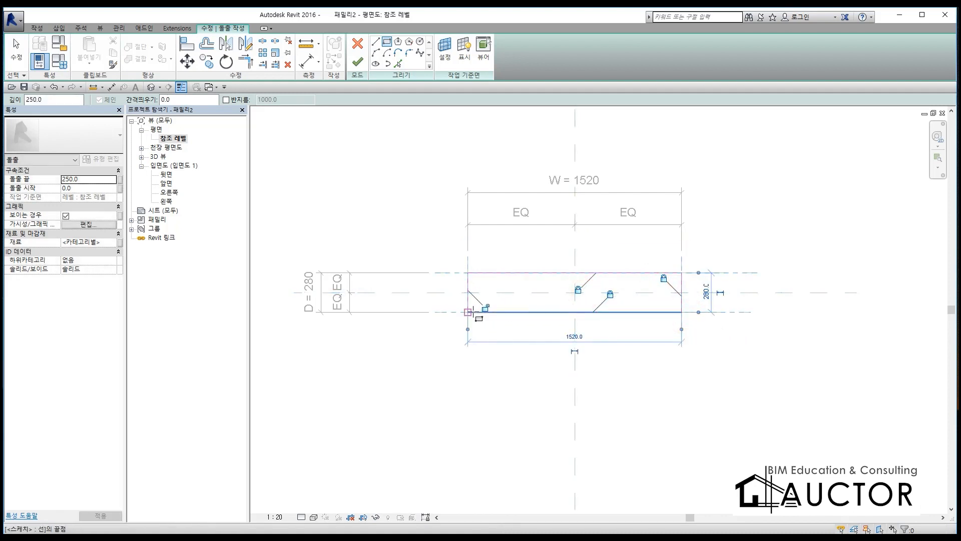
left_click(485, 307)
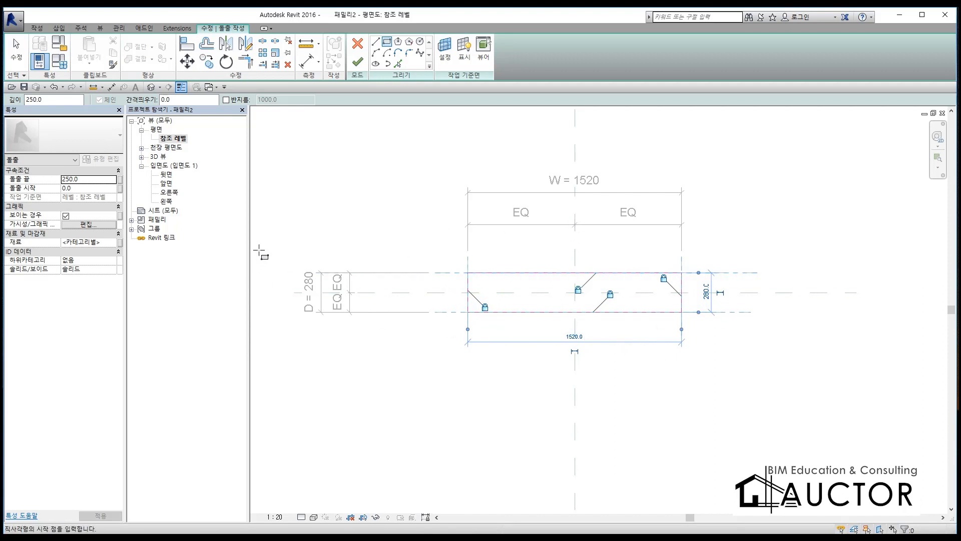
Step: Associate the extrusion's material with a new type parameter named AL, and finish the extrusion with its 250 mm depth
left_click(120, 243)
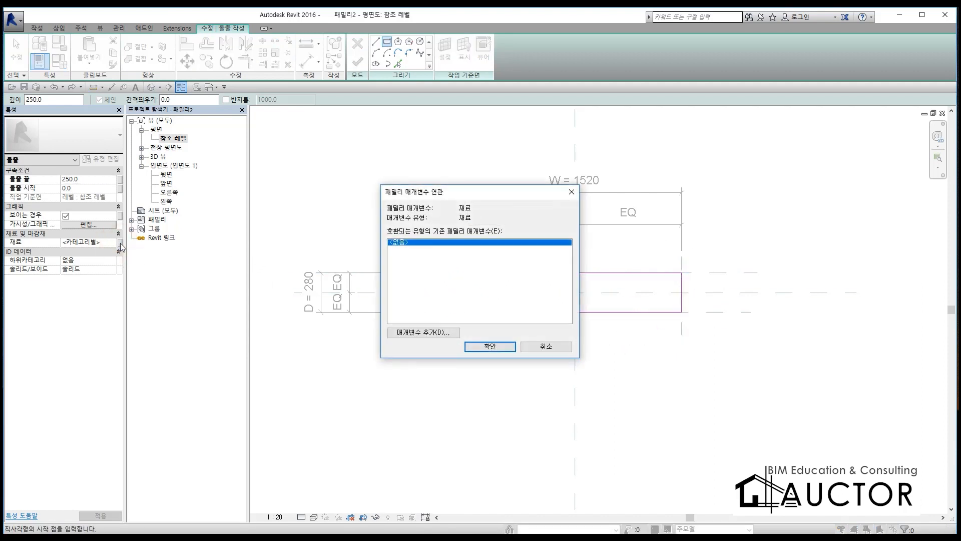
left_click(430, 333)
type("AL")
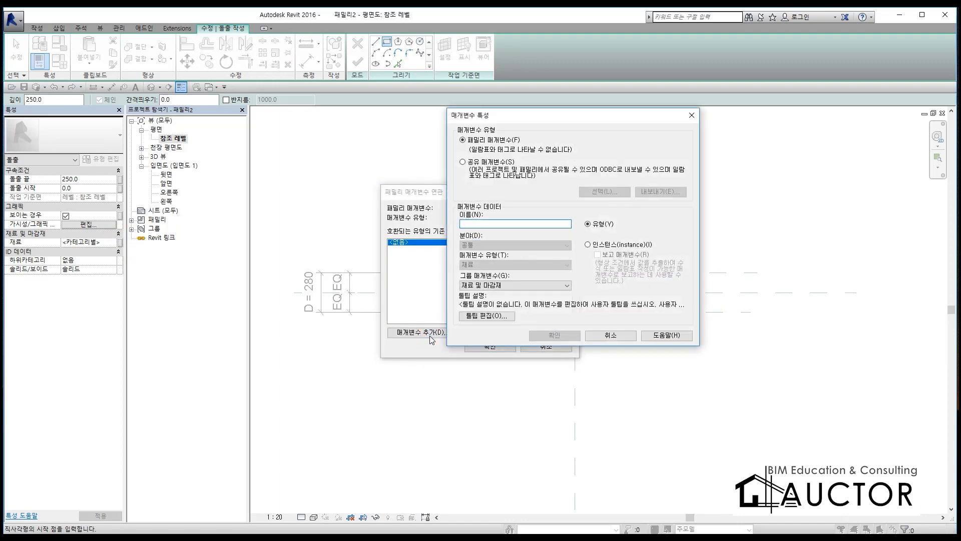
left_click(554, 335)
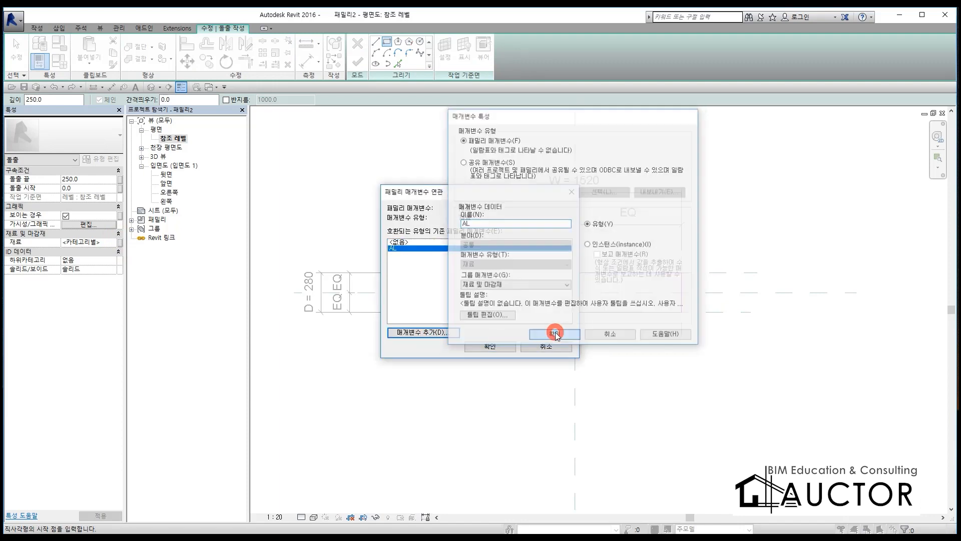
left_click(510, 349)
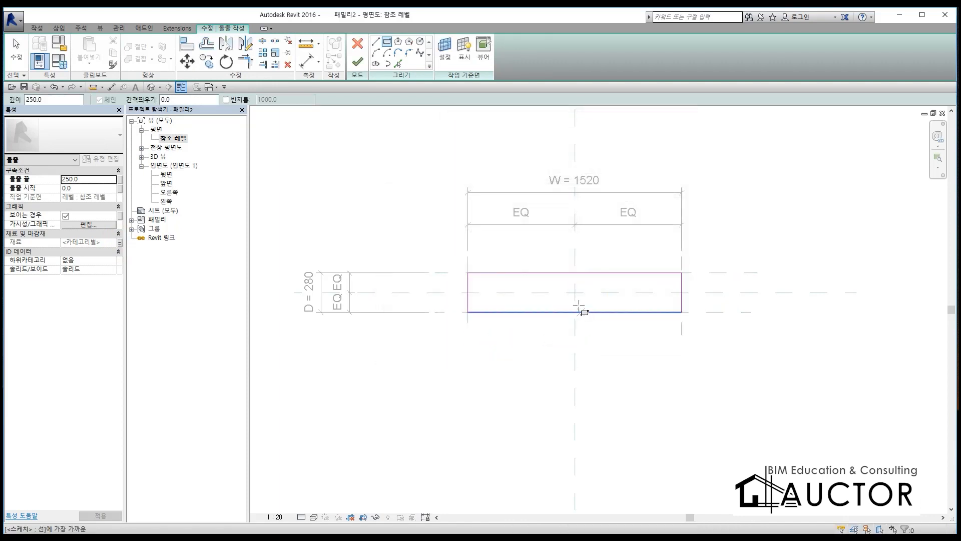
left_click(357, 62)
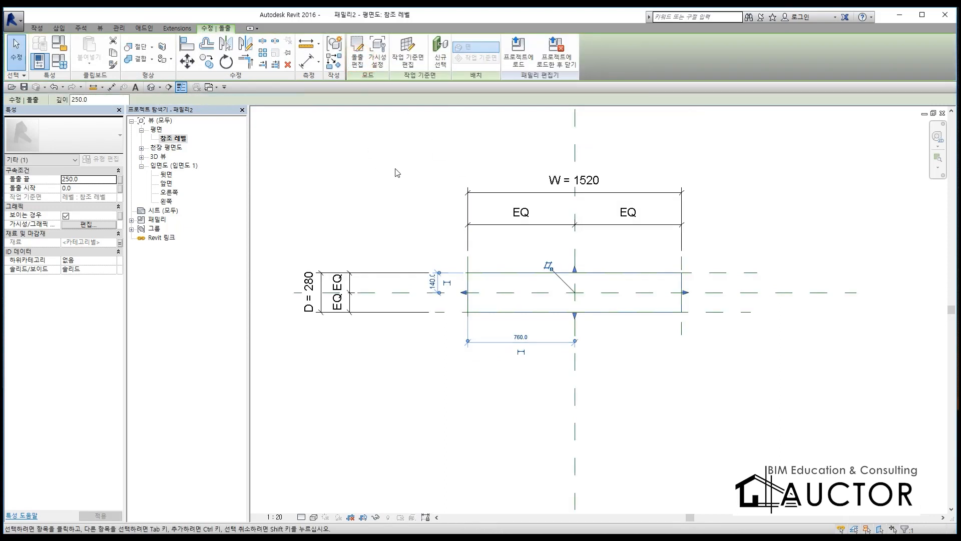
left_click(399, 179)
Step: Align the extrusion's top face to the upper reference plane in the front elevation (앞면) and lock it there
double_click(165, 183)
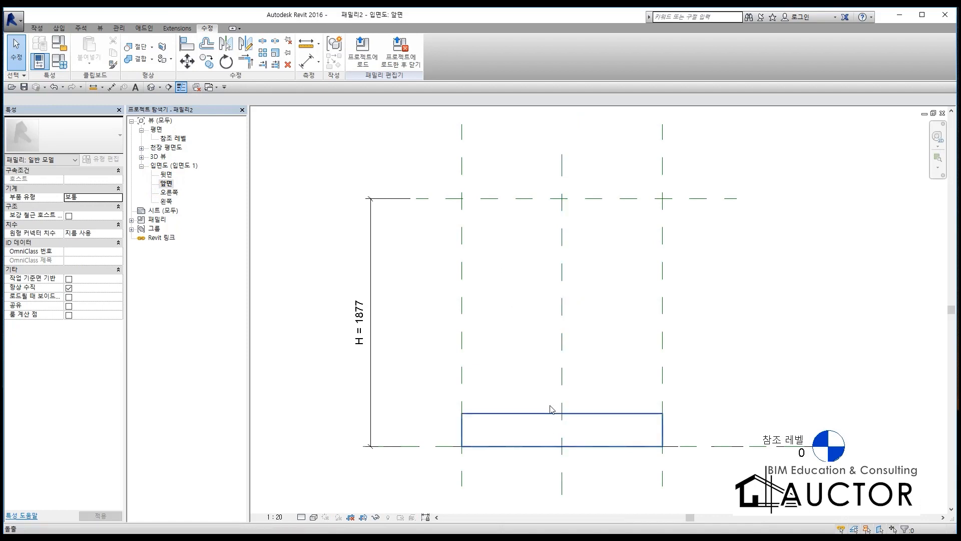
key("a")
key("l")
left_click(636, 198)
left_click(622, 413)
left_click(596, 178)
key("Escape")
key("Escape")
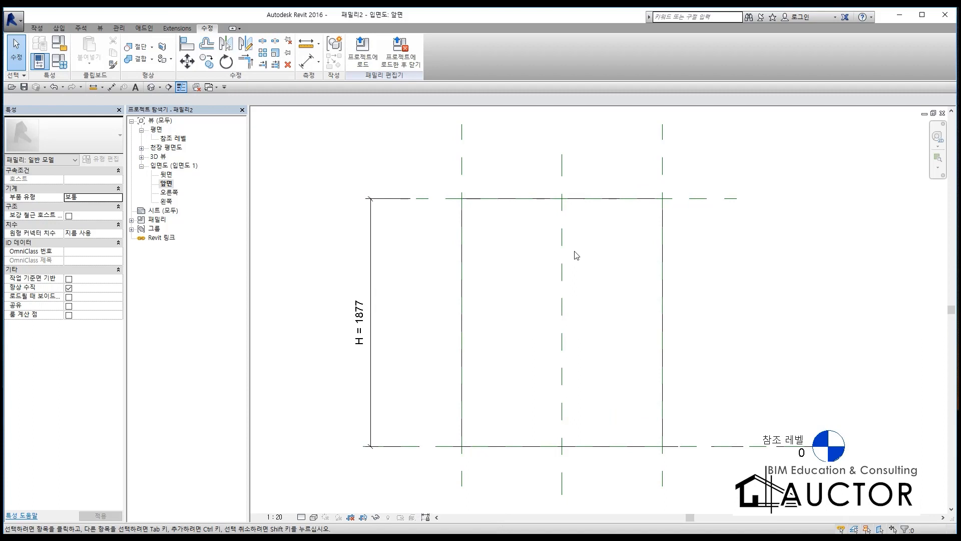
Step: Open the 3D view and set the family type parameters D to 40, H to 100 and W to 400
key("3")
key("d")
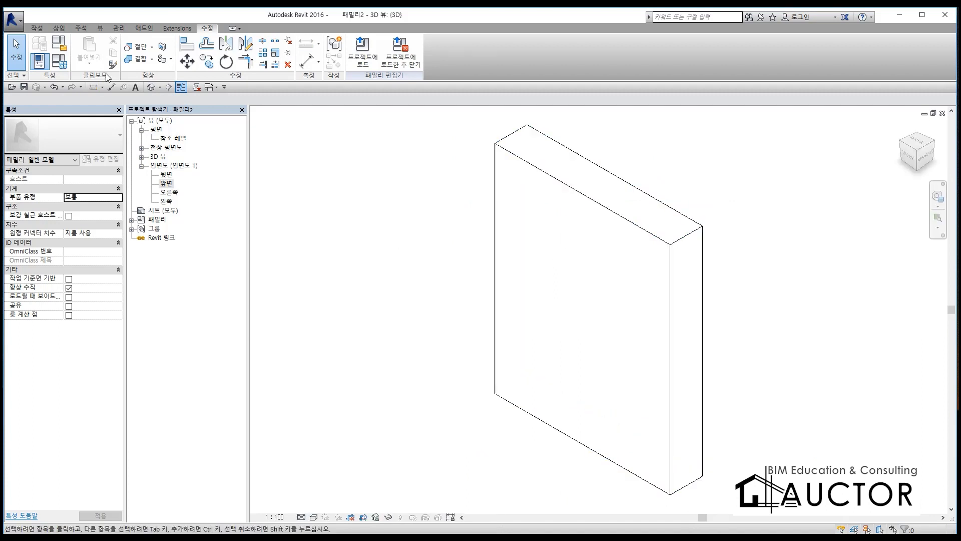
left_click(59, 60)
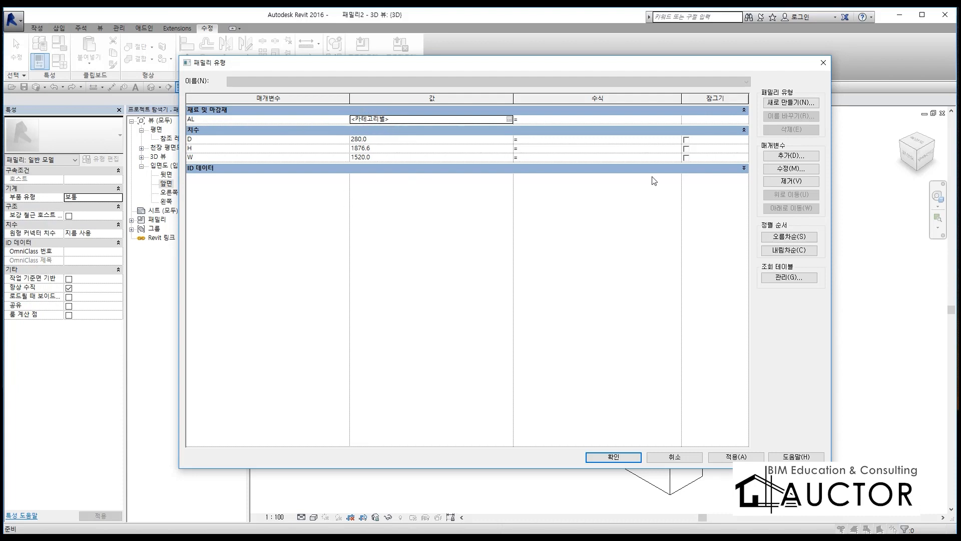
left_click(362, 121)
left_click(399, 140)
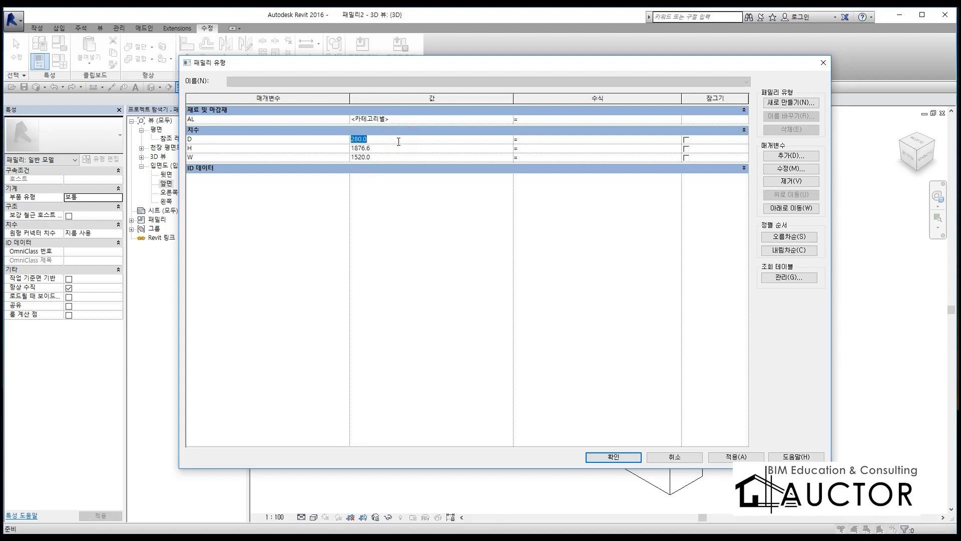
type("40")
left_click(397, 149)
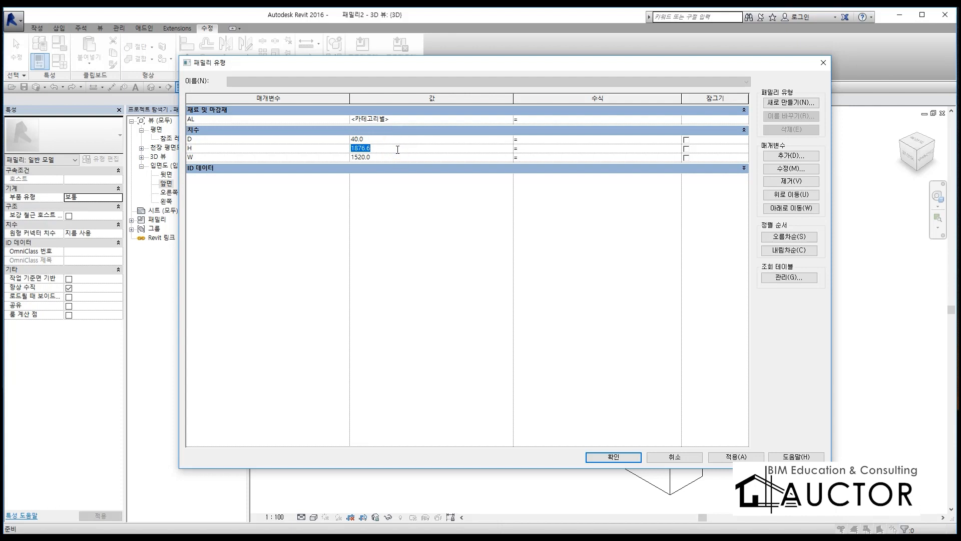
type("100")
left_click(395, 157)
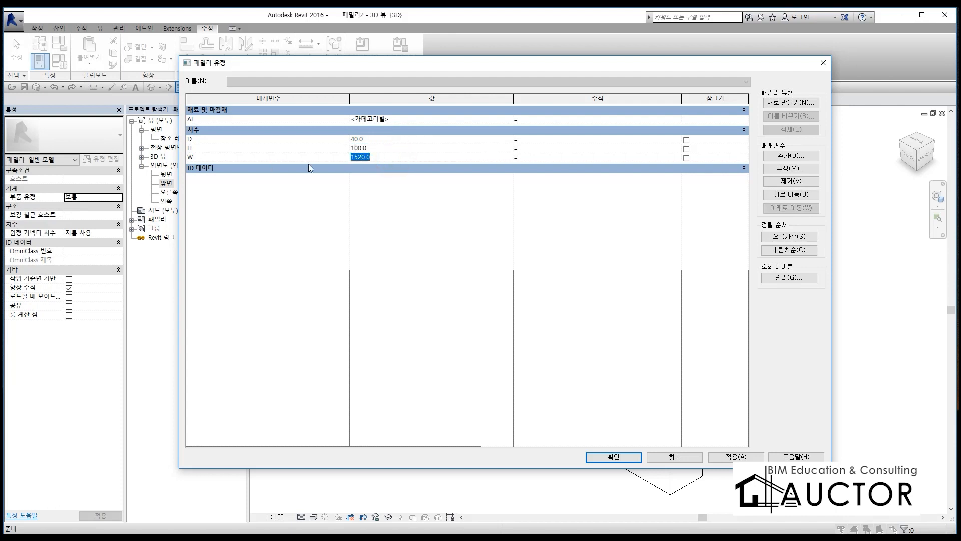
type("400")
left_click(618, 455)
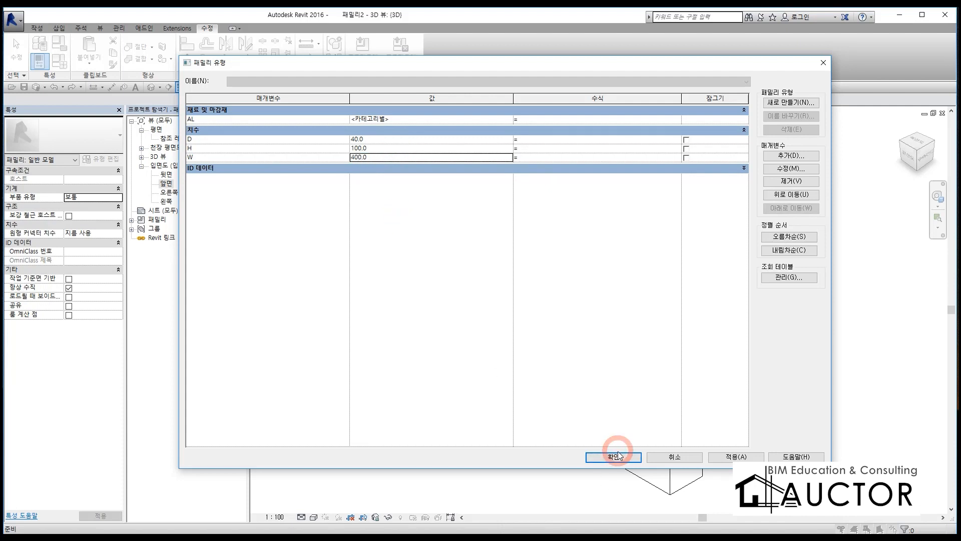
Step: Display the bar in the 3D view with a shaded visual style
scroll(615, 446, "up", 8)
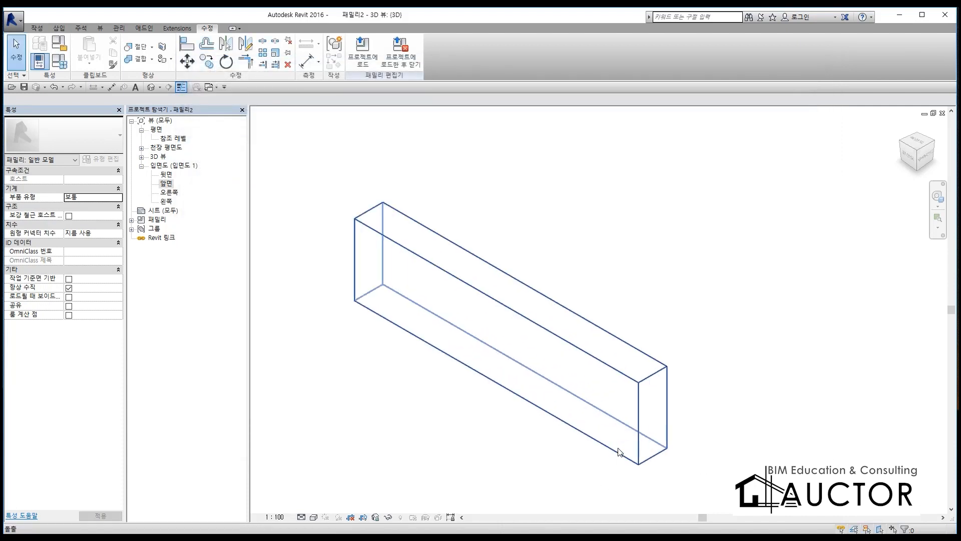
left_click(350, 516)
left_click(350, 477)
middle_click_drag(375, 358, 462, 309)
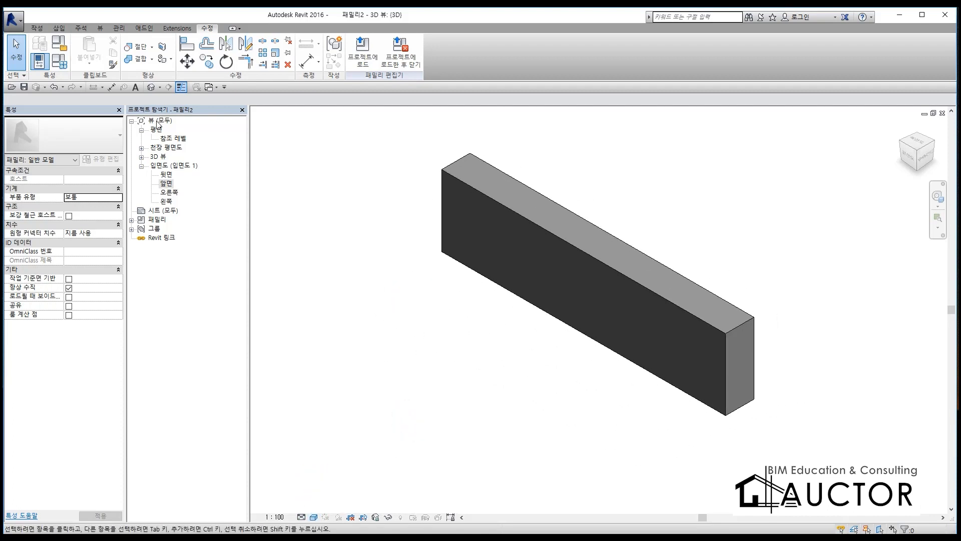
Step: Tile the open windows so the bar's 3D view sits beside the trench drain family's floor plan
left_click(103, 29)
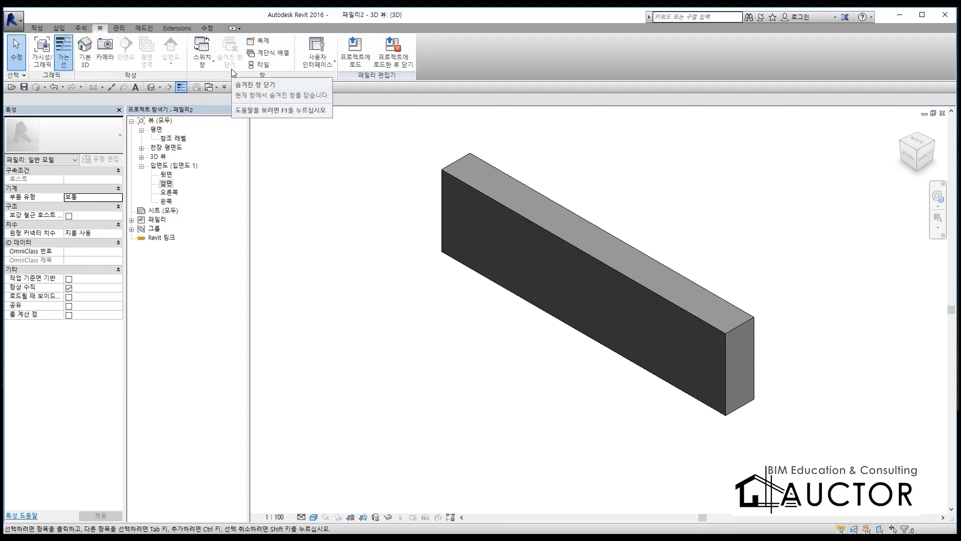
left_click(423, 416)
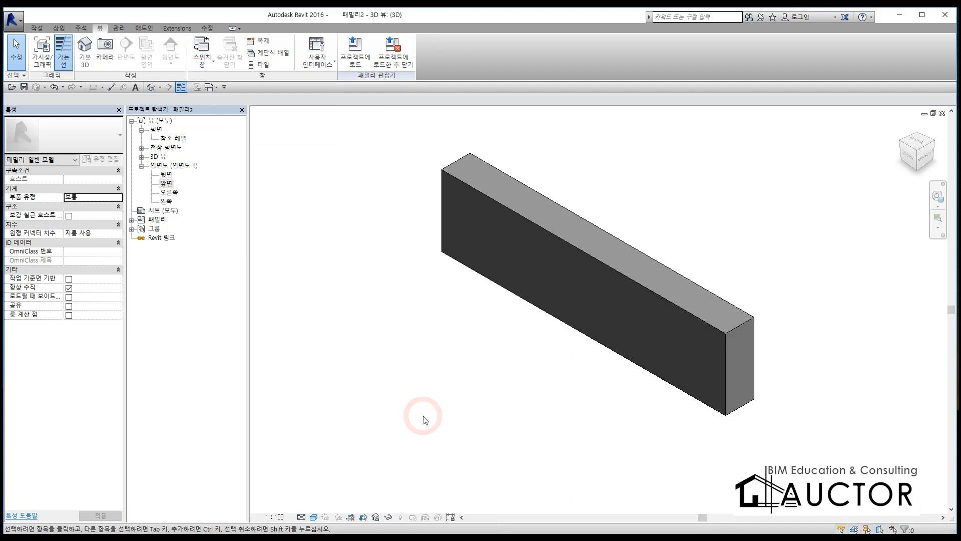
key("w")
key("t")
middle_click_drag(458, 335, 287, 350)
key("F12")
mouse_move(421, 350)
left_mouse_down()
mouse_move(452, 300)
mouse_move(416, 326)
left_mouse_up()
mouse_move(412, 296)
left_mouse_down()
mouse_move(655, 259)
mouse_move(671, 266)
left_mouse_up()
left_click_drag(647, 235, 642, 272)
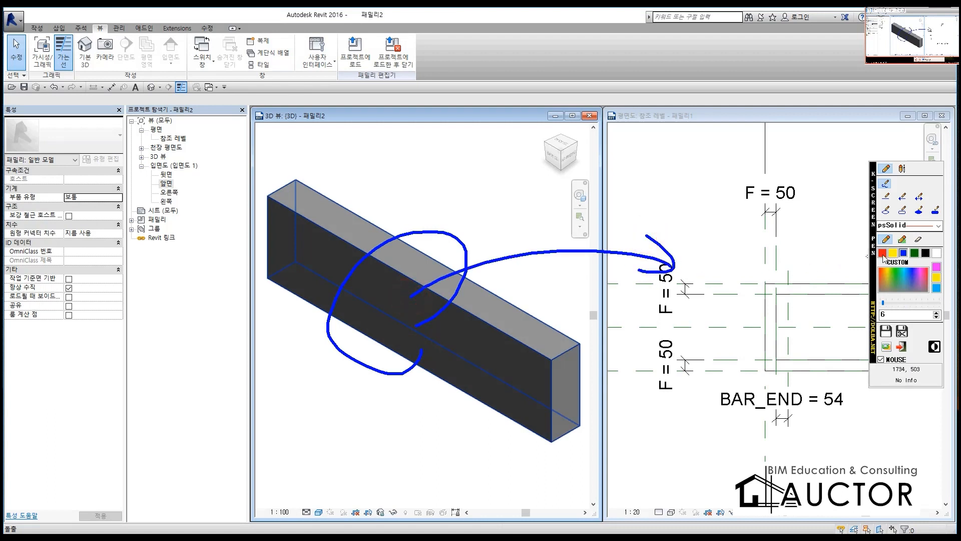
left_click_drag(403, 264, 622, 234)
key("F12")
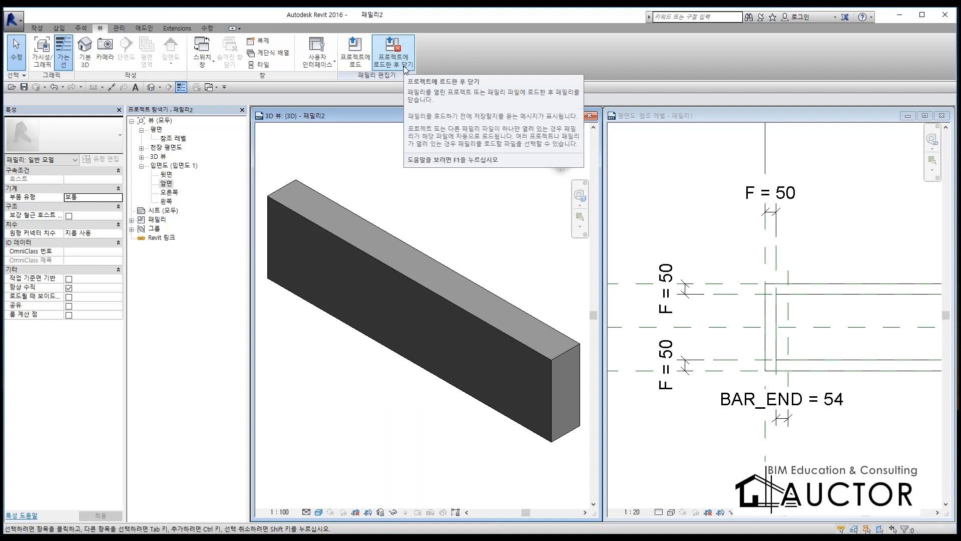
left_click(410, 164)
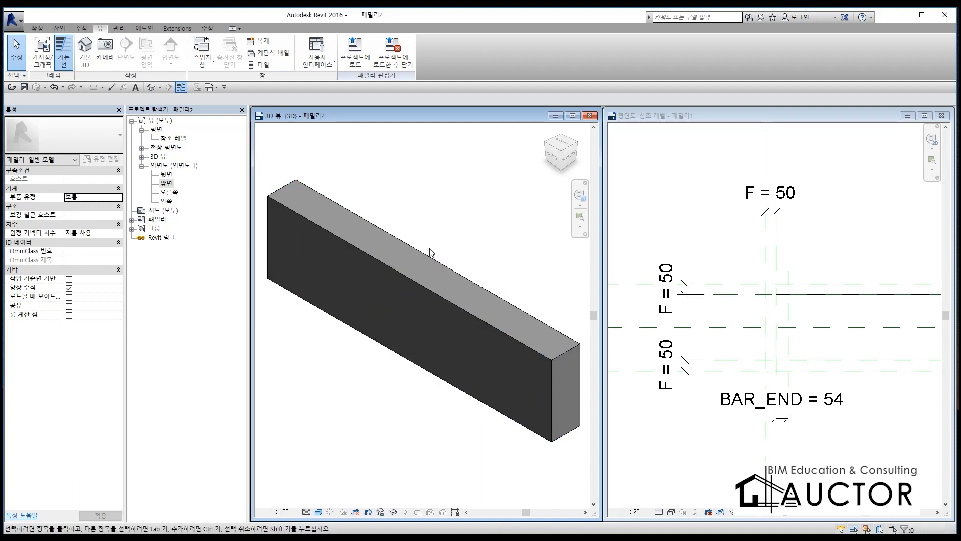
left_click(362, 364)
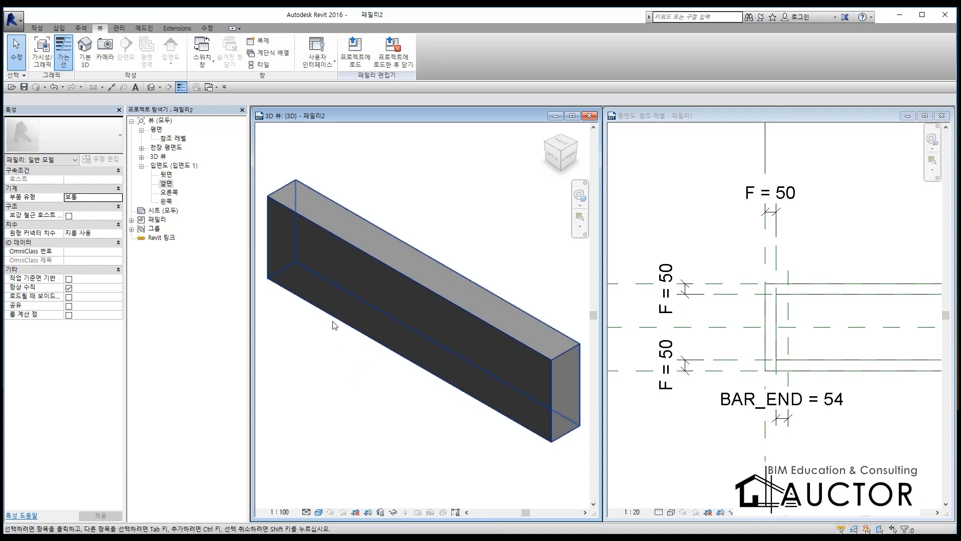
Step: Save the bar family as 패밀리2 in the desktop folder 새 폴더 > dwg-l04
left_click(22, 28)
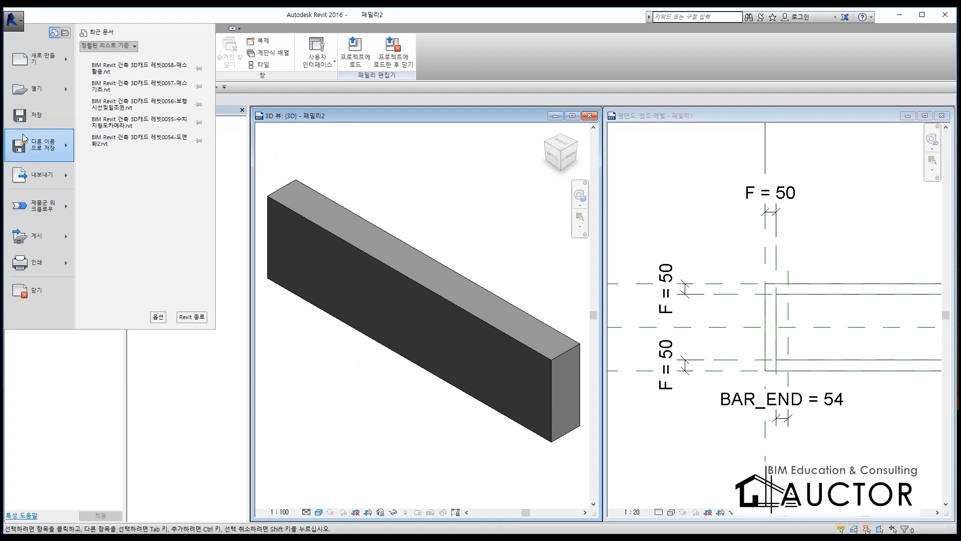
left_click(44, 116)
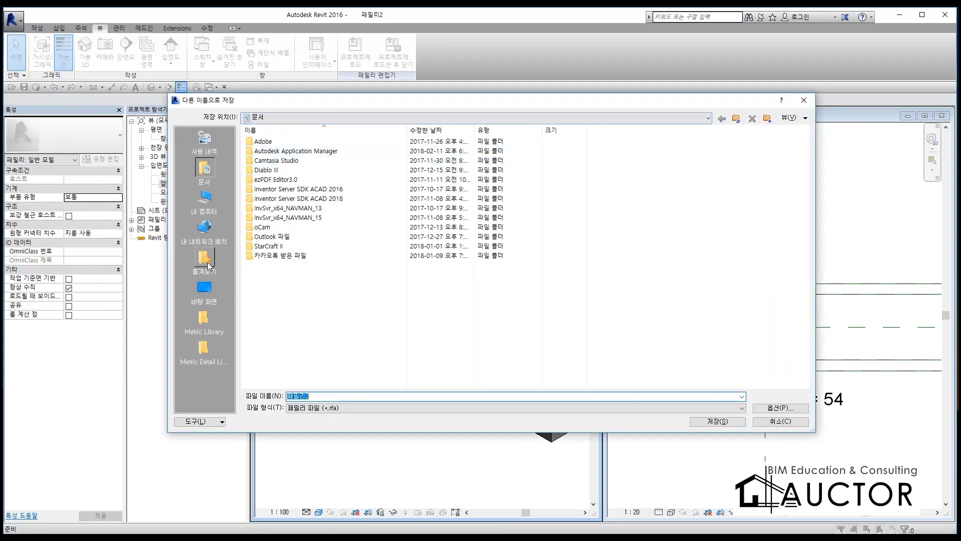
left_click(204, 287)
double_click(259, 207)
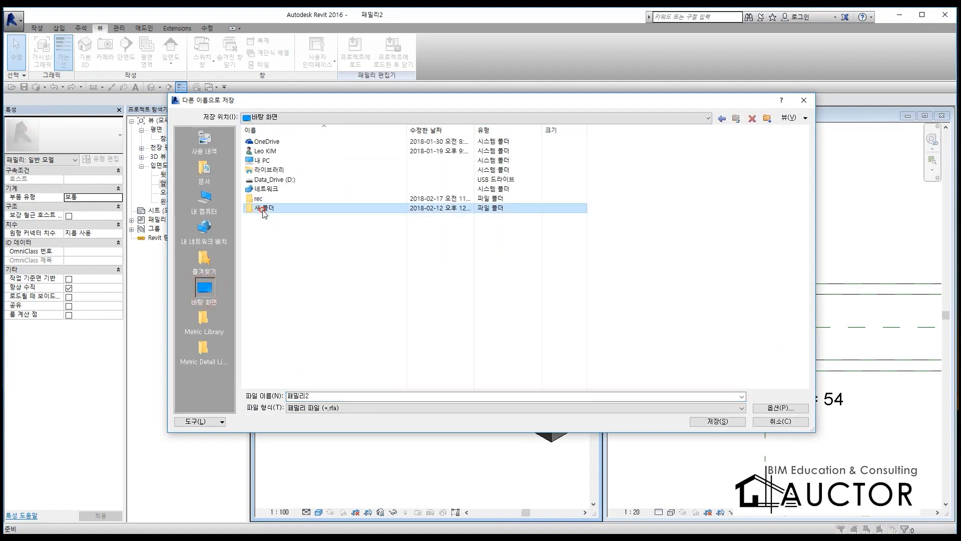
left_click(267, 143)
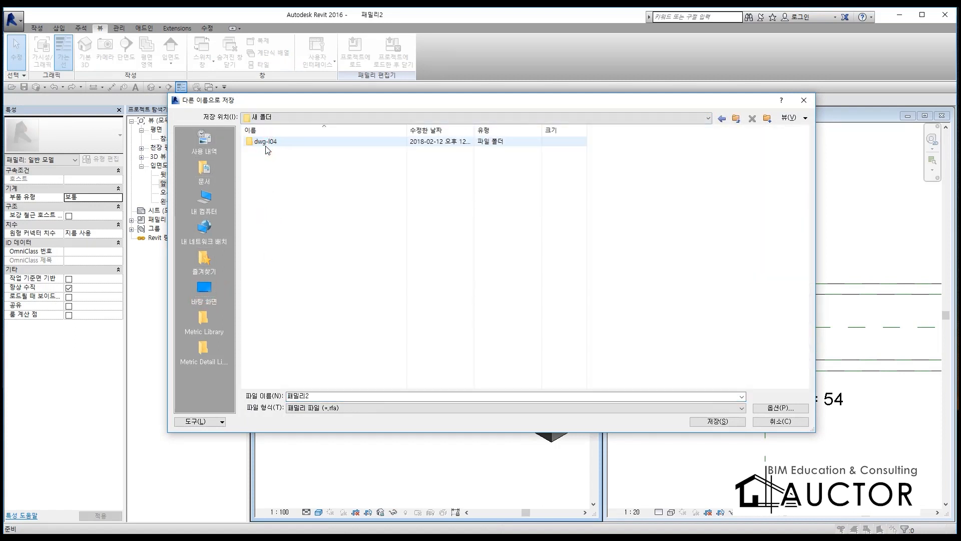
double_click(268, 143)
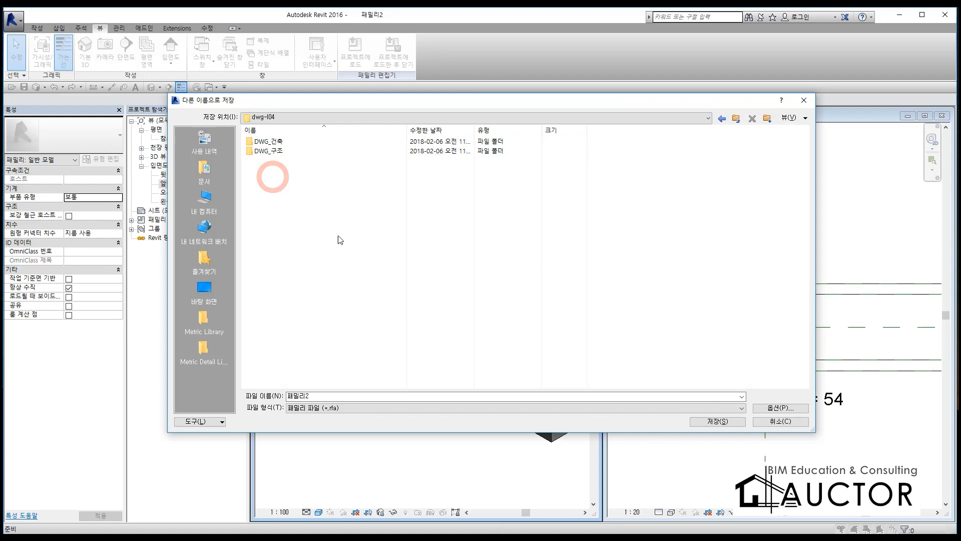
left_click(713, 421)
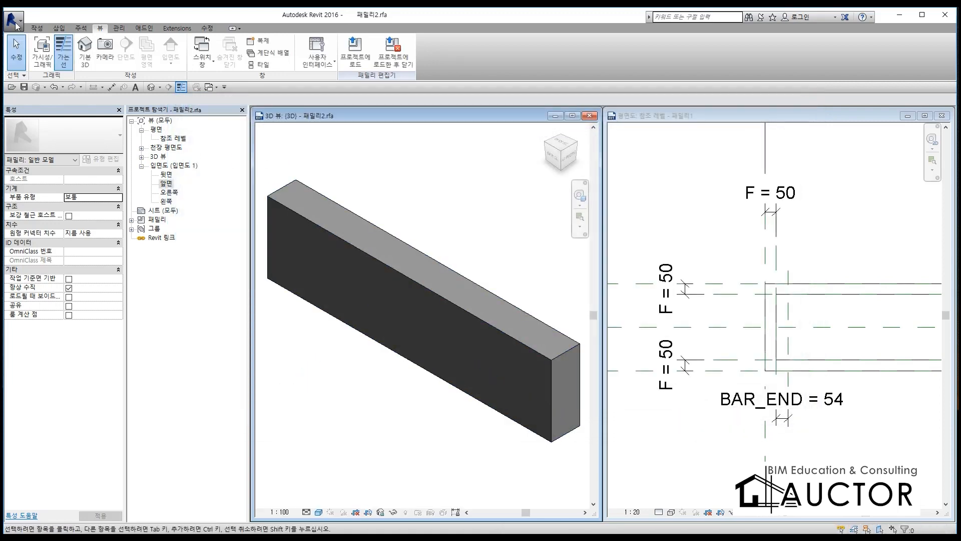
Step: Try to delete 패밀리2.rfa while saving the family under a new name, and save it in dwg-l04 as BAR
left_click(17, 25)
left_click(119, 93)
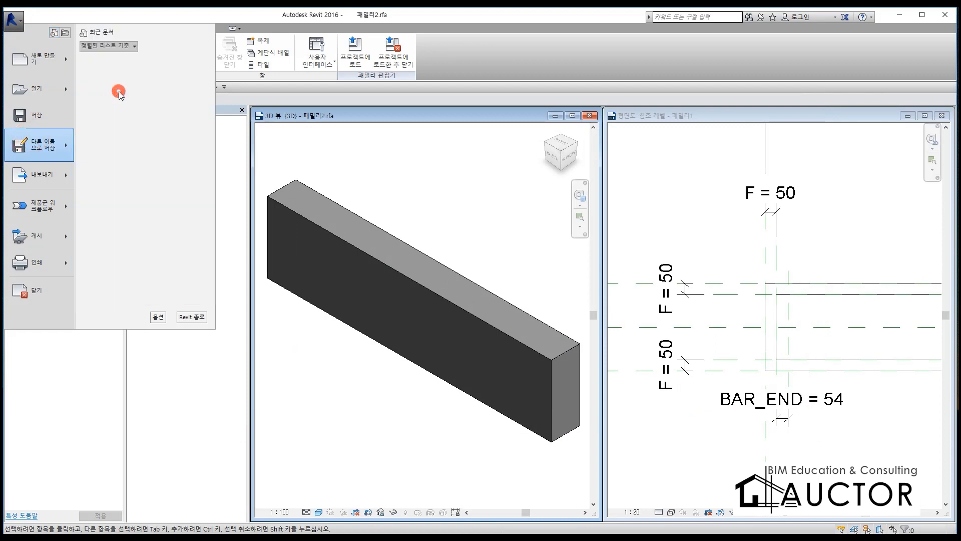
left_click(281, 166)
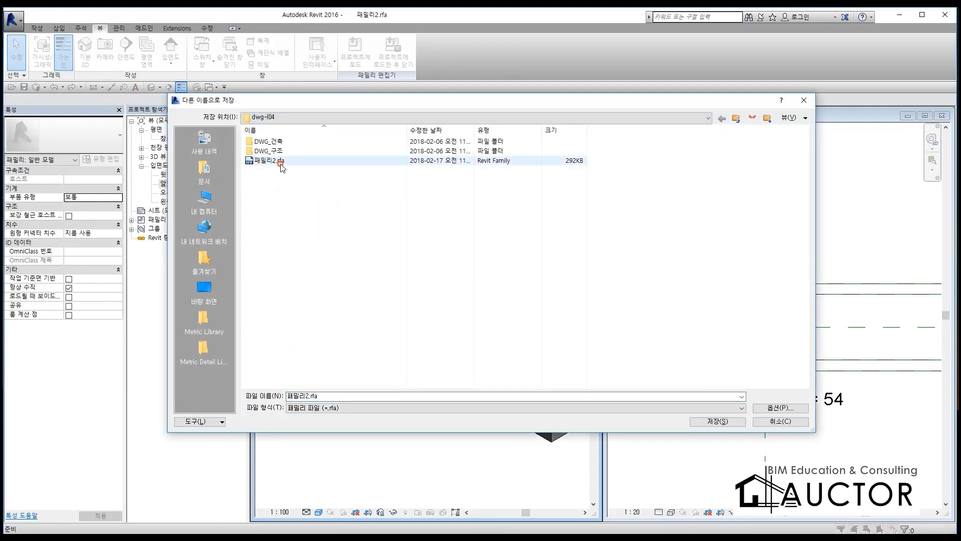
right_click(280, 165)
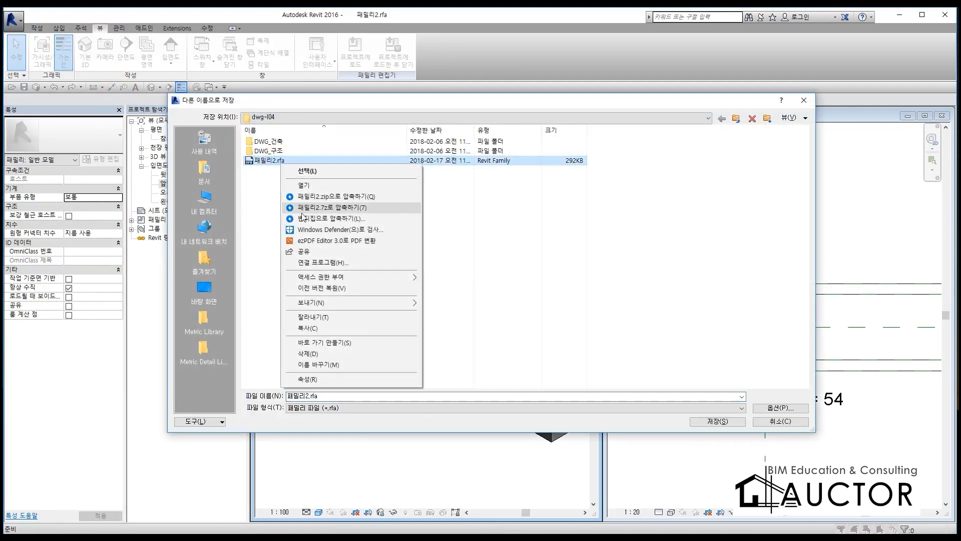
left_click(322, 354)
left_click(311, 262)
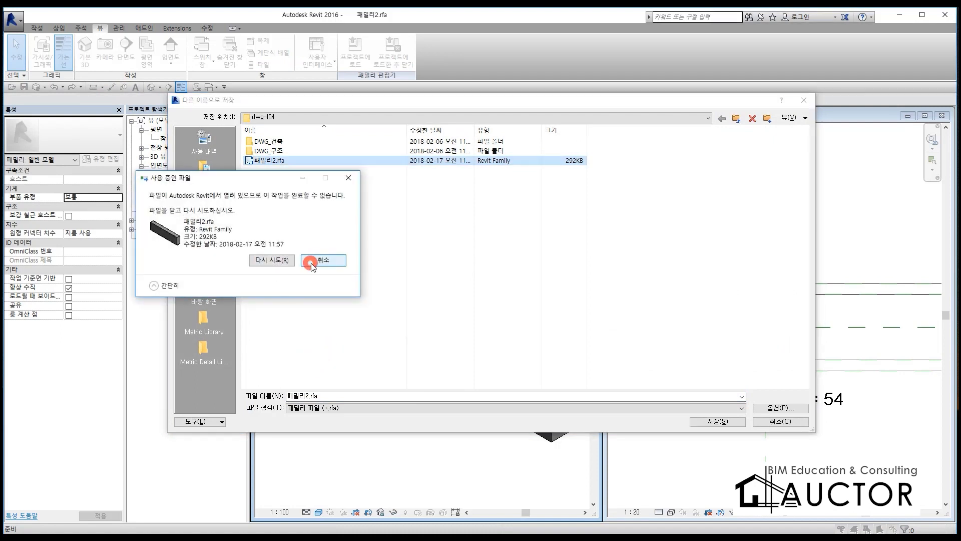
double_click(335, 396)
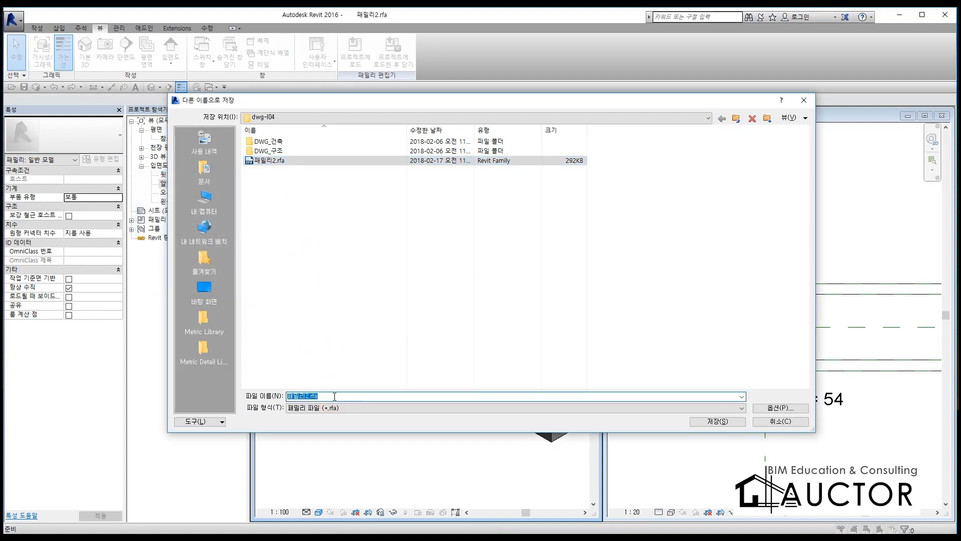
type("BAR")
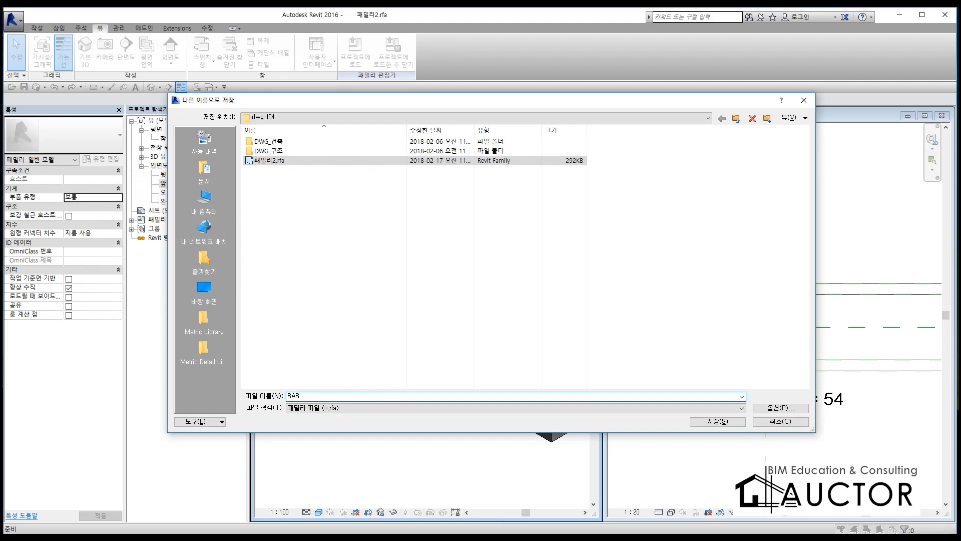
left_click(717, 421)
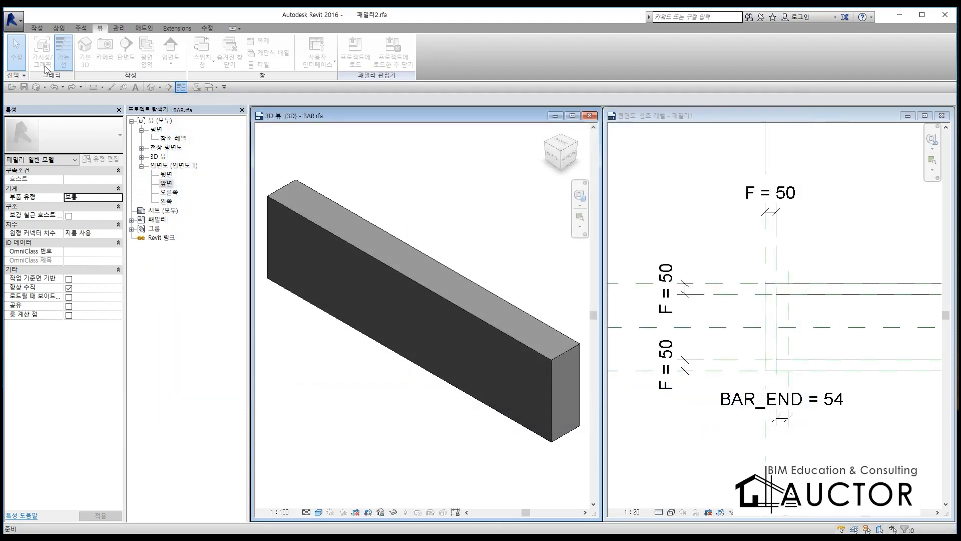
Step: Delete the redundant 패밀리2.rfa from the dwg-l04 folder through the family's Save As dialog, without saving again
left_click(13, 20)
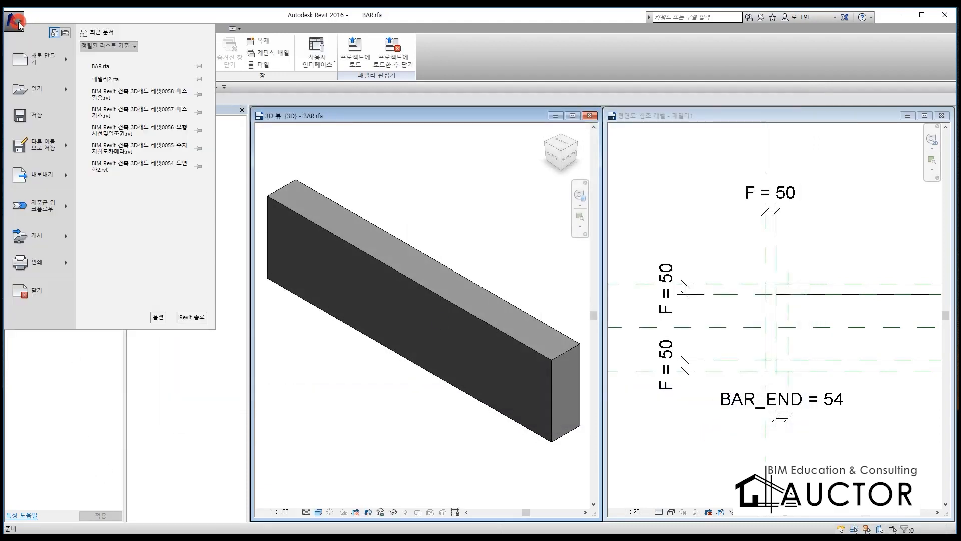
left_click(40, 152)
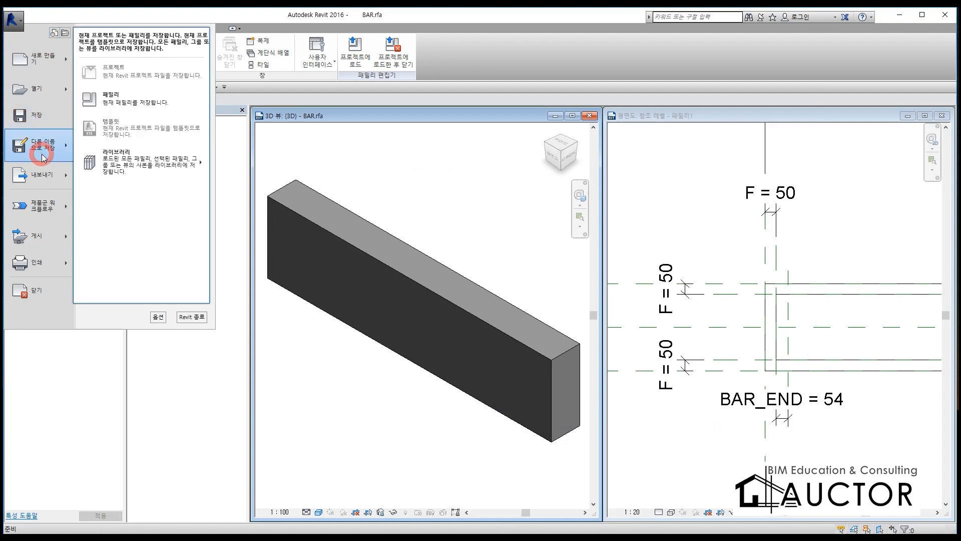
left_click(116, 98)
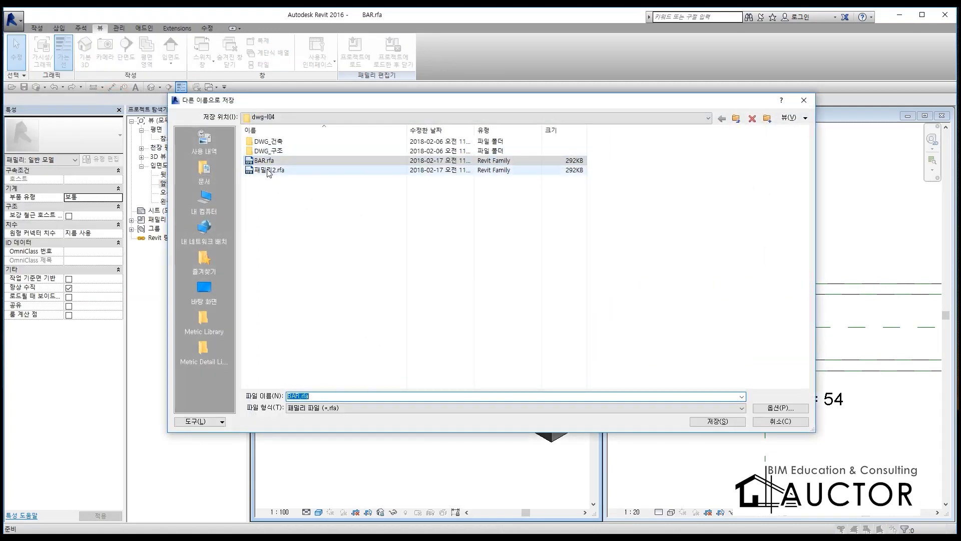
left_click(269, 170)
right_click(269, 176)
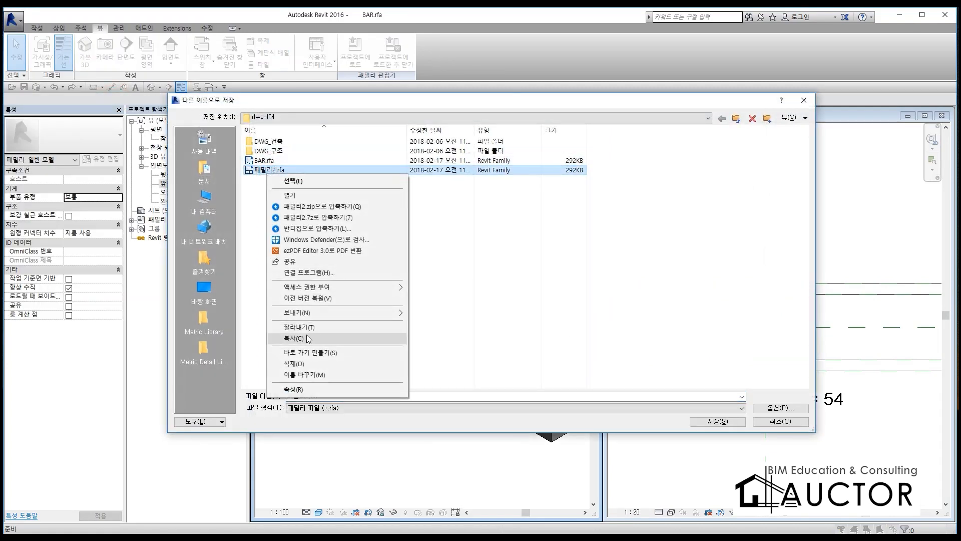
left_click(301, 363)
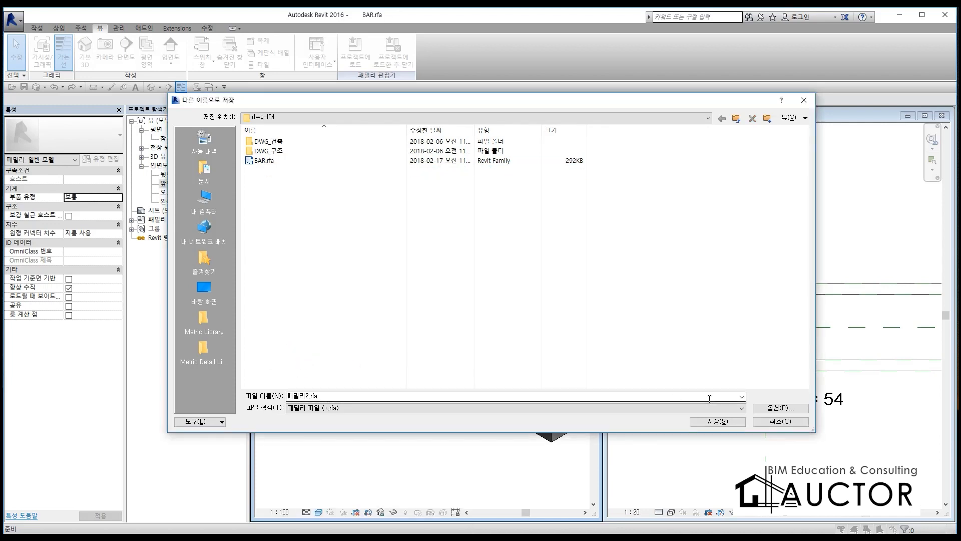
left_click(774, 425)
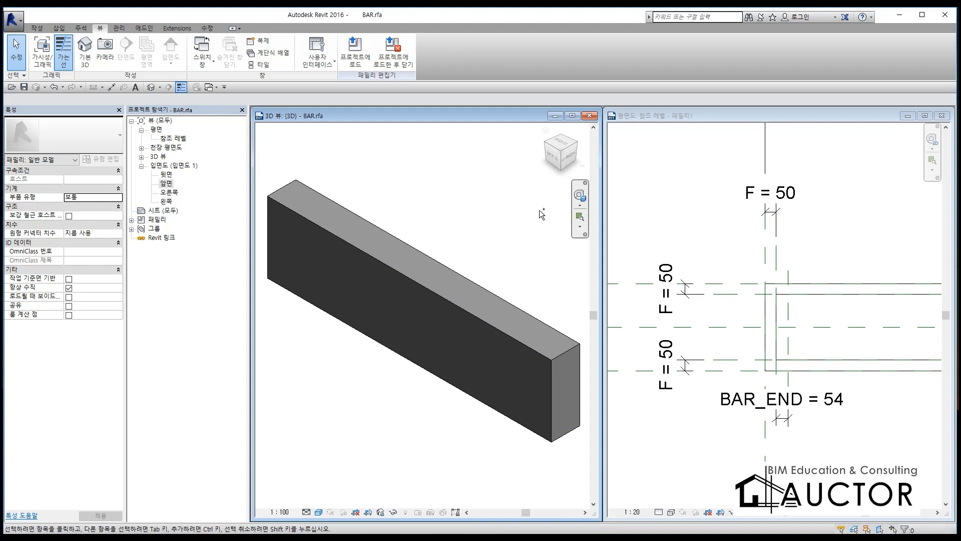
key("F9")
mouse_move(462, 297)
left_mouse_down()
mouse_move(502, 238)
mouse_move(483, 272)
left_mouse_up()
left_click_drag(437, 271, 739, 257)
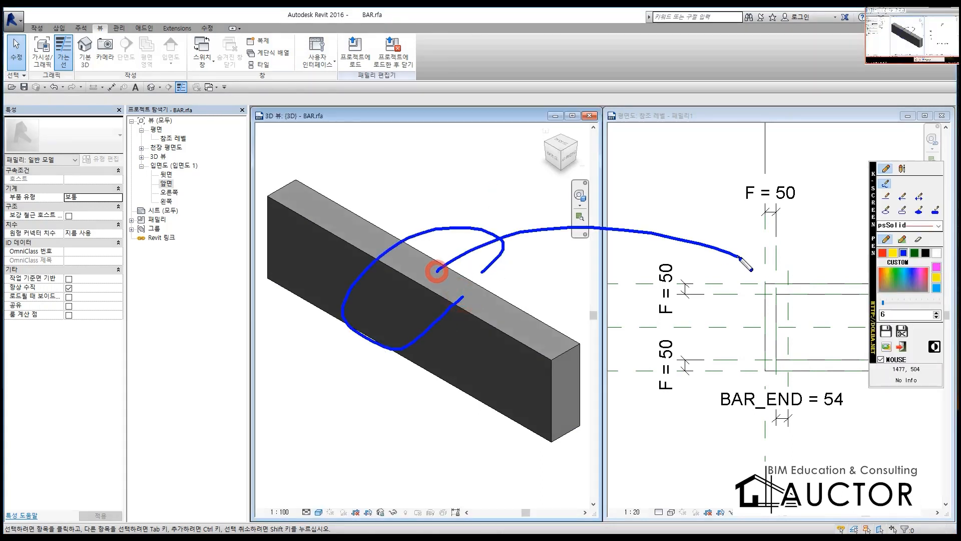
left_click_drag(707, 229, 663, 265)
mouse_move(413, 70)
left_mouse_down()
mouse_move(364, 50)
mouse_move(407, 84)
left_mouse_up()
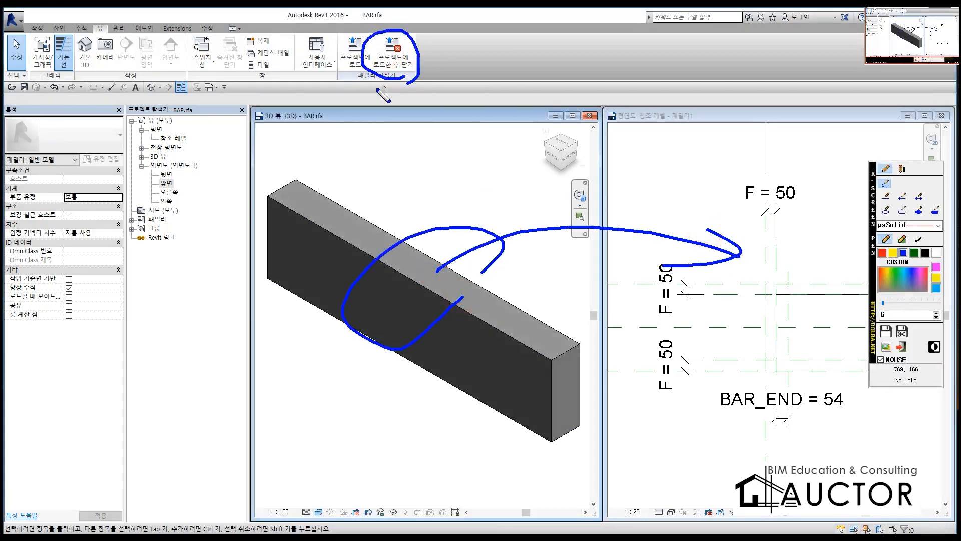
Step: Load the BAR family into the trench drain family while closing it, and maximize the floor plan without placing an instance
key("F9")
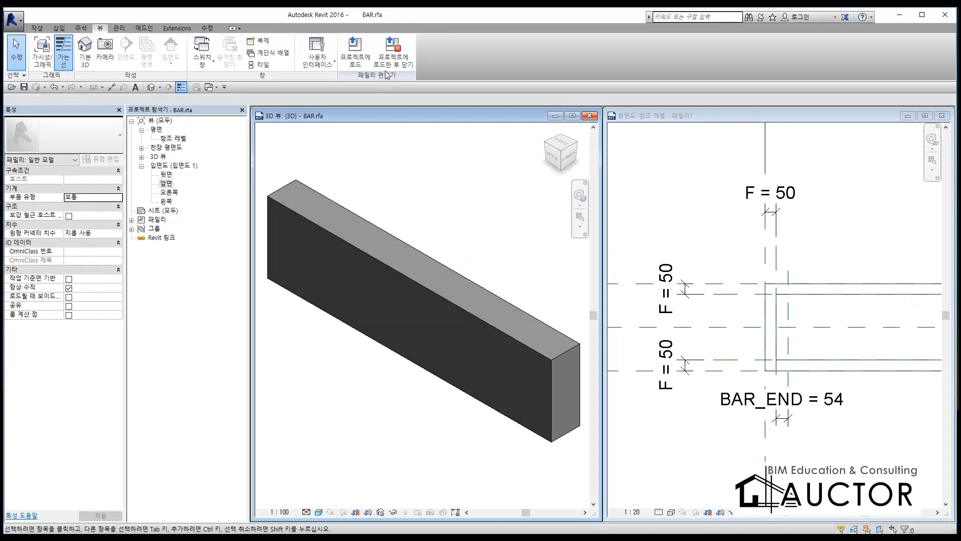
left_click(393, 55)
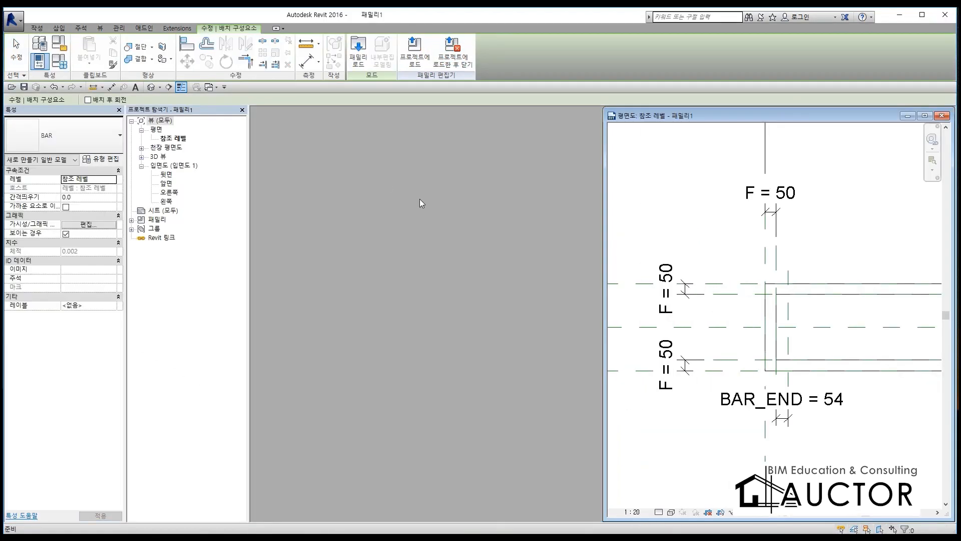
left_click(925, 115)
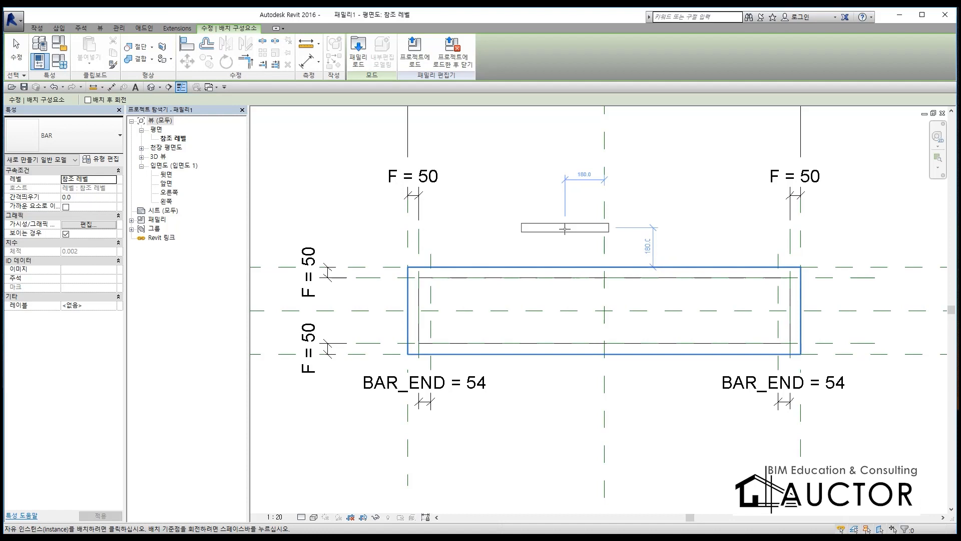
key("Escape")
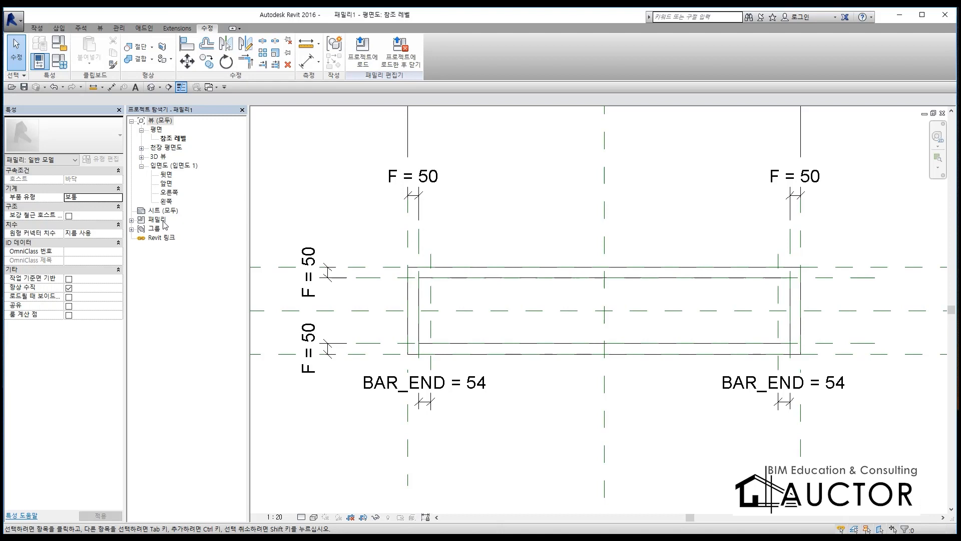
Step: Create an instance of the loaded BAR type, rotated 90 degrees, at the intersection of the trench drain's centre reference planes
double_click(156, 220)
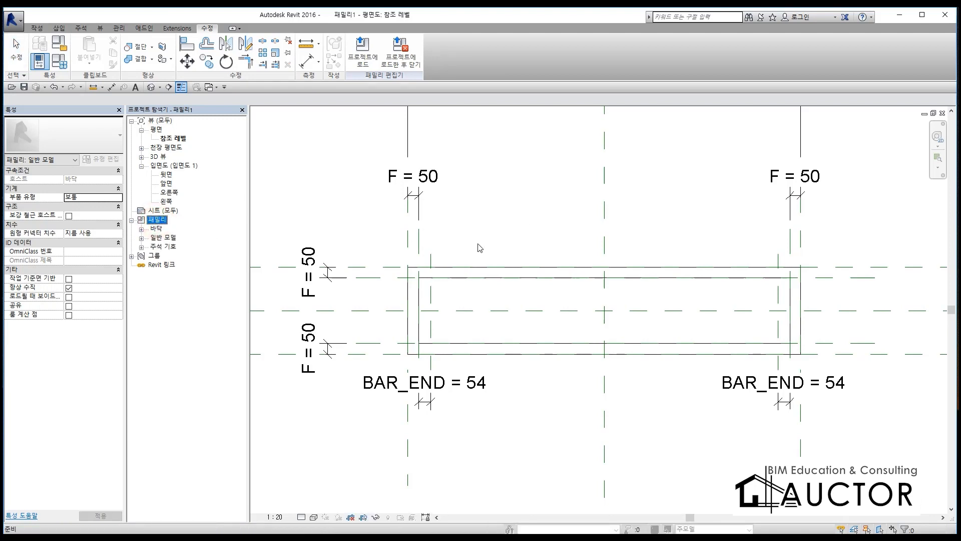
double_click(164, 238)
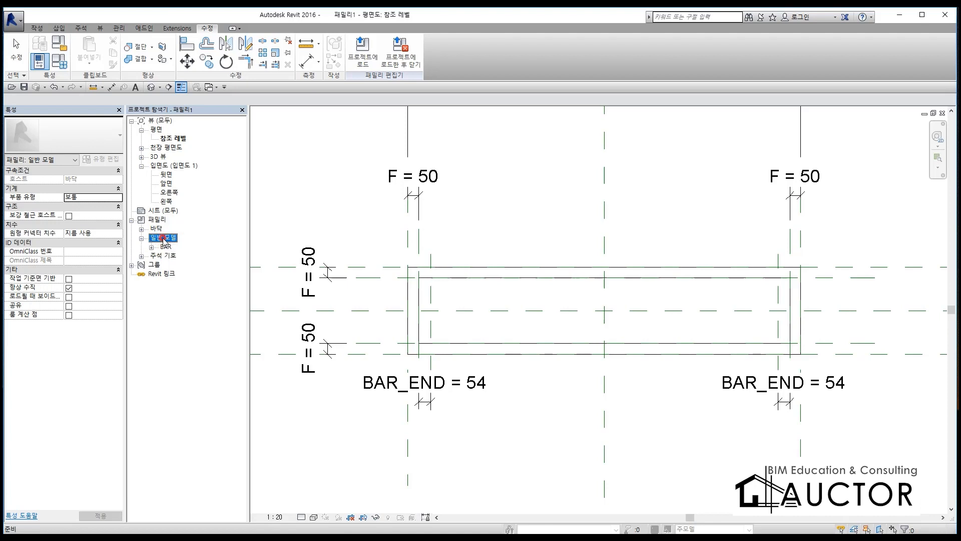
double_click(166, 247)
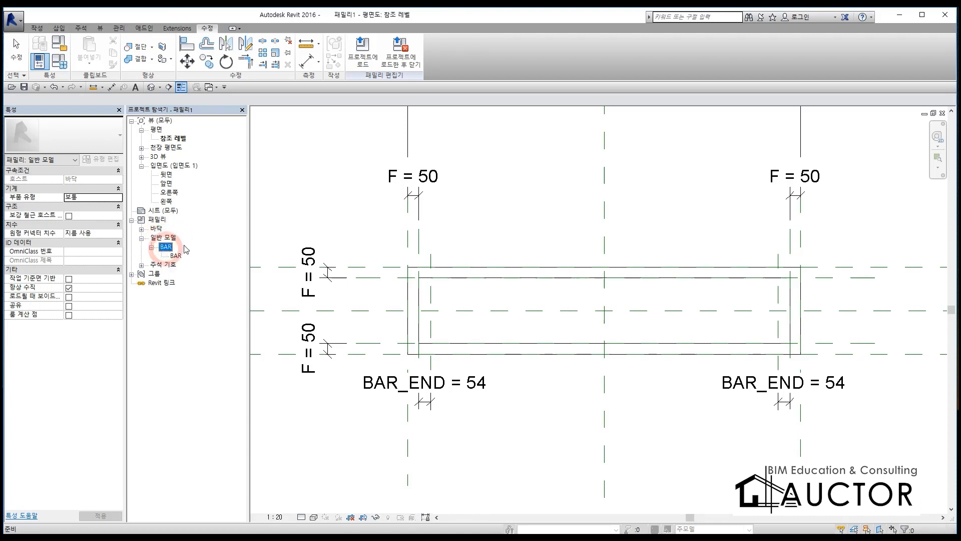
left_click(175, 255)
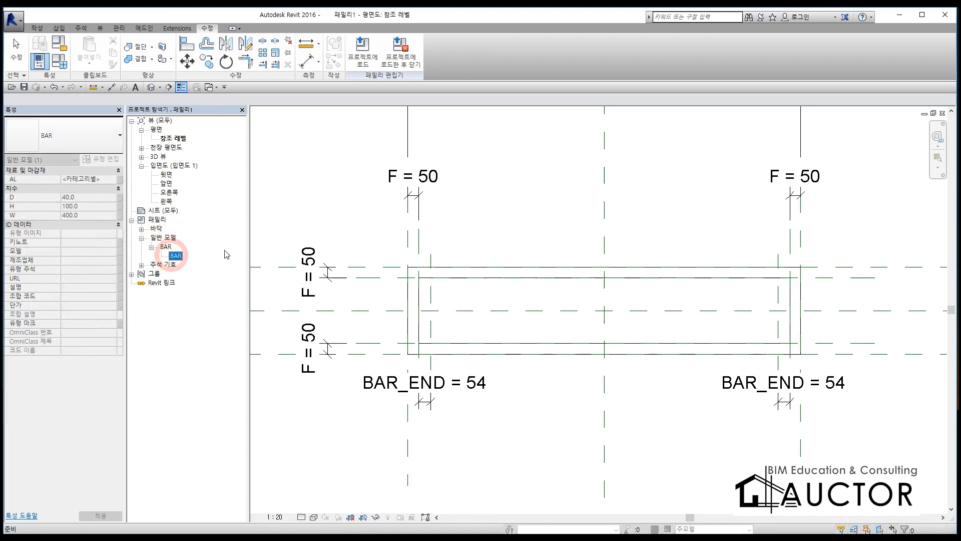
right_click(178, 259)
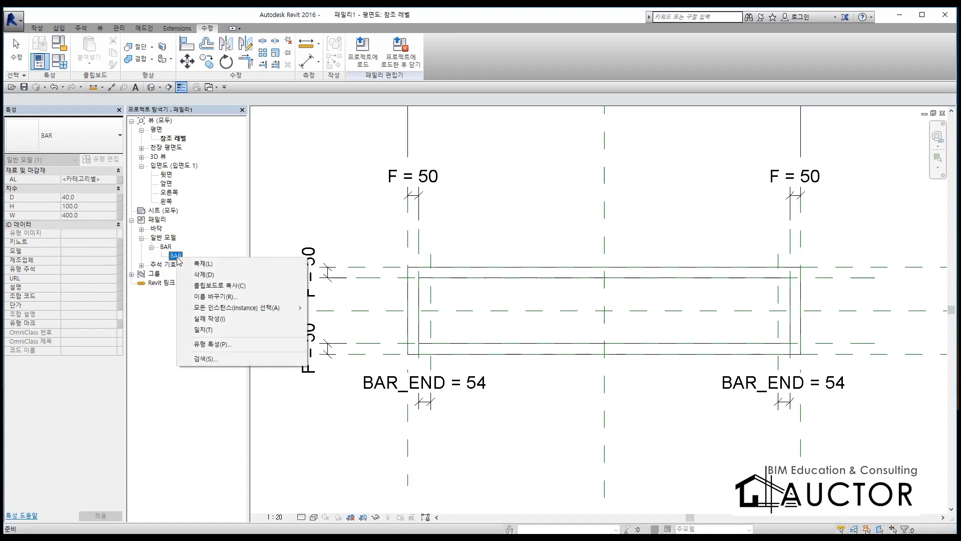
left_click(229, 320)
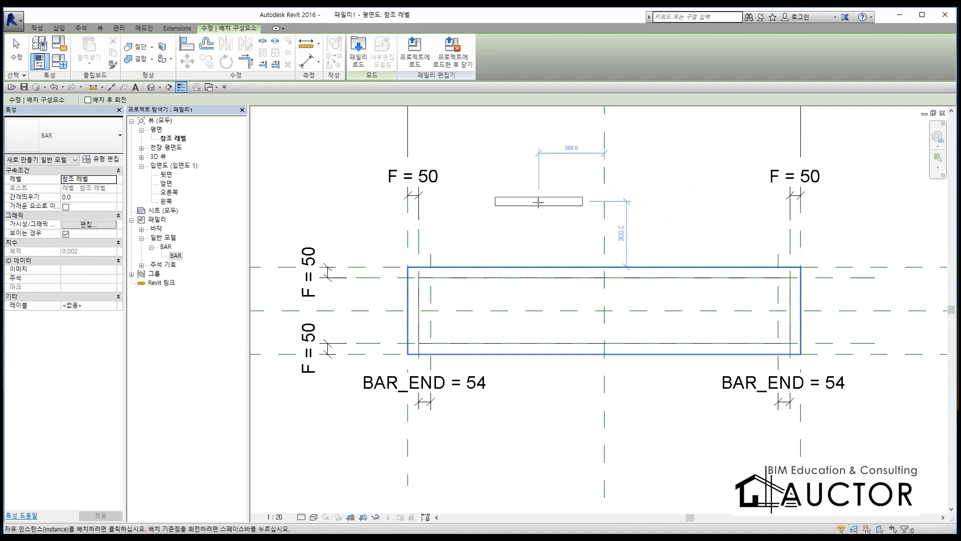
key("space")
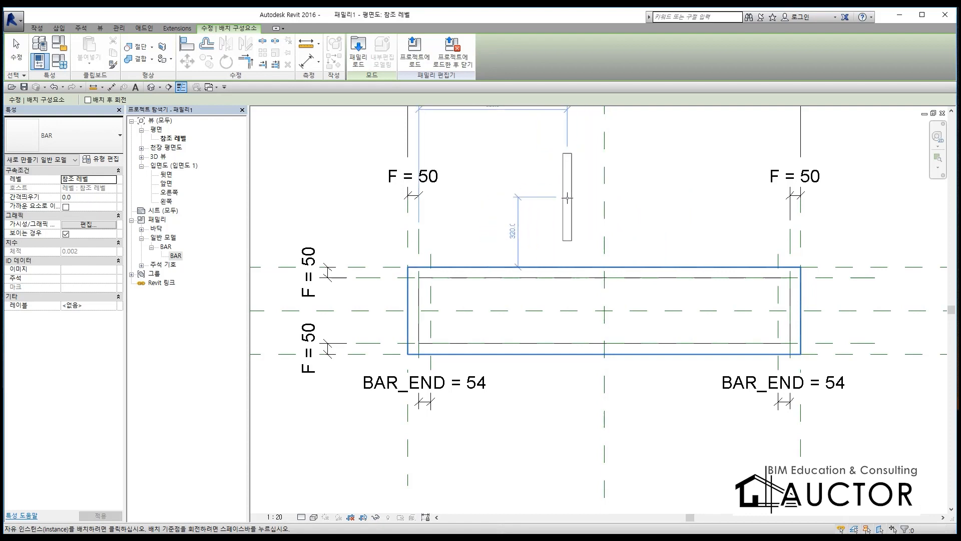
left_click(606, 311)
key("Escape")
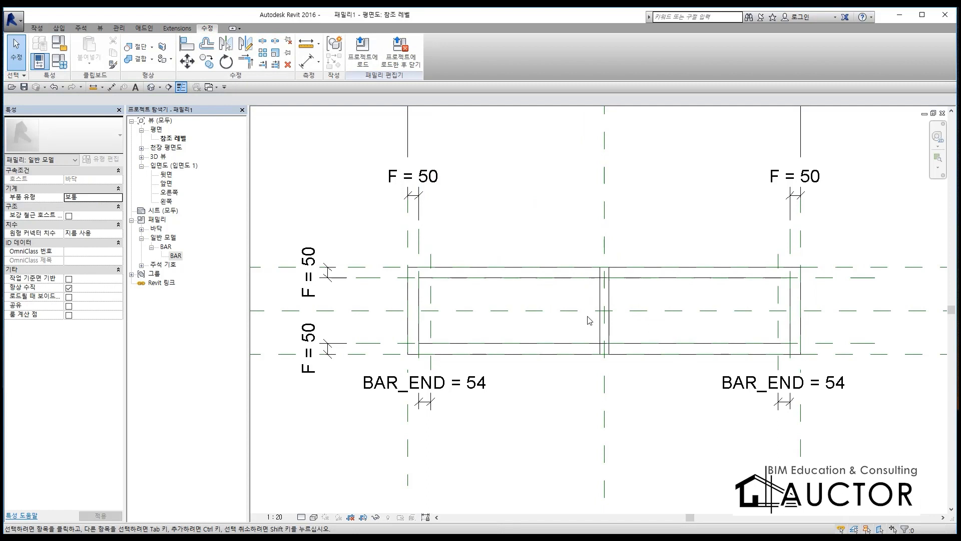
Step: Align the bar's centreline to the BAR_END reference plane at the trench's left end and lock the alignment
scroll(579, 322, "up", 2)
scroll(494, 279, "down", 2)
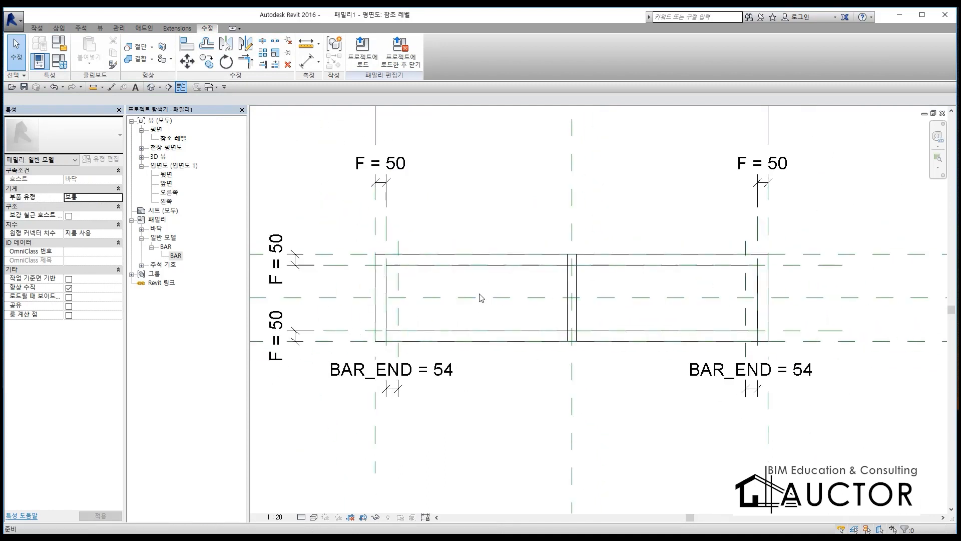
key("a")
key("l")
left_click(399, 245)
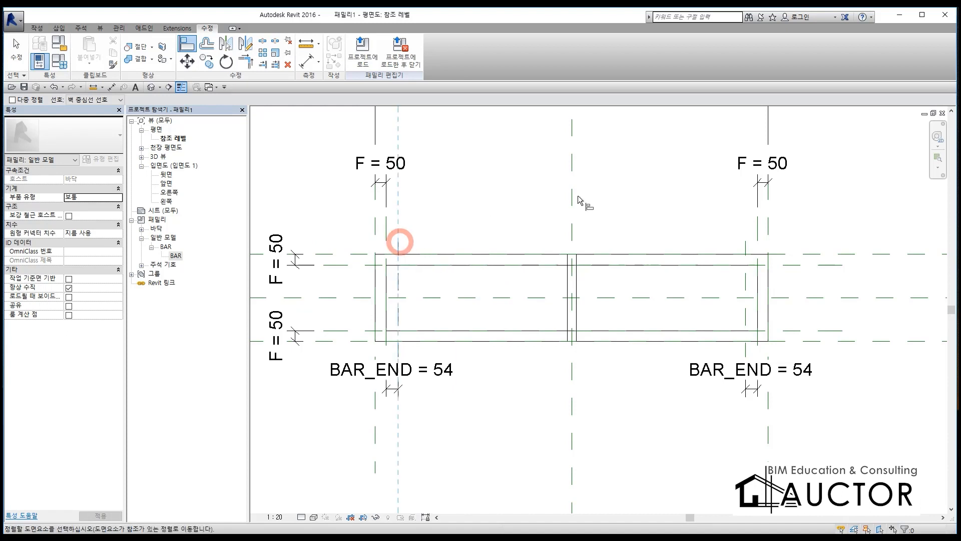
scroll(616, 303, "up", 3)
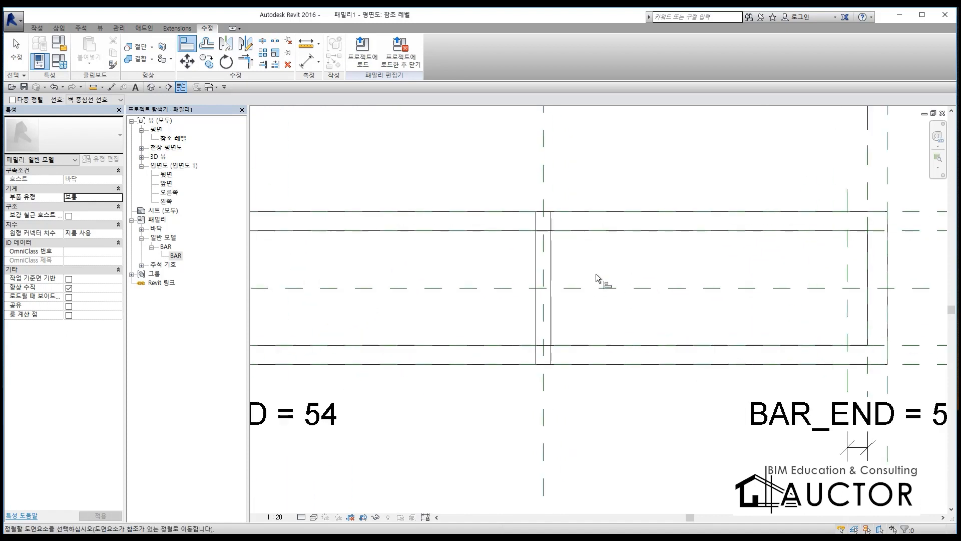
left_click(548, 248)
scroll(564, 256, "down", 3)
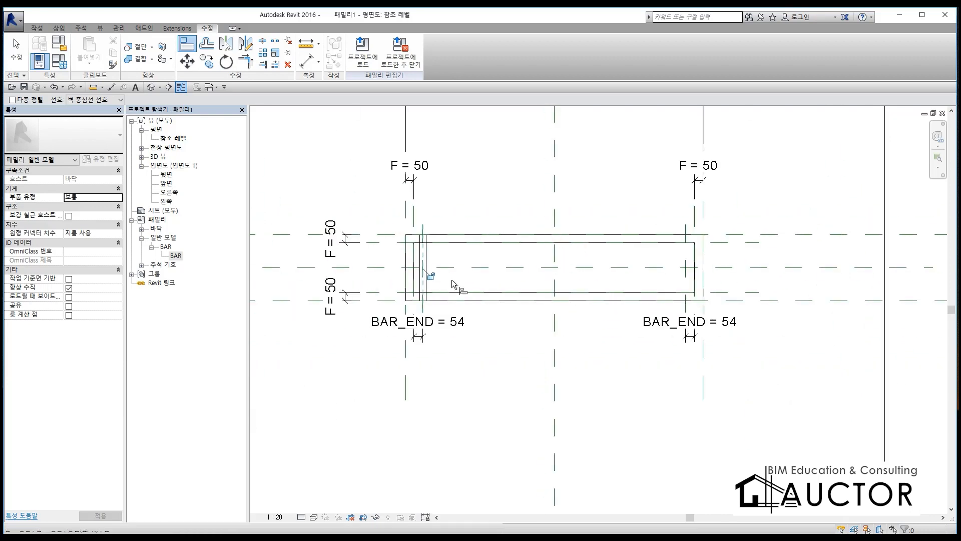
scroll(427, 275, "up", 3)
left_click(415, 268)
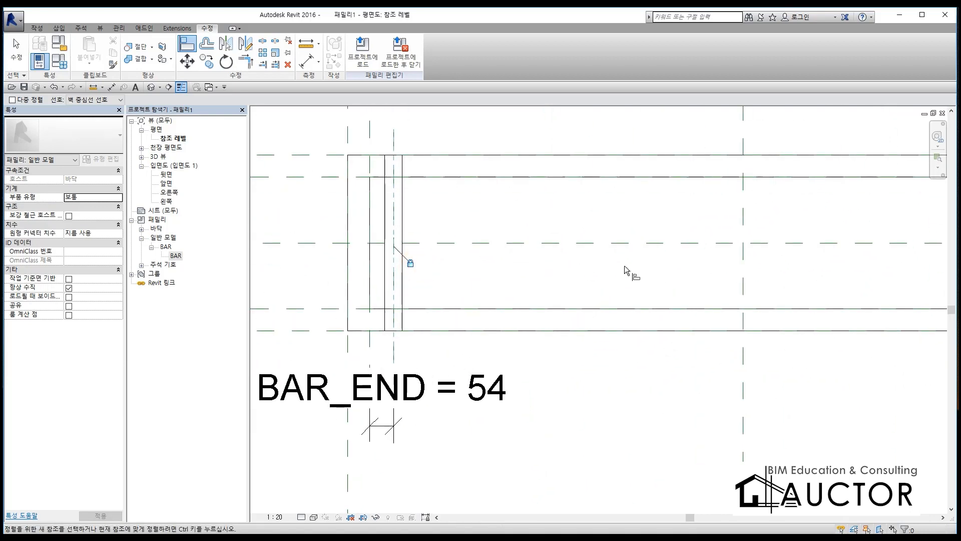
scroll(621, 265, "down", 3)
key("Escape")
scroll(521, 266, "up", 3)
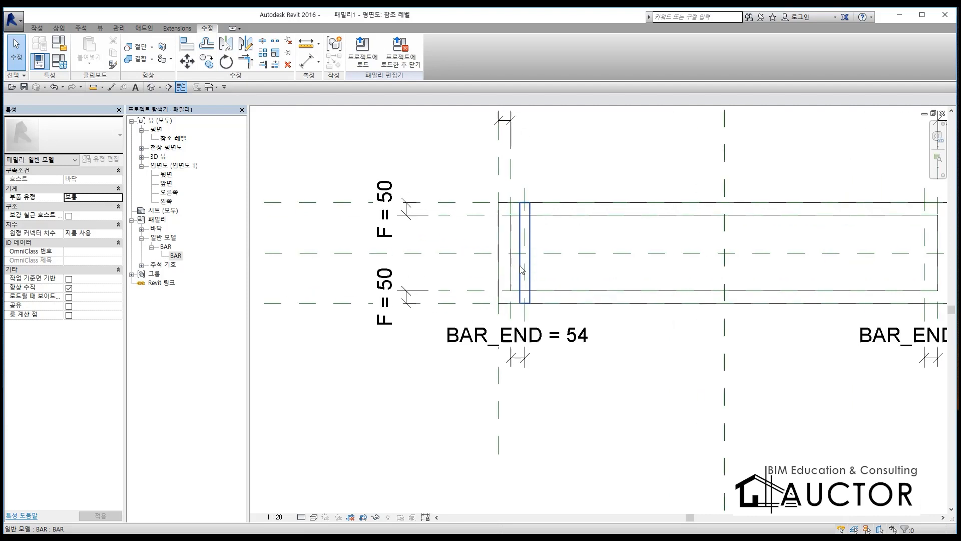
scroll(604, 225, "down", 1)
scroll(605, 225, "down", 3)
scroll(605, 226, "up", 3)
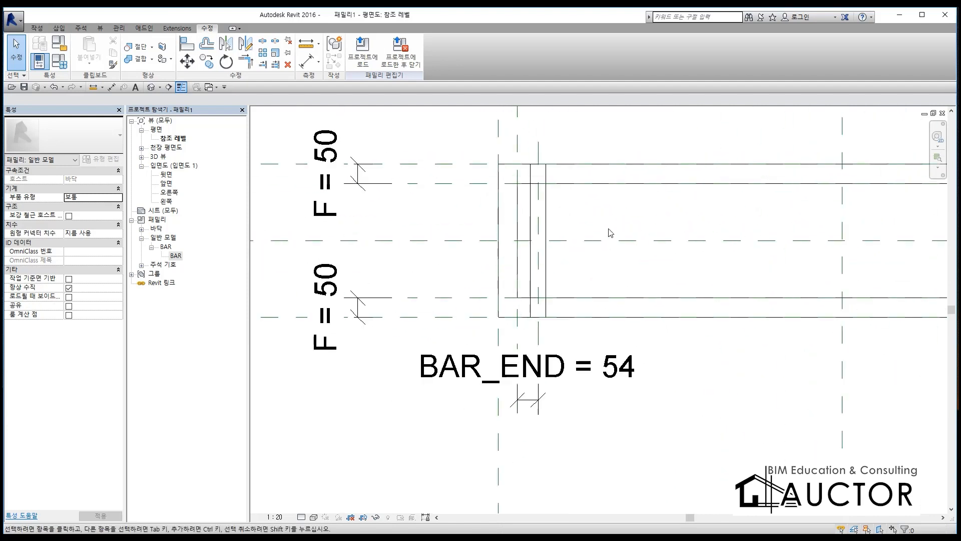
key("ctrl+F12")
left_click_drag(486, 182, 699, 182)
left_click_drag(478, 296, 710, 296)
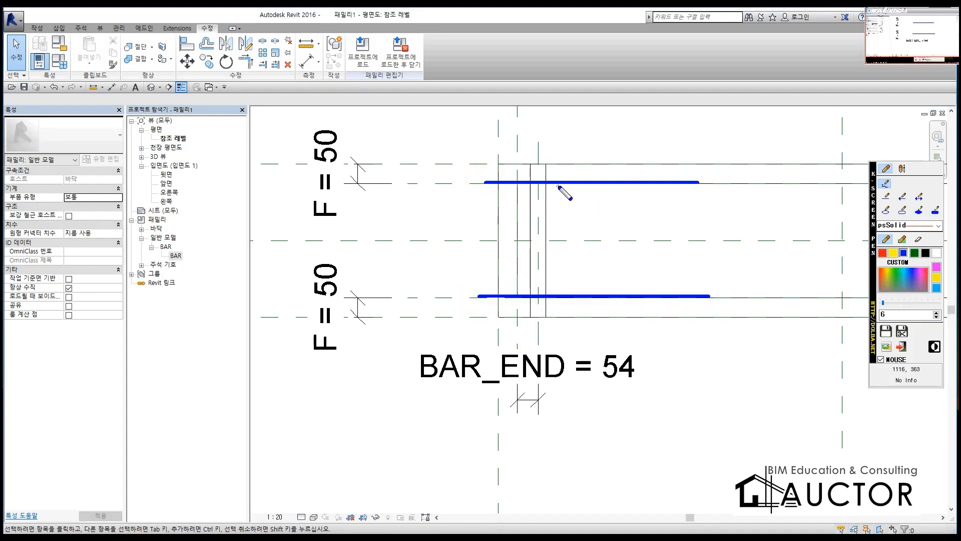
left_click_drag(585, 183, 579, 295)
left_click_drag(613, 207, 668, 252)
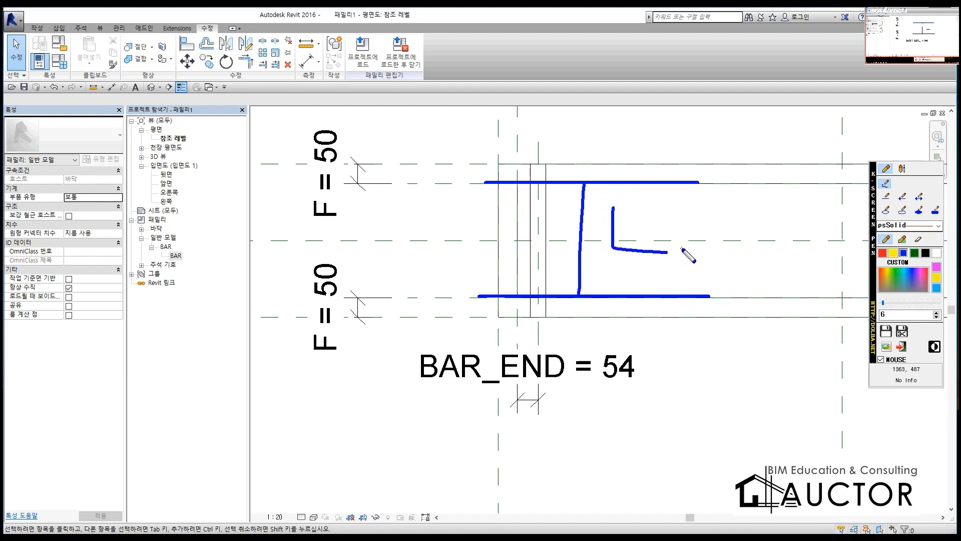
key("Escape")
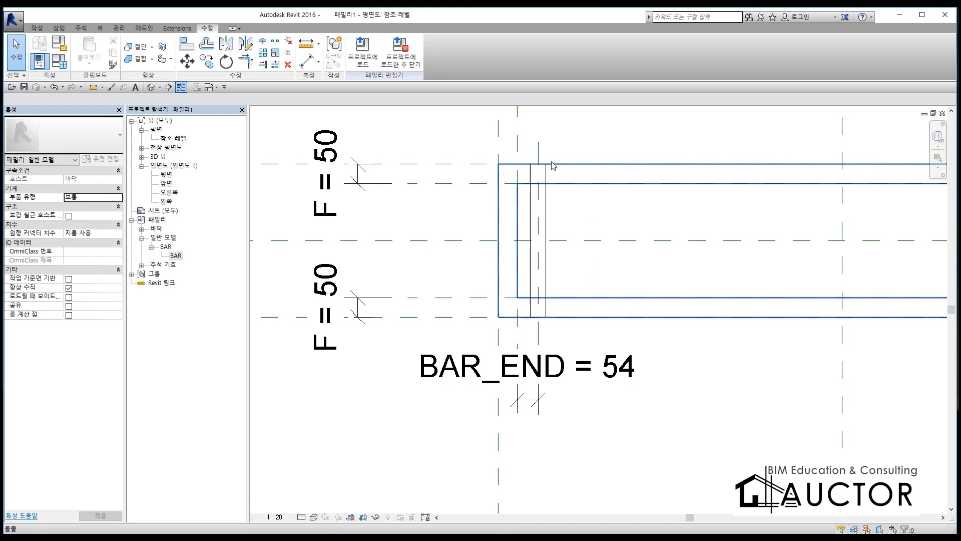
Step: Add a length type parameter named BAR_L under 치수 to the trench drain family
left_click(60, 61)
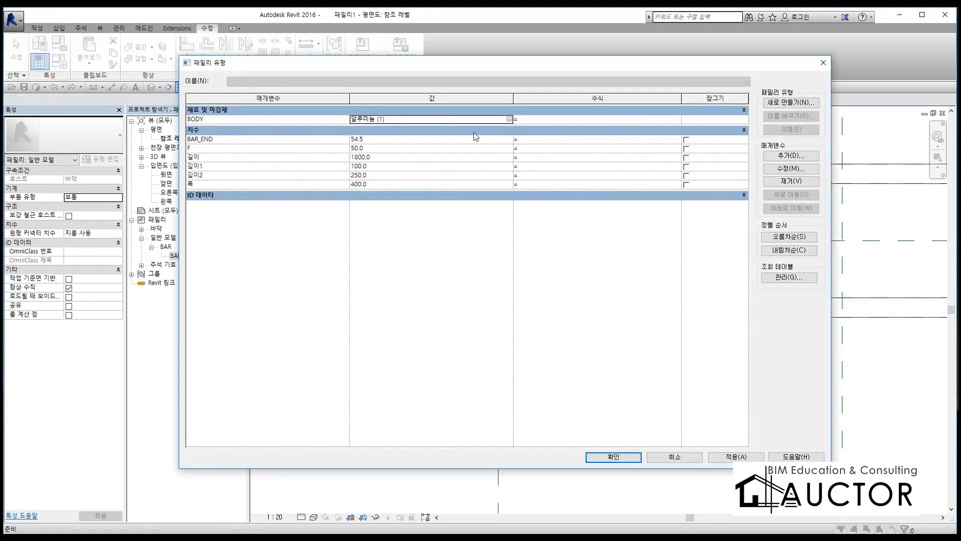
left_click(790, 156)
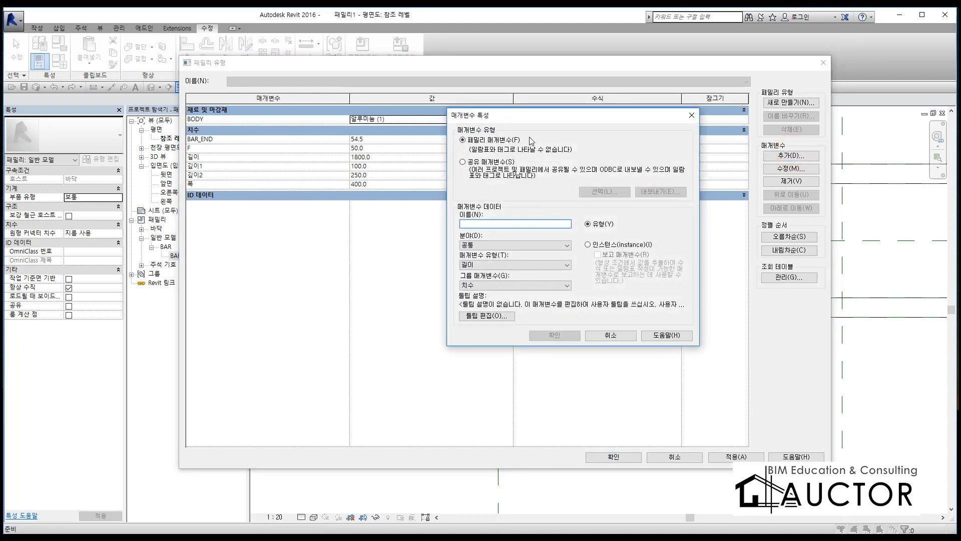
left_click_drag(544, 120, 666, 102)
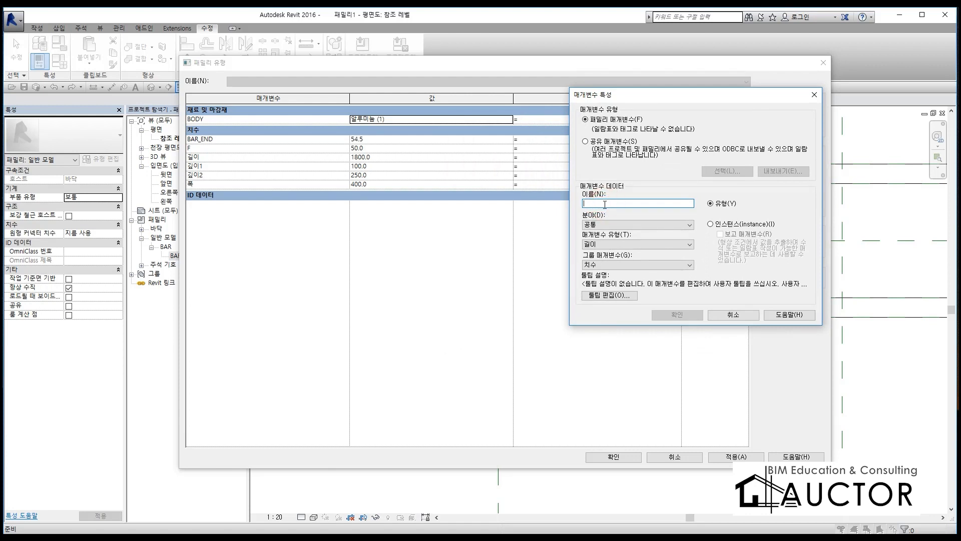
type("BAR_L")
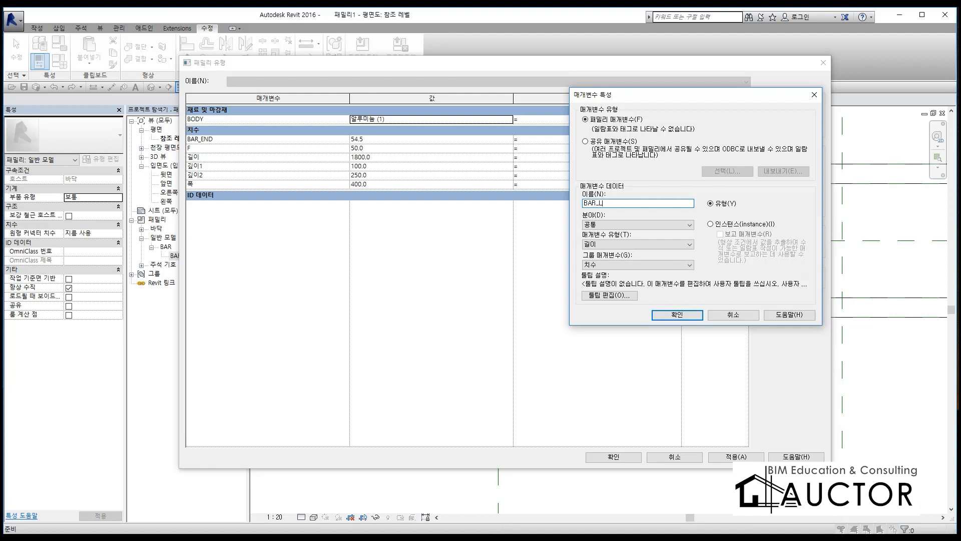
left_click(673, 316)
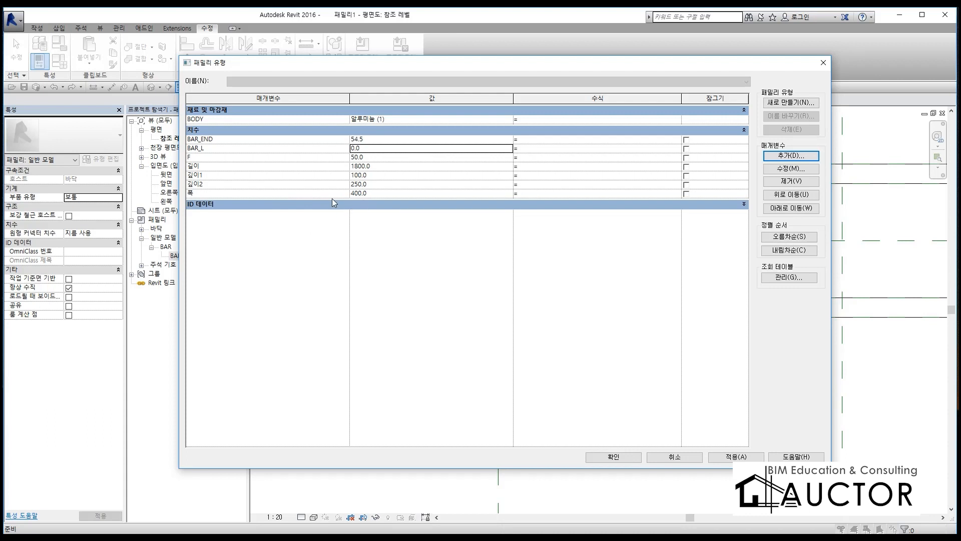
Step: Give BAR_L the formula 폭-F*2 and narrow the family types dialog and its columns
left_click(199, 193)
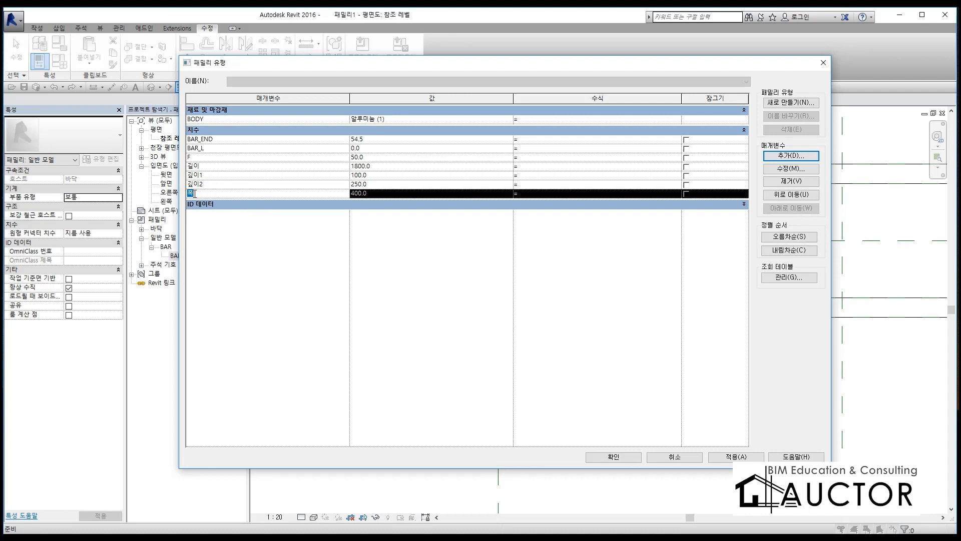
left_click(451, 147)
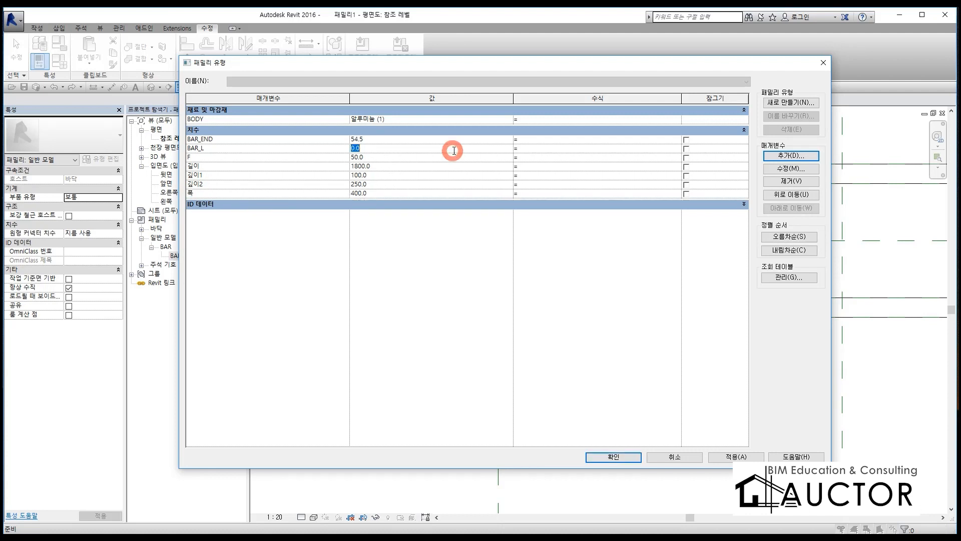
left_click(533, 148)
type("폭-F*2")
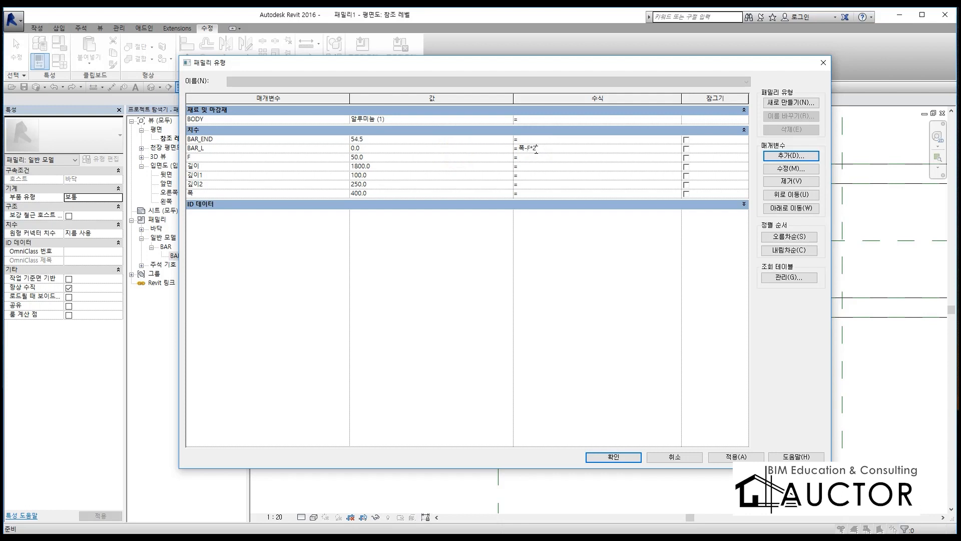
key("Tab")
left_click_drag(833, 262, 596, 261)
left_click_drag(375, 97, 339, 100)
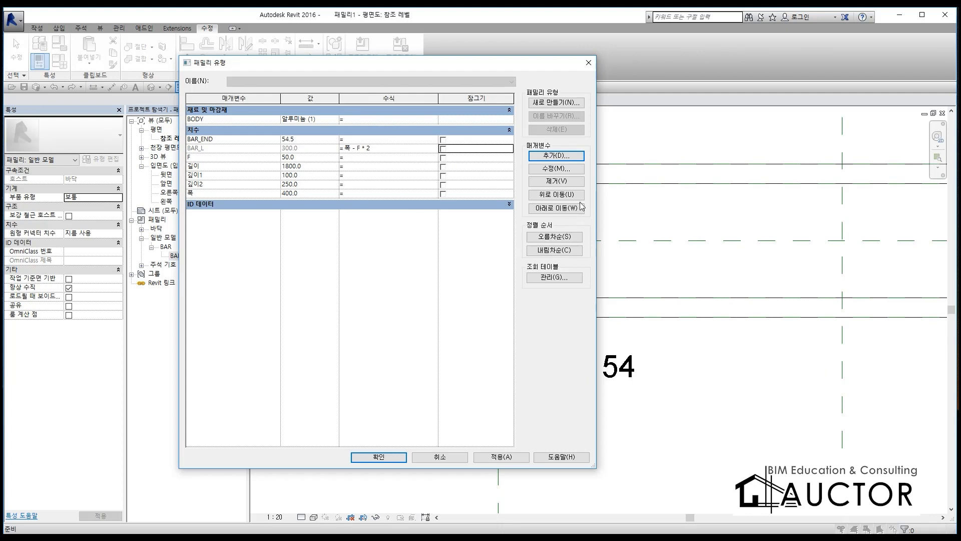
key("F9")
mouse_move(710, 165)
left_mouse_down()
mouse_move(772, 165)
mouse_move(745, 316)
mouse_move(796, 317)
left_mouse_up()
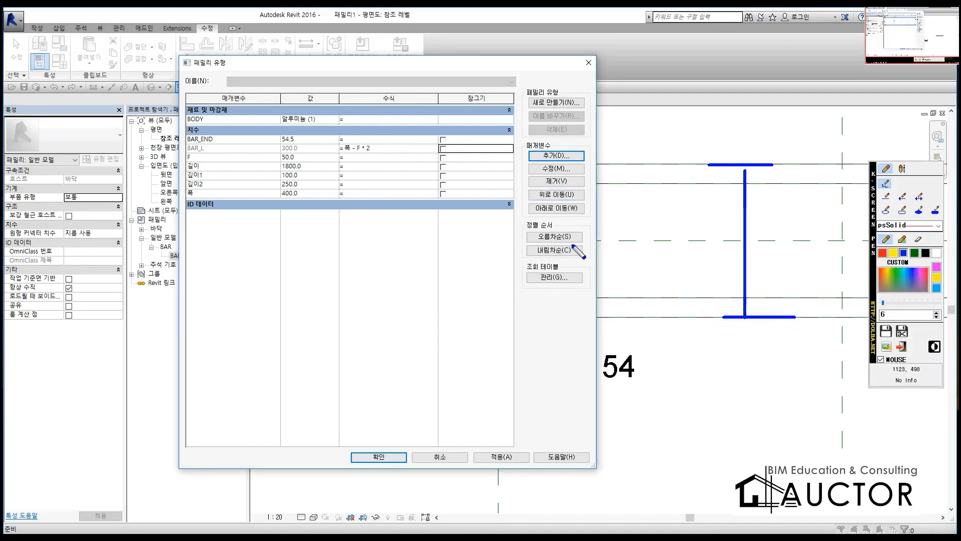
mouse_move(696, 221)
left_mouse_down()
mouse_move(725, 242)
mouse_move(708, 253)
mouse_move(721, 271)
left_mouse_up()
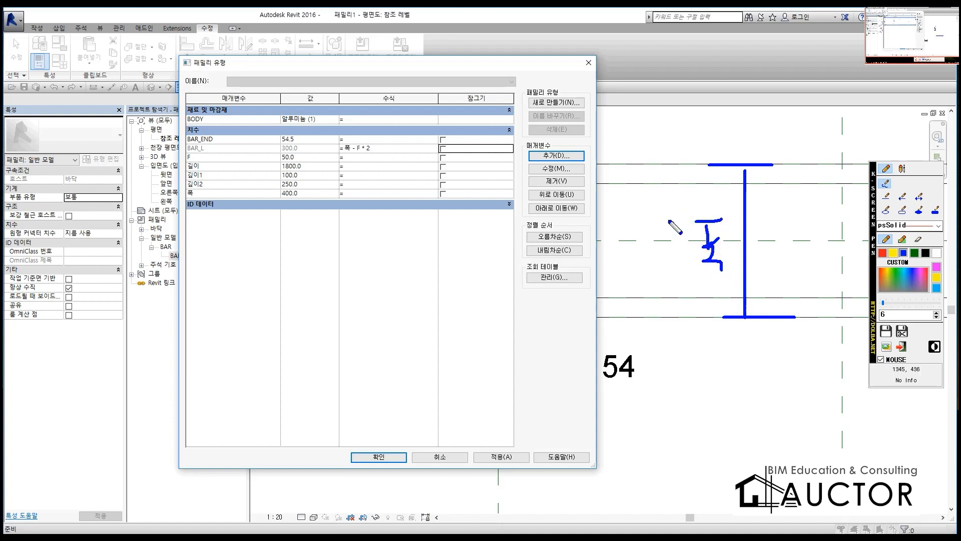
mouse_move(630, 180)
left_mouse_down()
mouse_move(654, 181)
mouse_move(653, 294)
left_mouse_up()
left_click(882, 252)
mouse_move(795, 161)
left_mouse_down()
mouse_move(818, 161)
mouse_move(804, 183)
mouse_move(826, 184)
left_mouse_up()
mouse_move(798, 296)
left_mouse_down()
mouse_move(822, 296)
mouse_move(810, 317)
mouse_move(825, 317)
left_mouse_up()
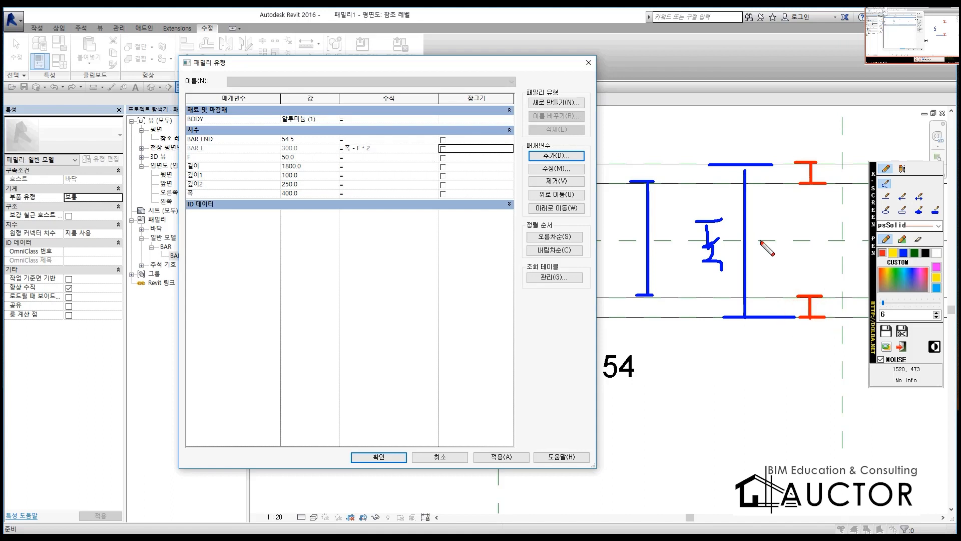
left_click_drag(758, 234, 784, 236)
left_click_drag(827, 172, 827, 105)
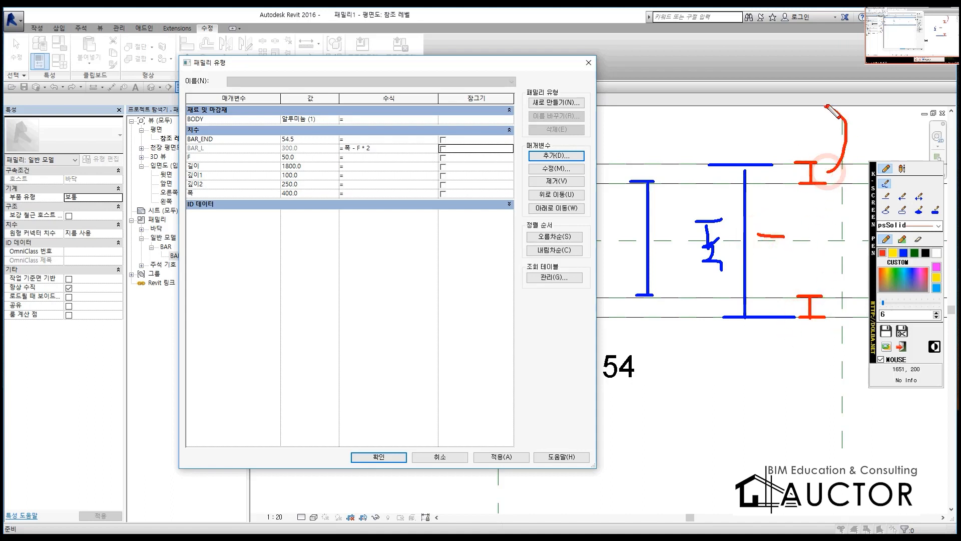
left_click_drag(779, 86, 815, 86)
left_click_drag(793, 88, 793, 141)
left_click_drag(793, 106, 821, 106)
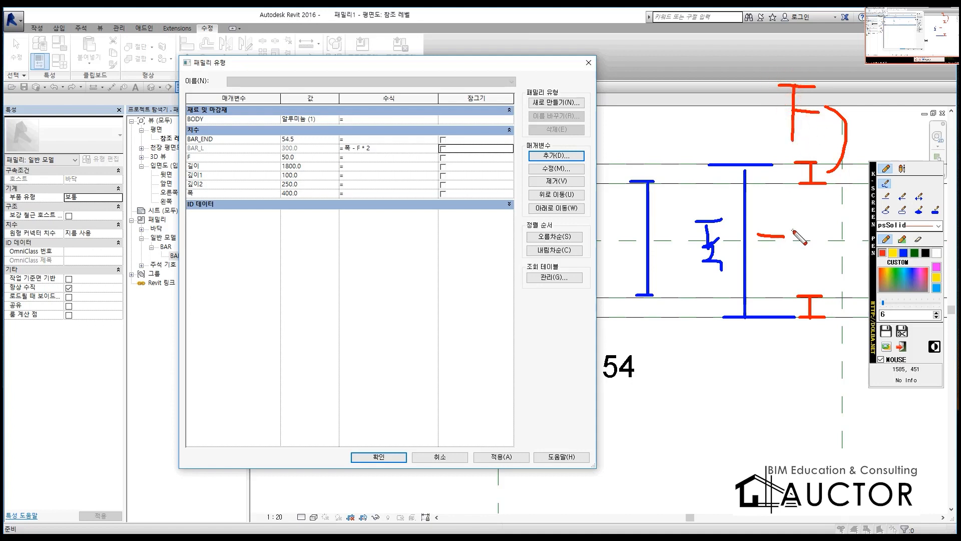
left_click_drag(861, 91, 900, 91)
left_click_drag(879, 91, 878, 150)
left_click_drag(879, 119, 896, 120)
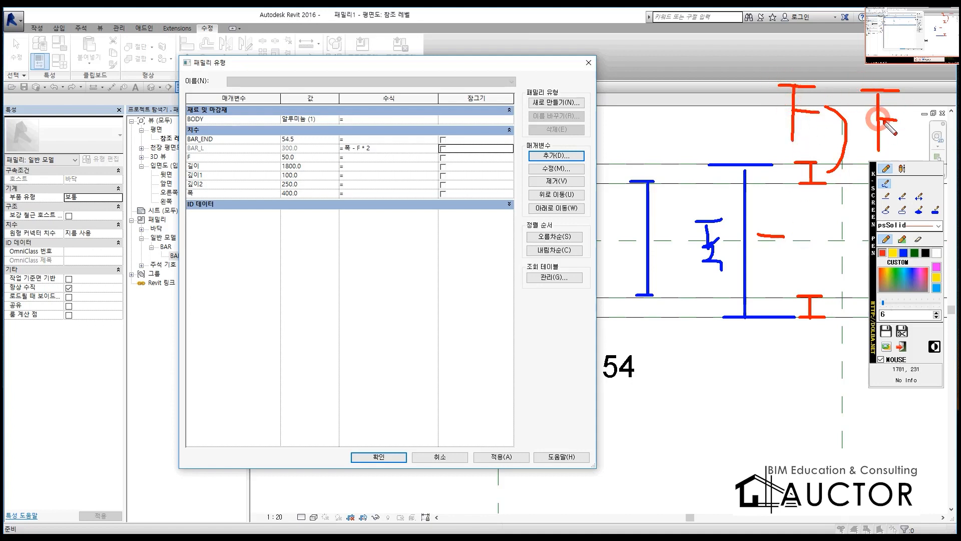
mouse_move(367, 156)
left_mouse_down()
mouse_move(356, 146)
mouse_move(380, 164)
mouse_move(348, 167)
mouse_move(351, 138)
mouse_move(366, 150)
left_mouse_up()
right_click(352, 169)
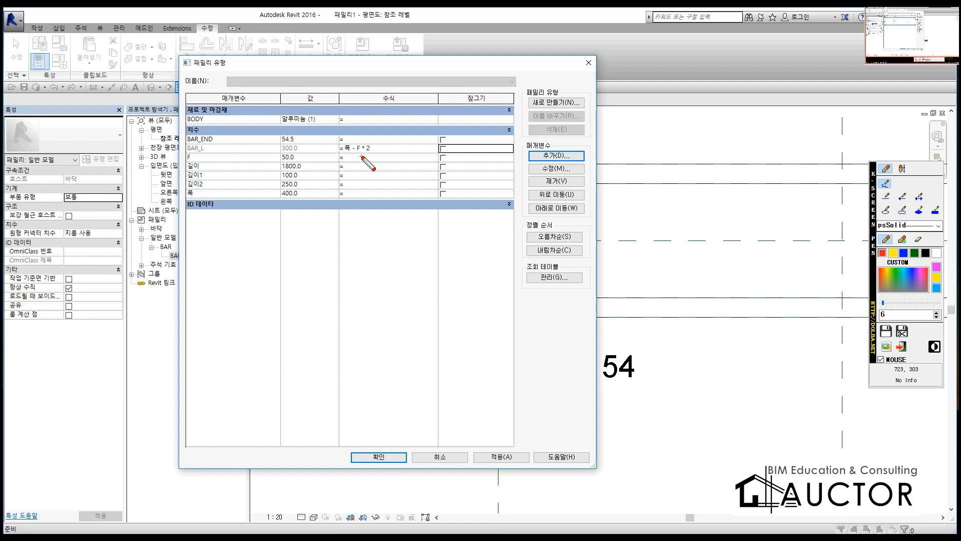
left_click_drag(335, 152, 394, 159)
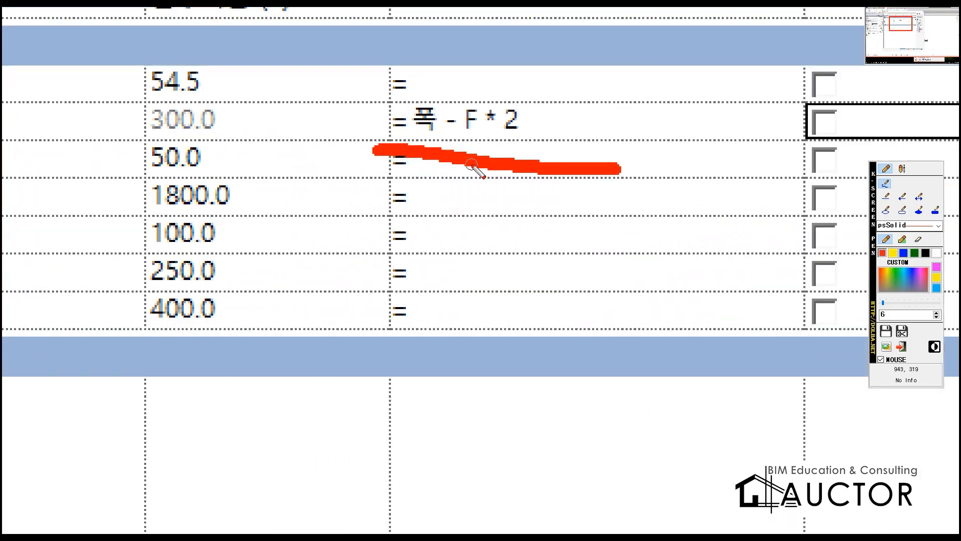
left_click_drag(155, 144, 566, 143)
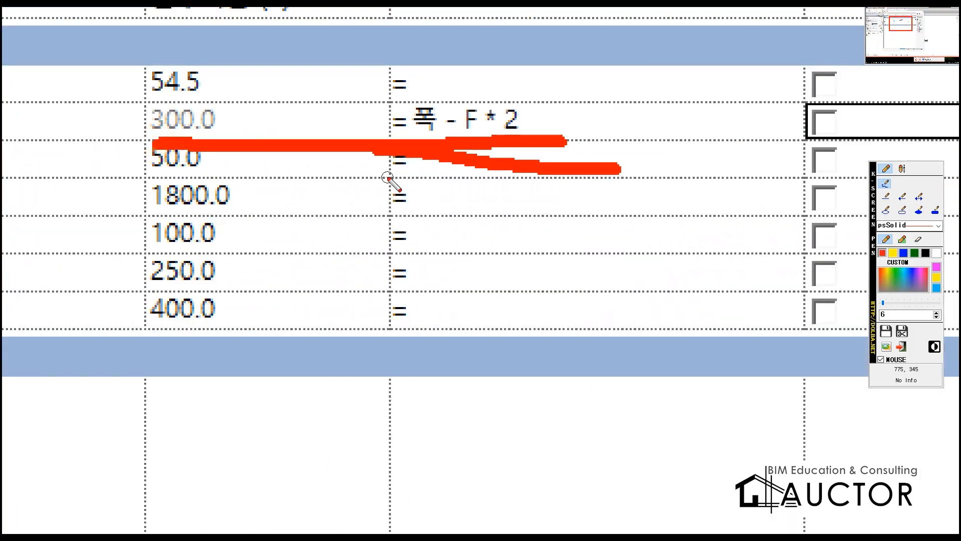
key("Escape")
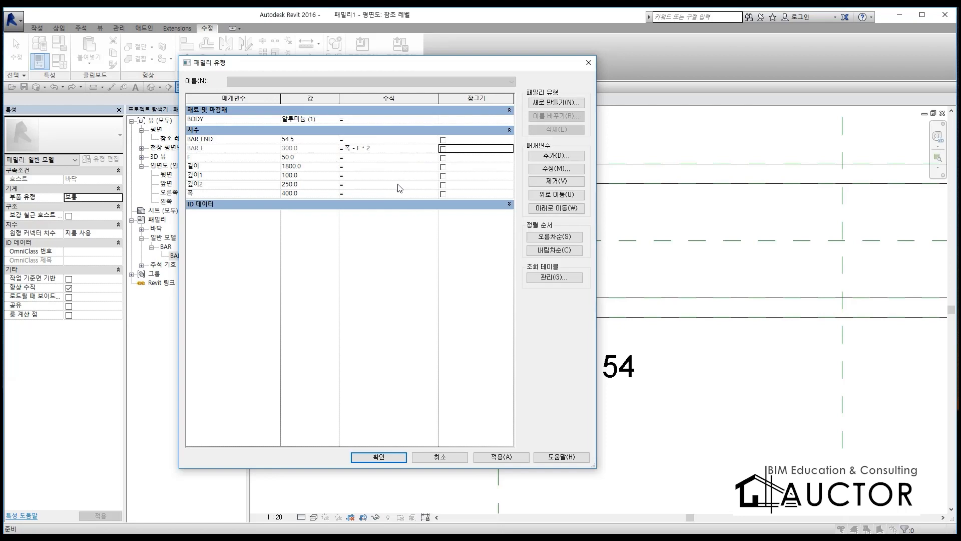
Step: Accept the family type parameters and open the type properties of the bar at the trench's left end
left_click(374, 457)
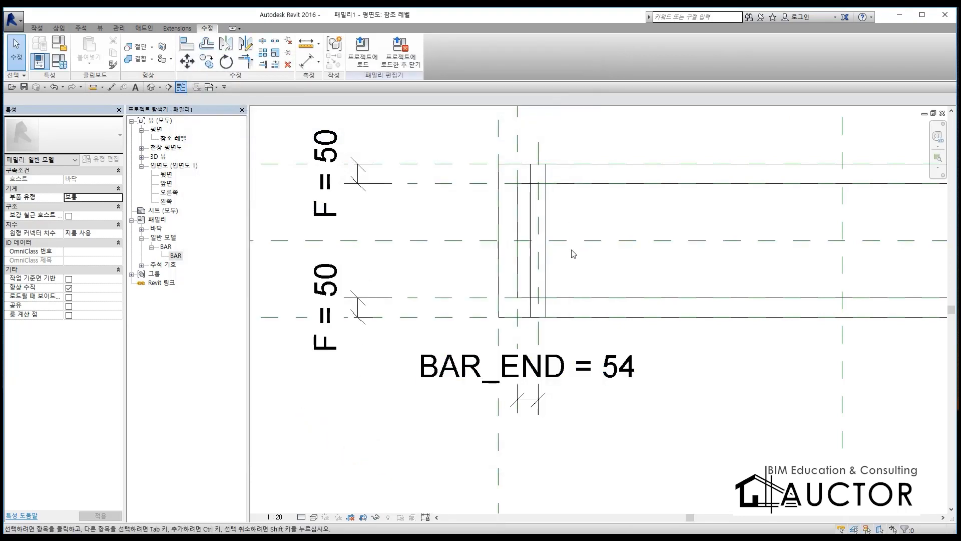
left_click(538, 256)
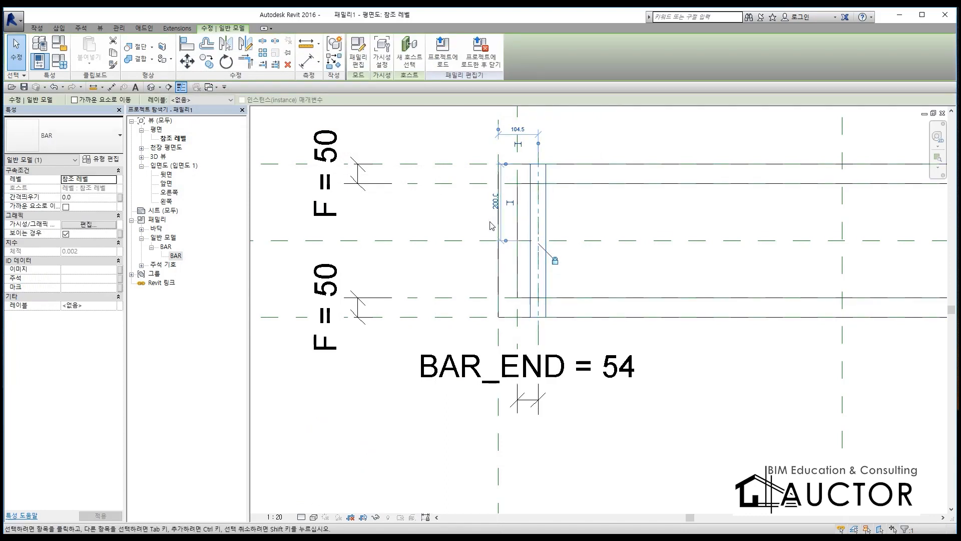
left_click(103, 159)
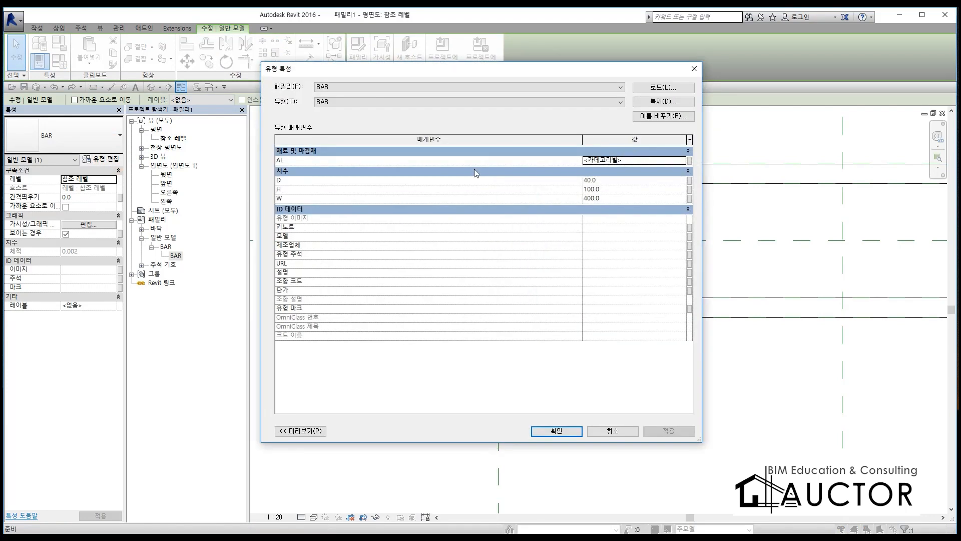
left_click_drag(582, 141, 428, 160)
left_click_drag(583, 140, 556, 150)
key("F12")
left_click_drag(272, 165, 687, 163)
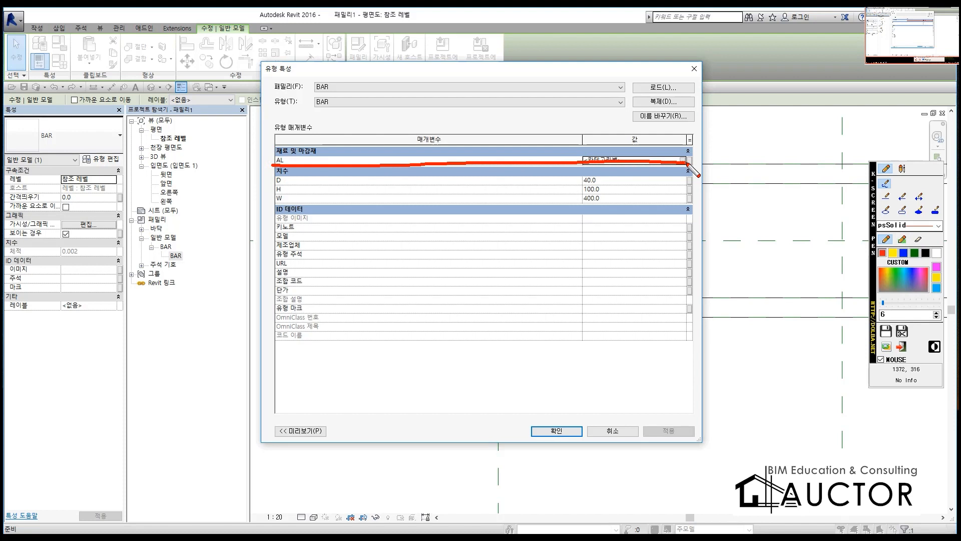
key("F12")
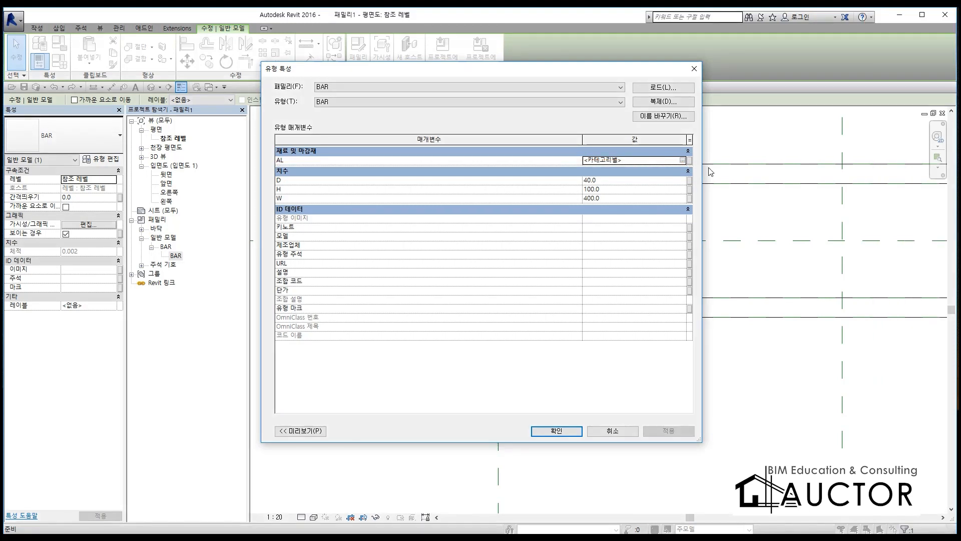
key("F12")
mouse_move(702, 171)
left_mouse_down()
mouse_move(685, 171)
mouse_move(680, 156)
mouse_move(703, 159)
mouse_move(691, 171)
left_mouse_up()
scroll(720, 119, "up", 5)
right_click_drag(719, 119, 656, 187)
scroll(652, 196, "up", 3)
left_click_drag(612, 189, 653, 188)
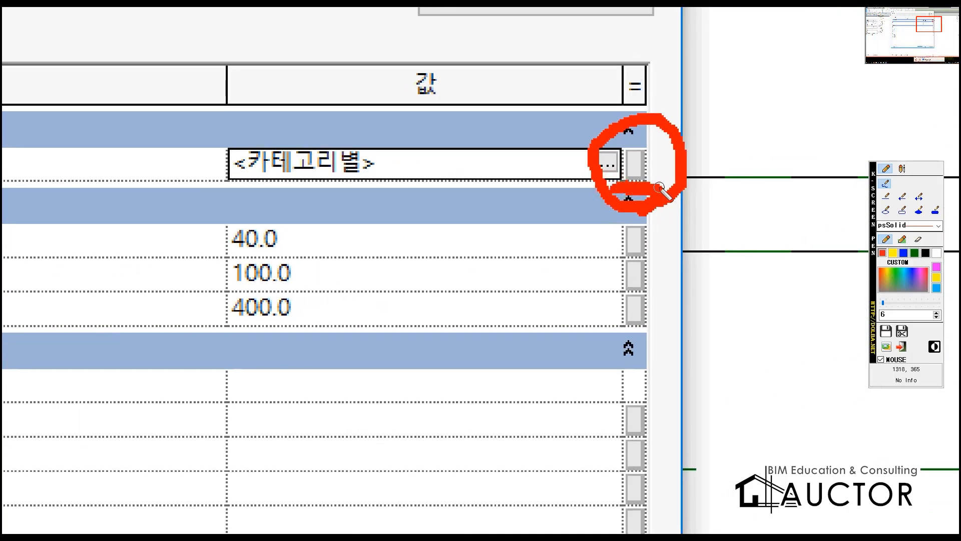
key("Escape")
Step: Associate the bar's AL material parameter with the trench drain's BODY family parameter
left_click(689, 161)
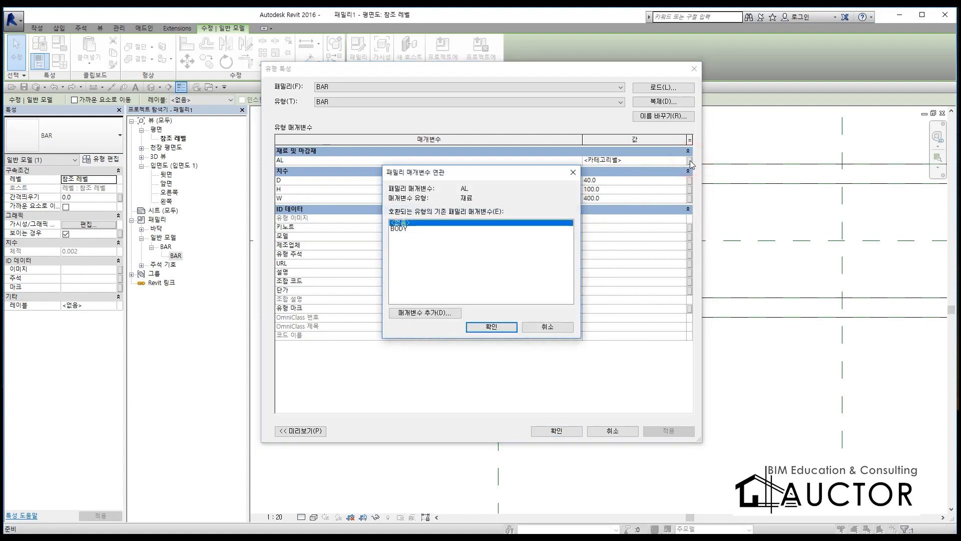
left_click(399, 229)
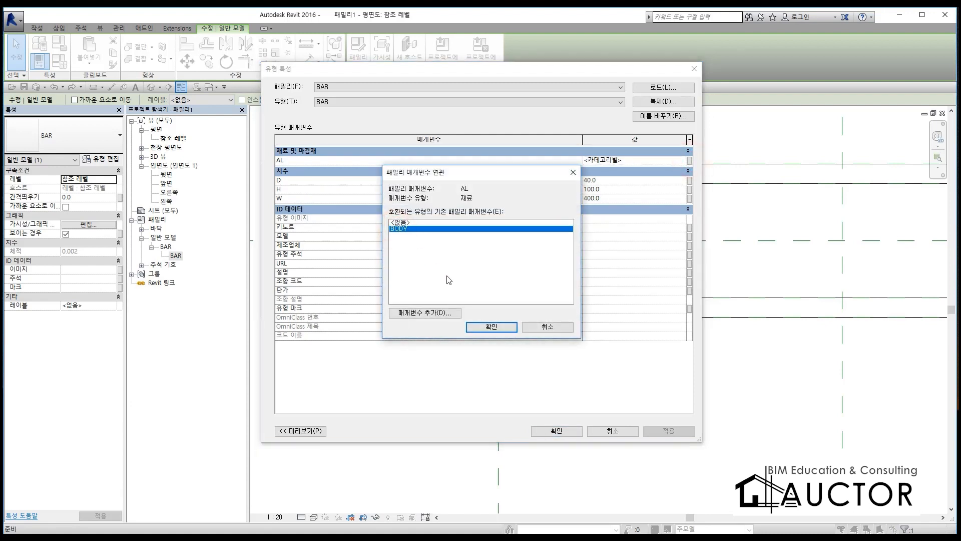
left_click(486, 326)
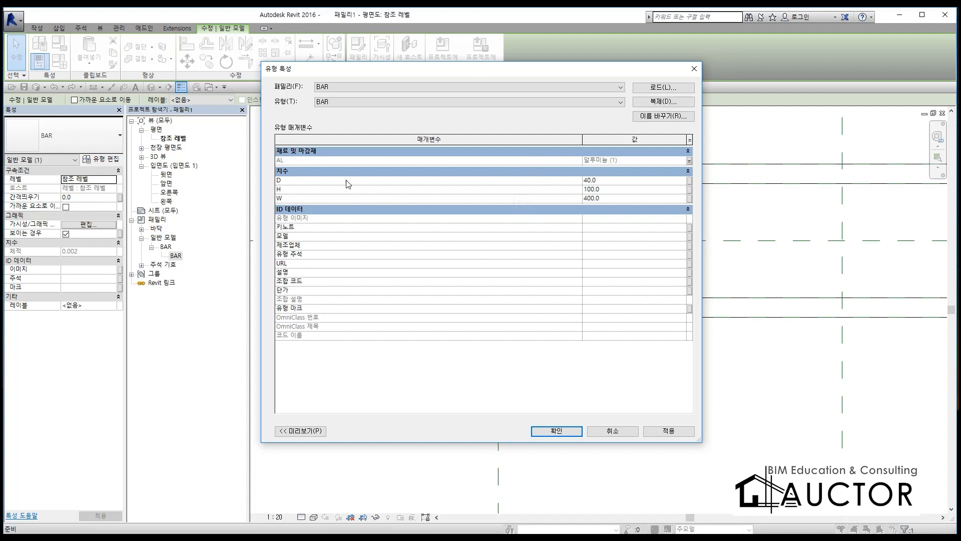
left_click(636, 182)
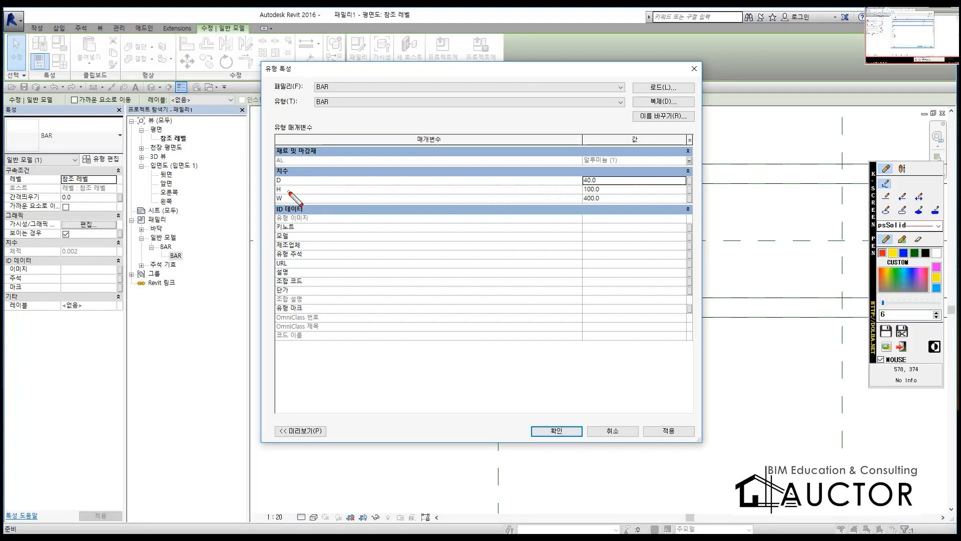
mouse_move(298, 175)
left_mouse_down()
mouse_move(299, 301)
mouse_move(298, 245)
mouse_move(317, 178)
mouse_move(326, 333)
mouse_move(303, 332)
left_mouse_up()
mouse_move(295, 118)
left_mouse_down()
mouse_move(300, 129)
mouse_move(316, 127)
mouse_move(321, 110)
mouse_move(324, 149)
left_mouse_up()
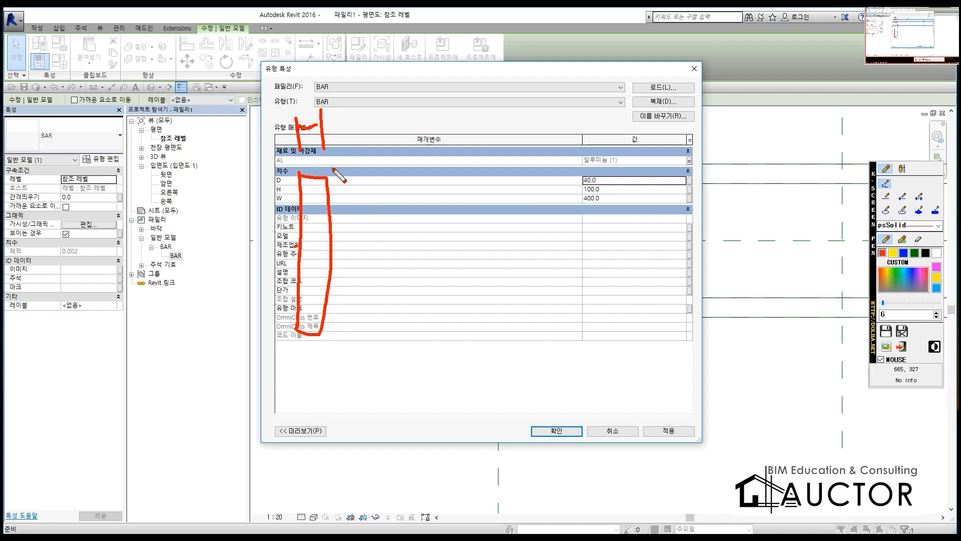
mouse_move(753, 162)
left_mouse_down()
mouse_move(796, 162)
mouse_move(732, 181)
mouse_move(669, 176)
mouse_move(740, 173)
mouse_move(732, 181)
left_mouse_up()
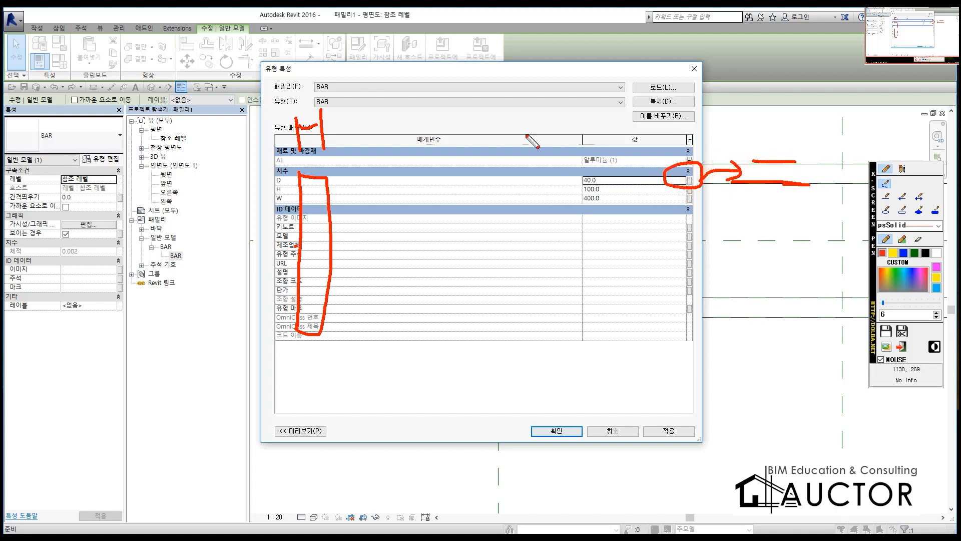
left_click_drag(608, 183, 574, 185)
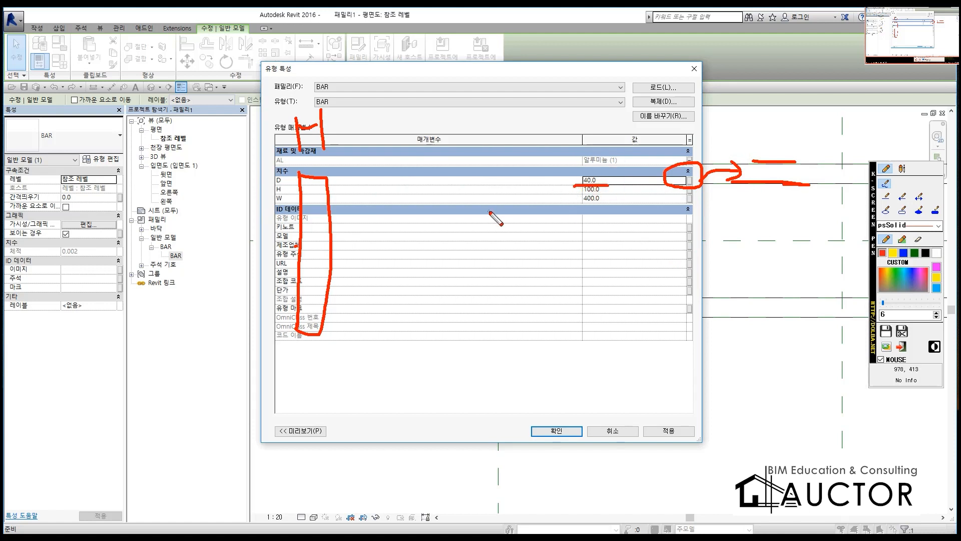
key("Escape")
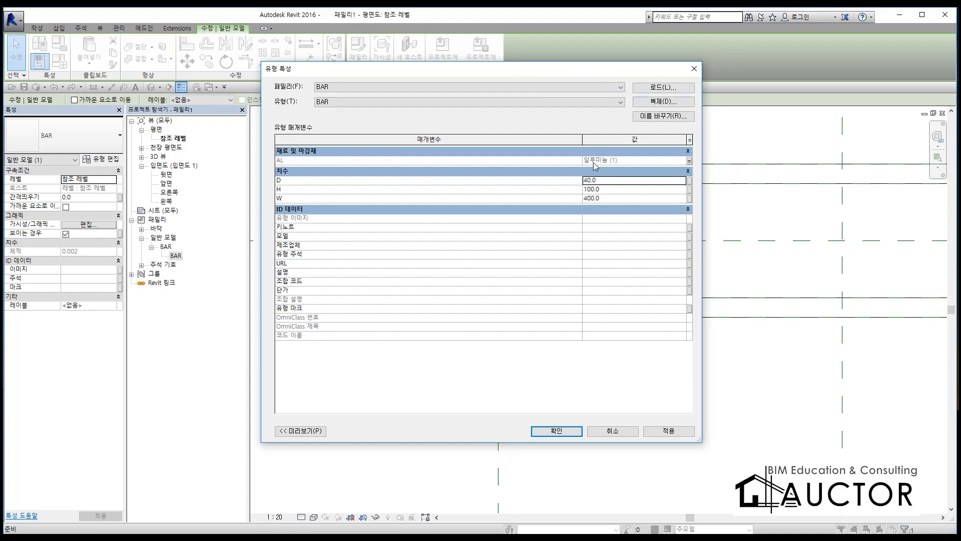
Step: Apply the material link and associate the bar's D dimension with a new type parameter named BAR_D under 치수
left_click(671, 432)
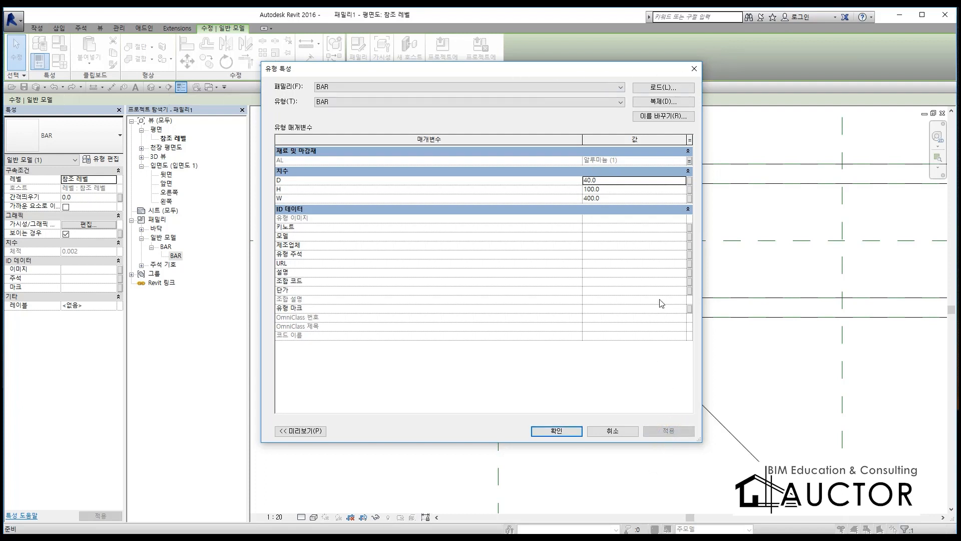
left_click(690, 181)
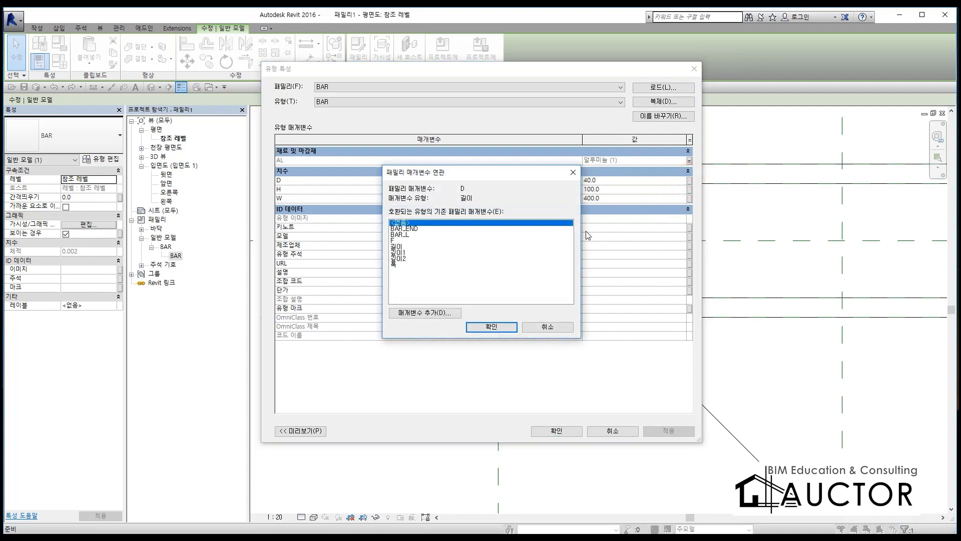
left_click(417, 314)
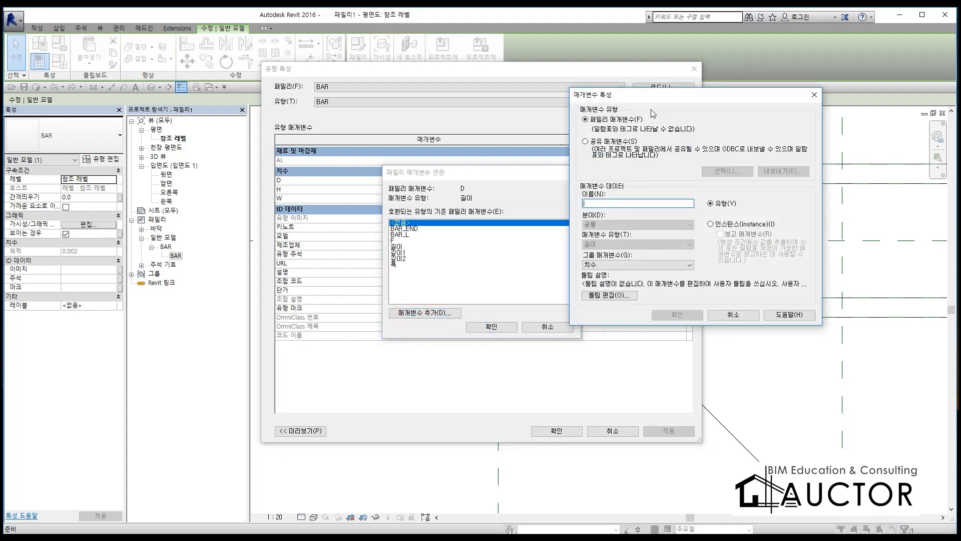
left_click_drag(648, 97, 452, 131)
type("BAR_D")
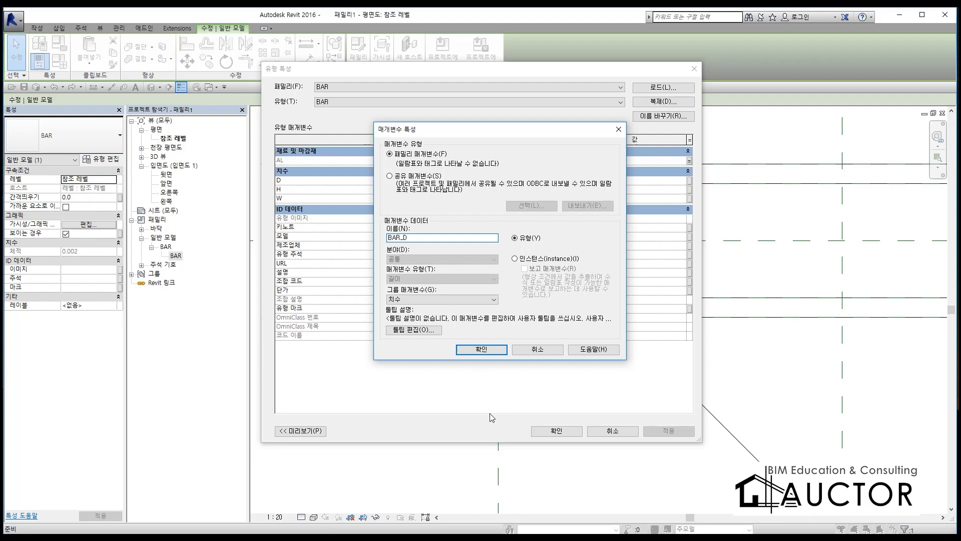
left_click(482, 349)
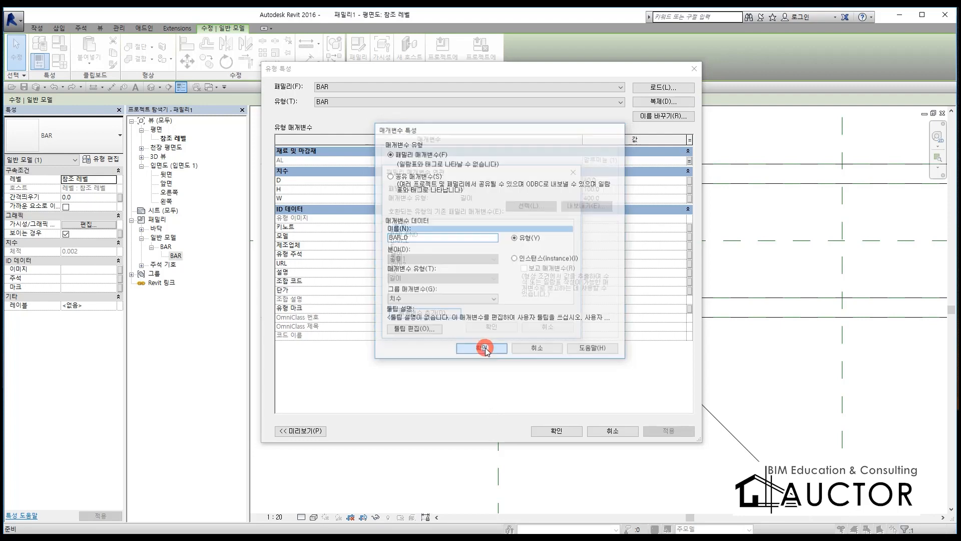
left_click(504, 327)
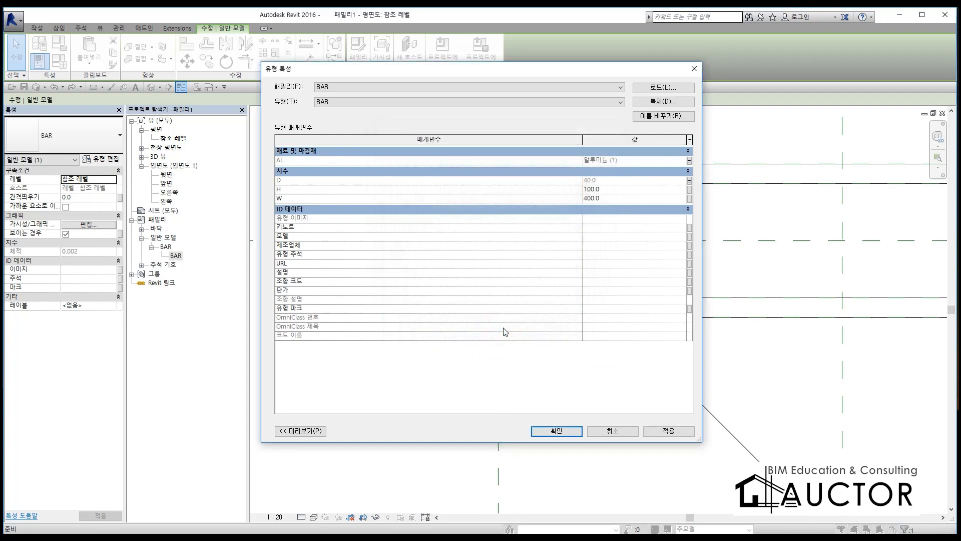
left_click(555, 430)
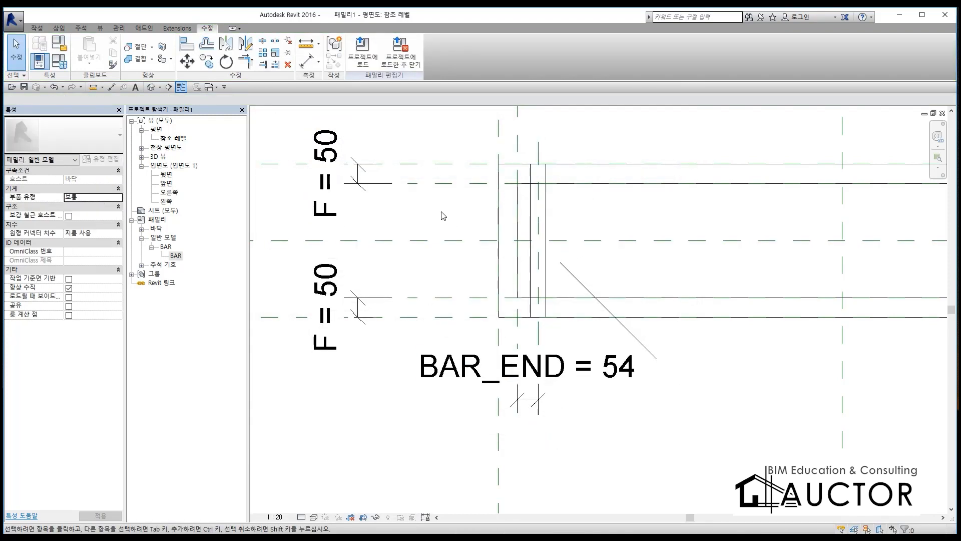
Step: Set BAR_D to 20 in the trench drain's family types
left_click(59, 61)
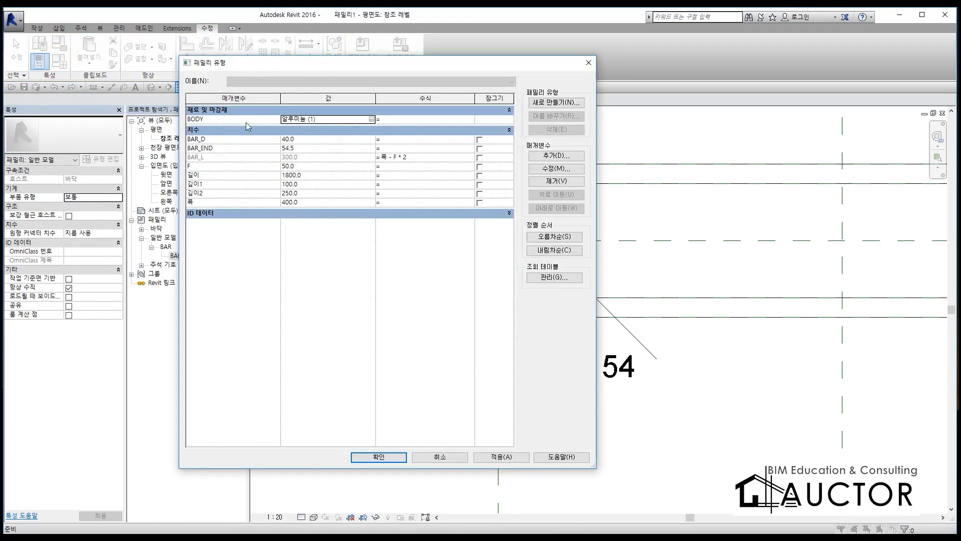
left_click(303, 141)
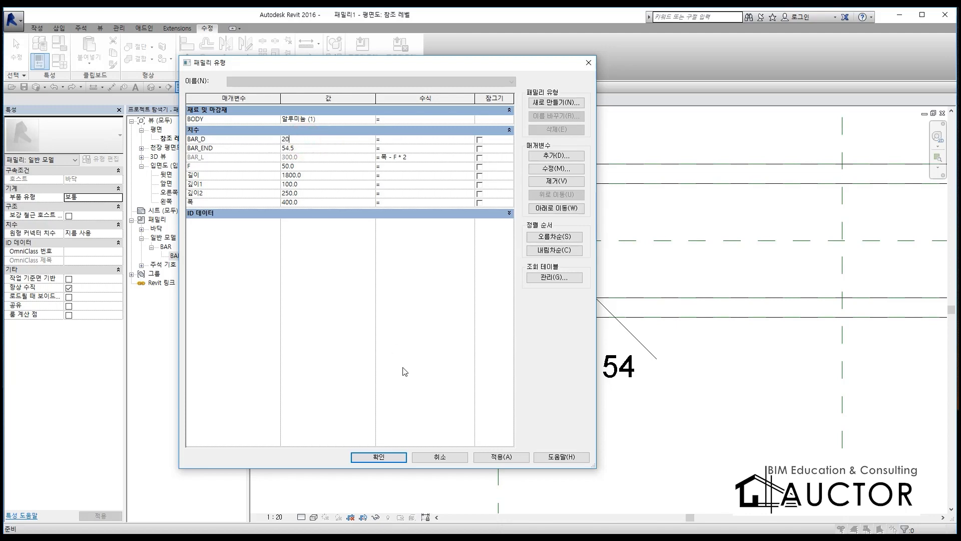
left_click(392, 456)
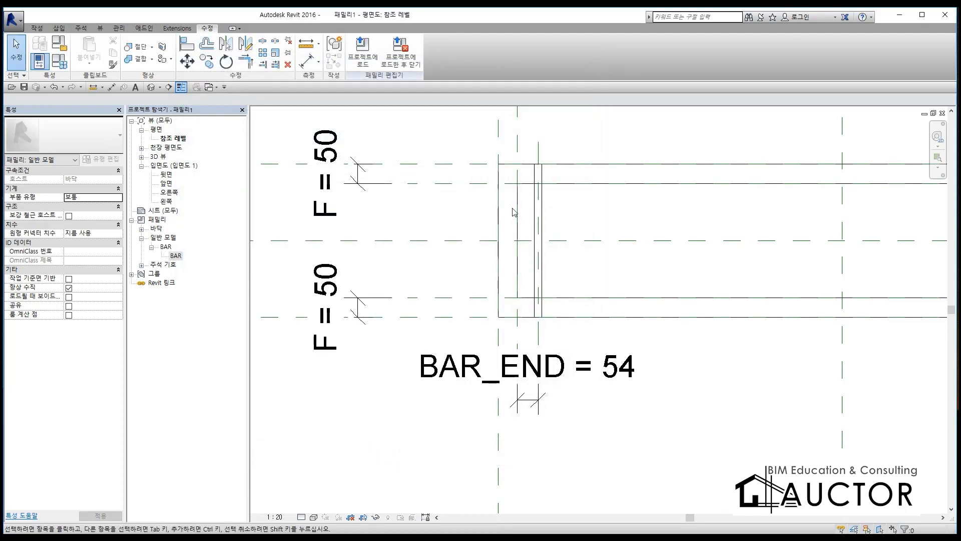
Step: Associate the bar's W dimension with the BAR_L family parameter in its type properties
left_click(546, 193)
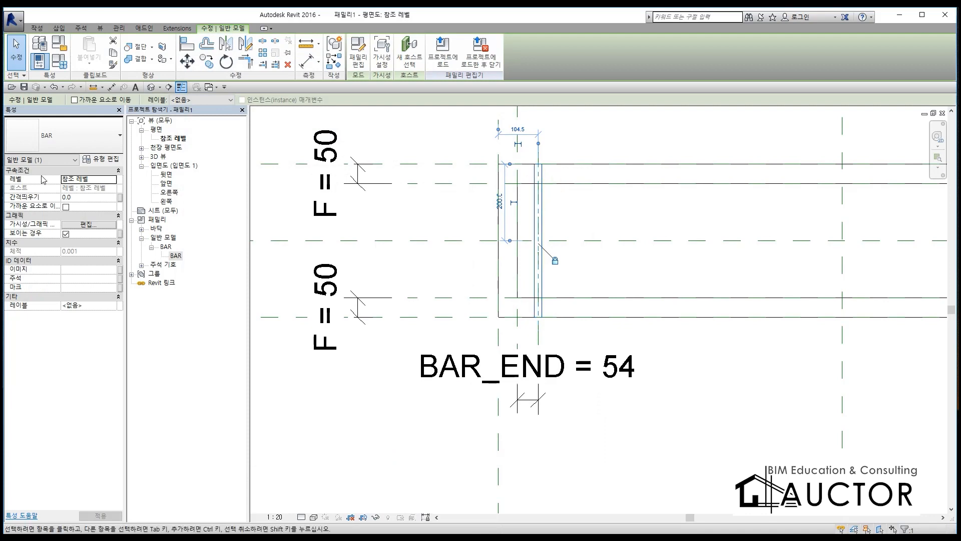
left_click(107, 161)
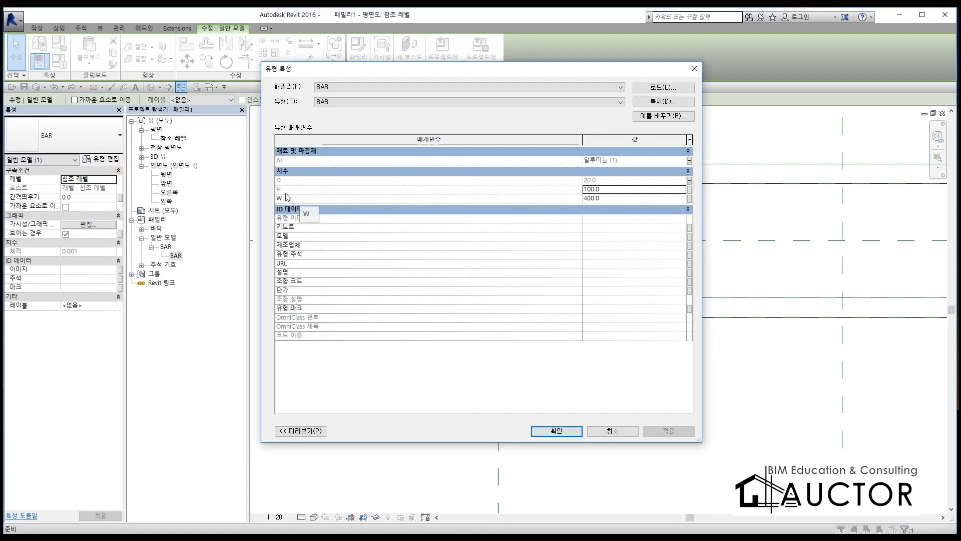
left_click(691, 199)
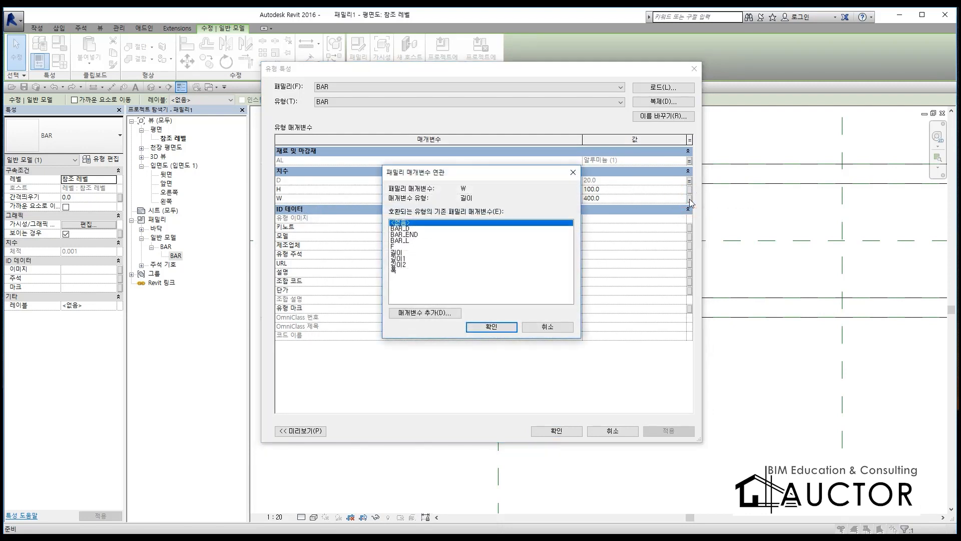
left_click(401, 241)
left_click(501, 326)
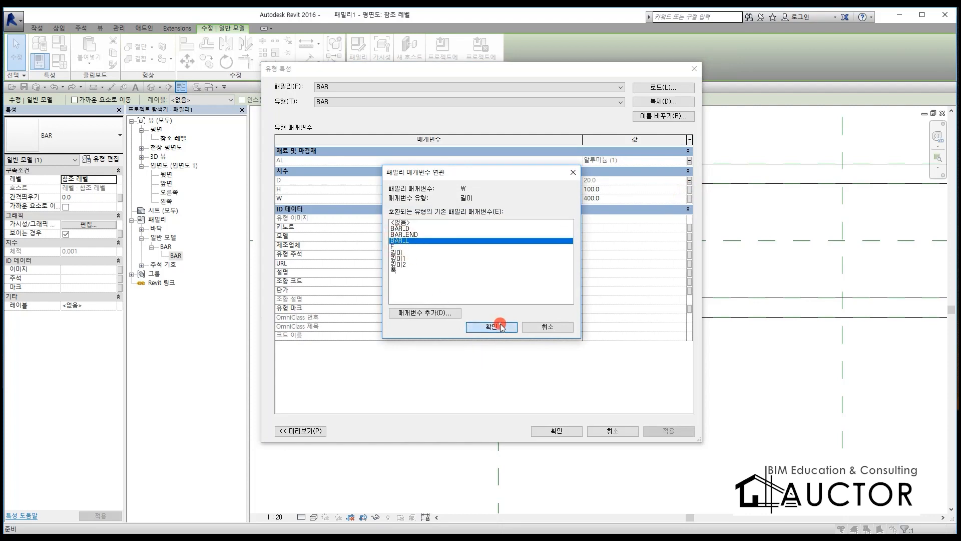
left_click(556, 431)
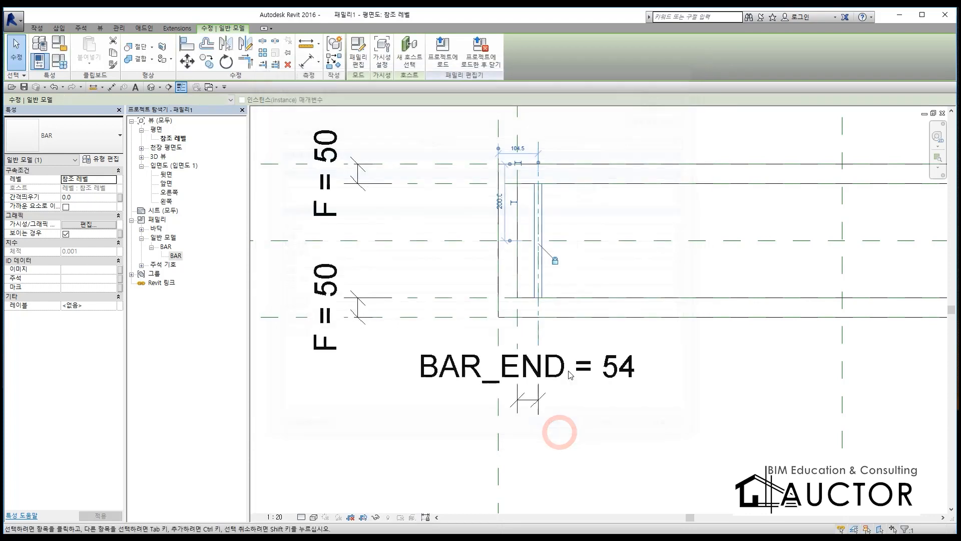
Step: In the front elevation (앞면), align the bar's top edge to the reference plane at the floor's upper surface and lock the alignment
key("Escape")
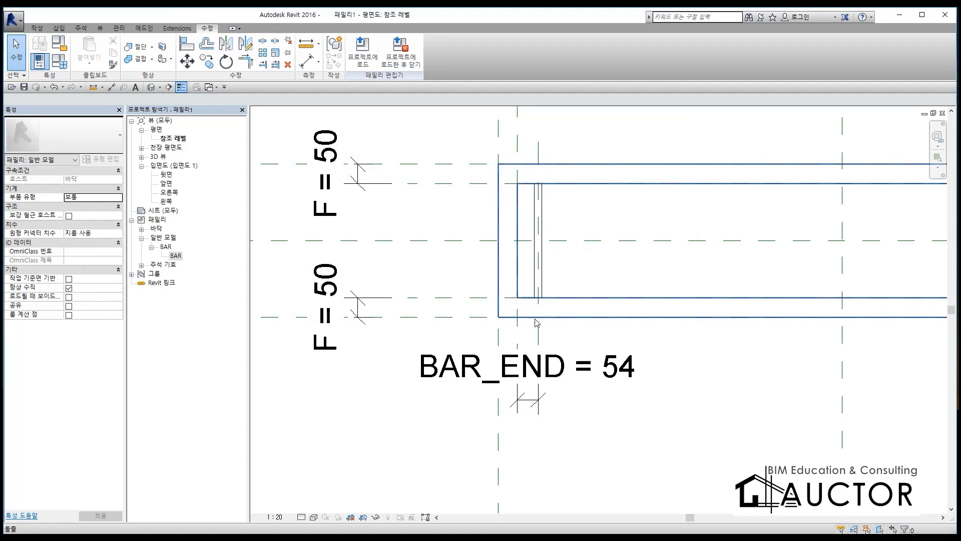
scroll(531, 280, "down", 3)
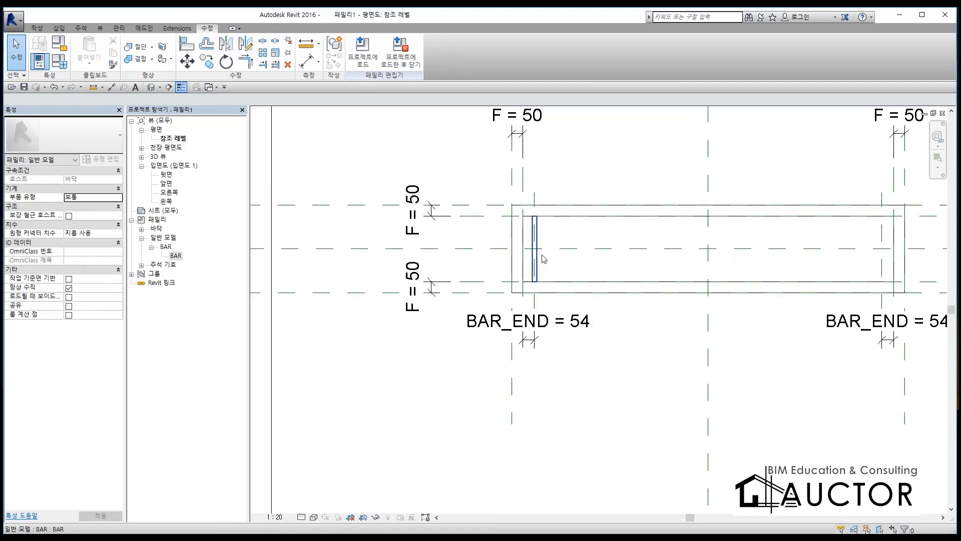
scroll(538, 253, "up", 4)
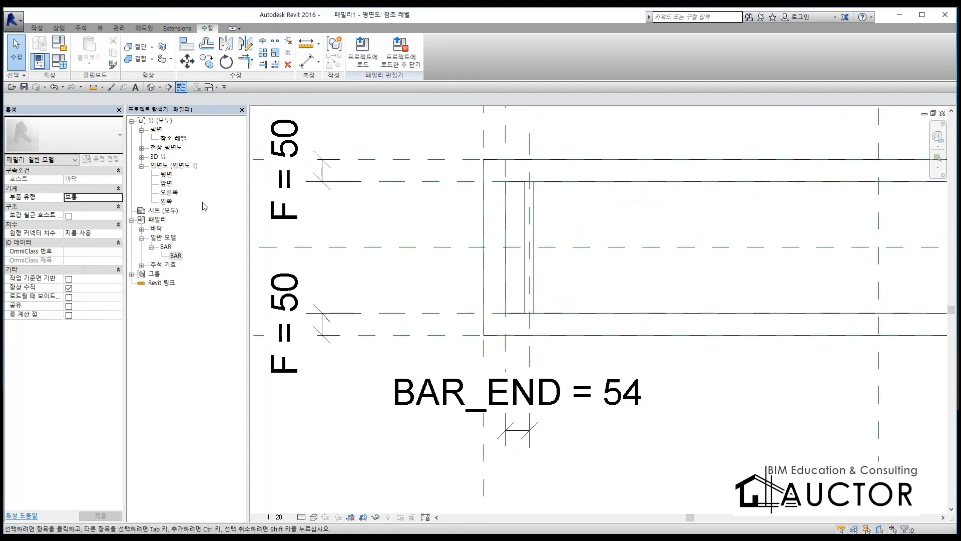
double_click(168, 184)
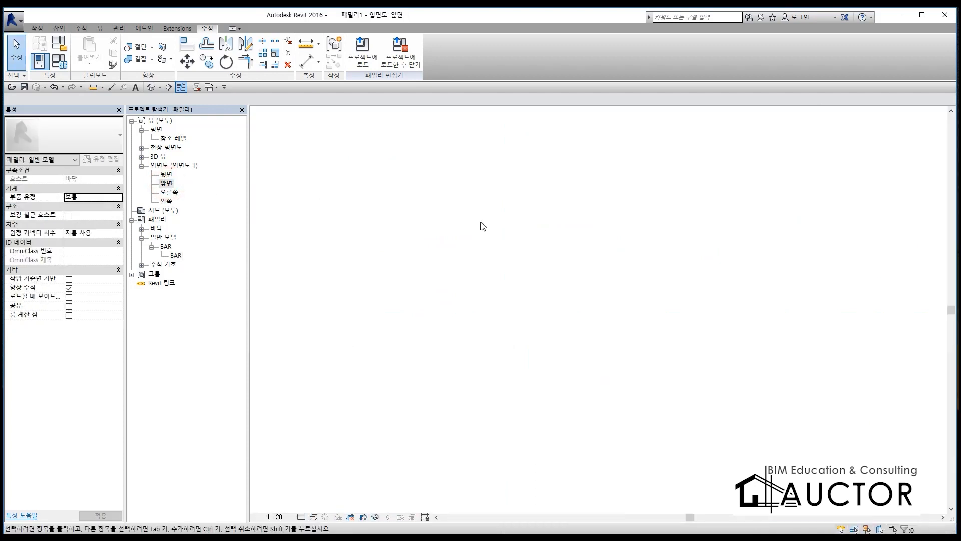
scroll(493, 421, "up", 5)
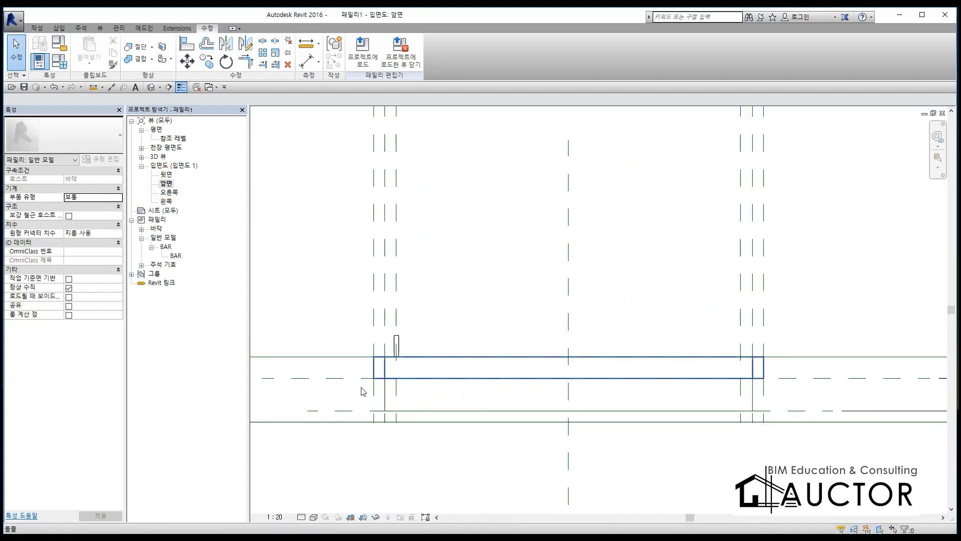
left_click(453, 280)
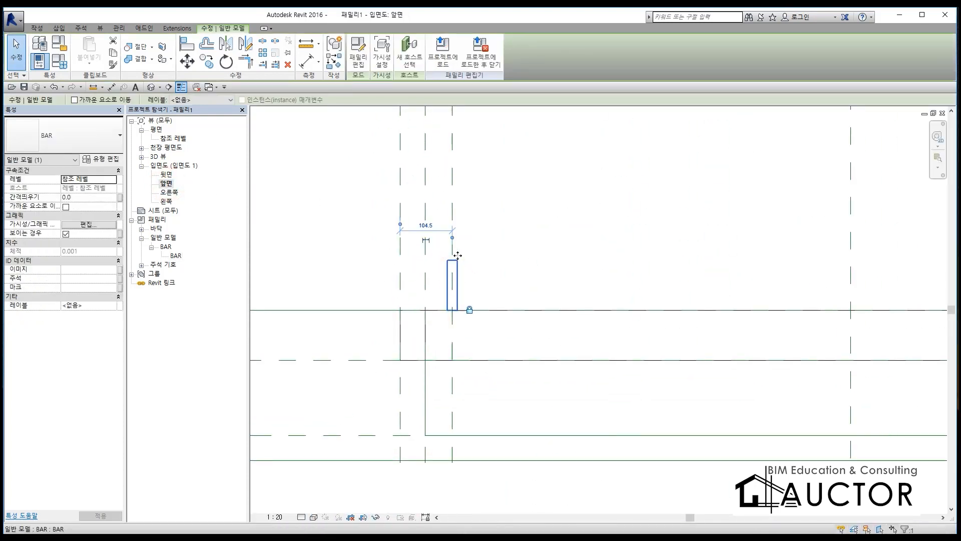
key("Escape")
key("a")
key("l")
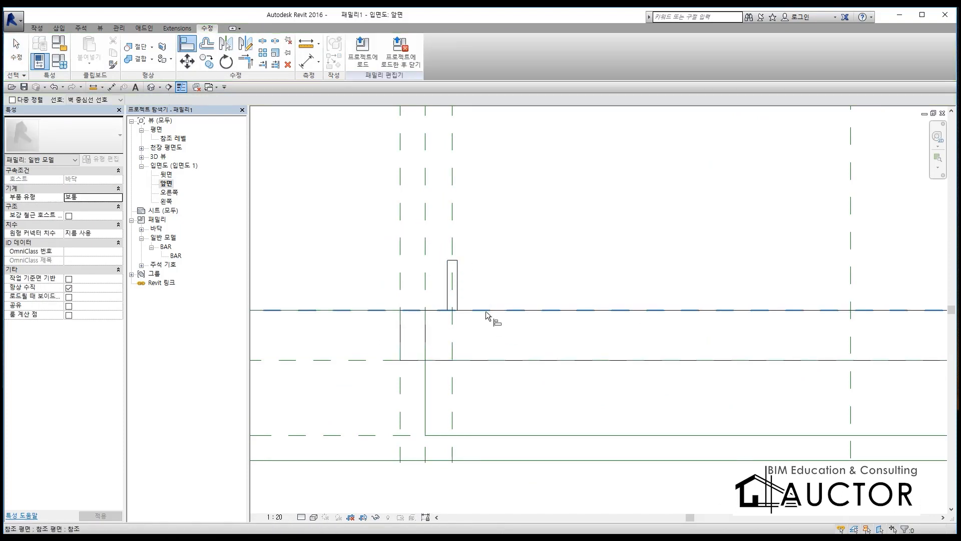
left_click(486, 310)
left_click(451, 261)
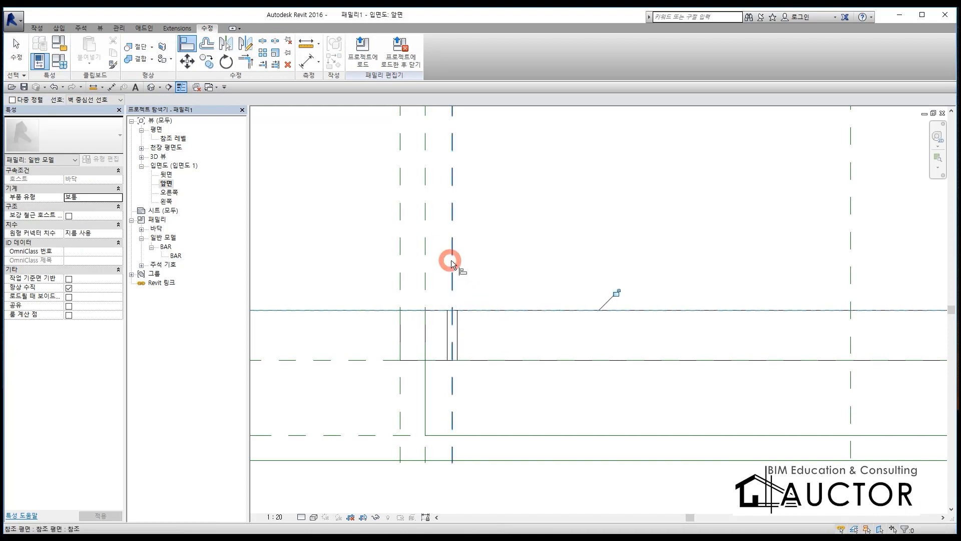
left_click(617, 294)
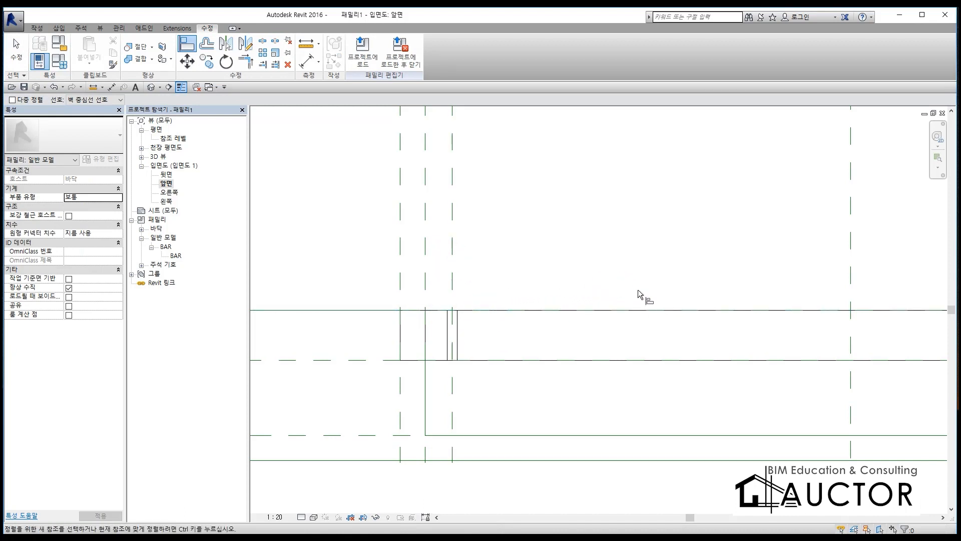
key("Escape")
key("Escape")
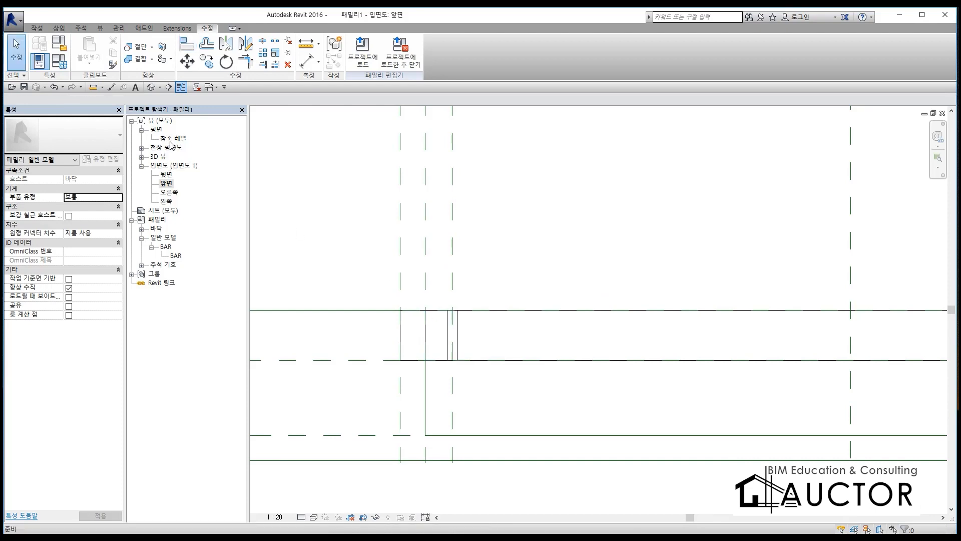
Step: Inspect the bar's position inside the drain frame in the 3D view and return to the 참조 레벨 floor plan
key("ctrl+Tab")
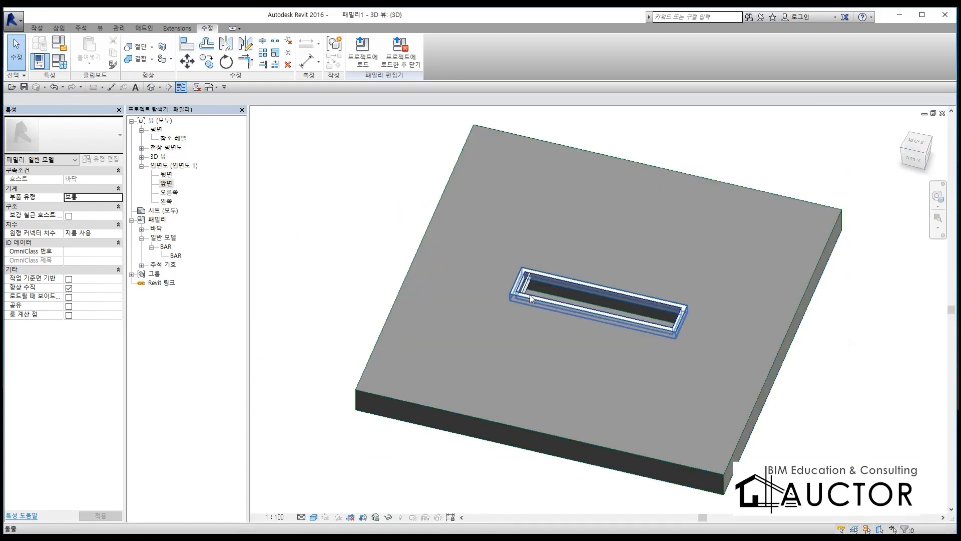
scroll(534, 294, "up", 4)
scroll(588, 293, "up", 3)
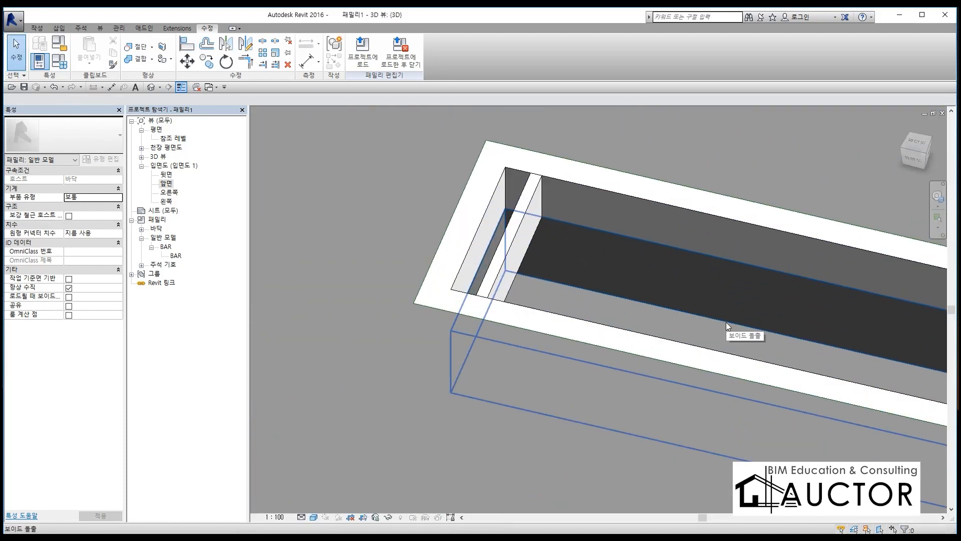
scroll(533, 327, "down", 6)
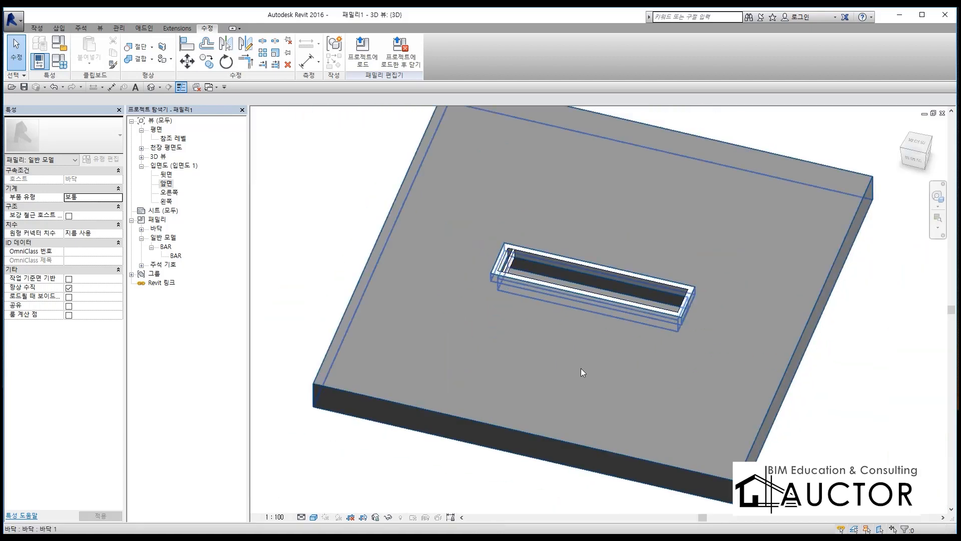
double_click(171, 138)
left_click(197, 88)
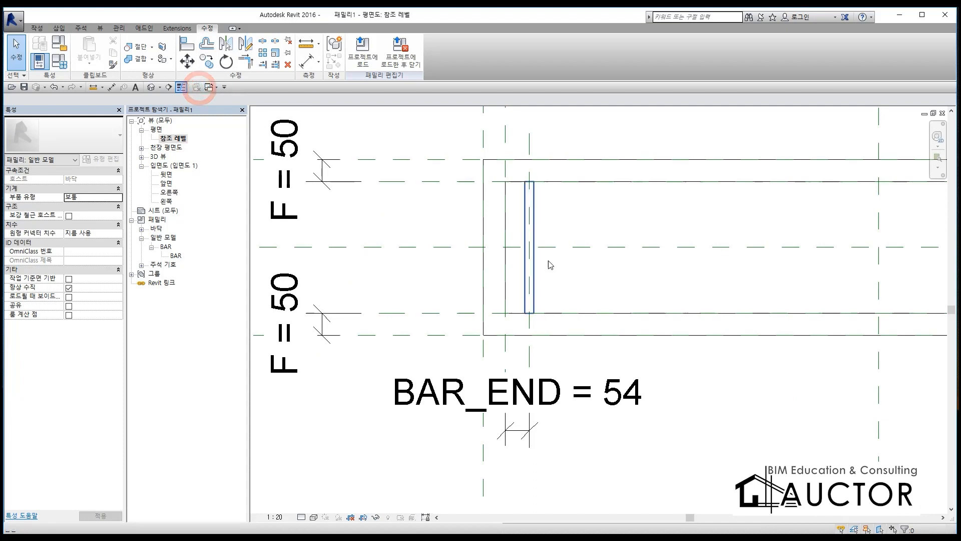
scroll(593, 296, "down", 3)
scroll(444, 279, "down", 2)
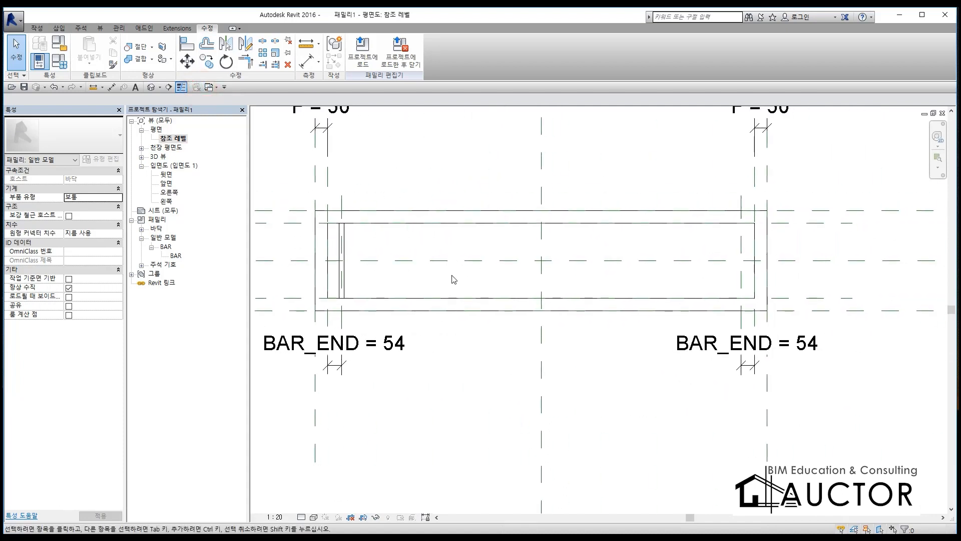
key("ctrl+F2")
mouse_move(349, 223)
left_mouse_down()
mouse_move(331, 265)
mouse_move(348, 302)
mouse_move(356, 232)
mouse_move(347, 220)
left_mouse_up()
mouse_move(353, 257)
left_mouse_down()
mouse_move(425, 249)
mouse_move(703, 272)
mouse_move(736, 300)
mouse_move(719, 310)
left_mouse_up()
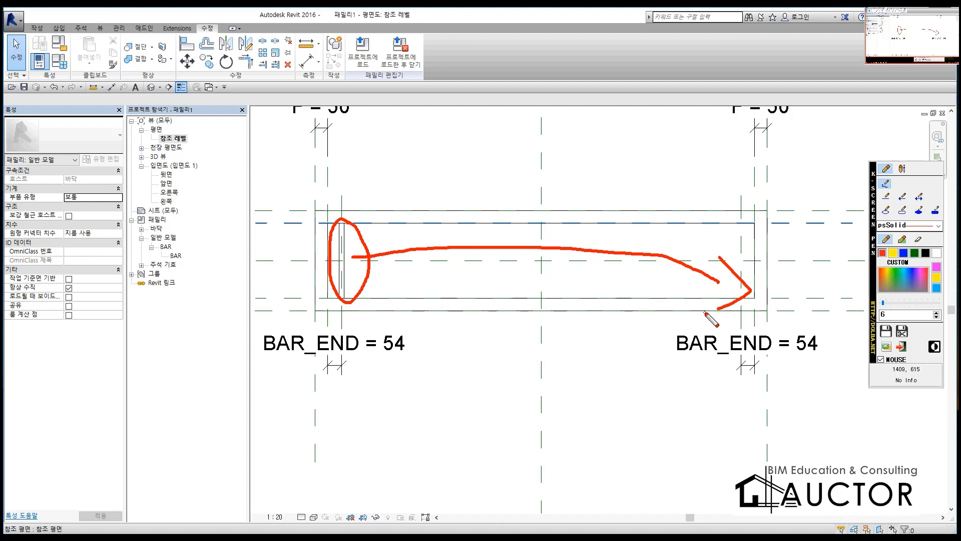
key("Escape")
key("F9")
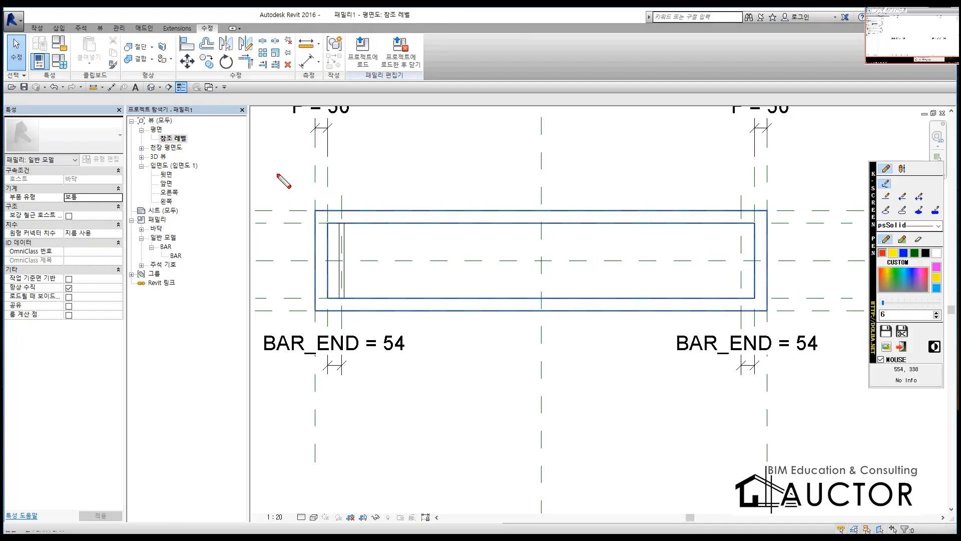
mouse_move(227, 156)
left_mouse_down()
mouse_move(271, 164)
mouse_move(531, 47)
mouse_move(228, 160)
mouse_move(539, 12)
mouse_move(504, 27)
mouse_move(532, 45)
left_mouse_up()
left_click_drag(247, 173, 236, 272)
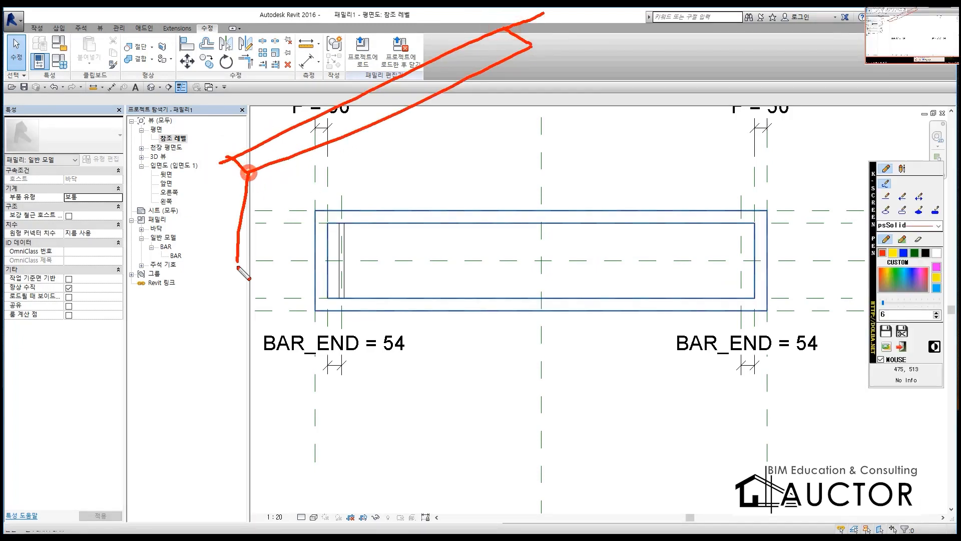
mouse_move(229, 157)
left_mouse_down()
mouse_move(211, 273)
mouse_move(290, 253)
mouse_move(519, 143)
left_mouse_up()
left_click_drag(531, 45, 518, 144)
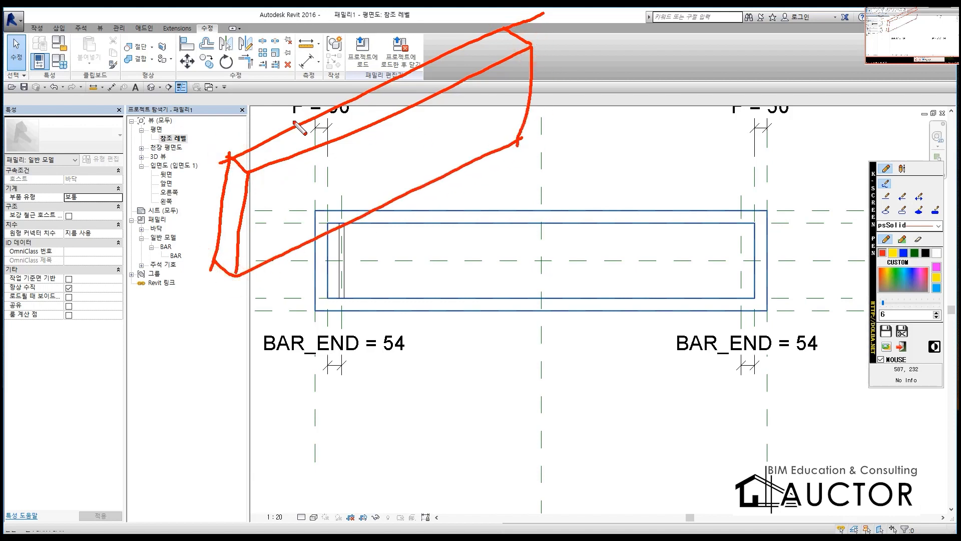
mouse_move(329, 75)
left_mouse_down()
mouse_move(348, 87)
mouse_move(349, 59)
mouse_move(369, 60)
left_mouse_up()
left_click_drag(362, 77, 376, 70)
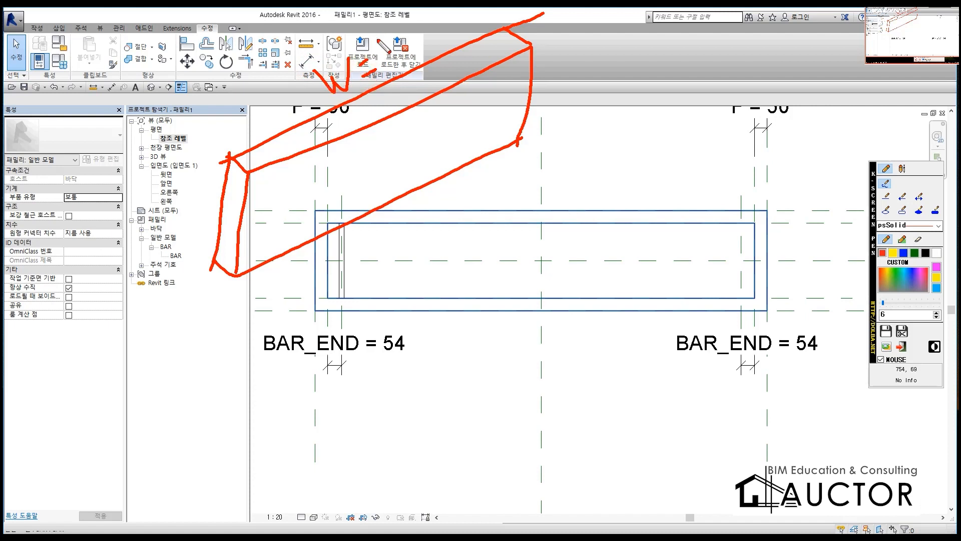
mouse_move(379, 26)
left_mouse_down()
mouse_move(385, 65)
mouse_move(412, 62)
mouse_move(424, 46)
mouse_move(494, 22)
mouse_move(544, 20)
mouse_move(545, 39)
mouse_move(575, 27)
mouse_move(642, 84)
mouse_move(660, 65)
mouse_move(682, 84)
left_mouse_up()
left_click_drag(678, 65, 773, 78)
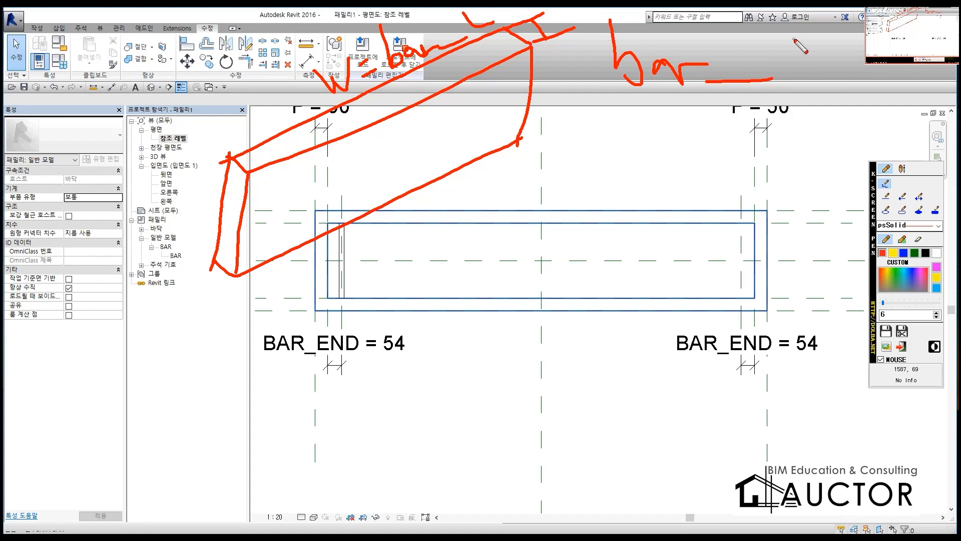
mouse_move(780, 51)
left_mouse_down()
mouse_move(801, 108)
mouse_move(792, 96)
left_mouse_up()
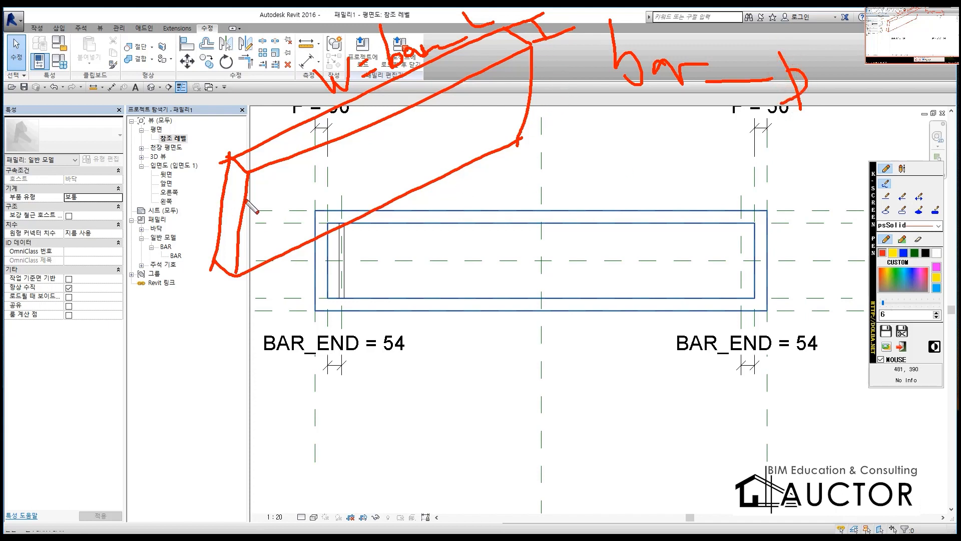
mouse_move(181, 150)
left_mouse_down()
mouse_move(225, 150)
mouse_move(186, 260)
mouse_move(205, 265)
left_mouse_up()
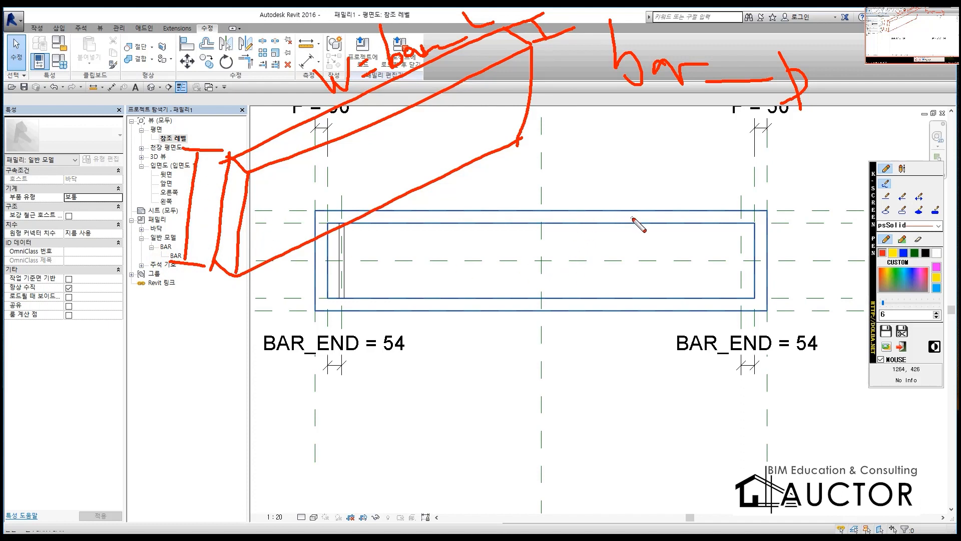
mouse_move(633, 167)
left_mouse_down()
mouse_move(683, 168)
mouse_move(673, 258)
mouse_move(649, 258)
left_mouse_up()
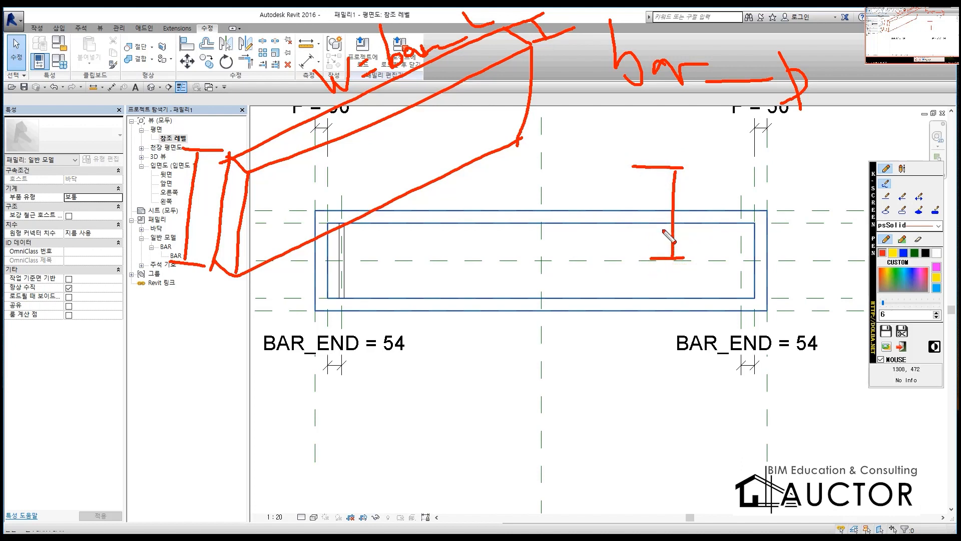
left_click_drag(675, 204, 671, 281)
left_click_drag(611, 108, 824, 110)
key("Escape")
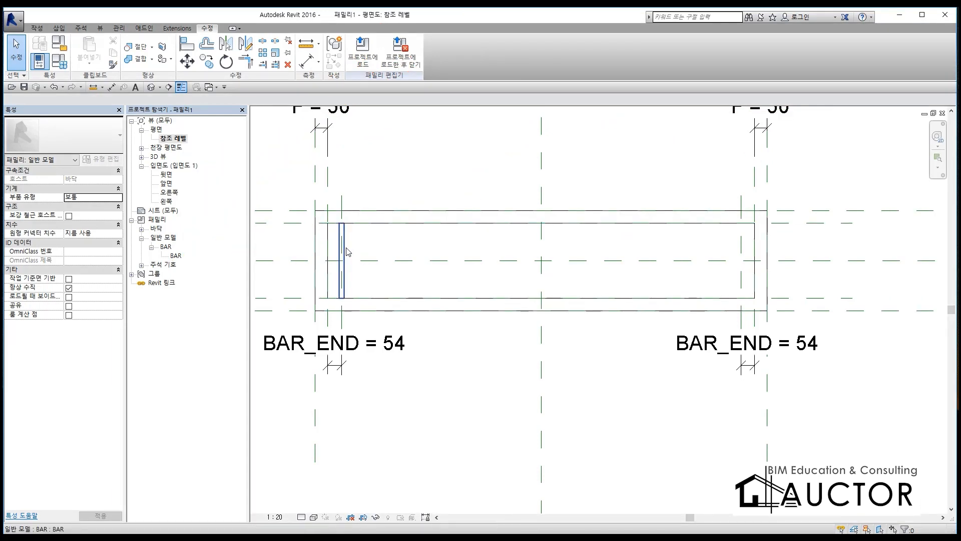
Step: Associate the bar's H dimension with a new type parameter named BAR_H under 치수 in its type properties
left_click(347, 250)
left_click(111, 151)
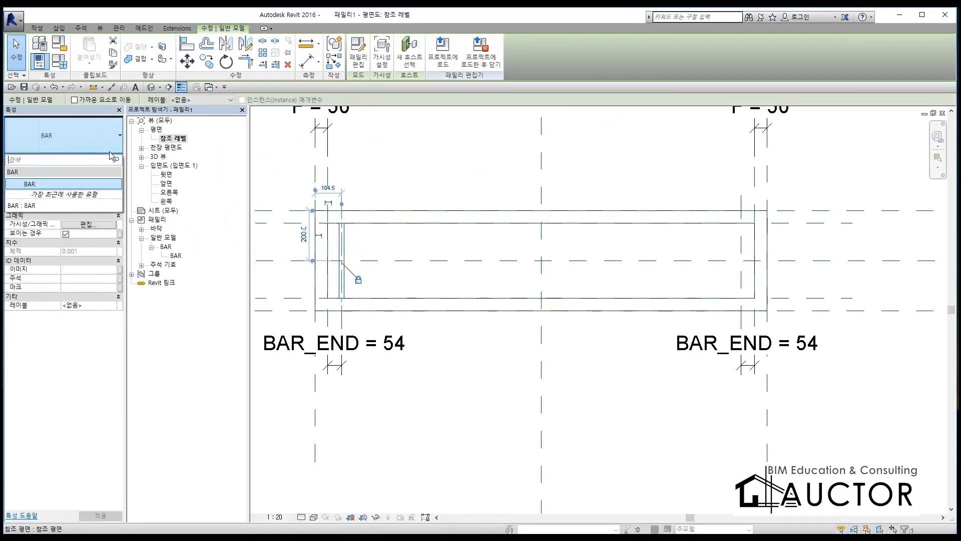
left_click(100, 158)
left_click(101, 159)
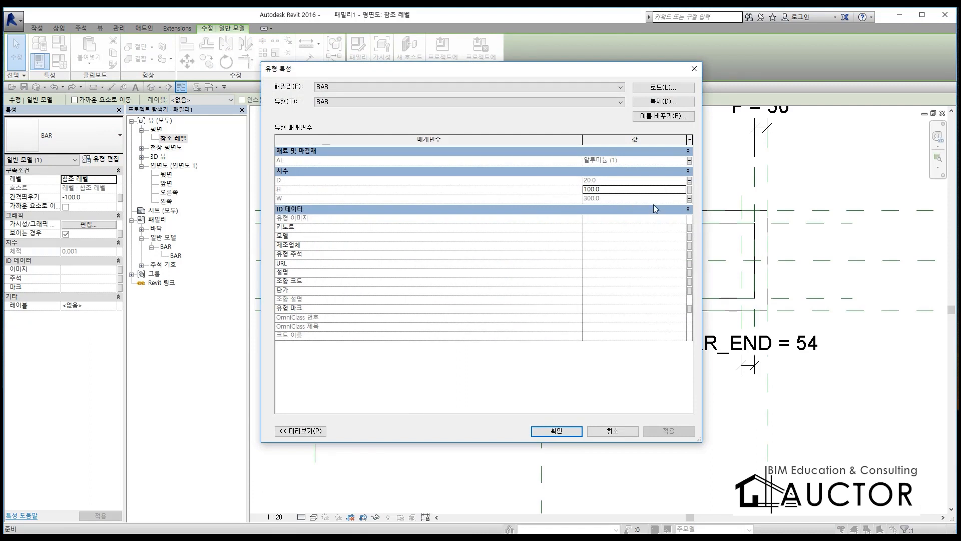
left_click(690, 190)
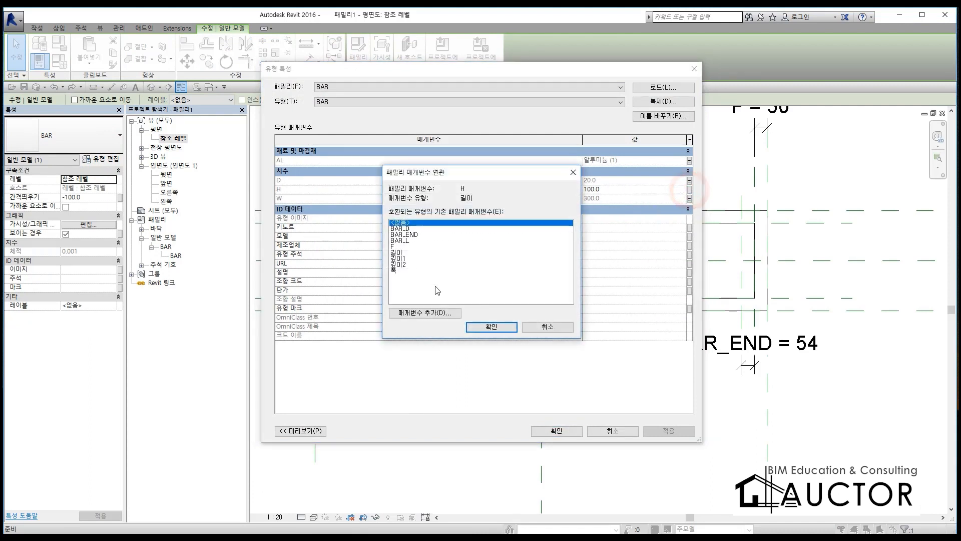
left_click(440, 316)
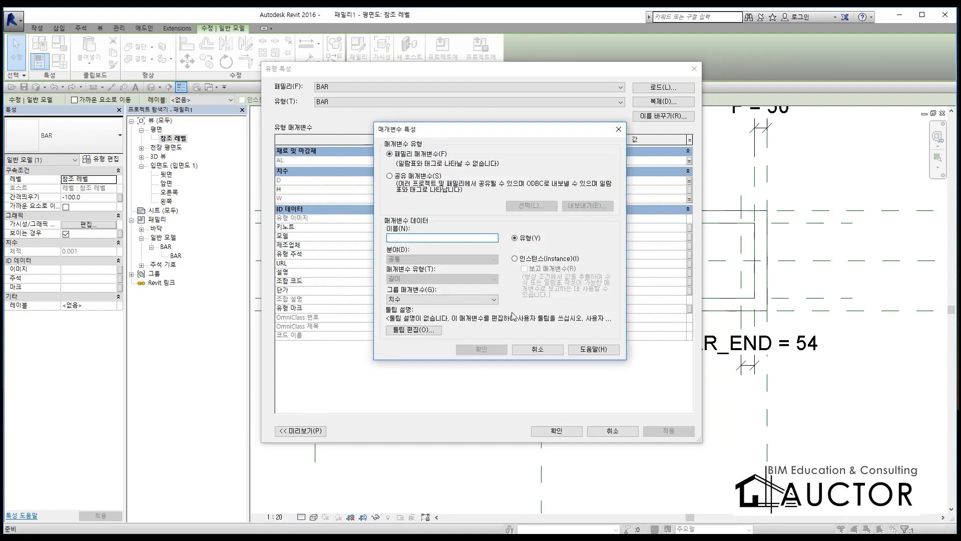
type("BAR_H")
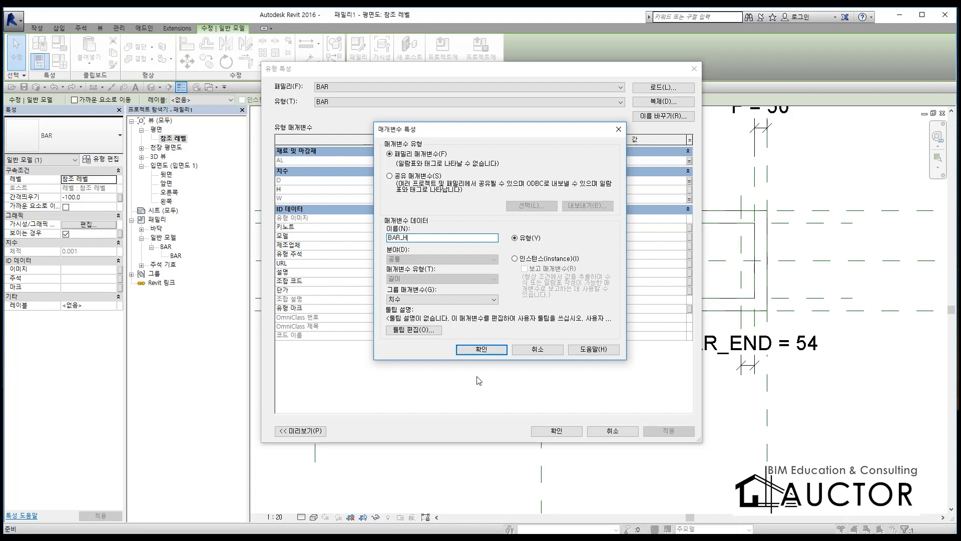
left_click(483, 350)
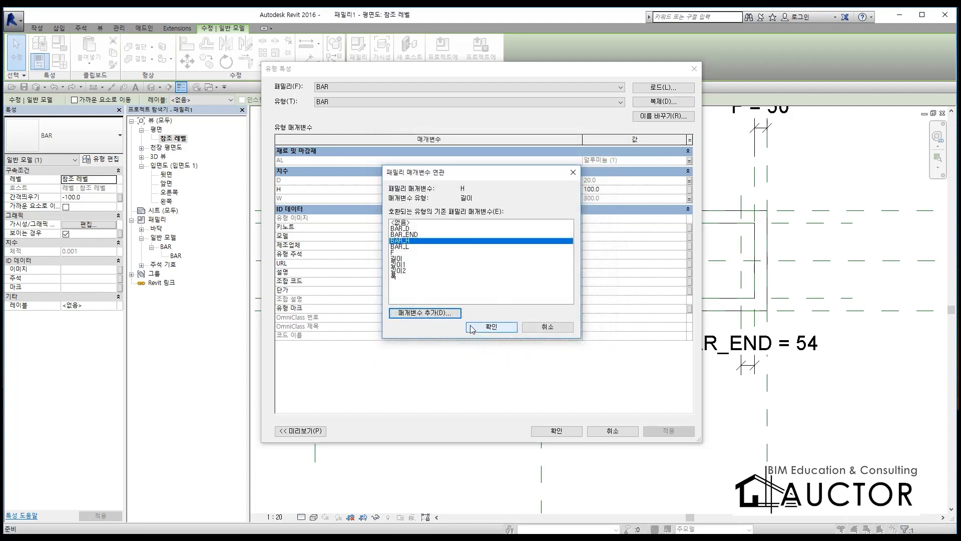
left_click(471, 329)
left_click(553, 429)
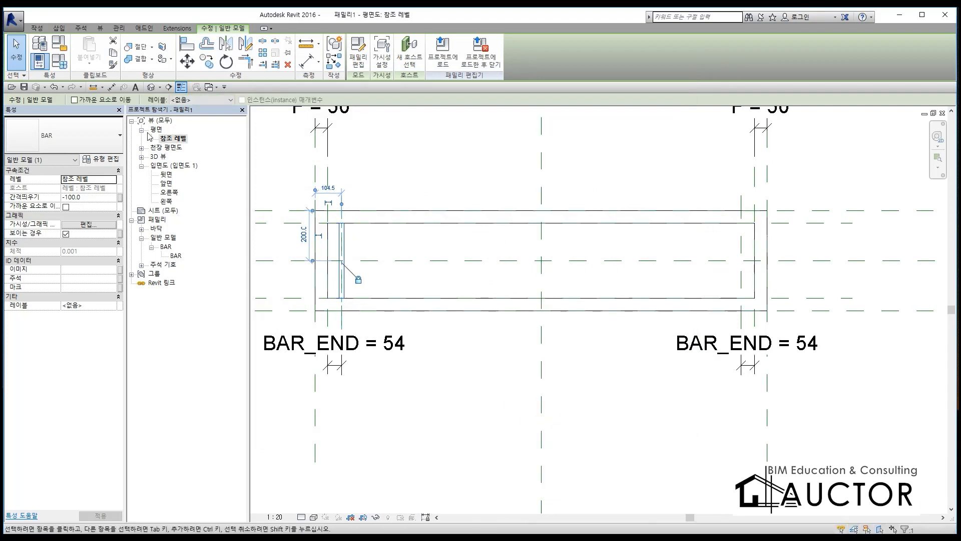
Step: Set BAR_H to 50 in the trench drain's family types and clear the bar selection
left_click(59, 61)
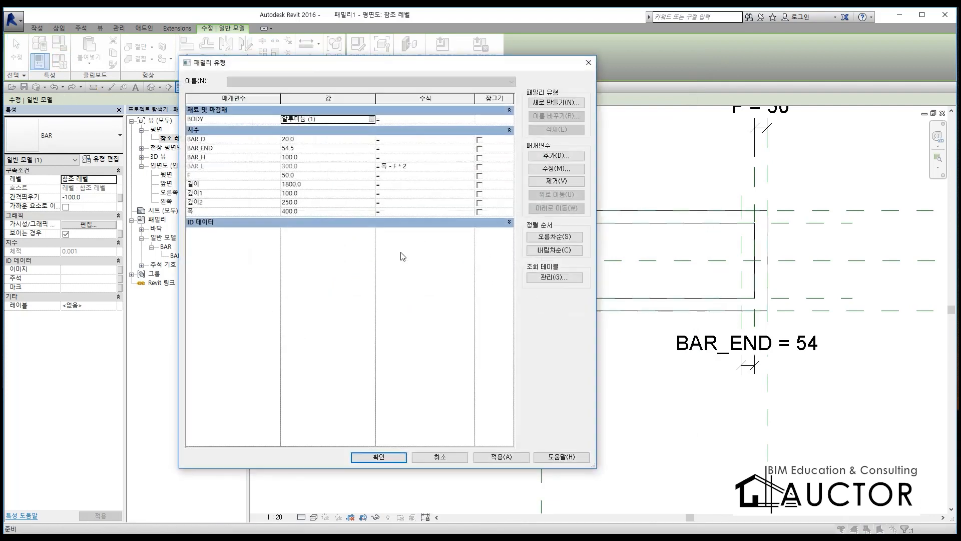
left_click(339, 157)
type("50")
key("Tab")
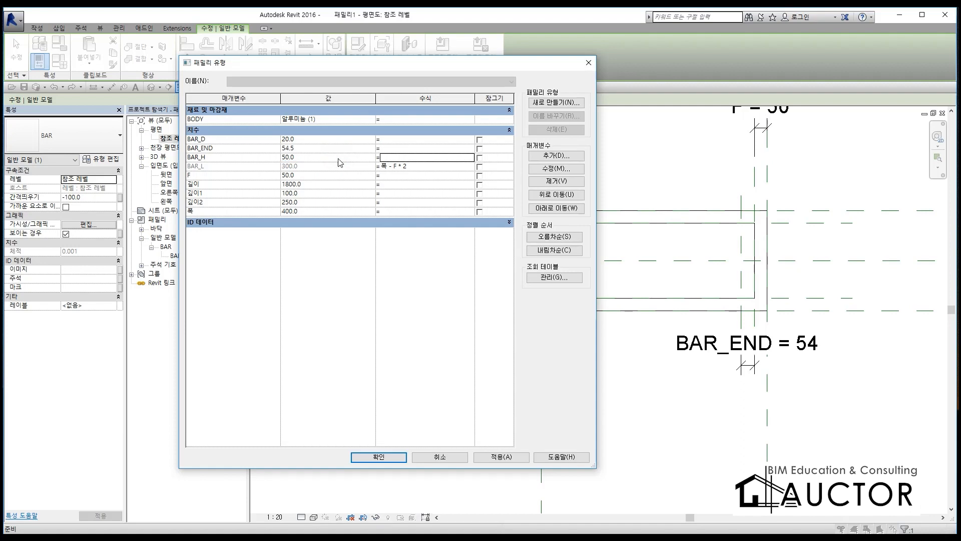
left_click(378, 457)
left_click(404, 395)
left_click(342, 275)
key("Escape")
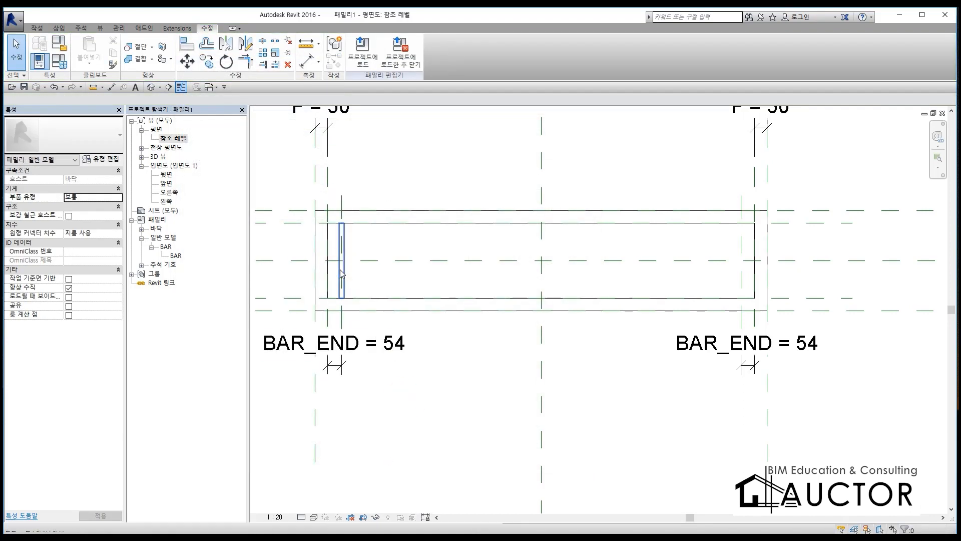
Step: Inspect the bar's fit inside the drain frame in the 3D view, then close that view to return to the floor plan
key("ctrl+Tab")
middle_click_drag(540, 305, 493, 242, "shift")
scroll(555, 281, "up", 10)
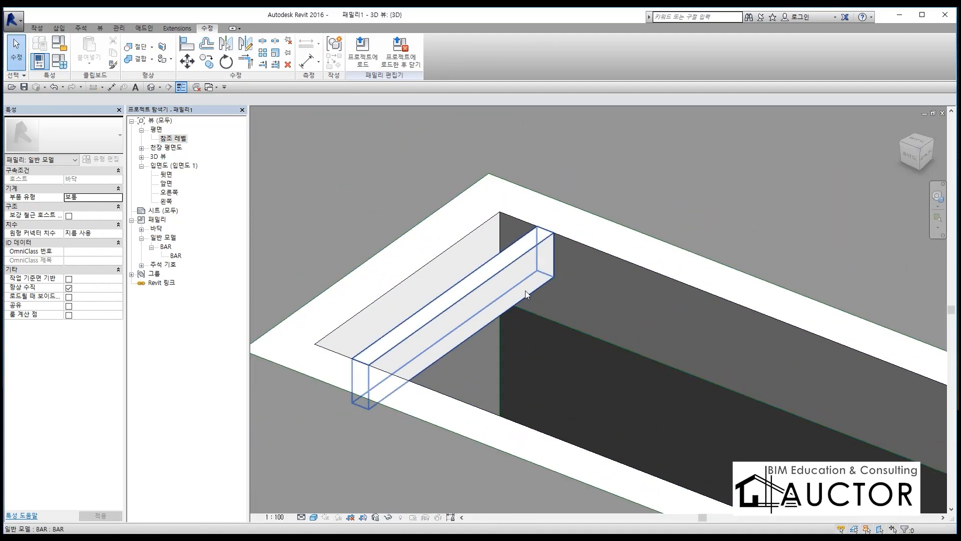
left_click(942, 113)
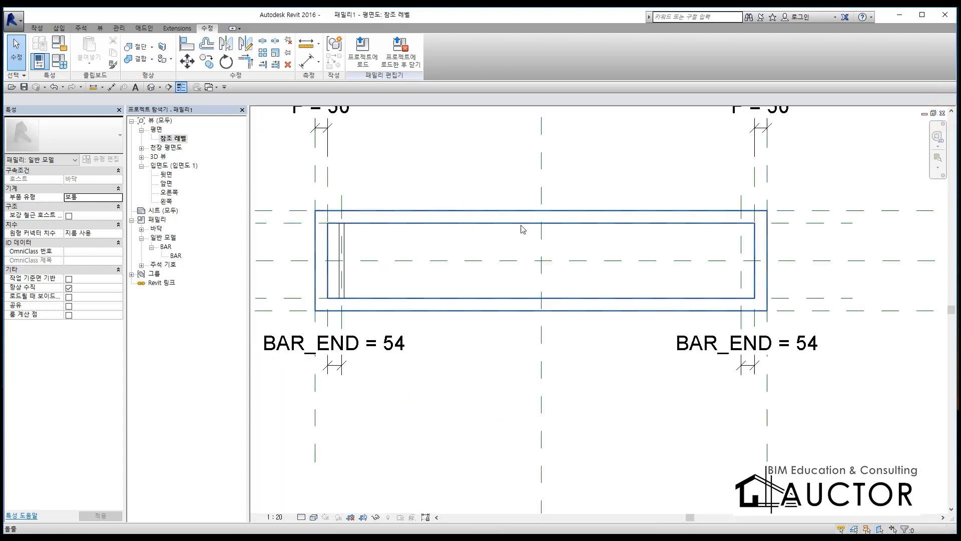
Step: Review the BAR type properties for material, D, H and W, then clear the bar selection in the floor plan
left_click(341, 238)
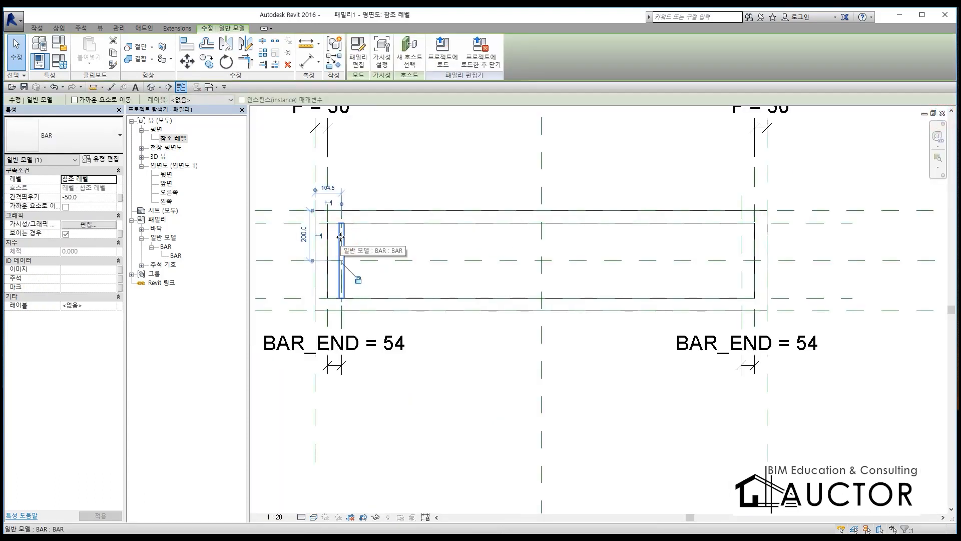
key("F12")
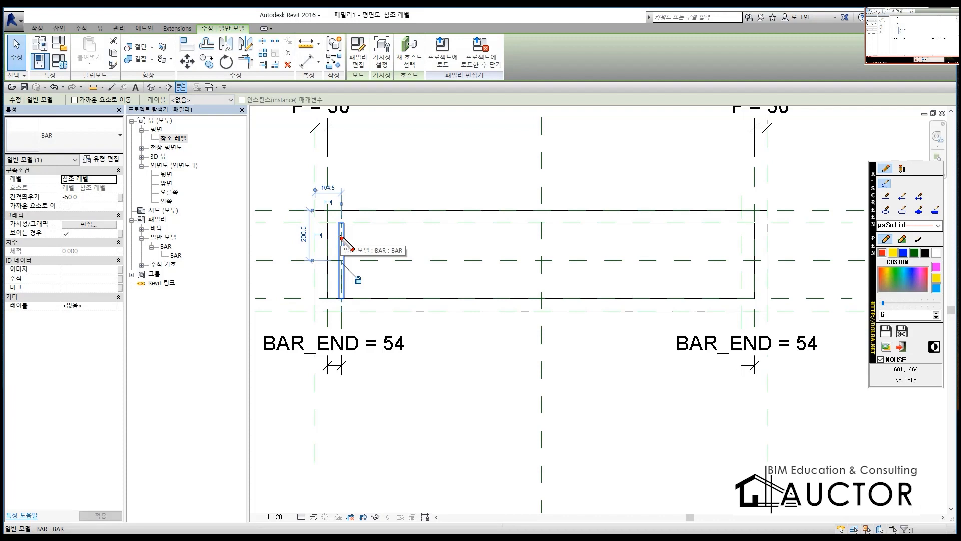
key("F12")
left_click(108, 160)
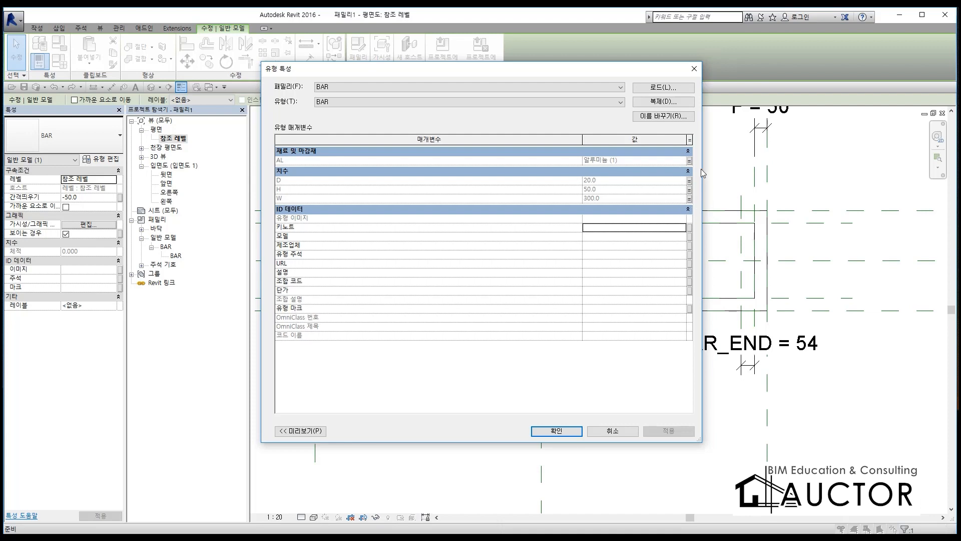
key("Return")
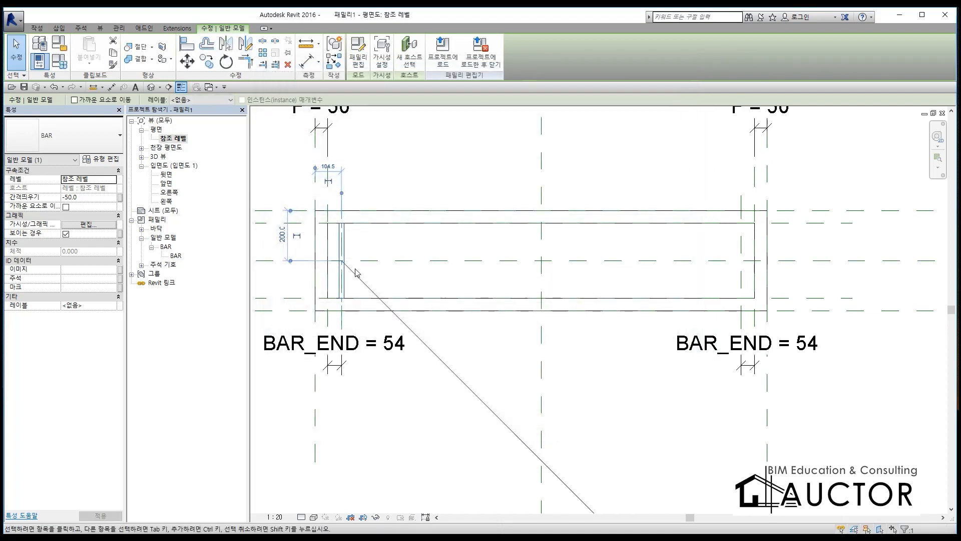
scroll(348, 247, "down", 2)
scroll(348, 247, "down", 4)
scroll(348, 247, "up", 7)
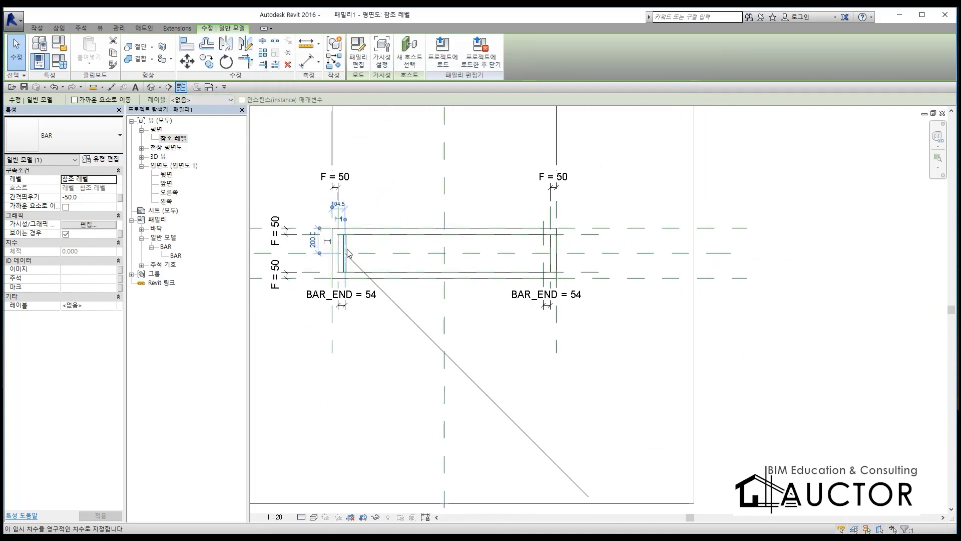
left_click(387, 251)
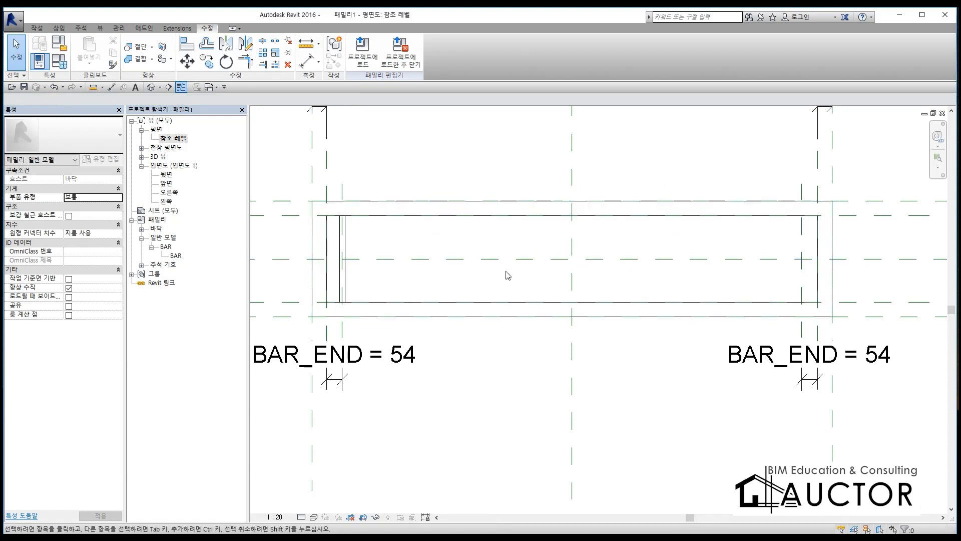
key("ctrl+F1")
mouse_move(369, 143)
left_mouse_down()
mouse_move(344, 223)
mouse_move(423, 254)
left_mouse_up()
left_click_drag(351, 208, 409, 204)
mouse_move(415, 166)
left_mouse_down()
mouse_move(419, 213)
mouse_move(458, 187)
left_mouse_up()
mouse_move(465, 162)
left_mouse_down()
mouse_move(467, 213)
mouse_move(533, 184)
left_mouse_up()
mouse_move(542, 170)
left_mouse_down()
mouse_move(532, 189)
mouse_move(571, 186)
left_mouse_up()
left_click_drag(576, 178, 604, 192)
left_click_drag(612, 175, 568, 230)
left_click_drag(302, 258, 694, 230)
left_click_drag(450, 298, 415, 360)
left_click_drag(434, 299, 481, 367)
left_click_drag(427, 339, 499, 332)
mouse_move(508, 293)
left_mouse_down()
mouse_move(513, 362)
mouse_move(622, 376)
left_mouse_up()
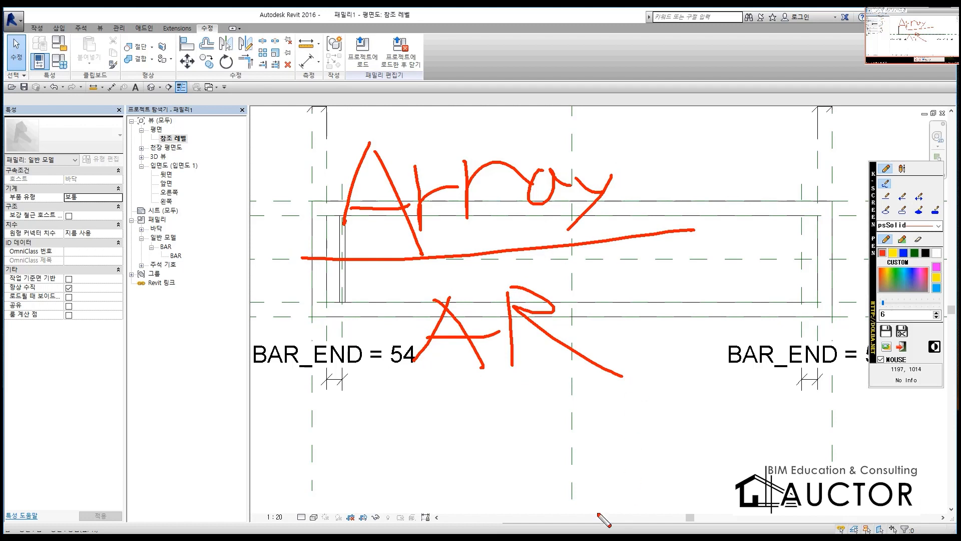
key("Escape")
left_click(523, 405)
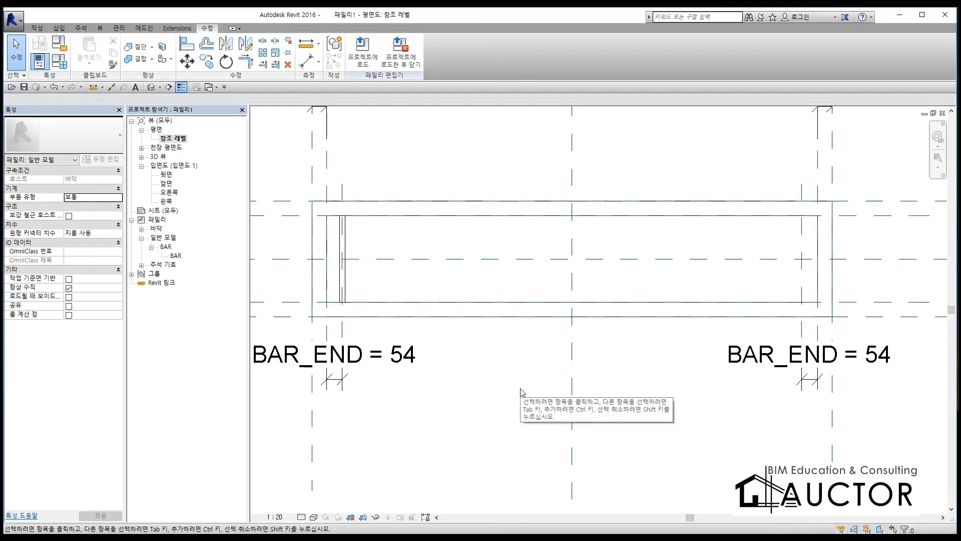
left_click(468, 354)
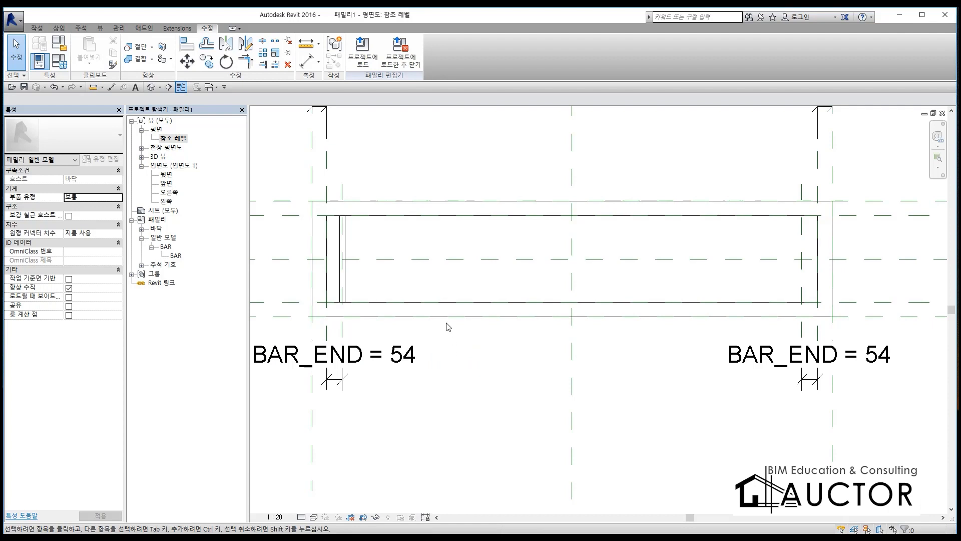
key("ctrl+2")
mouse_move(367, 124)
left_mouse_down()
mouse_move(341, 175)
mouse_move(401, 191)
left_mouse_up()
left_click_drag(397, 154, 418, 146)
mouse_move(400, 164)
left_mouse_down()
mouse_move(420, 151)
mouse_move(434, 198)
left_mouse_up()
mouse_move(453, 155)
left_mouse_down()
mouse_move(503, 150)
mouse_move(502, 205)
left_mouse_up()
left_click_drag(518, 173, 537, 213)
left_click_drag(598, 225, 263, 231)
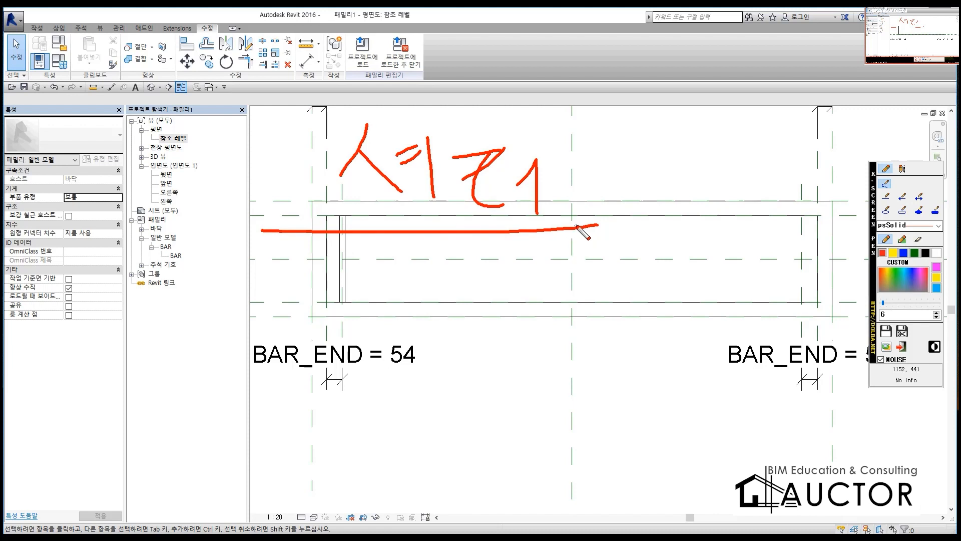
key("Escape")
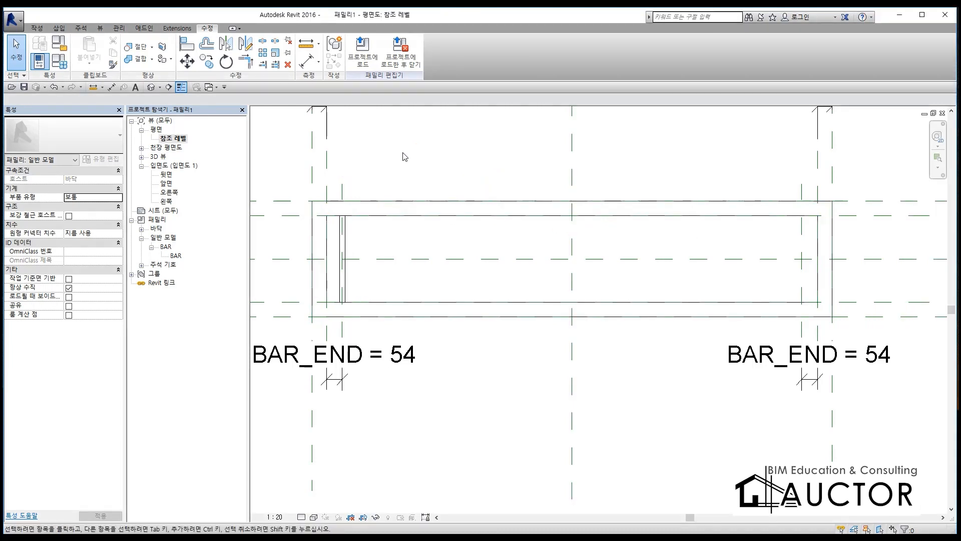
key("ctrl+F2")
left_click_drag(244, 144, 818, 146)
left_click_drag(503, 68, 468, 442)
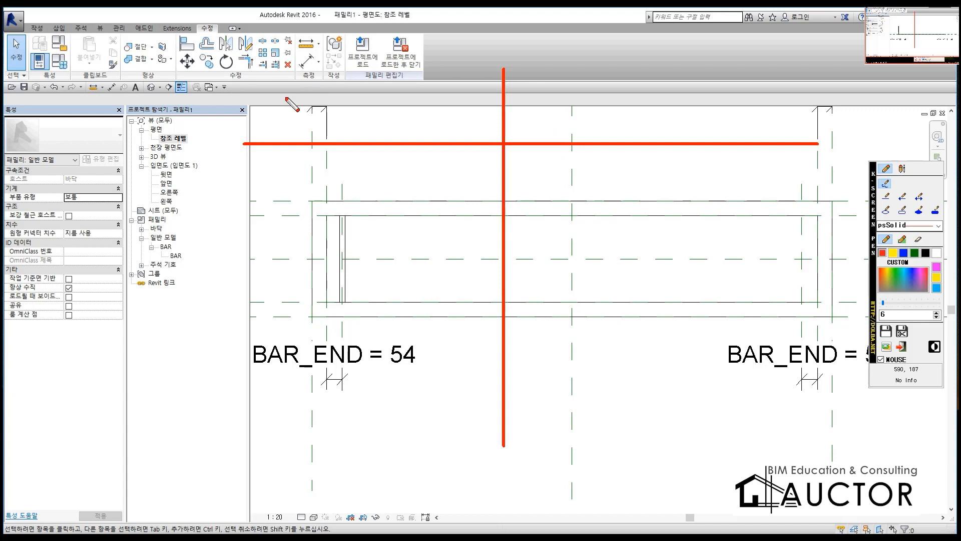
mouse_move(275, 91)
left_mouse_down()
mouse_move(324, 119)
mouse_move(375, 118)
left_mouse_up()
mouse_move(407, 51)
left_mouse_down()
mouse_move(416, 96)
mouse_move(428, 95)
left_mouse_up()
mouse_move(595, 54)
left_mouse_down()
mouse_move(636, 116)
mouse_move(672, 100)
mouse_move(723, 123)
mouse_move(733, 89)
mouse_move(744, 128)
left_mouse_up()
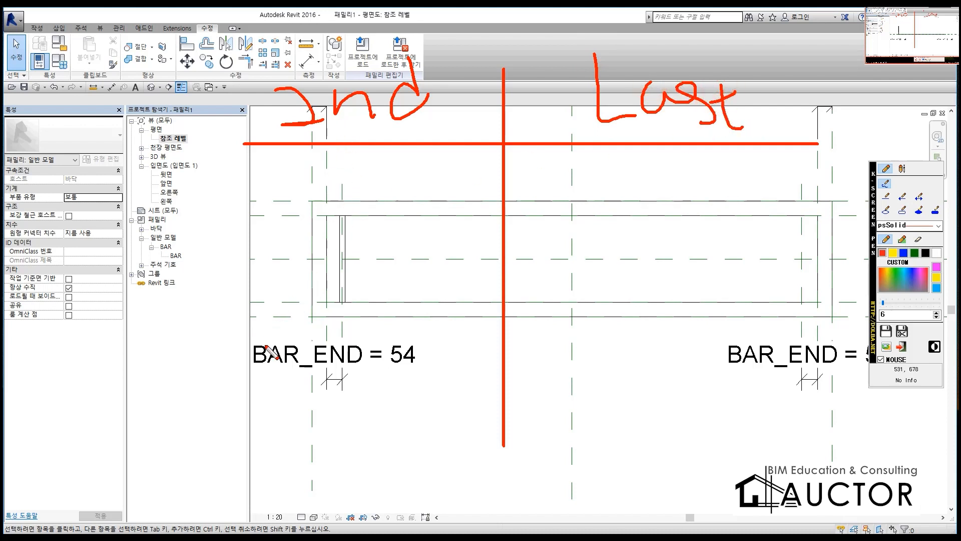
left_click_drag(281, 342, 286, 365)
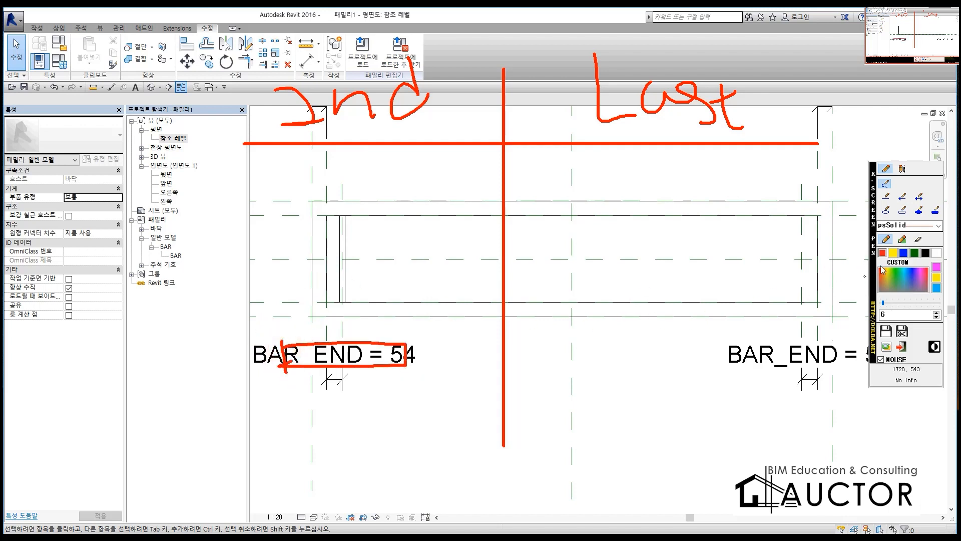
left_click(904, 252)
left_click_drag(356, 353, 198, 353)
mouse_move(335, 275)
left_mouse_down()
mouse_move(200, 276)
mouse_move(207, 353)
left_mouse_up()
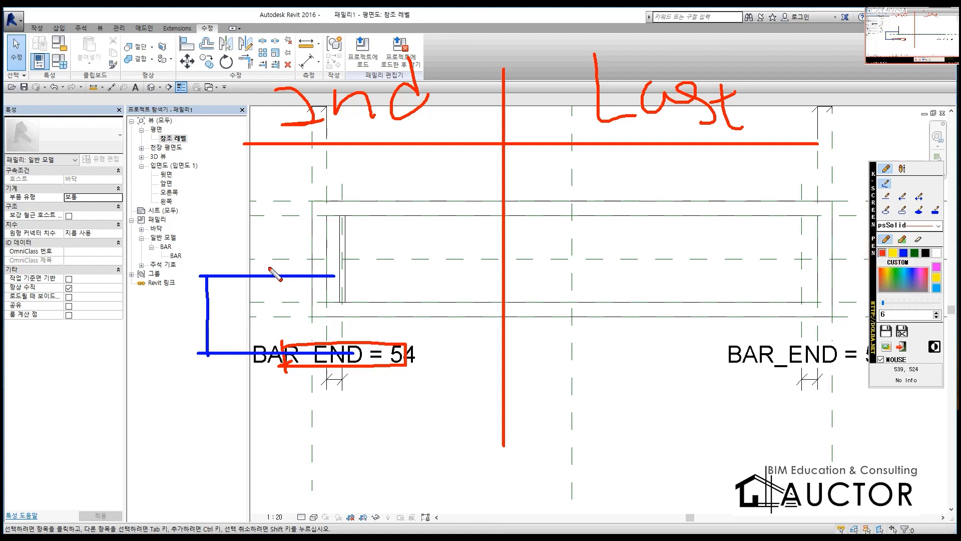
mouse_move(281, 257)
left_mouse_down()
mouse_move(317, 290)
mouse_move(338, 262)
mouse_move(287, 262)
left_mouse_up()
mouse_move(297, 224)
left_mouse_down()
mouse_move(280, 193)
mouse_move(446, 209)
mouse_move(279, 189)
left_mouse_up()
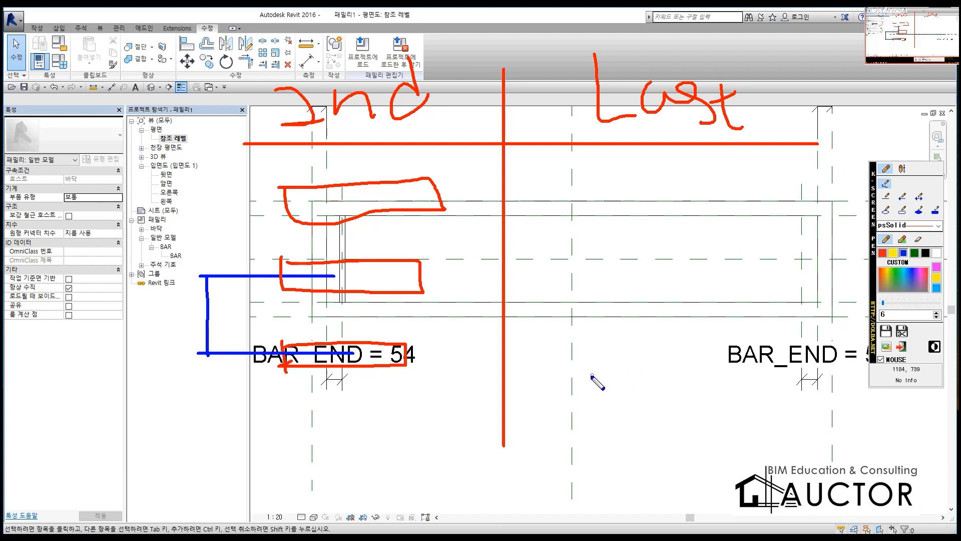
left_click_drag(561, 408, 769, 408)
left_click_drag(555, 156, 764, 155)
left_click(883, 253)
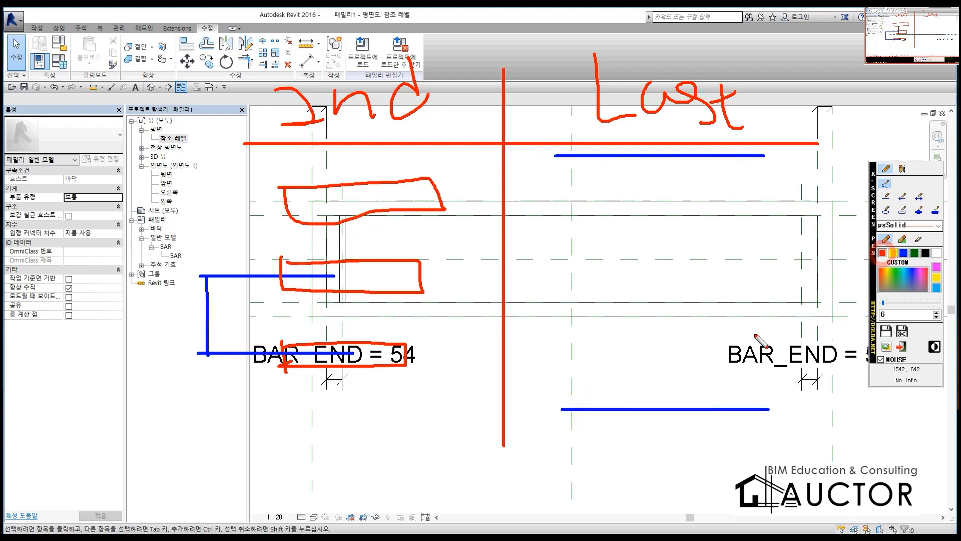
mouse_move(572, 397)
left_mouse_down()
mouse_move(572, 435)
mouse_move(735, 398)
mouse_move(580, 414)
left_mouse_up()
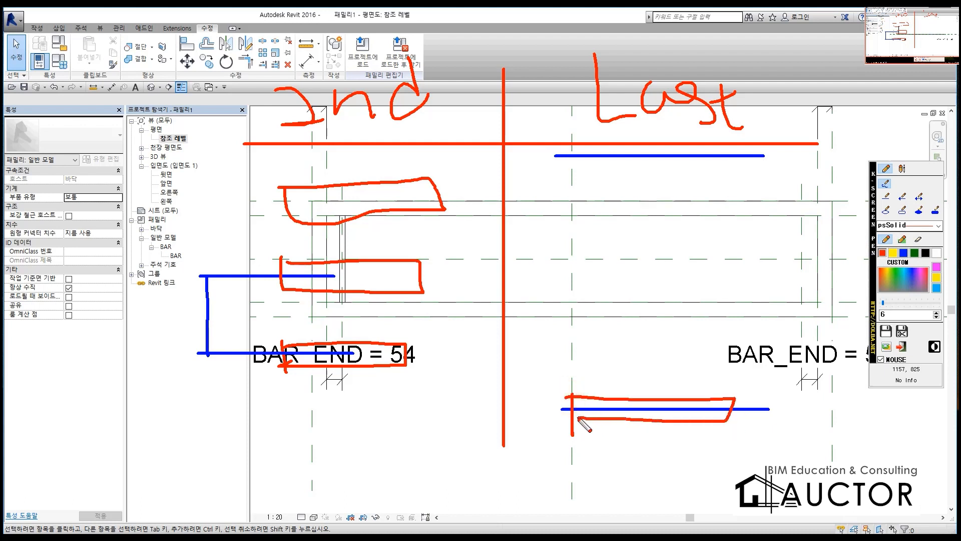
mouse_move(565, 145)
left_mouse_down()
mouse_move(730, 150)
mouse_move(565, 171)
left_mouse_up()
mouse_move(563, 214)
left_mouse_down()
mouse_move(569, 255)
mouse_move(762, 229)
mouse_move(582, 245)
left_mouse_up()
left_click_drag(570, 283, 571, 324)
mouse_move(739, 284)
left_mouse_down()
mouse_move(582, 289)
mouse_move(744, 316)
mouse_move(740, 285)
left_mouse_up()
mouse_move(569, 346)
left_mouse_down()
mouse_move(741, 344)
mouse_move(586, 382)
mouse_move(581, 346)
left_mouse_up()
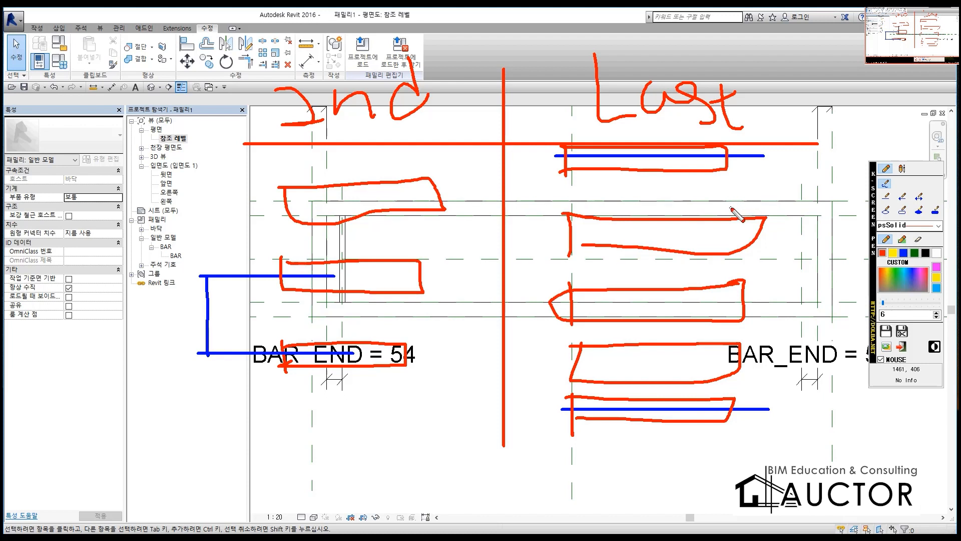
mouse_move(741, 157)
left_mouse_down()
mouse_move(706, 180)
mouse_move(548, 99)
mouse_move(785, 86)
mouse_move(423, 325)
left_mouse_up()
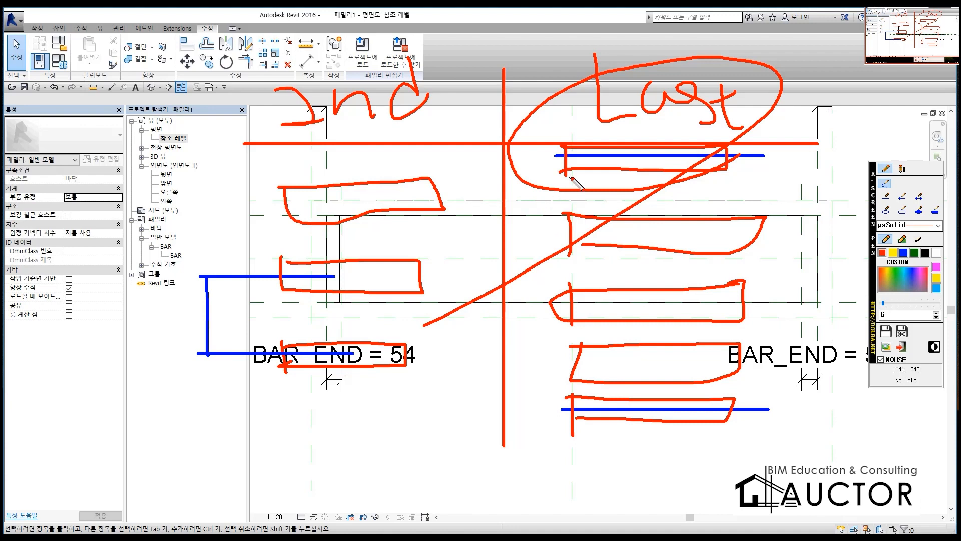
key("Escape")
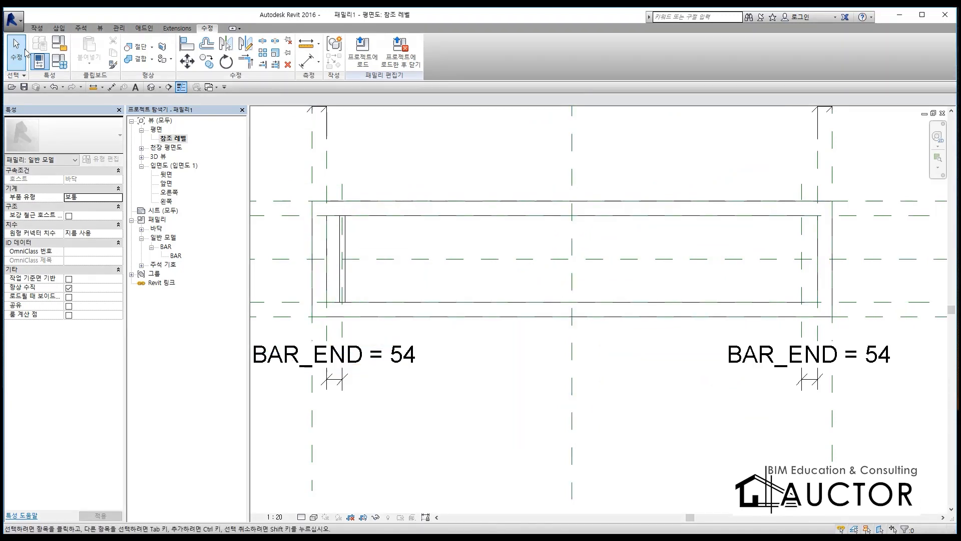
Step: Select the BAR instance at the left end of the drain frame as the element for the Array command
left_click(423, 110)
left_click(345, 236)
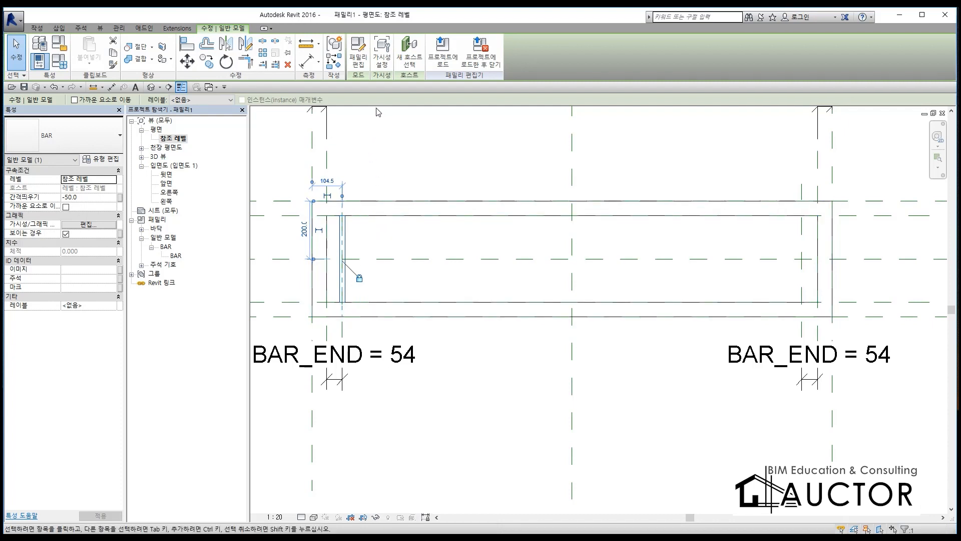
key("ctrl+2")
mouse_move(277, 61)
left_mouse_down()
mouse_move(245, 46)
mouse_move(282, 53)
left_mouse_up()
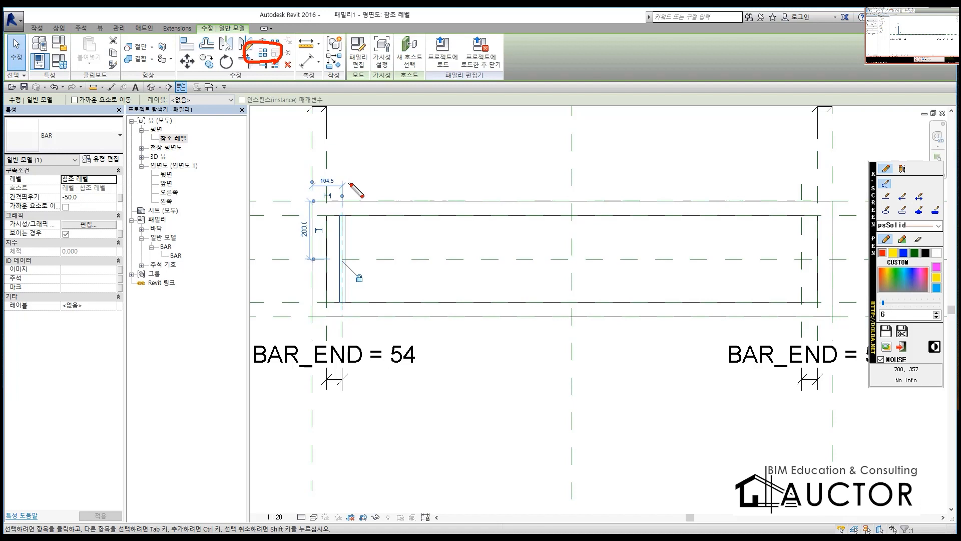
Step: Array the left BAR as 10 grouped items with the Last option, from the left BAR_END reference plane to the right one
key("Escape")
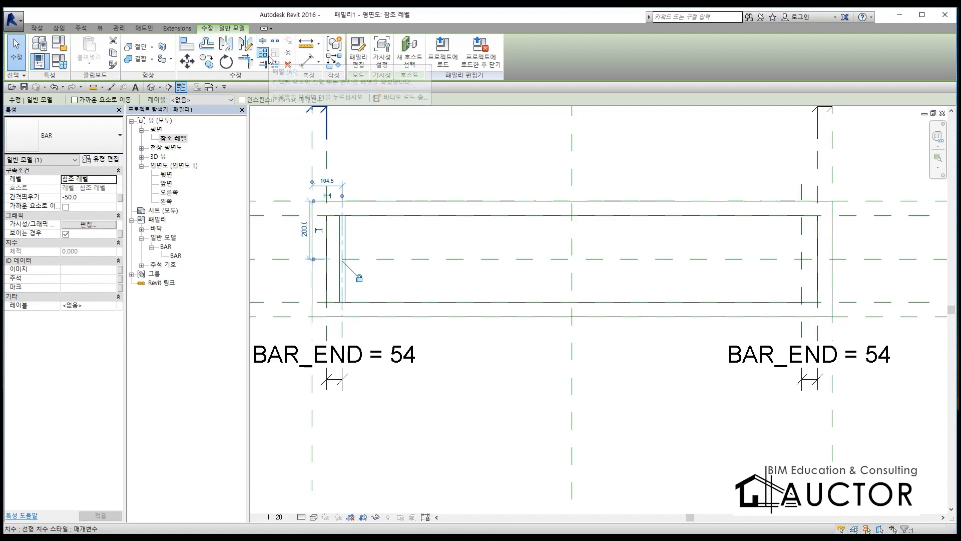
left_click(429, 176)
left_click(342, 243)
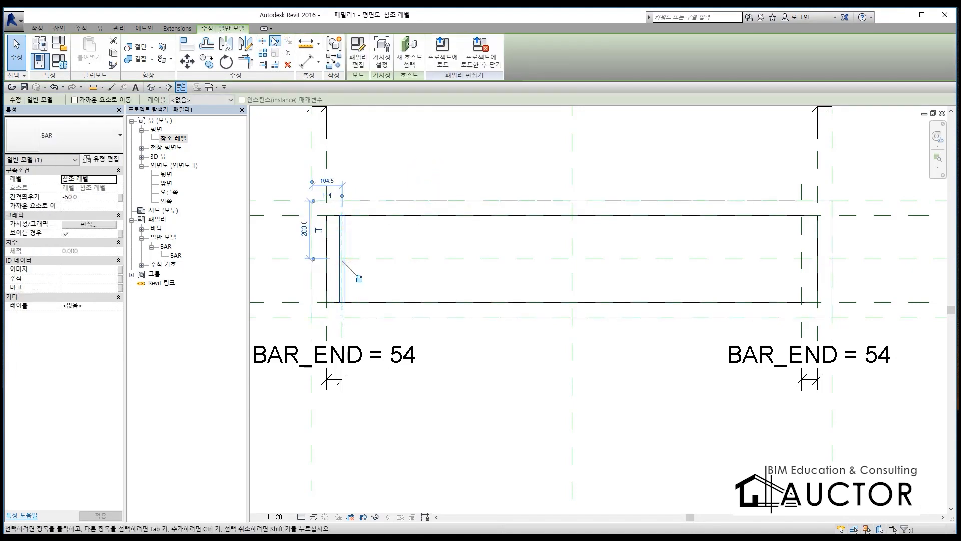
left_click(263, 53)
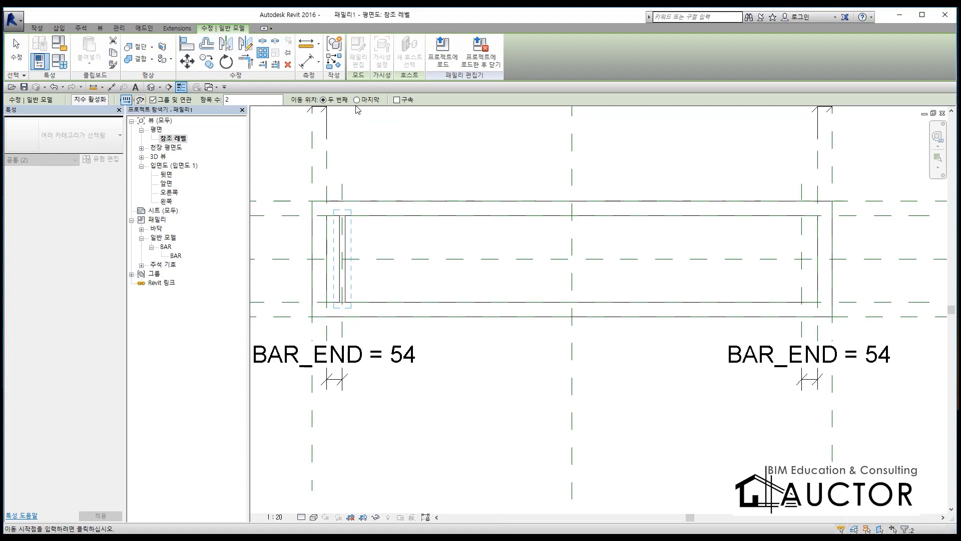
left_click(345, 216)
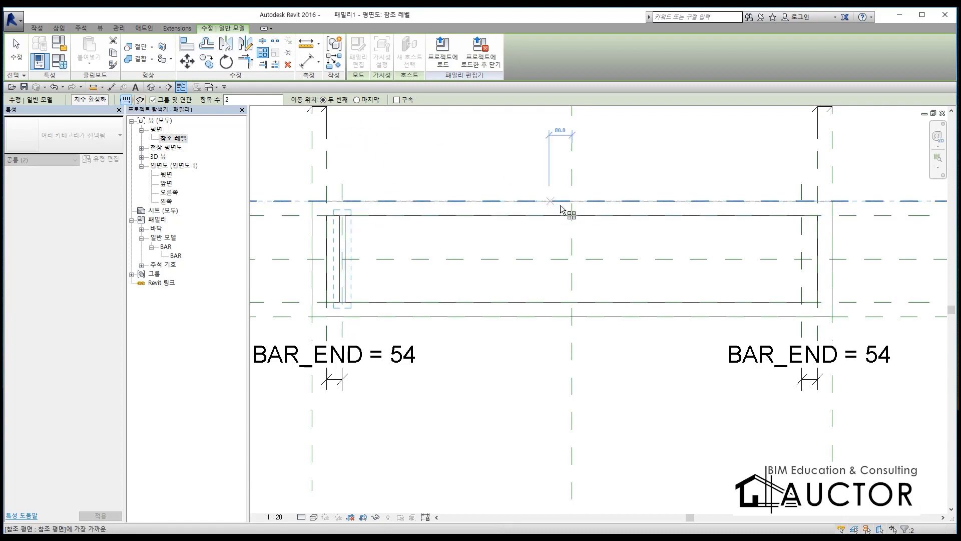
left_click(357, 99)
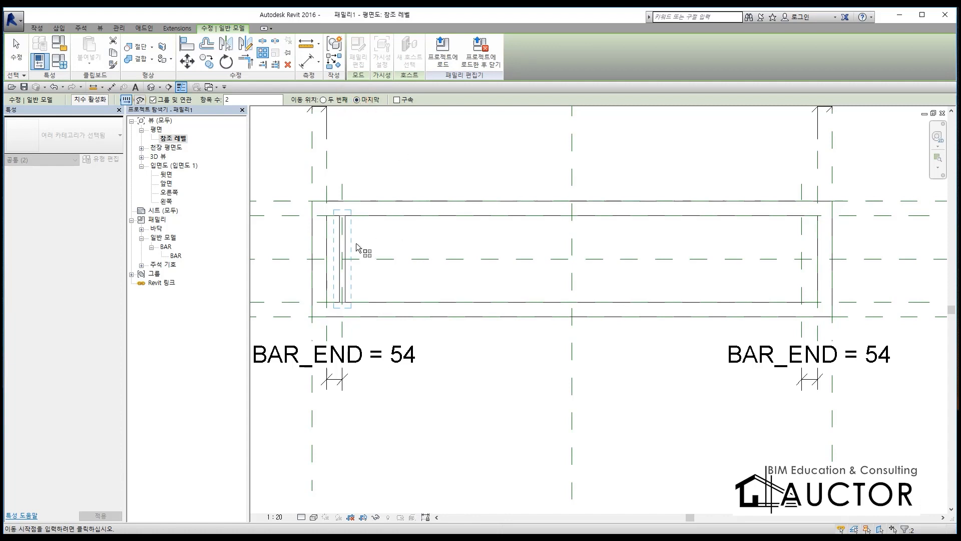
left_click(342, 184)
left_click(341, 99)
left_click(357, 99)
mouse_move(389, 116)
left_mouse_down()
mouse_move(332, 98)
mouse_move(386, 104)
mouse_move(348, 134)
left_mouse_up()
key("Escape")
key("F9")
mouse_move(255, 110)
left_mouse_down()
mouse_move(229, 118)
mouse_move(272, 95)
mouse_move(234, 112)
left_mouse_up()
key("Escape")
double_click(239, 103)
left_click(342, 185)
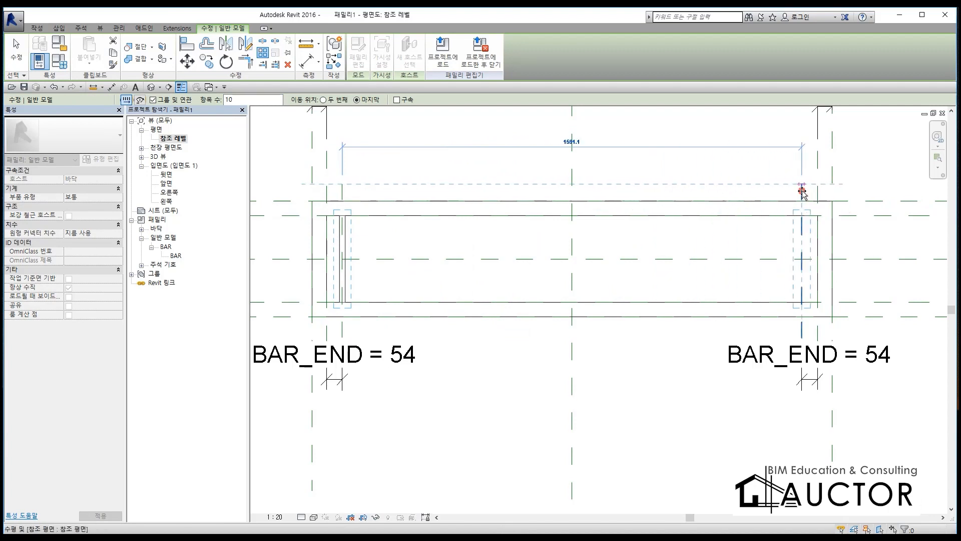
left_click(802, 191)
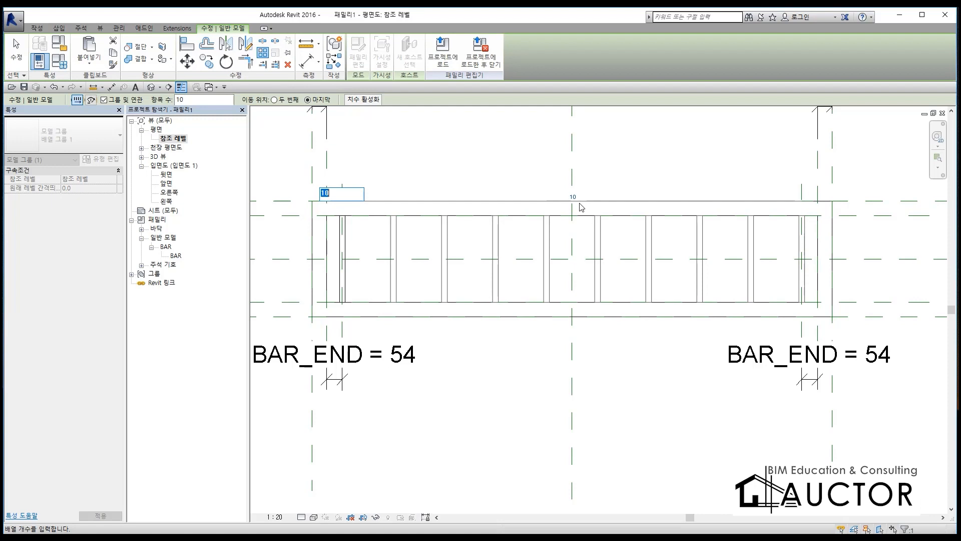
key("Return")
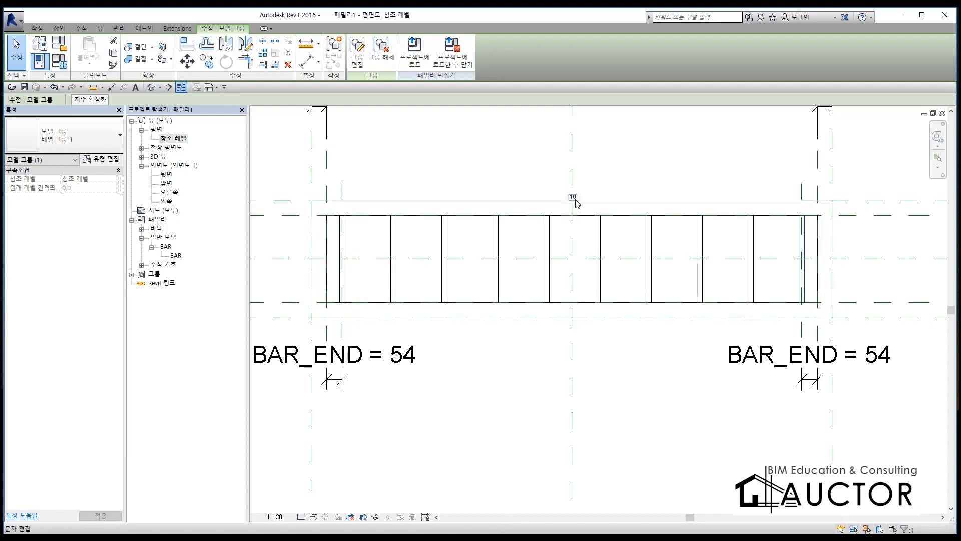
Step: Label the bar array's item count with a new type parameter named K, and undo both the label and the array
left_click(575, 199)
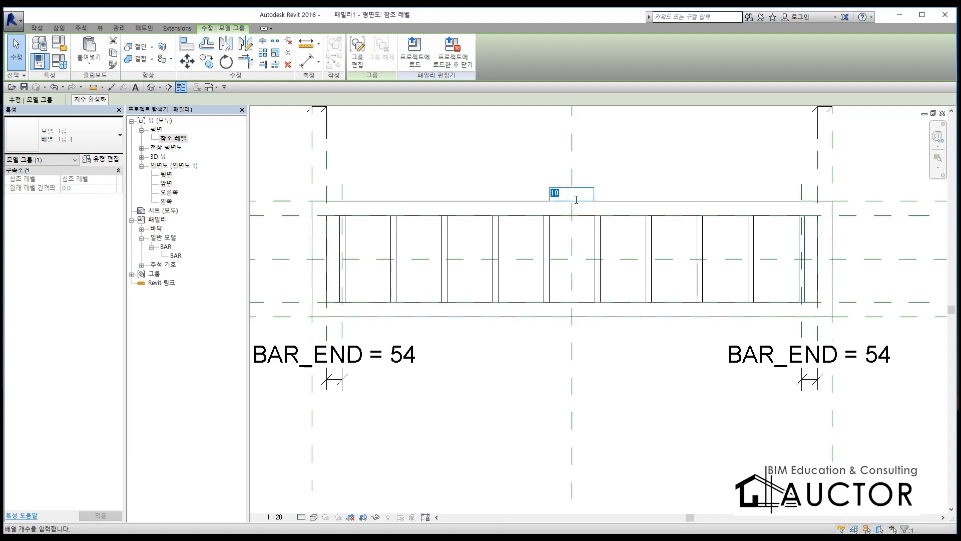
key("Escape")
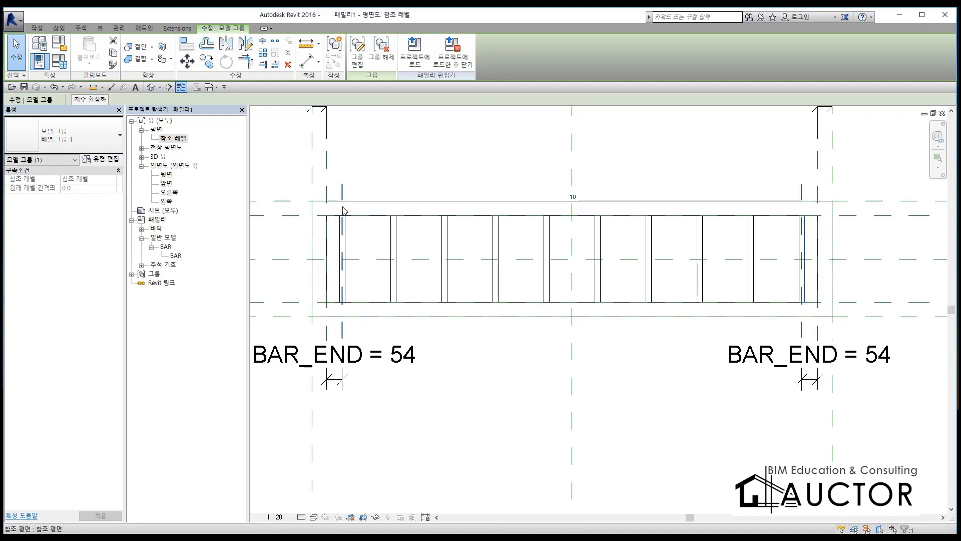
key("Tab")
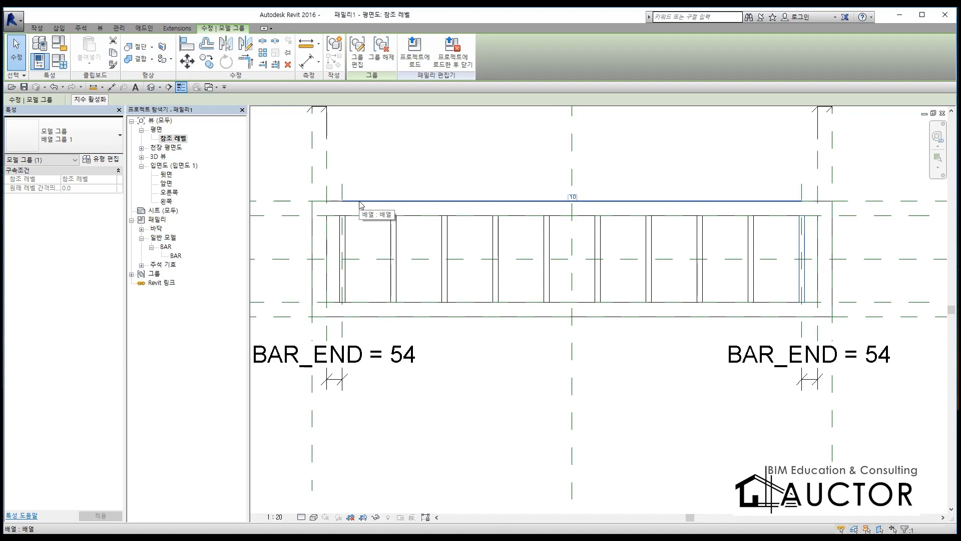
left_click(360, 204)
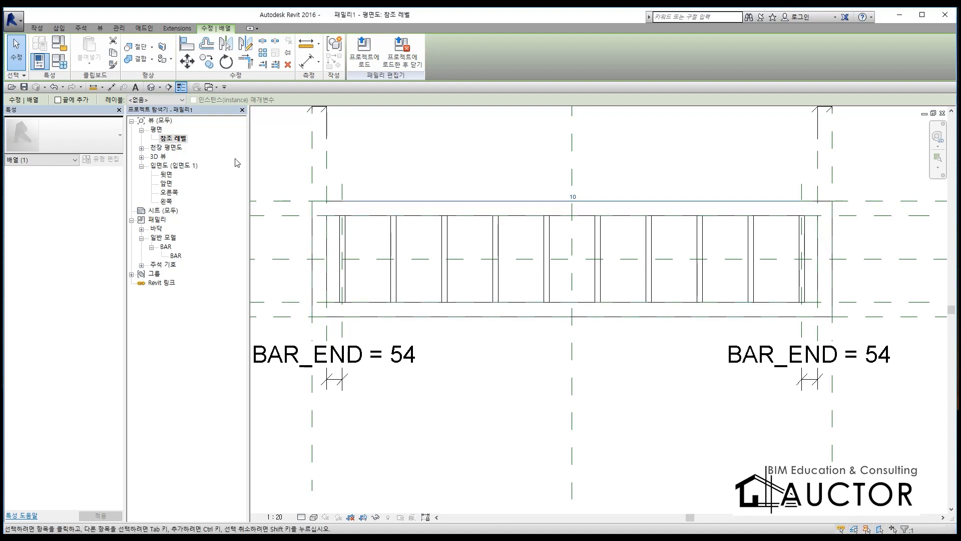
left_click(150, 100)
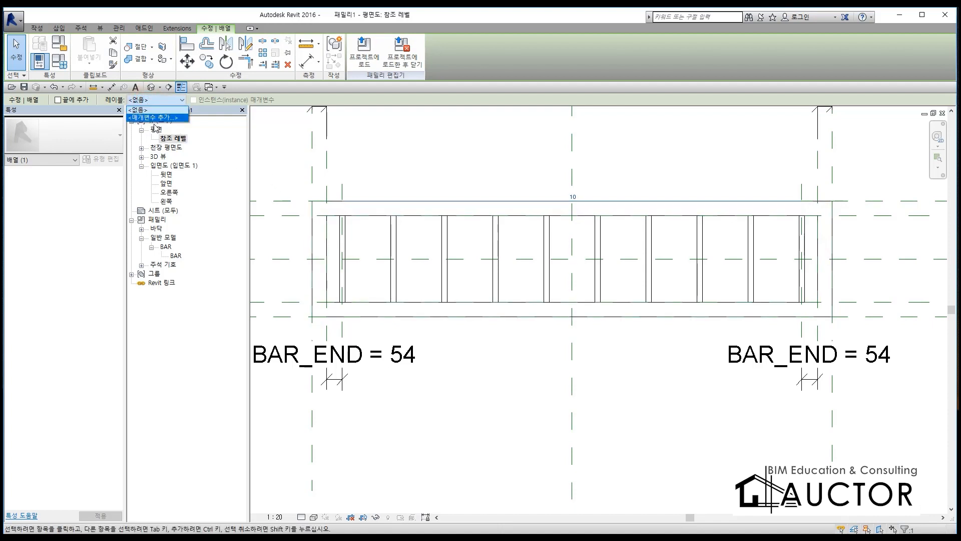
left_click(153, 118)
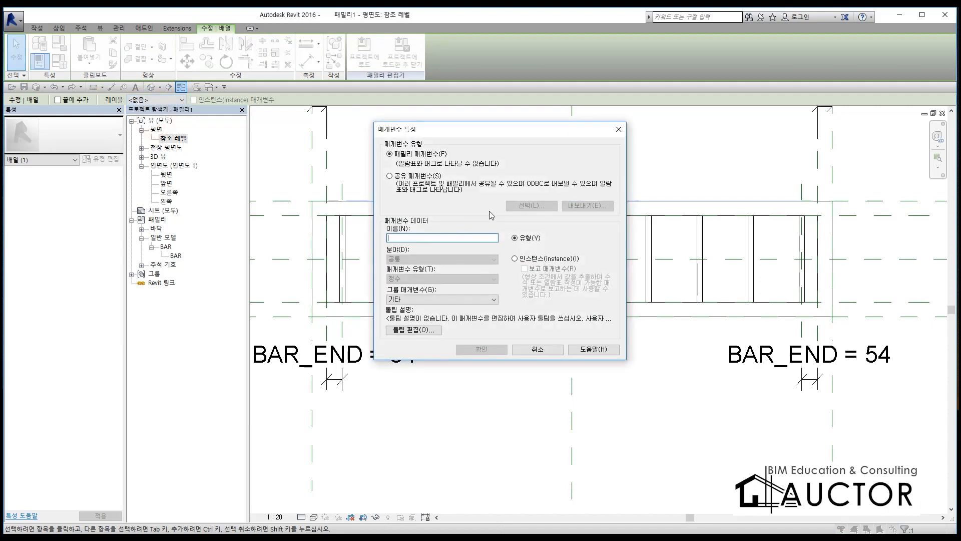
type("K")
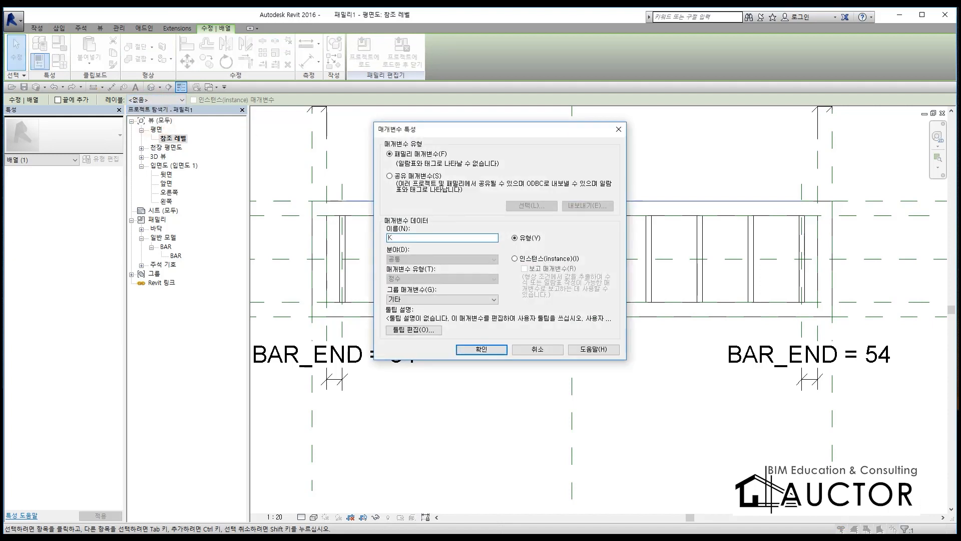
left_click(494, 349)
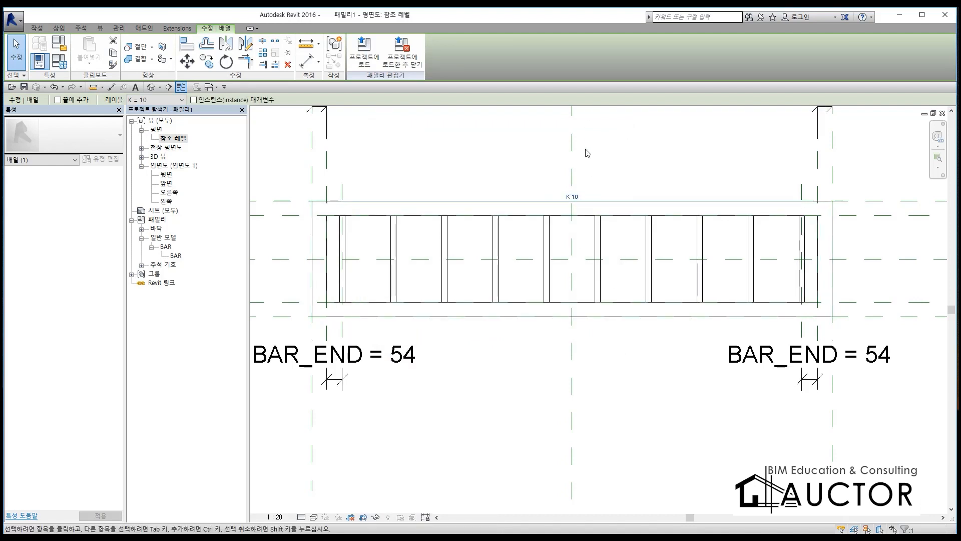
left_click(587, 170)
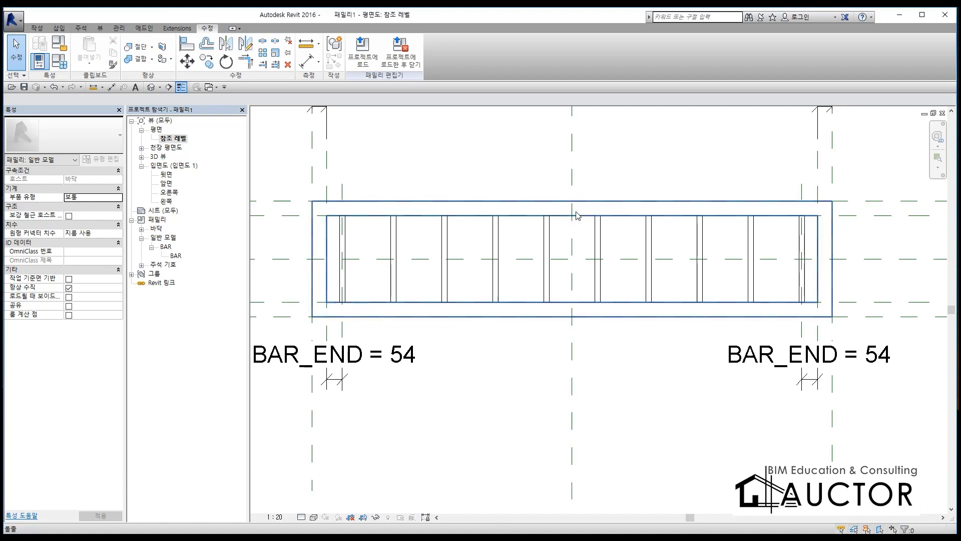
key("ctrl+z")
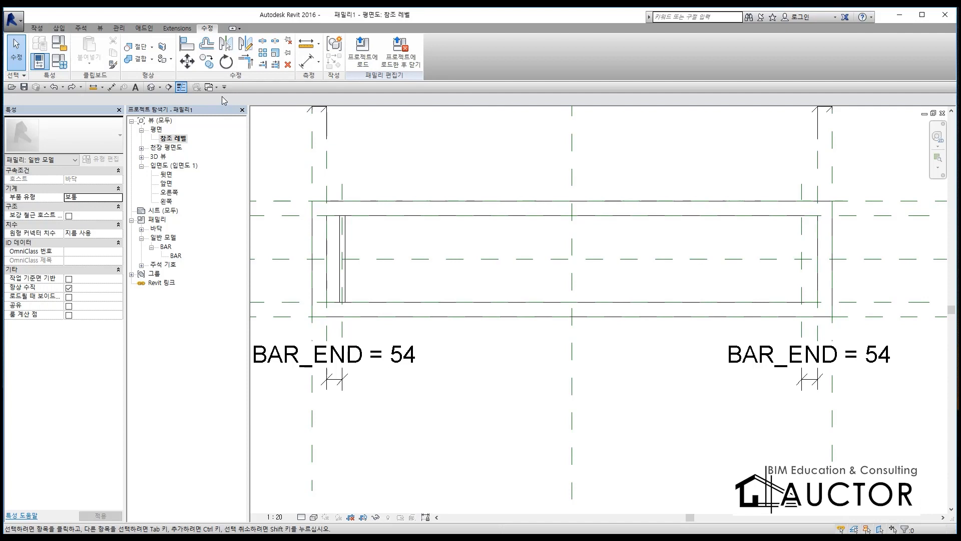
Step: Array the BAR again into 10 grouped items, placing the last one on the right-hand BAR_END reference plane
left_click(344, 253)
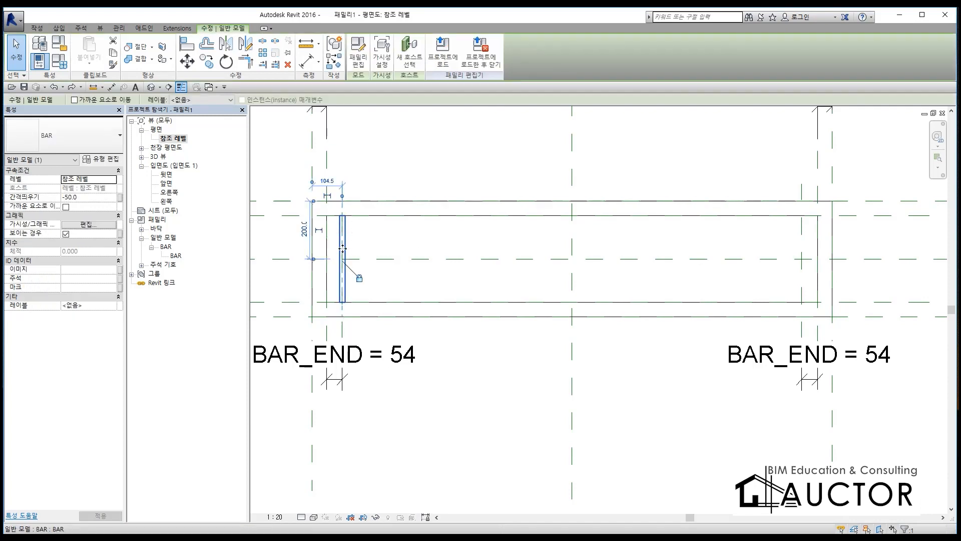
left_click(264, 53)
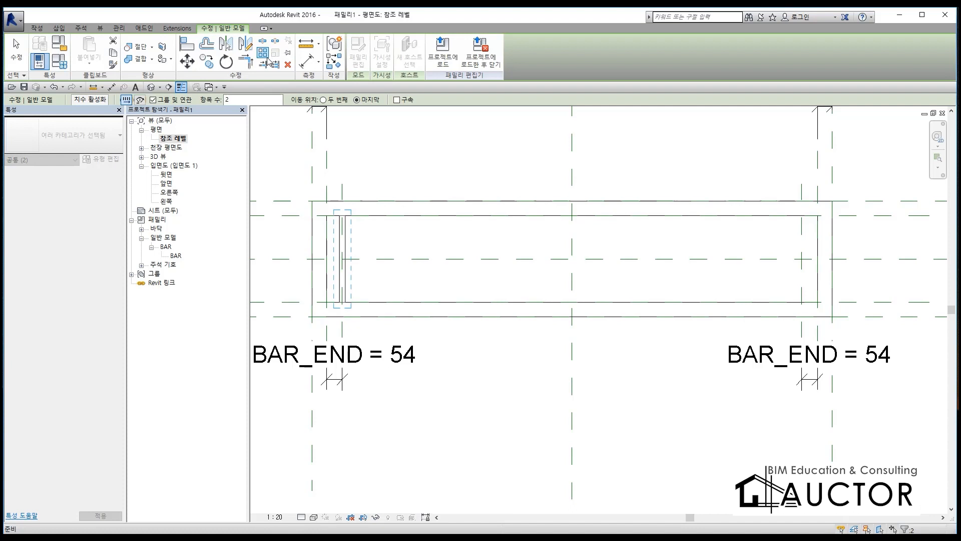
double_click(274, 98)
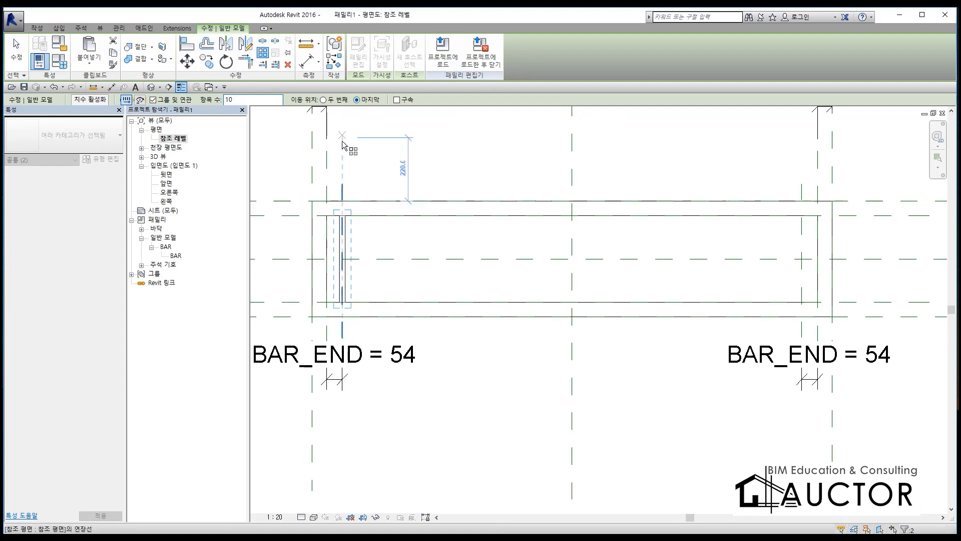
left_click(341, 191)
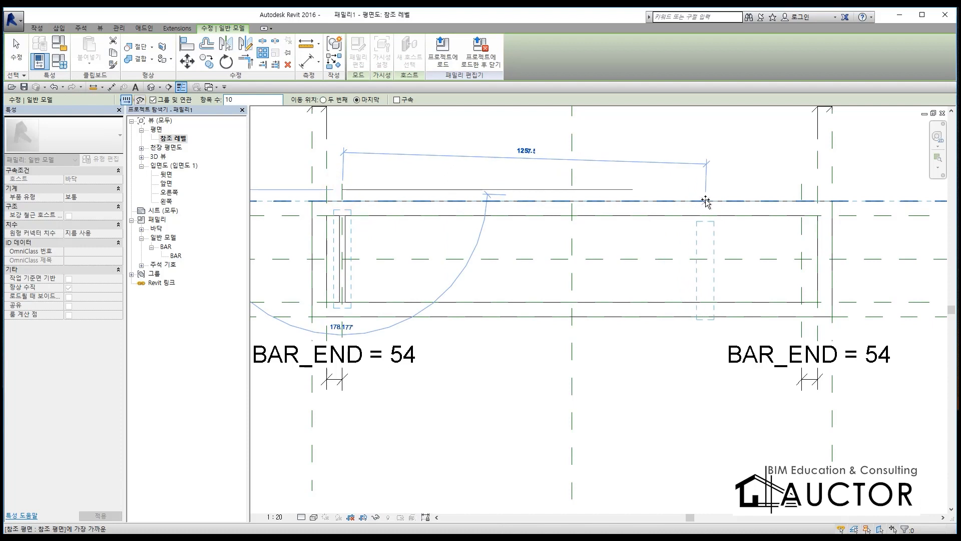
left_click(801, 194)
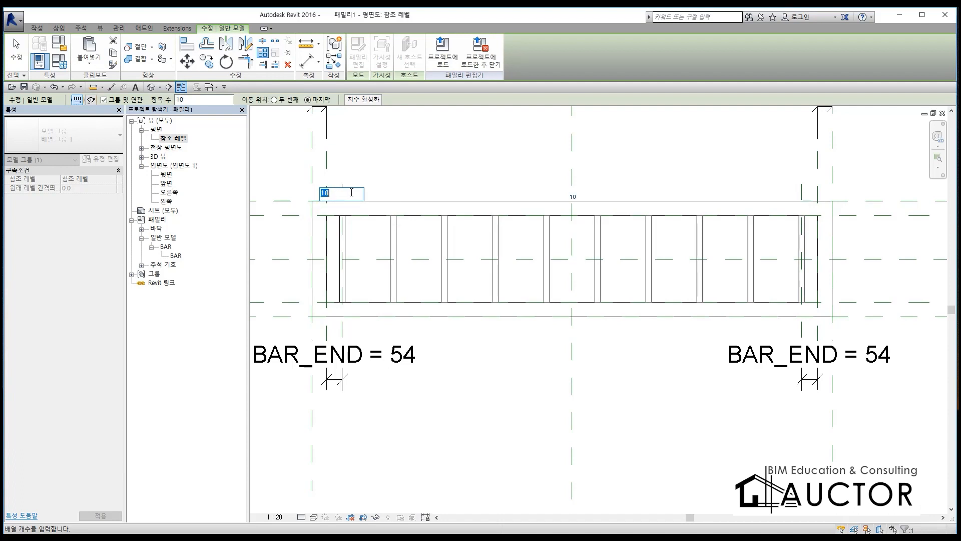
left_click(597, 201)
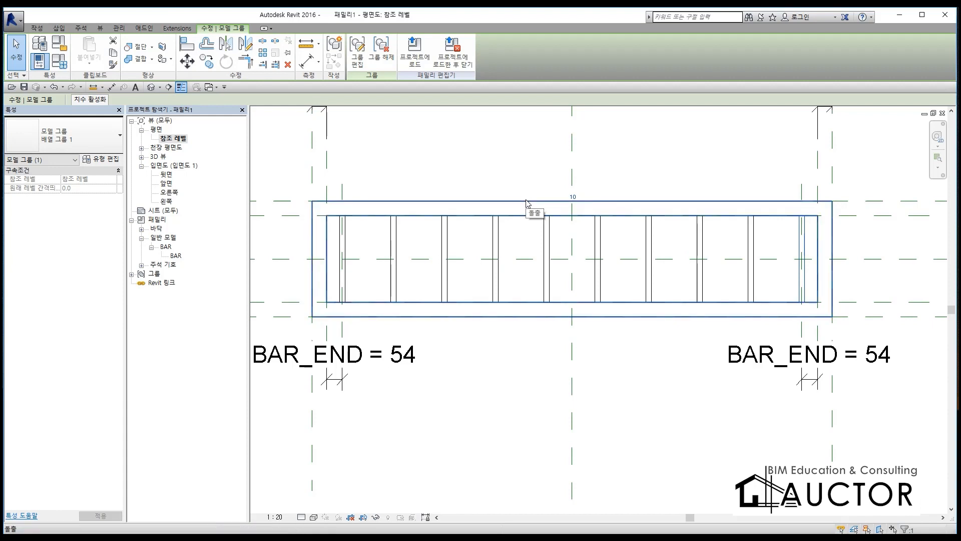
Step: Select the array line and label its item count with a new family type parameter named K
key("Tab")
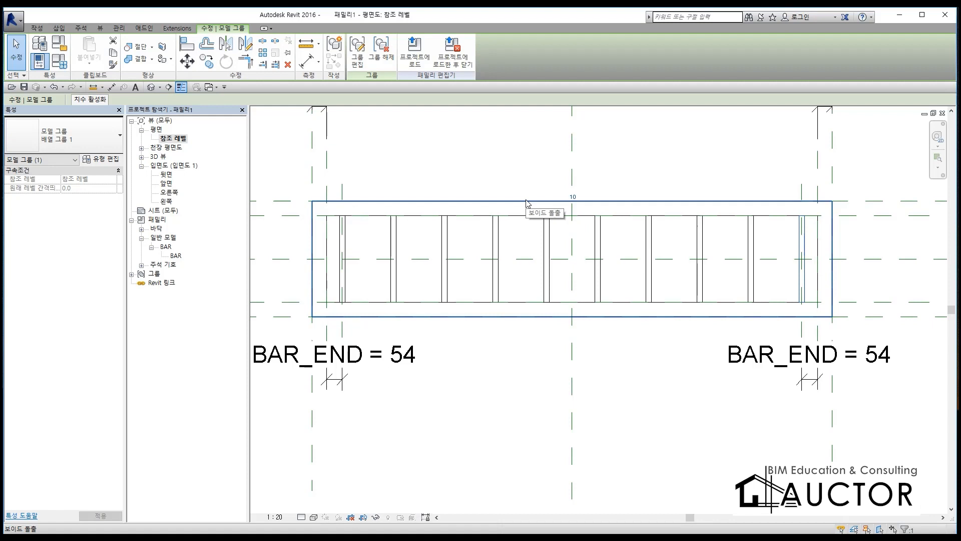
key("Tab")
key("Tab")
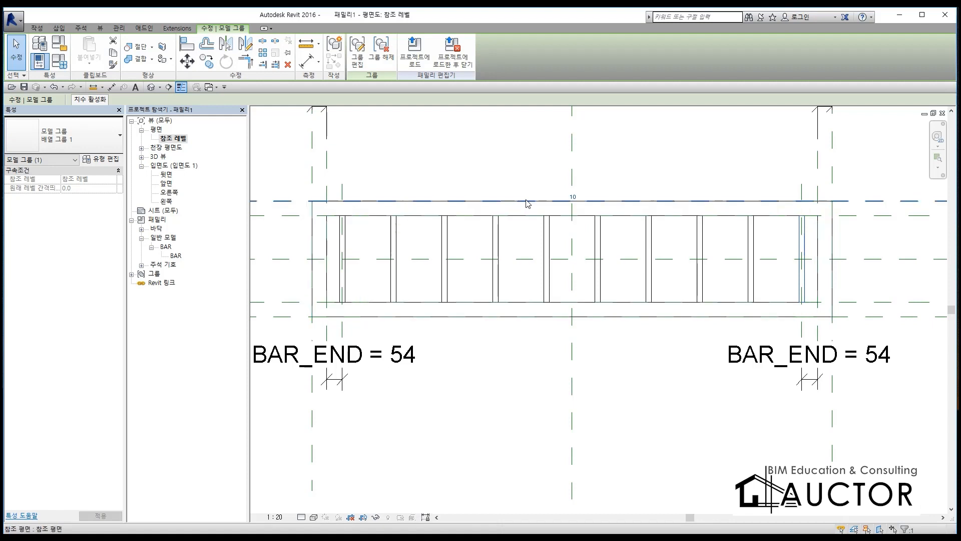
key("Tab")
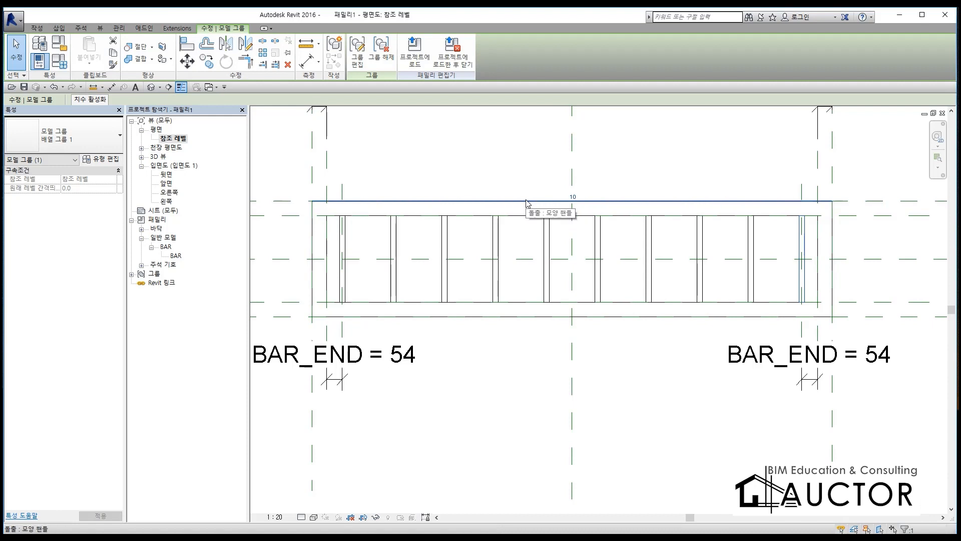
key("Tab")
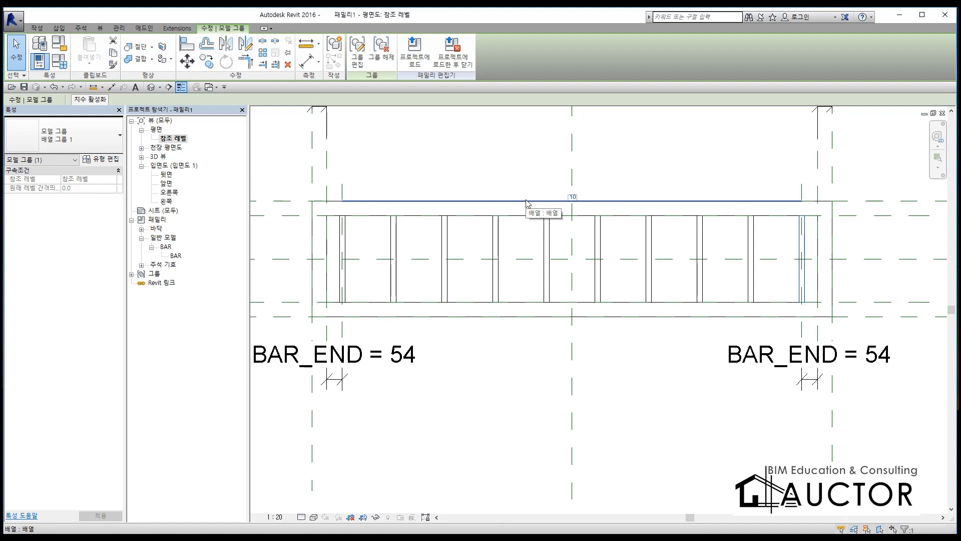
left_click(527, 202)
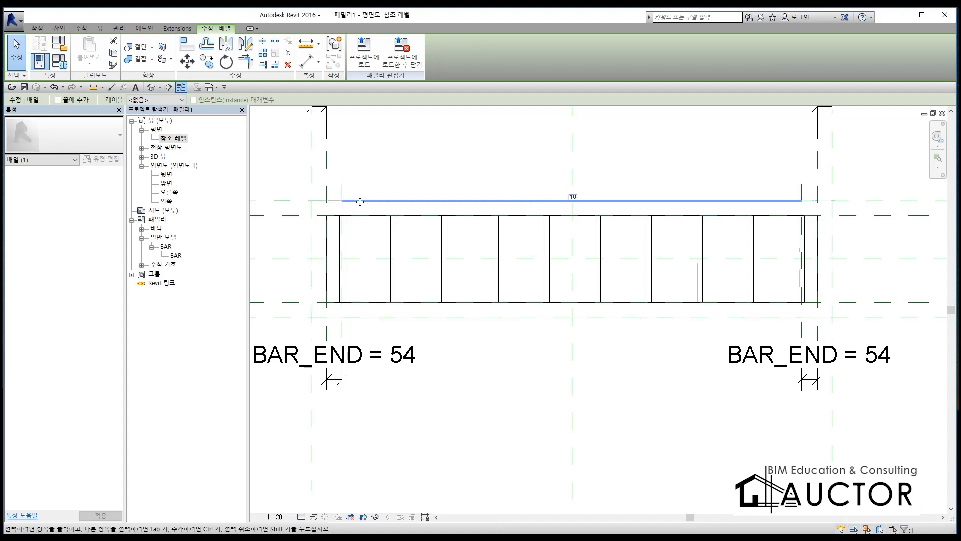
left_click(141, 100)
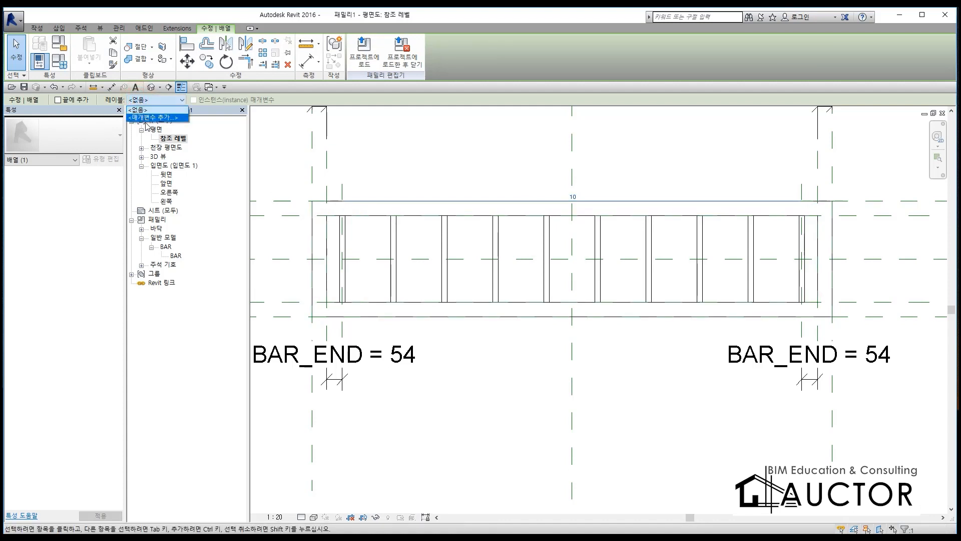
left_click(150, 118)
type("K")
left_click(491, 352)
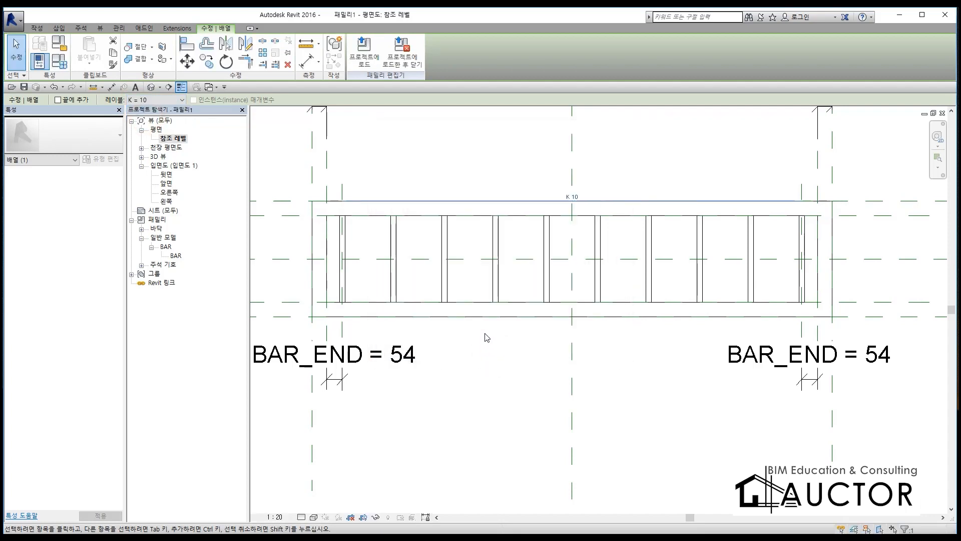
left_click(679, 184)
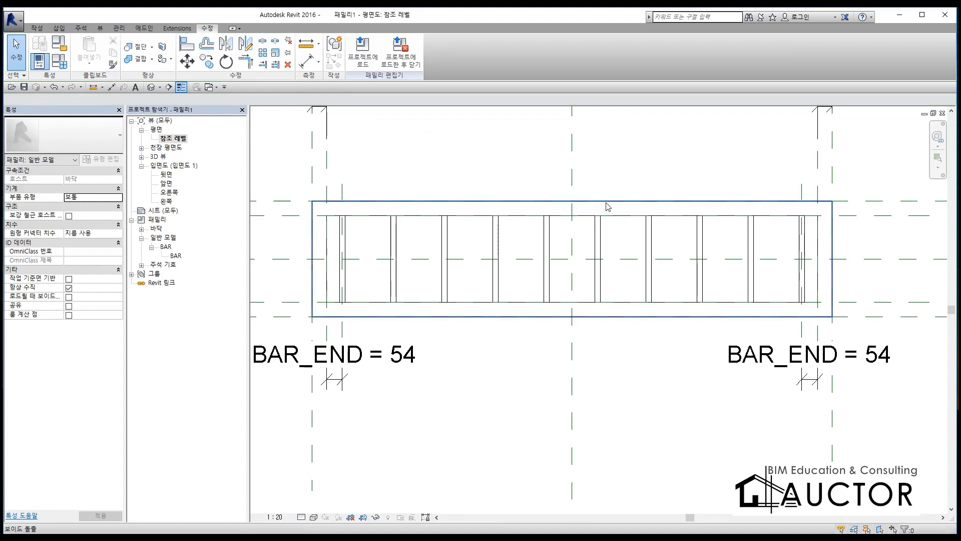
Step: Select the bar array's line between the BAR_END planes to check its item-count label, and clear the selection
key("Tab")
key("Tab")
key("Tab")
key("Tab")
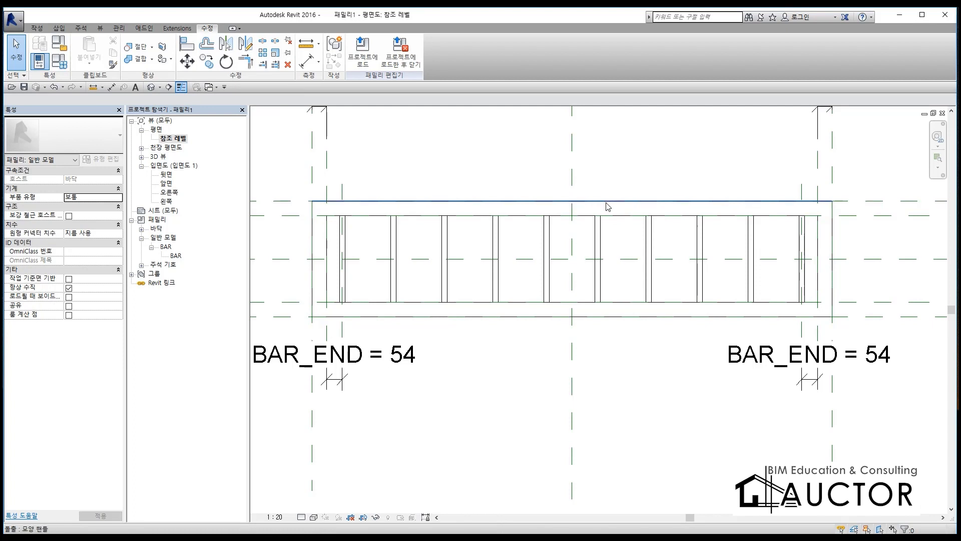
left_click(348, 225)
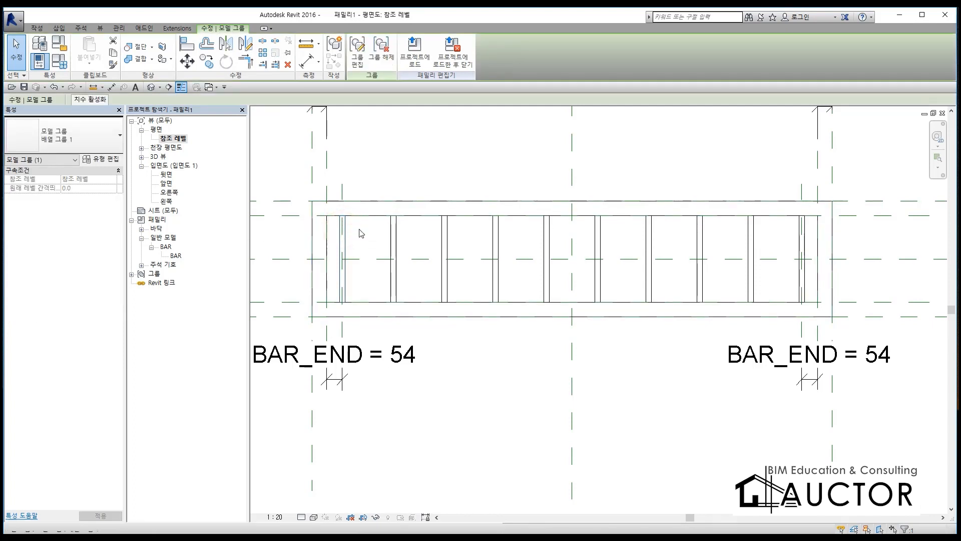
left_click(398, 228)
left_click(343, 232)
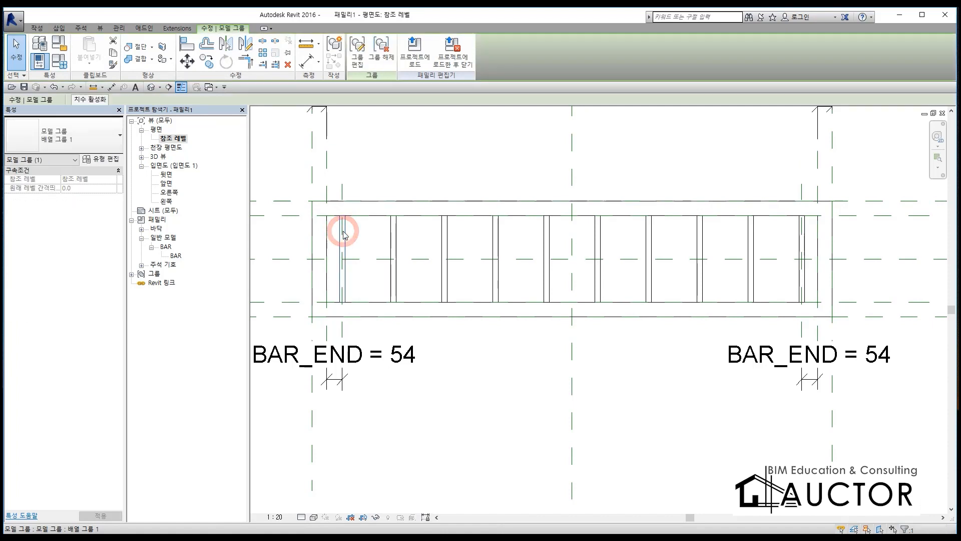
key("Tab")
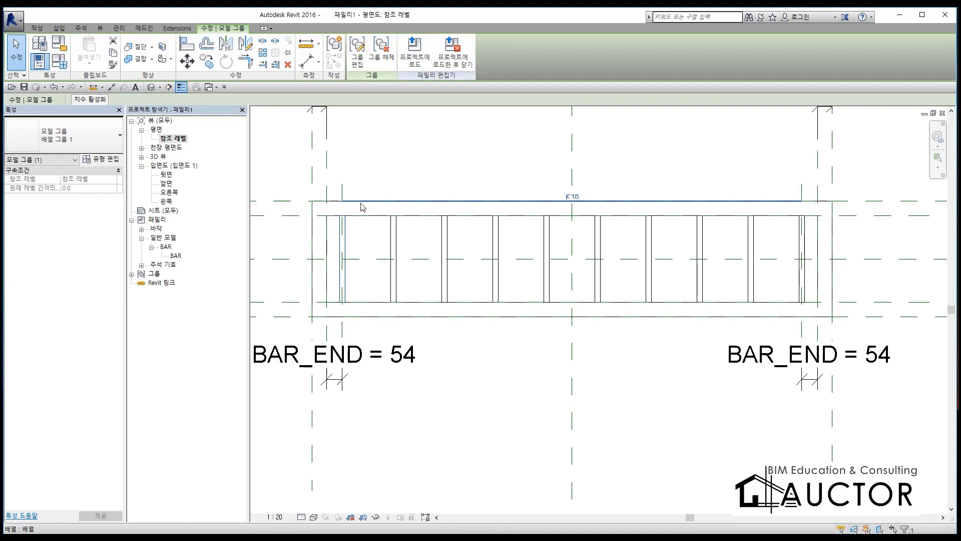
left_click(460, 221)
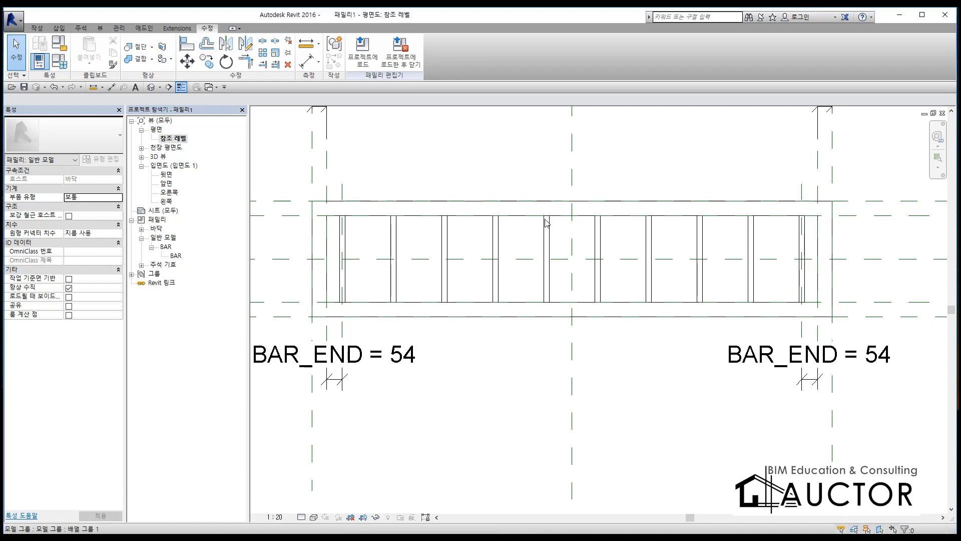
left_click(343, 240)
left_click(353, 238)
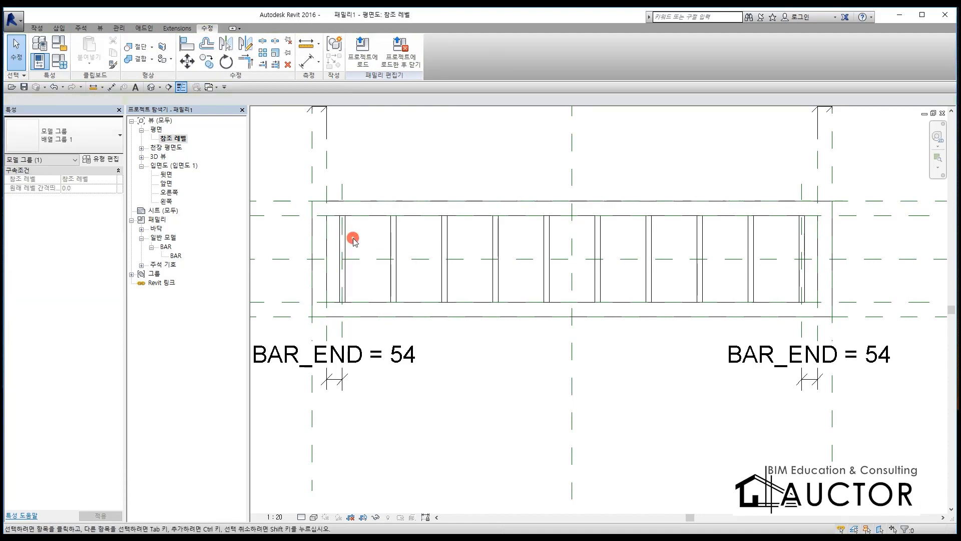
left_click(344, 238)
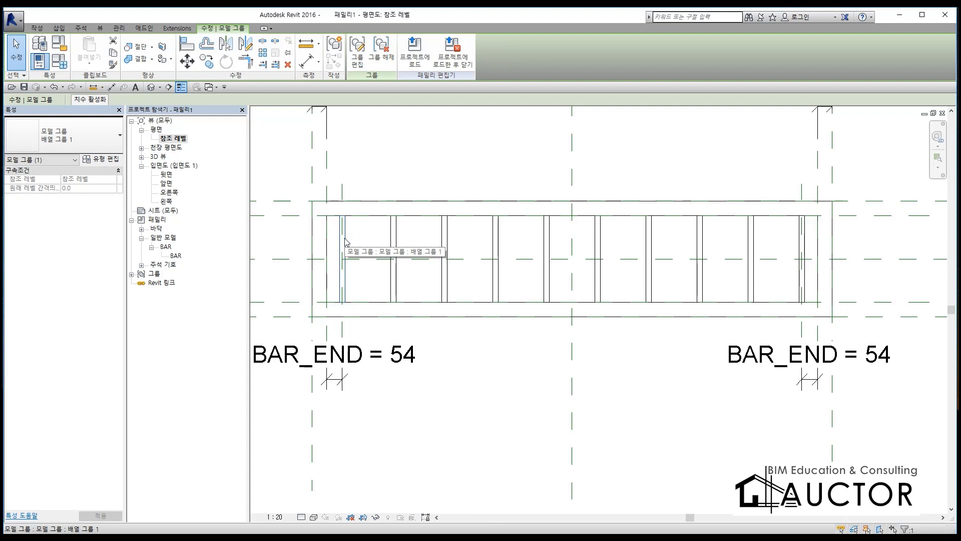
key("Tab")
key("Tab")
key("Tab")
key("Tab")
left_click(381, 204)
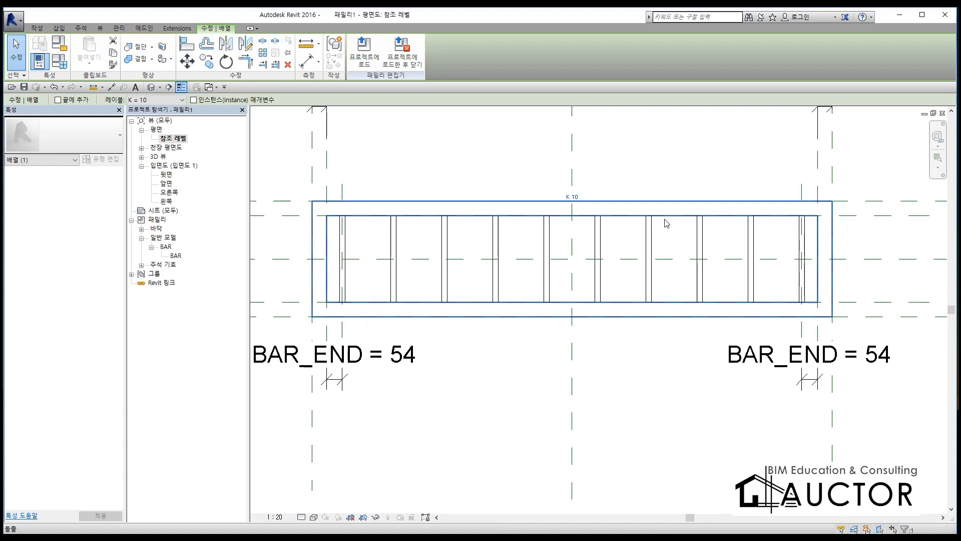
left_click(691, 232)
middle_click_drag(641, 296, 539, 278)
scroll(758, 203, "down", 5)
scroll(765, 200, "up", 3)
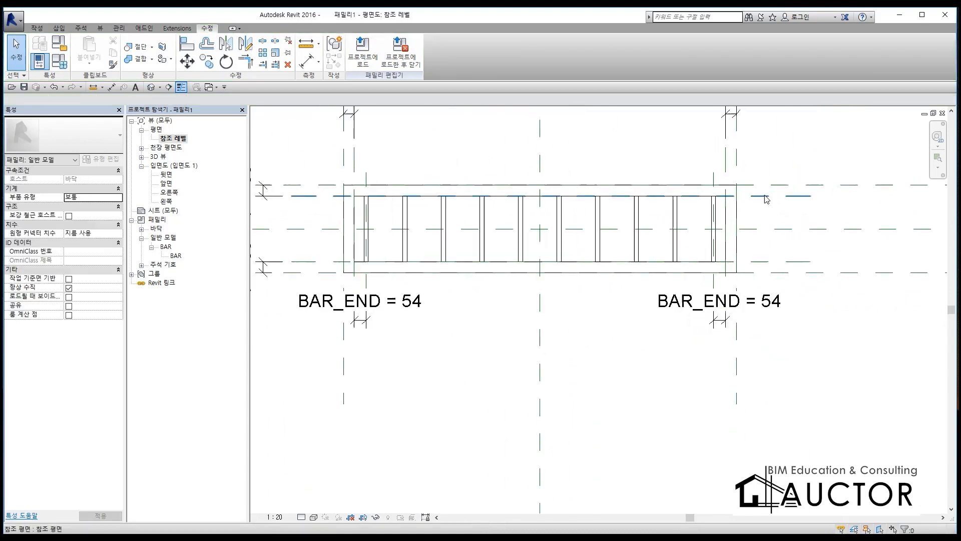
scroll(766, 199, "up", 2)
middle_click_drag(516, 240, 635, 188)
scroll(635, 187, "down", 3)
scroll(517, 197, "up", 1)
scroll(518, 156, "down", 1)
middle_click_drag(521, 157, 506, 204)
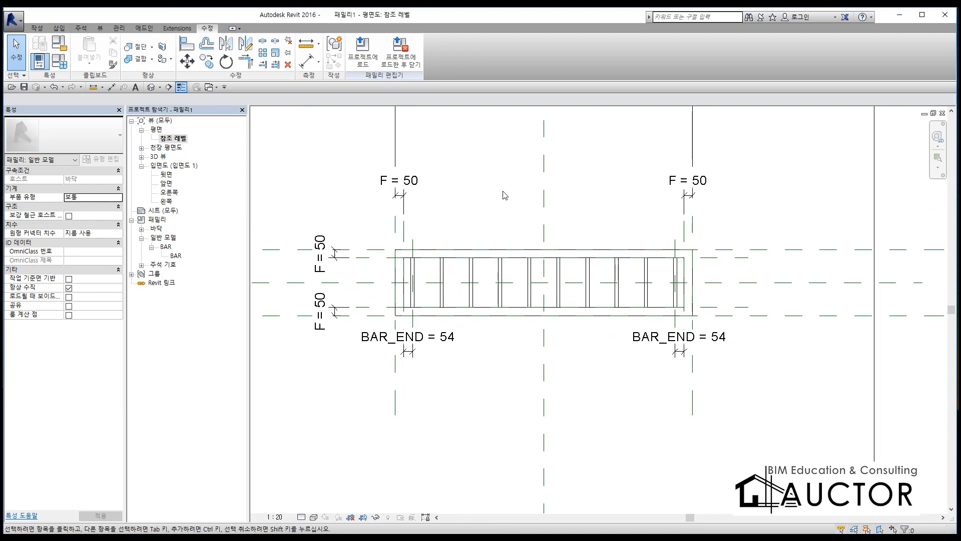
key("ctrl+F2")
left_click_drag(413, 238, 413, 380)
left_click_drag(675, 239, 675, 359)
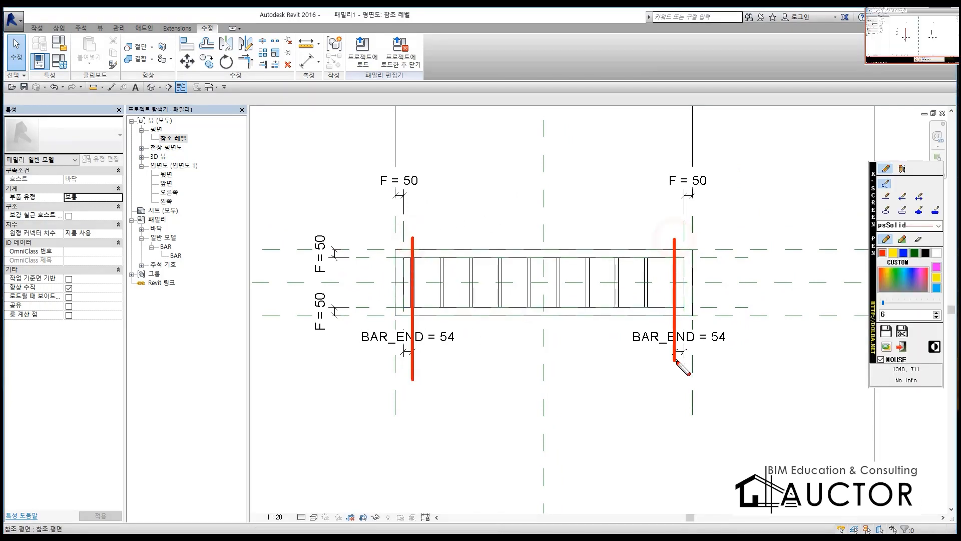
left_click_drag(441, 329, 662, 329)
left_click_drag(657, 322, 566, 348)
left_click_drag(445, 318, 436, 345)
left_click_drag(731, 299, 659, 413)
mouse_move(732, 347)
left_mouse_down()
mouse_move(783, 390)
mouse_move(825, 377)
left_mouse_up()
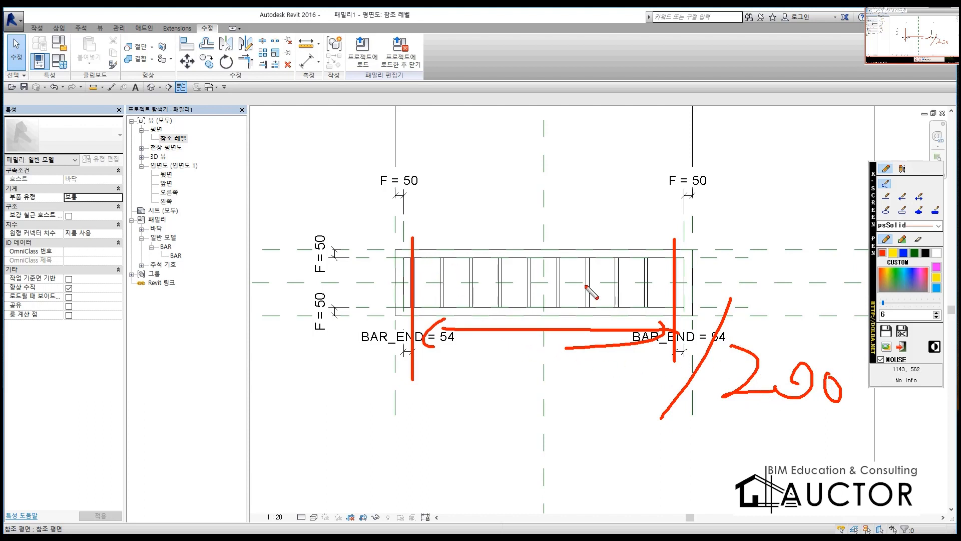
mouse_move(736, 429)
left_mouse_down()
mouse_move(850, 392)
mouse_move(710, 373)
mouse_move(808, 459)
left_mouse_up()
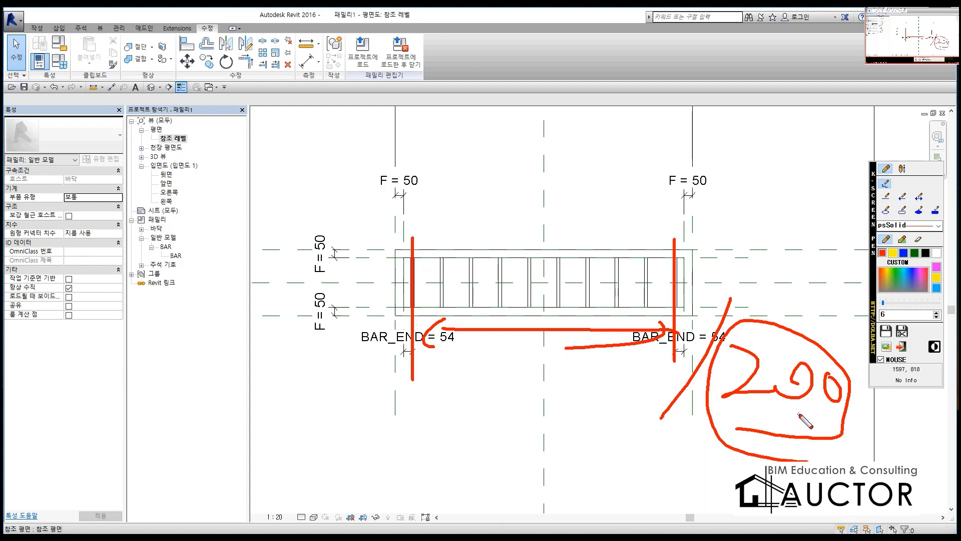
left_click_drag(710, 418, 844, 429)
left_click_drag(647, 312, 659, 258)
left_click_drag(611, 306, 621, 250)
left_click_drag(585, 306, 593, 256)
left_click_drag(548, 292, 559, 243)
mouse_move(525, 256)
left_mouse_down()
mouse_move(525, 244)
mouse_move(516, 293)
left_mouse_up()
left_click_drag(493, 246, 474, 306)
left_click_drag(445, 247, 434, 305)
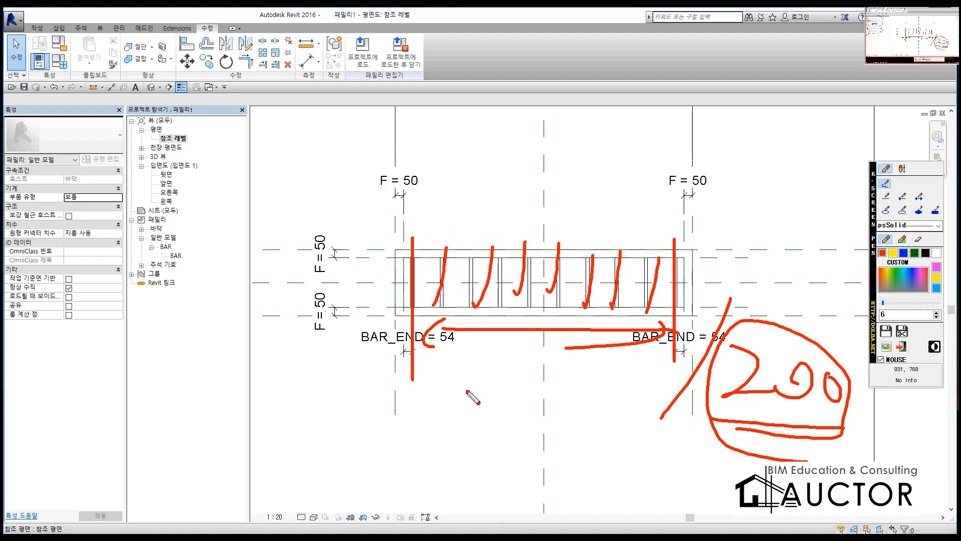
left_click_drag(629, 430, 835, 435)
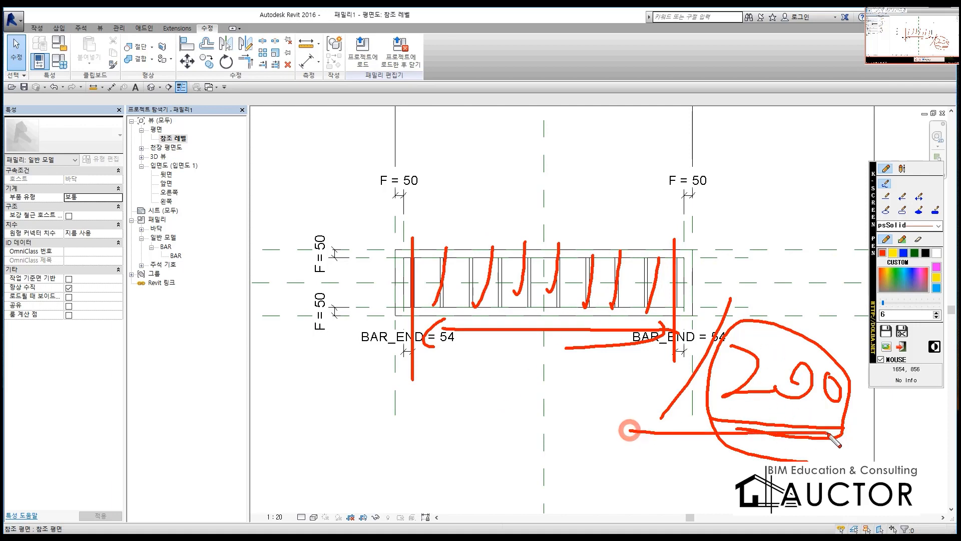
key("Escape")
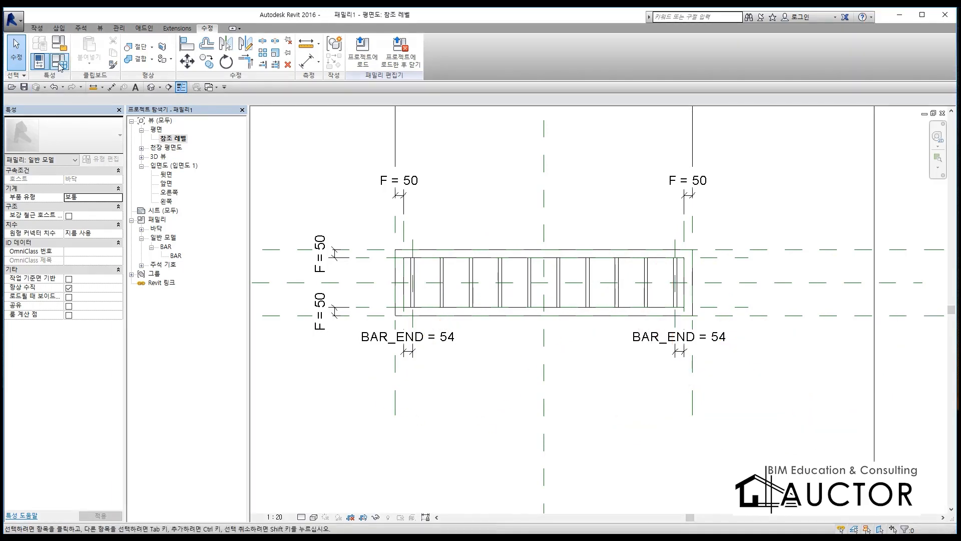
Step: Open the family types and begin the formula of parameter K with 길이 followed by a minus sign
key("Escape")
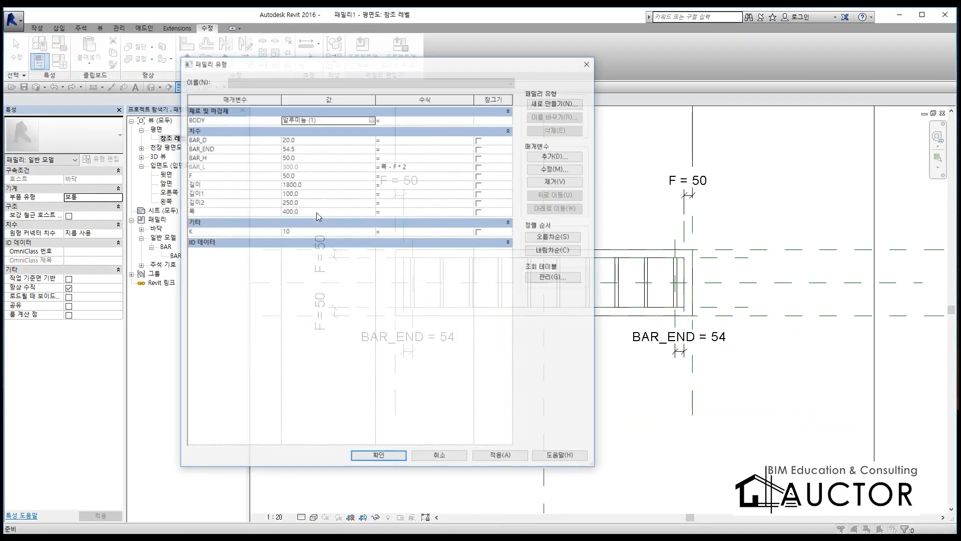
left_click_drag(355, 64, 474, 63)
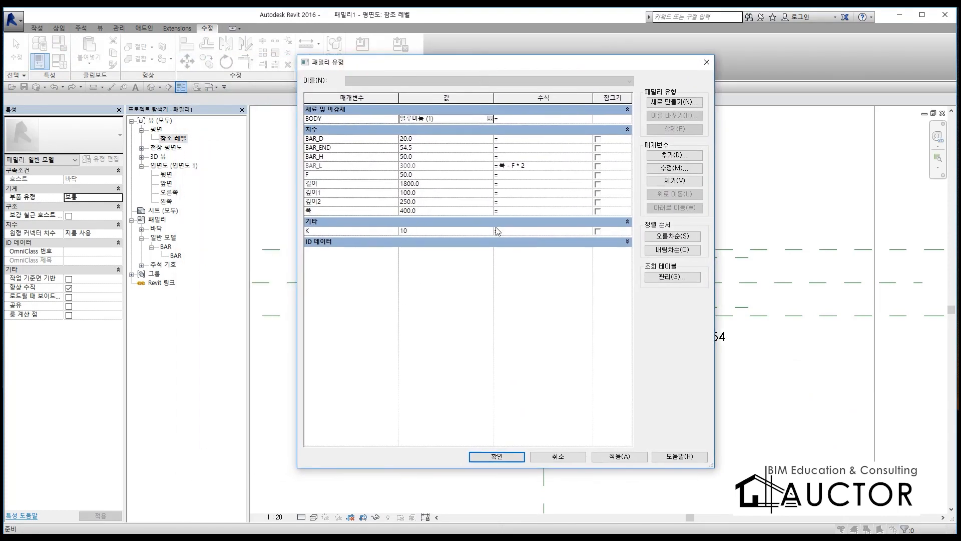
left_click(516, 233)
left_click(324, 183)
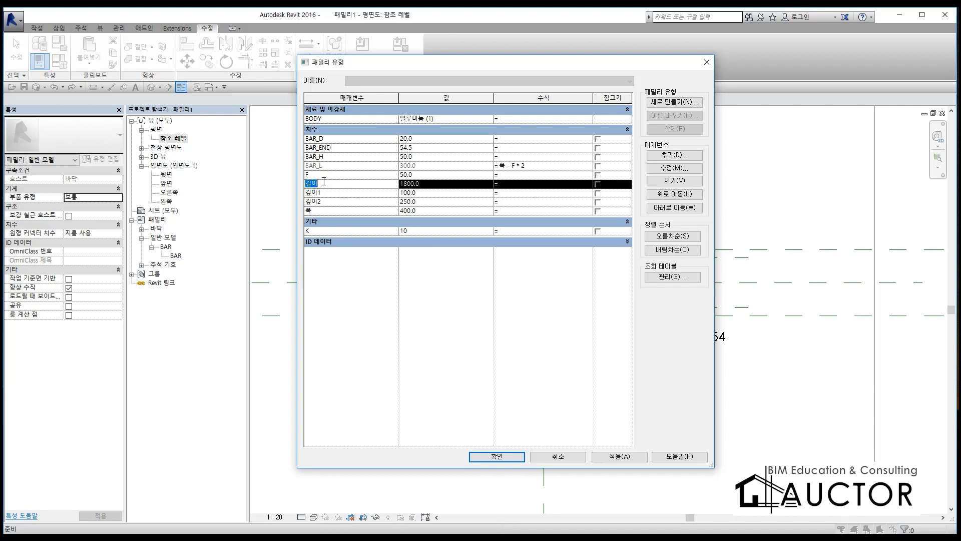
left_click(514, 231)
type("길이-")
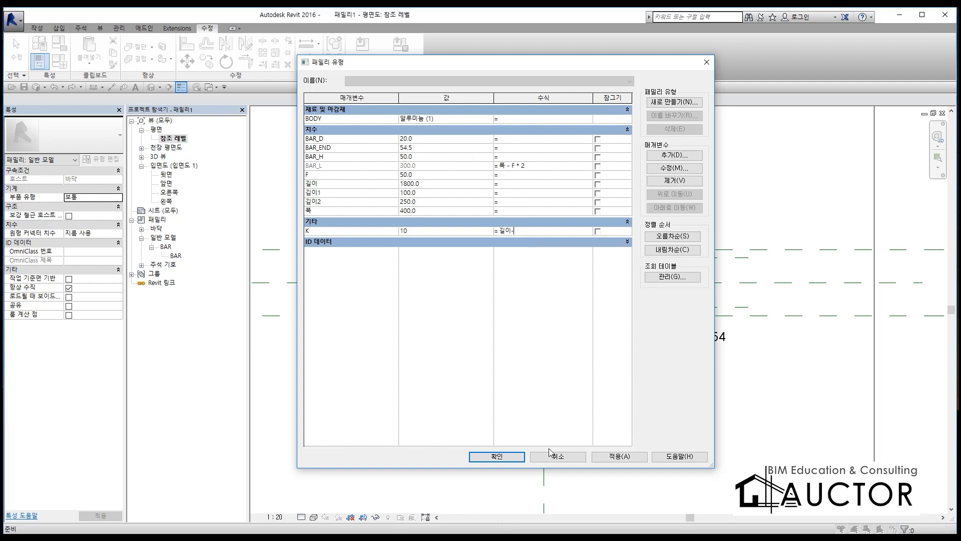
mouse_move(532, 55)
left_mouse_down()
mouse_move(513, 377)
mouse_move(527, 357)
left_mouse_up()
key("F9")
mouse_move(407, 193)
left_mouse_down()
mouse_move(404, 158)
mouse_move(407, 206)
left_mouse_up()
mouse_move(463, 168)
left_mouse_down()
mouse_move(435, 204)
mouse_move(473, 209)
left_mouse_up()
mouse_move(473, 189)
left_mouse_down()
mouse_move(475, 211)
mouse_move(530, 208)
left_mouse_up()
mouse_move(360, 346)
left_mouse_down()
mouse_move(366, 356)
mouse_move(481, 347)
mouse_move(359, 328)
mouse_move(425, 347)
left_mouse_up()
left_click_drag(496, 338, 483, 345)
mouse_move(481, 331)
left_mouse_down()
mouse_move(502, 346)
mouse_move(565, 347)
left_mouse_up()
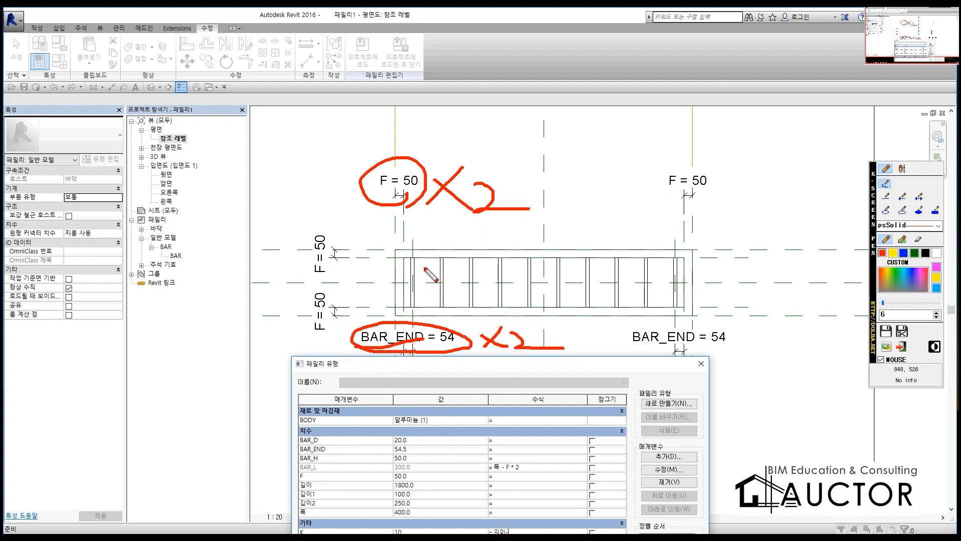
left_click_drag(413, 241, 411, 331)
left_click_drag(672, 240, 682, 347)
left_click_drag(416, 270, 665, 279)
mouse_move(657, 268)
left_mouse_down()
mouse_move(673, 276)
mouse_move(657, 294)
left_mouse_up()
mouse_move(436, 256)
left_mouse_down()
mouse_move(417, 271)
mouse_move(450, 294)
left_mouse_up()
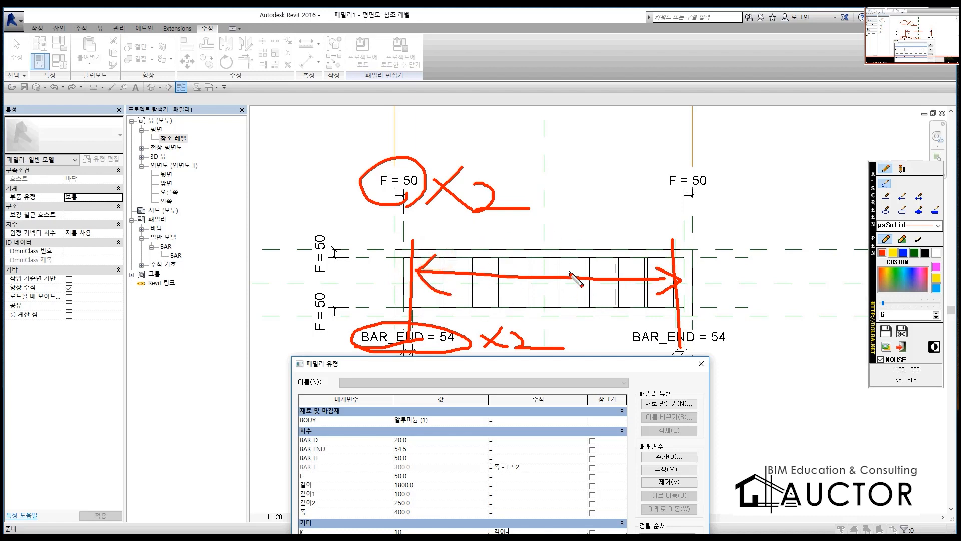
left_click_drag(766, 219, 713, 299)
mouse_move(759, 269)
left_mouse_down()
mouse_move(774, 296)
mouse_move(834, 281)
left_mouse_up()
left_click_drag(747, 319, 743, 330)
mouse_move(781, 300)
left_mouse_down()
mouse_move(810, 327)
mouse_move(820, 314)
left_mouse_up()
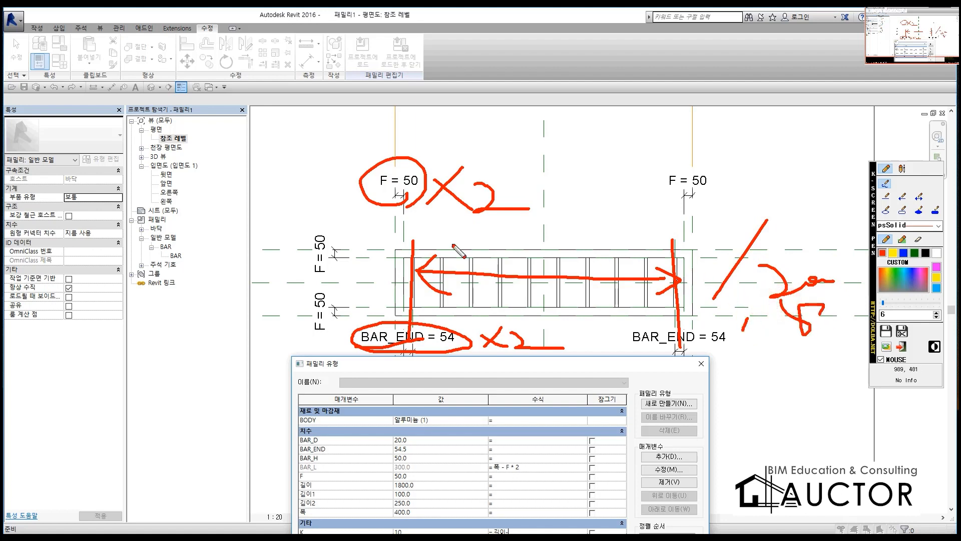
left_click_drag(415, 243, 297, 245)
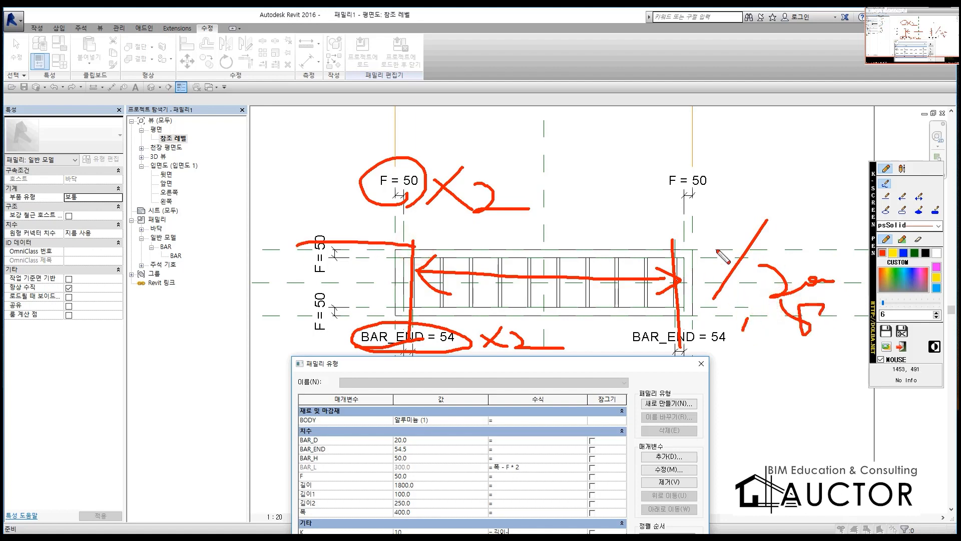
left_click_drag(671, 242, 701, 245)
key("Escape")
Step: Extend K's formula to 길이-F*2- so that both frame widths are subtracted from the length
left_click_drag(497, 367, 549, 64)
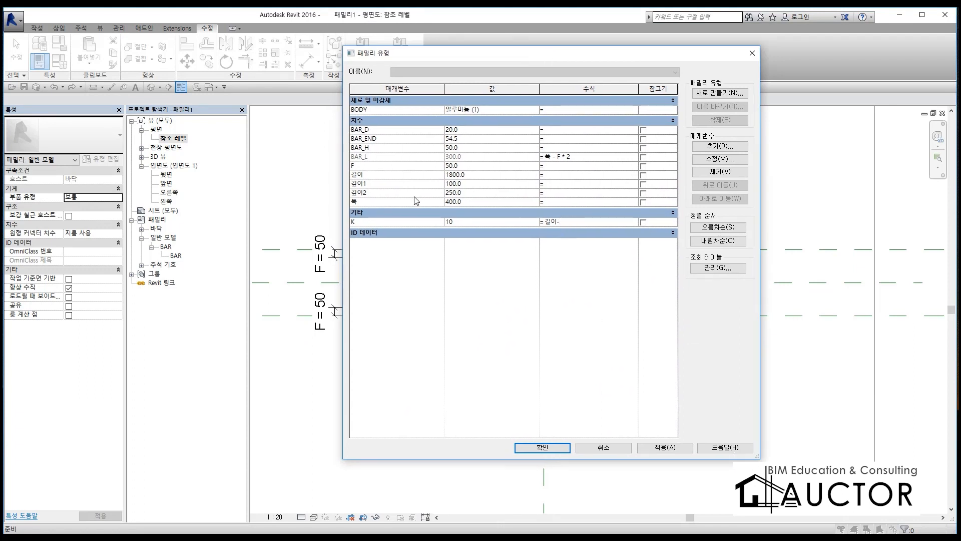
type("F*2-")
left_click(375, 138)
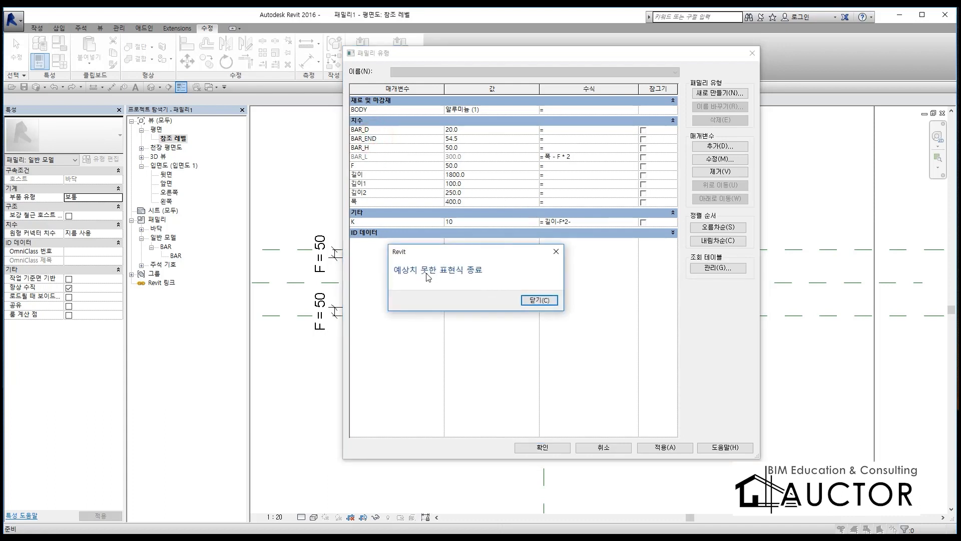
left_click(541, 300)
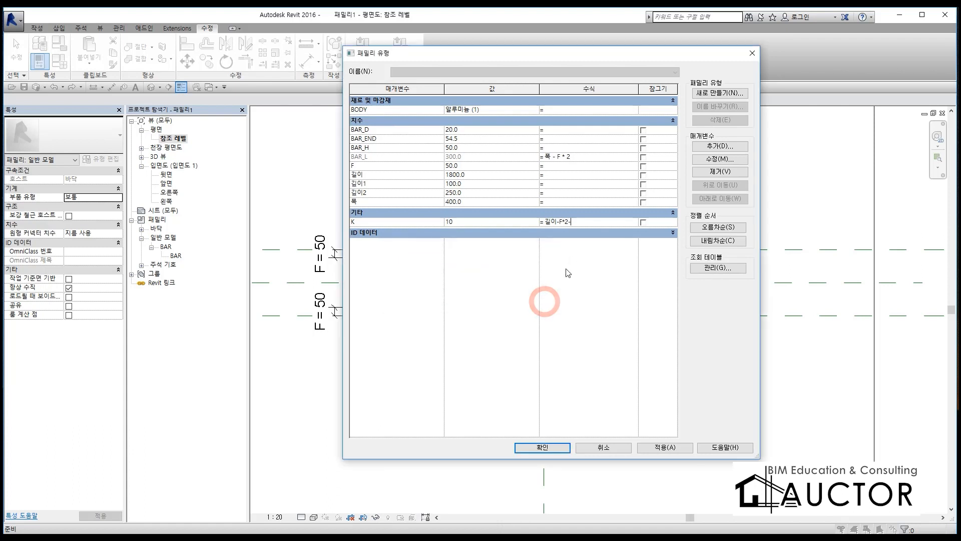
key("BackSpace")
left_click(381, 139)
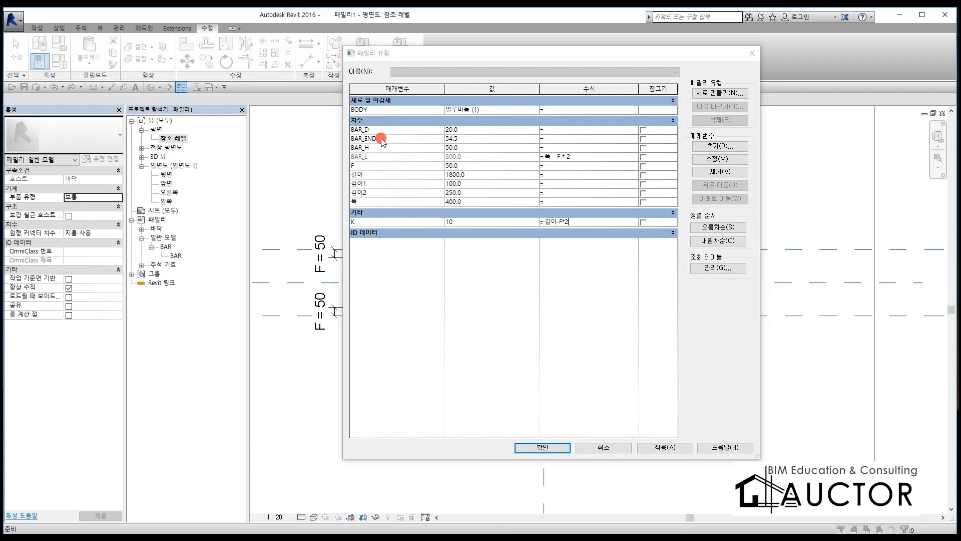
left_click(545, 303)
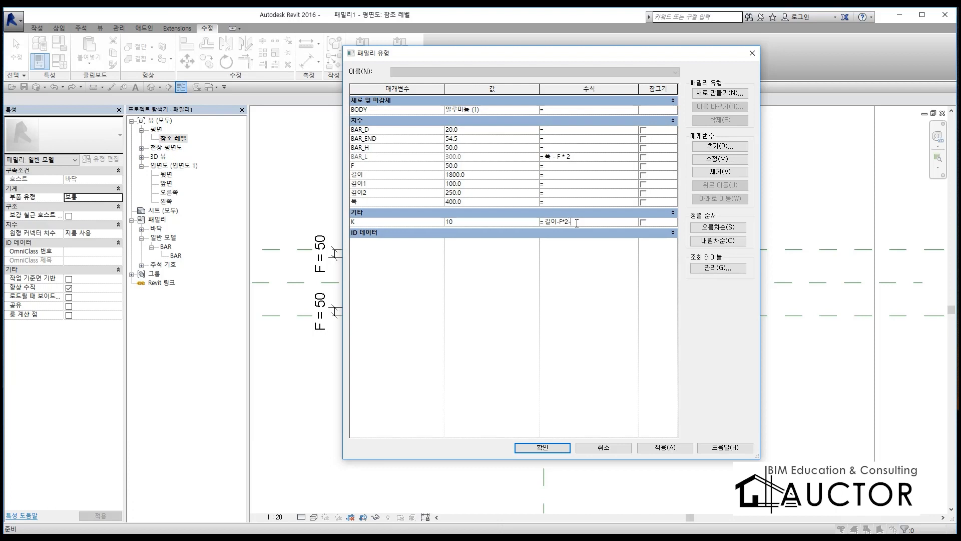
Step: Complete K's formula as (길이 - F * 2 - BAR_END * 2) / 100 mm and widen the dialog to show it in full
type("AR")
type("_END")
type("(")
type("/ ")
type("10")
key("Tab")
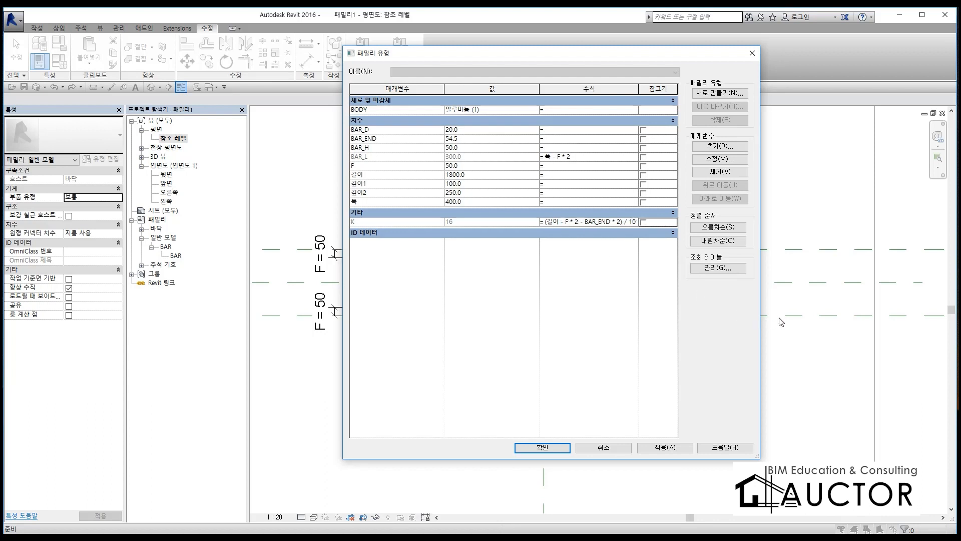
left_click_drag(760, 328, 884, 331)
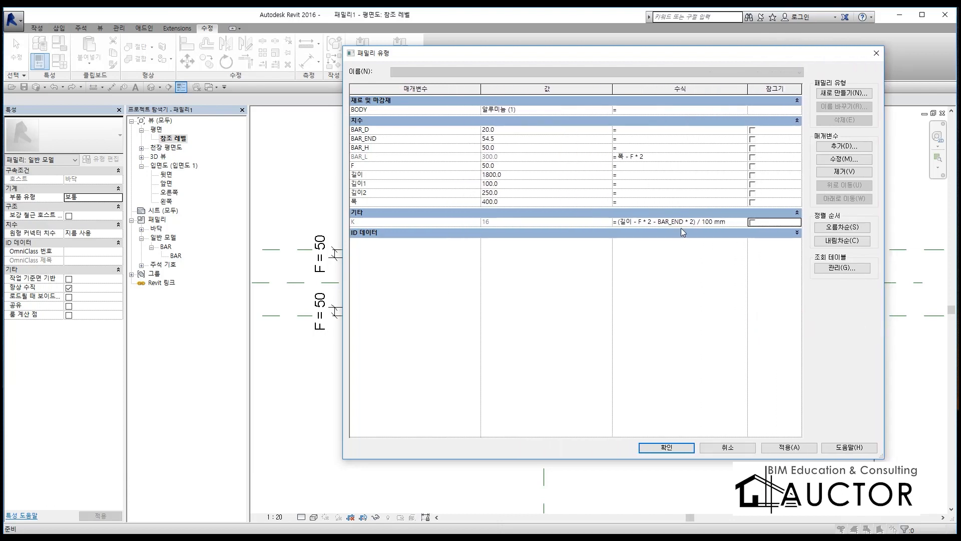
key("ctrl+F12")
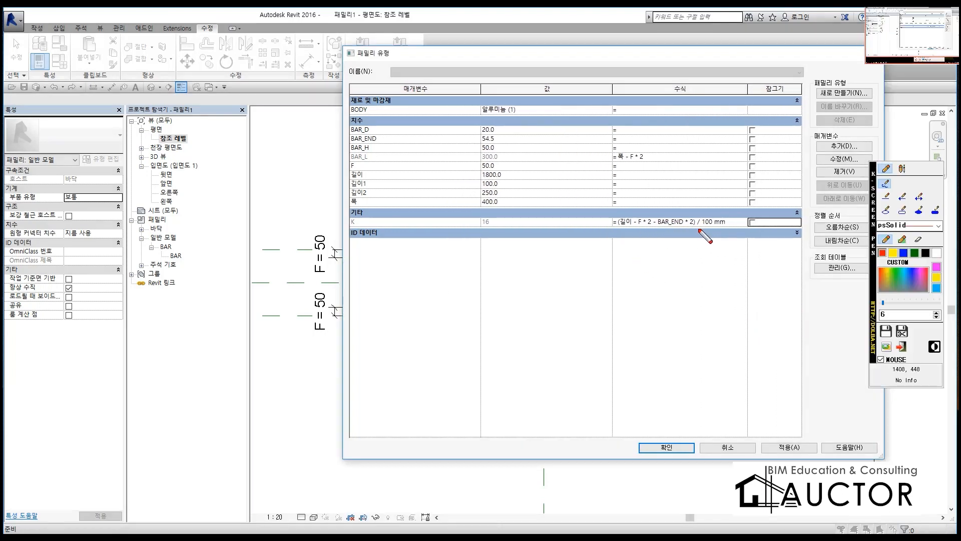
left_click_drag(615, 211, 647, 254)
left_click_drag(695, 204, 692, 244)
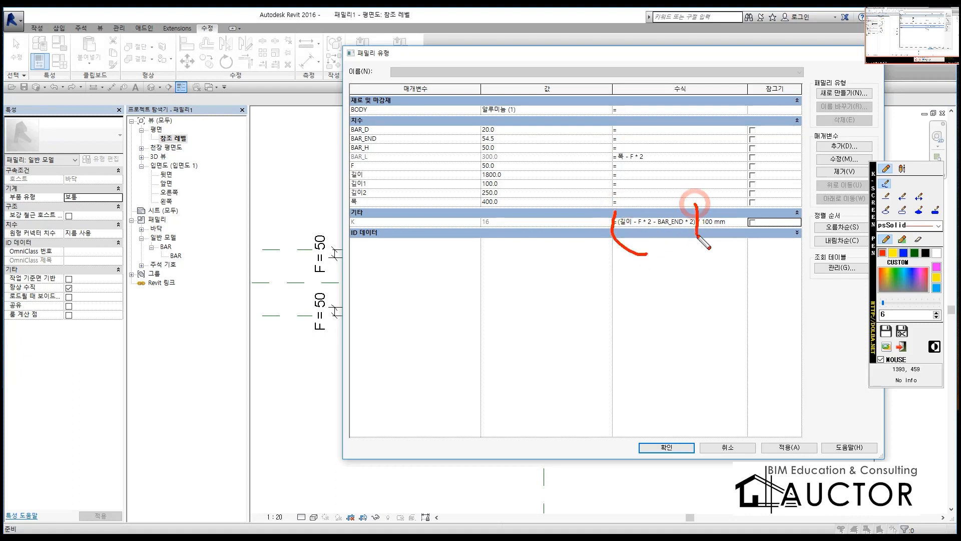
mouse_move(702, 234)
left_mouse_down()
mouse_move(708, 244)
mouse_move(696, 224)
left_mouse_up()
mouse_move(457, 232)
left_mouse_down()
mouse_move(468, 209)
mouse_move(503, 233)
mouse_move(457, 238)
left_mouse_up()
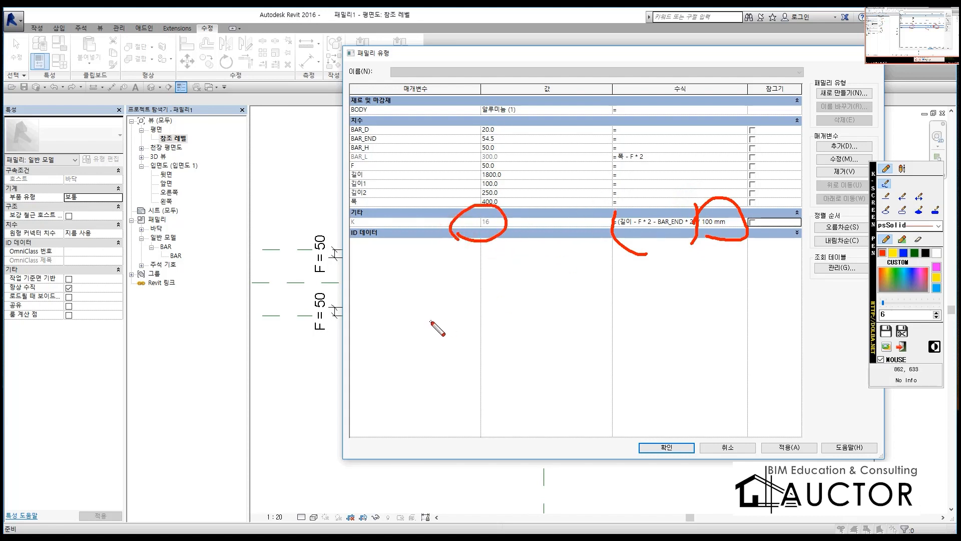
key("Escape")
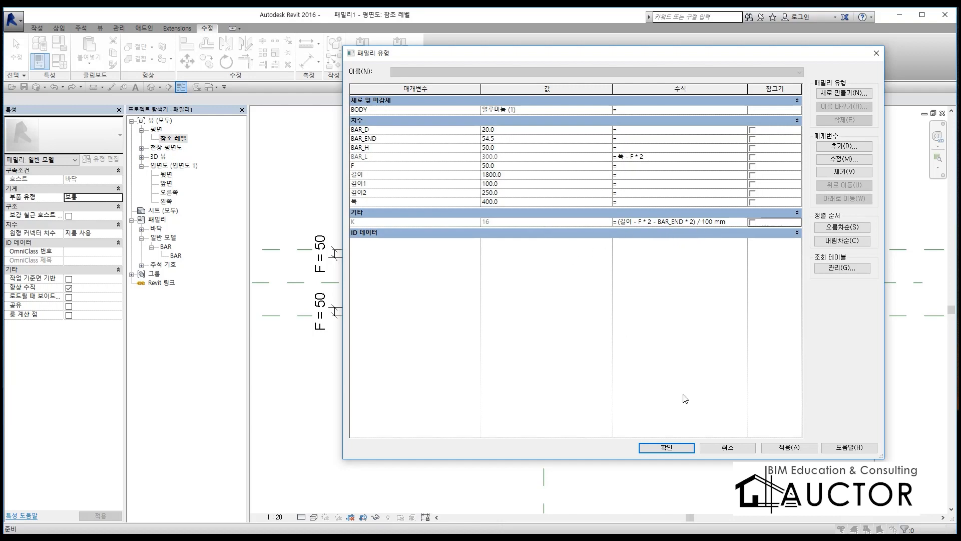
Step: Apply K's length-based formula to the family and examine the bar array in the plan view
left_click(666, 448)
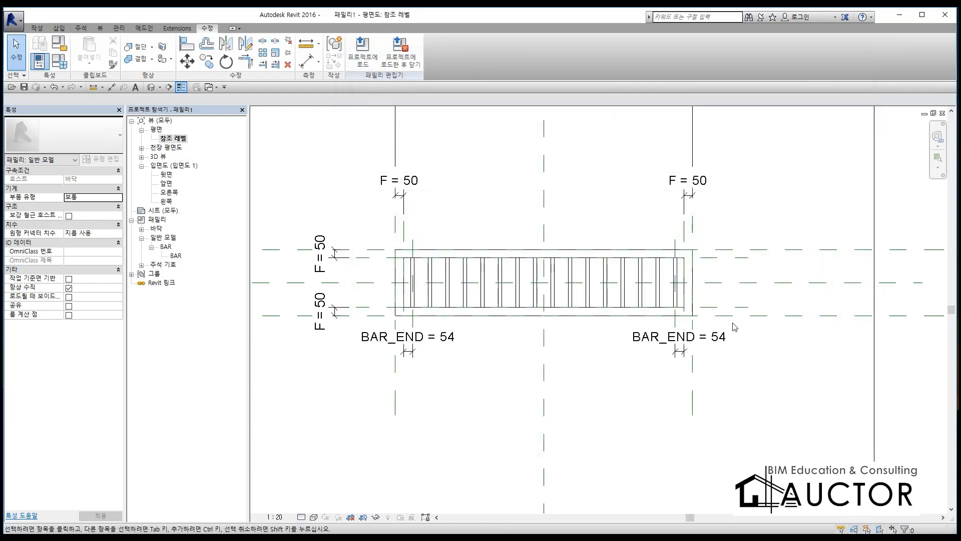
left_click(680, 286)
scroll(686, 289, "down", 5)
scroll(691, 292, "up", 4)
scroll(694, 293, "down", 3)
scroll(633, 186, "up", 6)
scroll(646, 267, "down", 3)
scroll(542, 289, "up", 3)
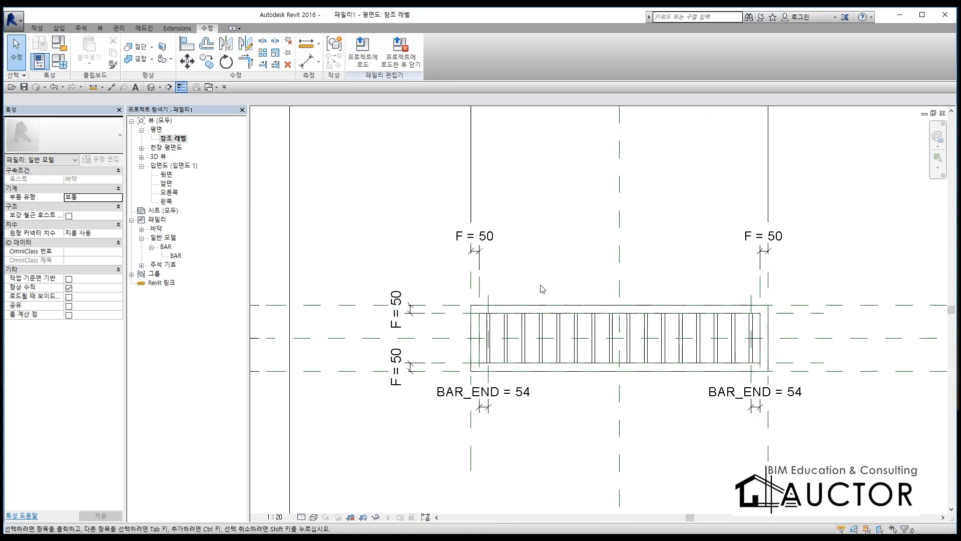
scroll(550, 314, "up", 1)
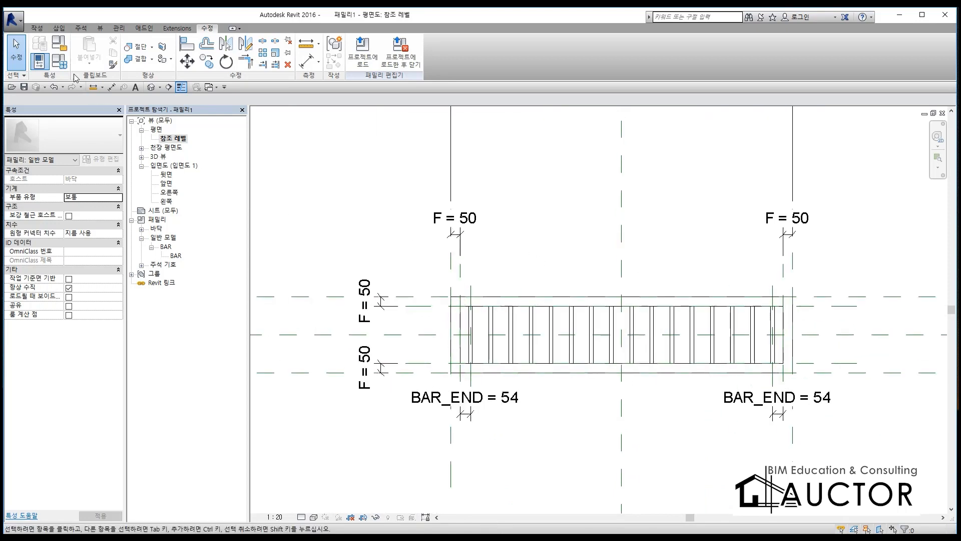
Step: Set the length parameter 길이 to 2000 in the family types and apply it to the model
left_click(59, 60)
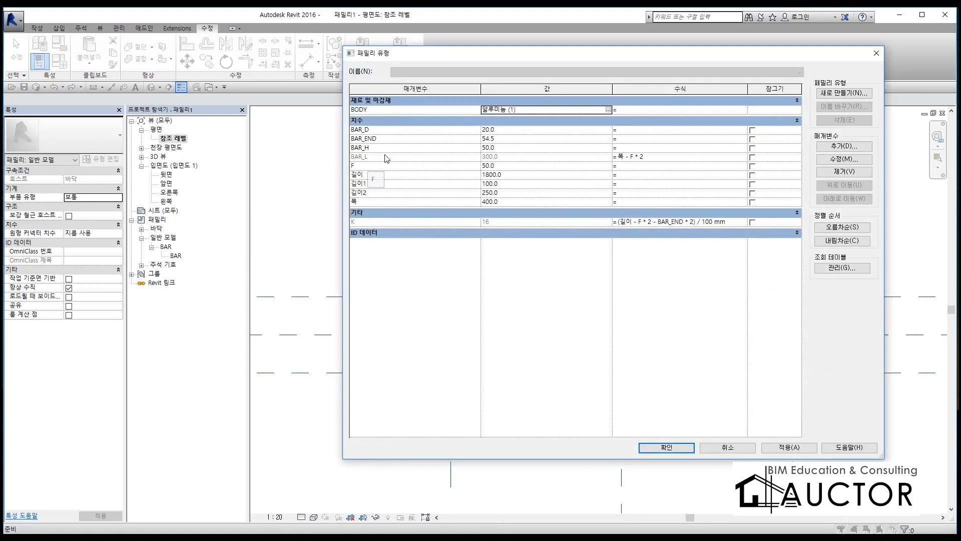
left_click(515, 175)
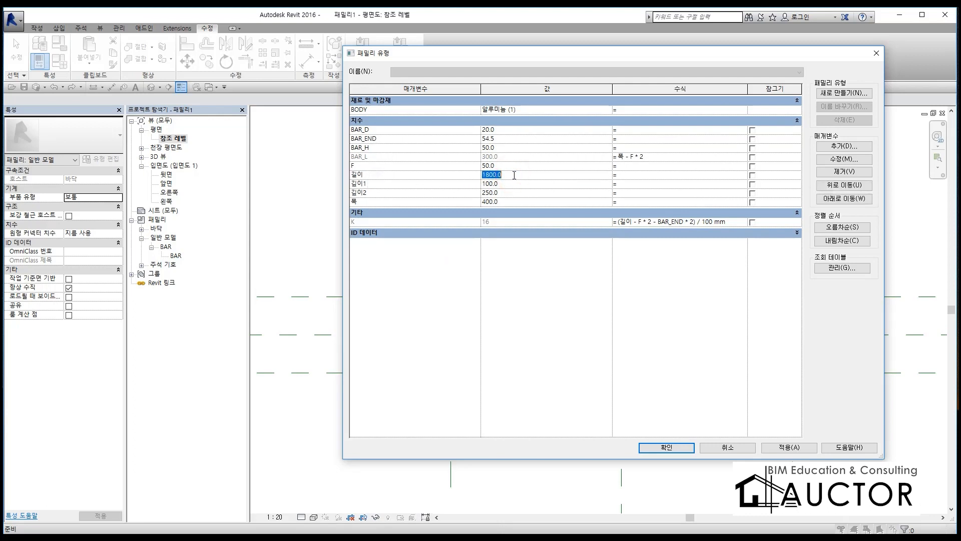
type("2000")
key("Tab")
key("F9")
mouse_move(497, 236)
left_mouse_down()
mouse_move(471, 218)
mouse_move(492, 241)
left_mouse_up()
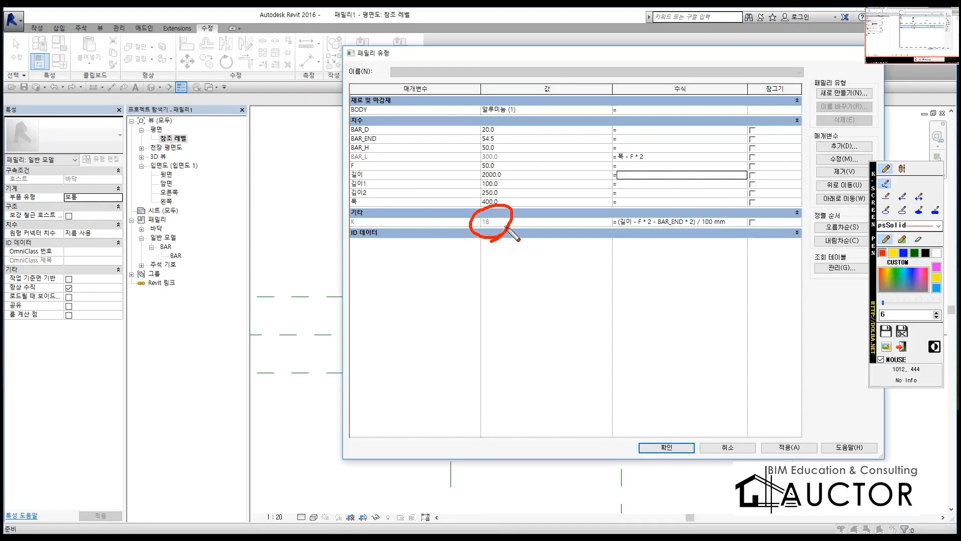
key("F9")
left_click(674, 446)
Step: Examine the bar array along the drain in plan and its last bar's position relative to the far BAR_END plane
scroll(553, 352, "up", 5)
scroll(471, 313, "down", 6)
middle_click_drag(422, 326, 783, 317)
scroll(460, 296, "up", 5)
key("ctrl+2")
mouse_move(512, 382)
left_mouse_down()
mouse_move(425, 292)
mouse_move(513, 348)
mouse_move(456, 384)
left_mouse_up()
key("Escape")
scroll(549, 271, "down", 5)
scroll(455, 324, "up", 6)
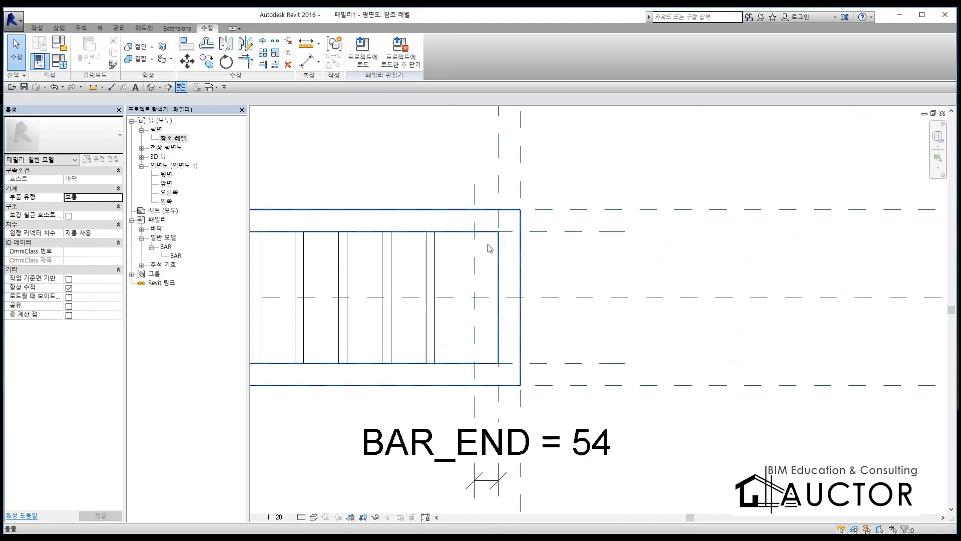
Step: Align and lock the reference centre of the array's last bar to the BAR_END plane at the far end of the drain
key("a")
key("l")
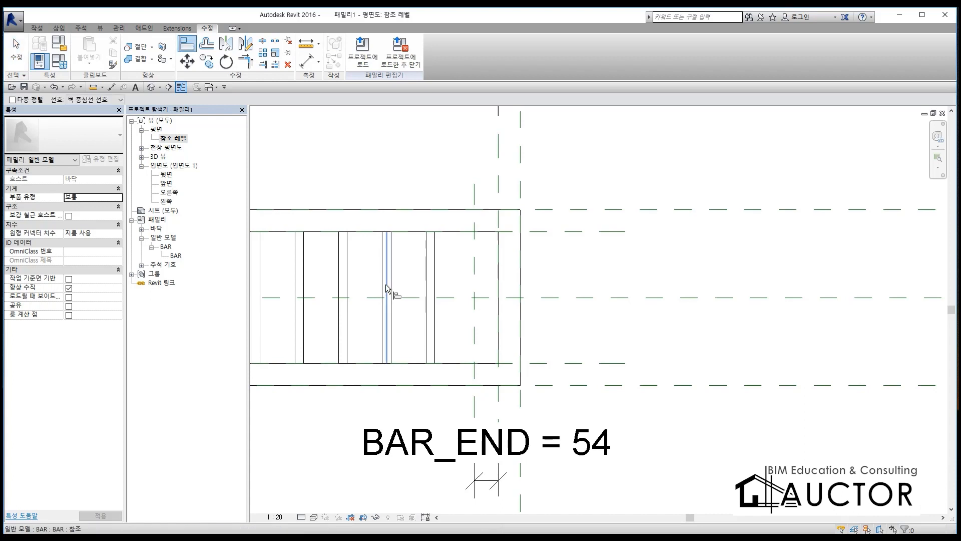
left_click(476, 248)
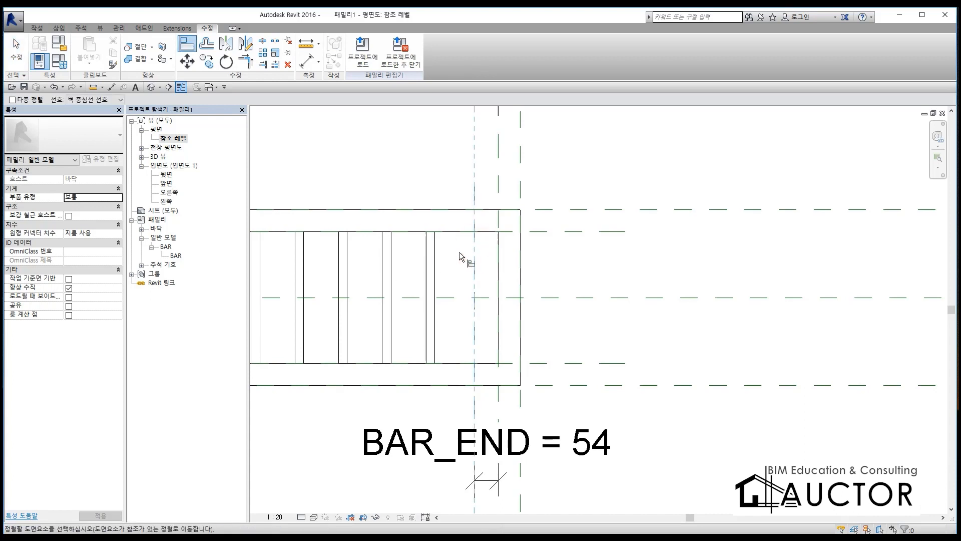
left_click(434, 256)
left_click(492, 318)
scroll(551, 273, "down", 3)
key("Escape")
middle_click_drag(363, 289, 595, 271)
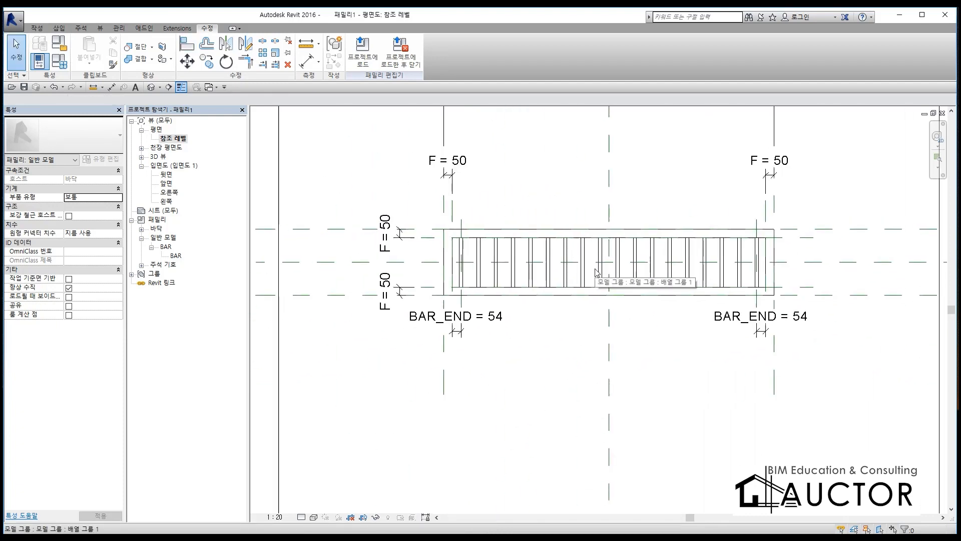
Step: Set BAR_END to 30 and the frame width F to 45 in the family types
left_click(58, 62)
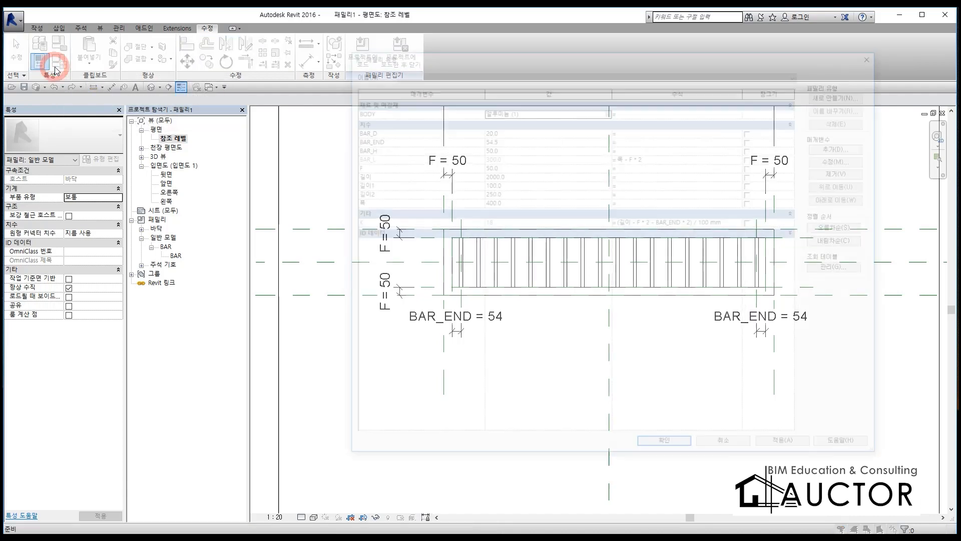
left_click_drag(539, 59, 411, 53)
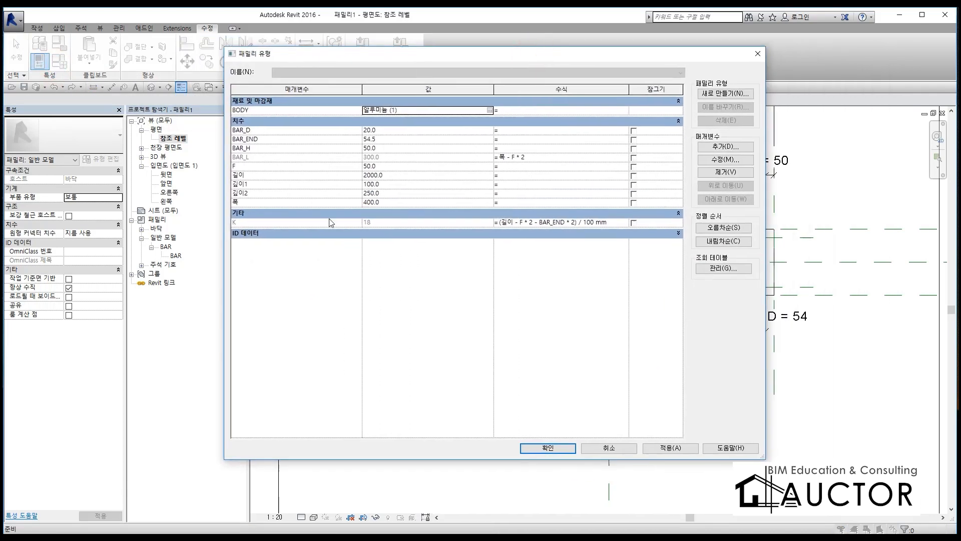
left_click(388, 131)
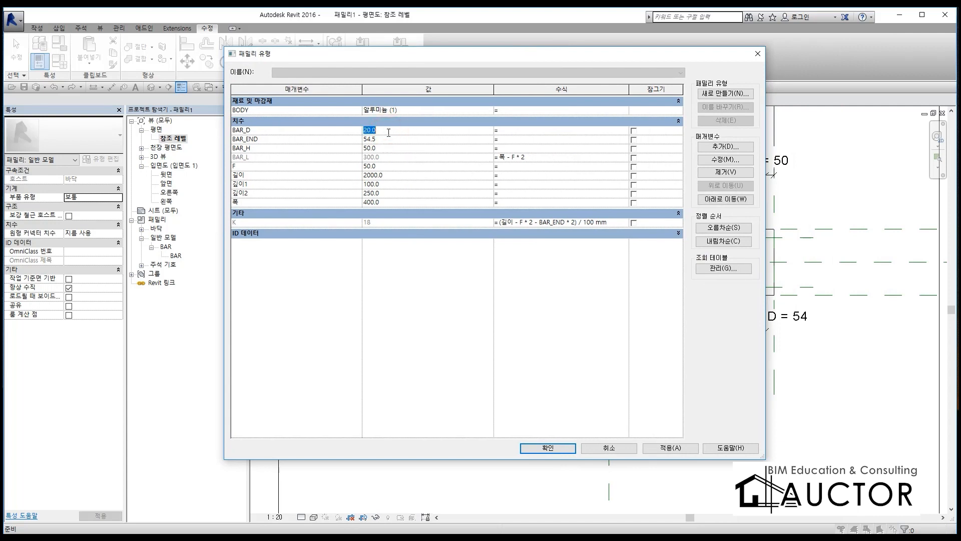
left_click(391, 137)
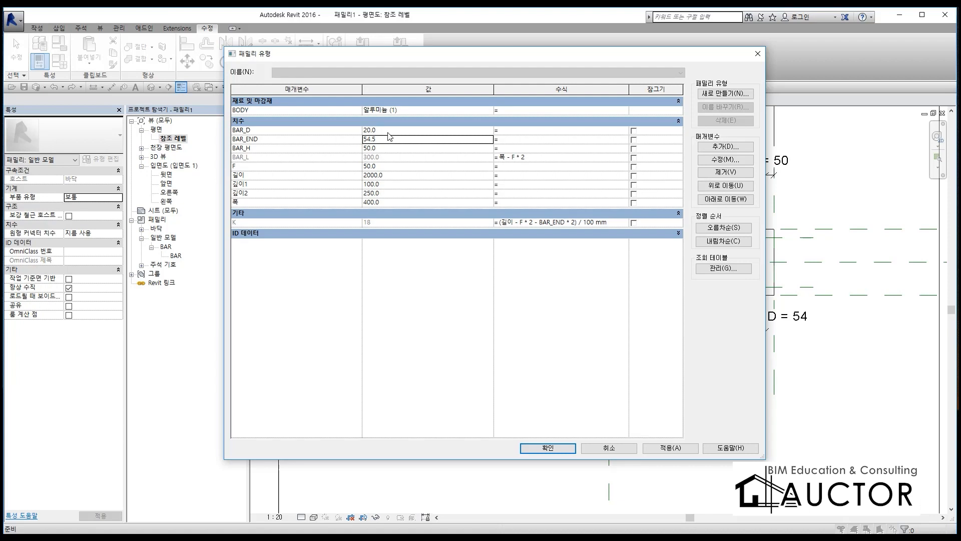
type("30")
key("Return")
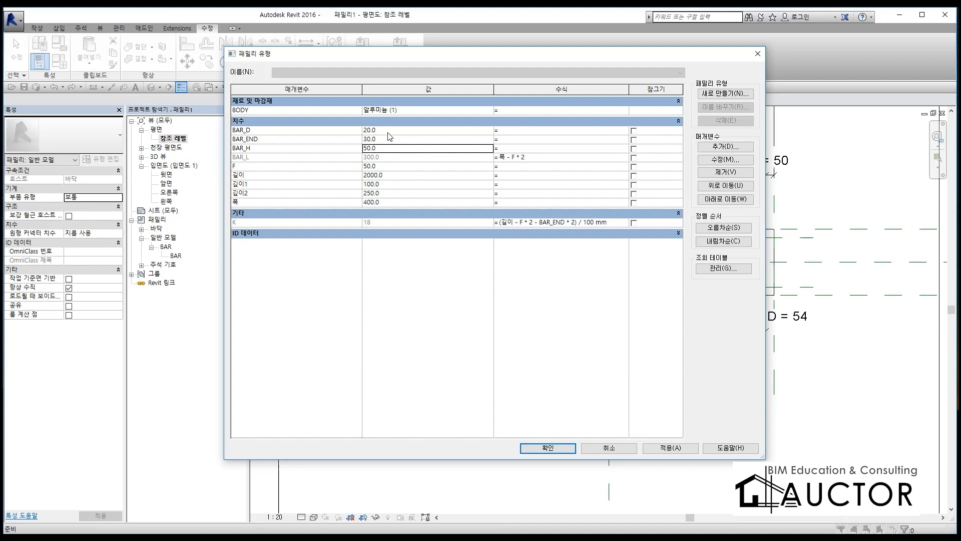
key("Down")
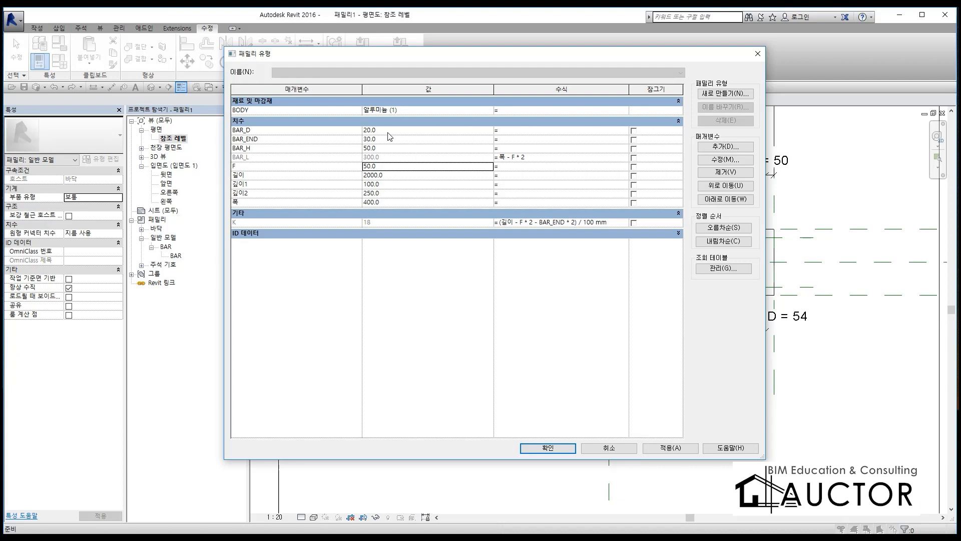
type("45")
key("Return")
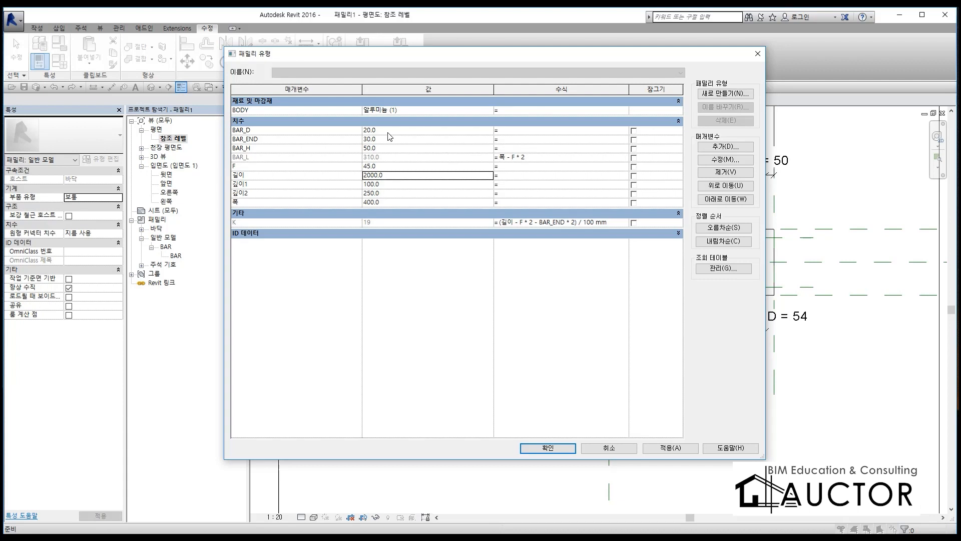
Step: Set the length parameter 길이 to 1800
key("Up")
key("Up")
key("Down")
key("Down")
type("1800")
key("Down")
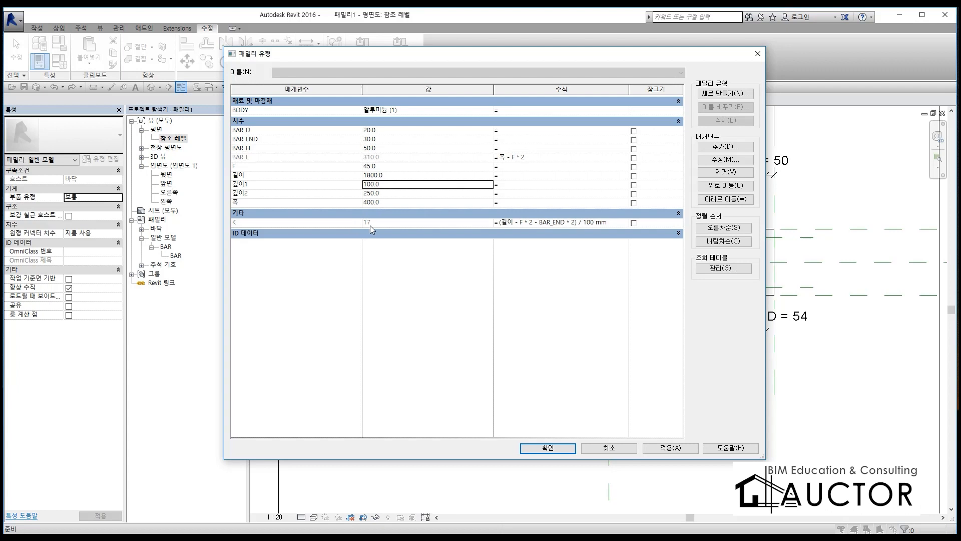
Step: Set 깊이1 to 80, 깊이2 to 200 and 폭 to 300, and apply the values to the family
type("80")
key("Return")
type("200")
key("Return")
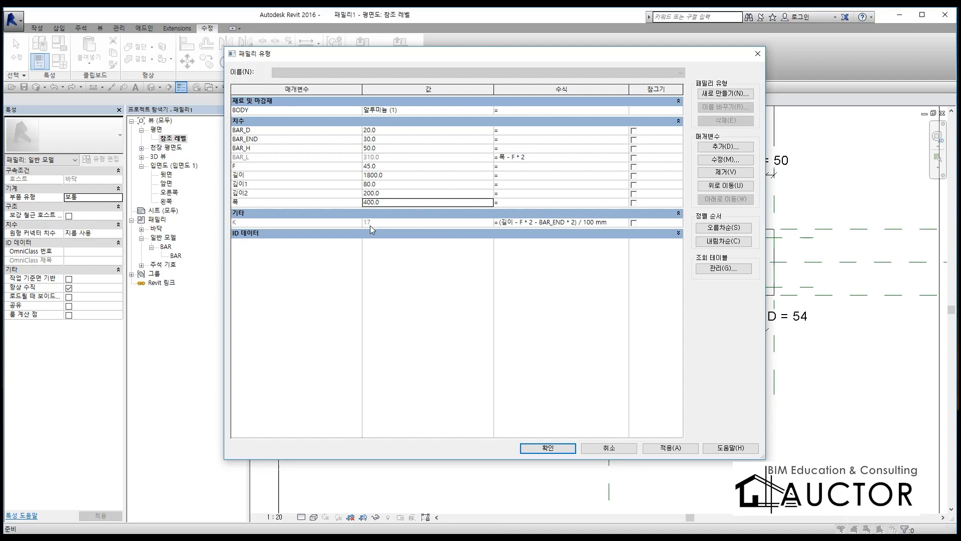
type("300")
key("Tab")
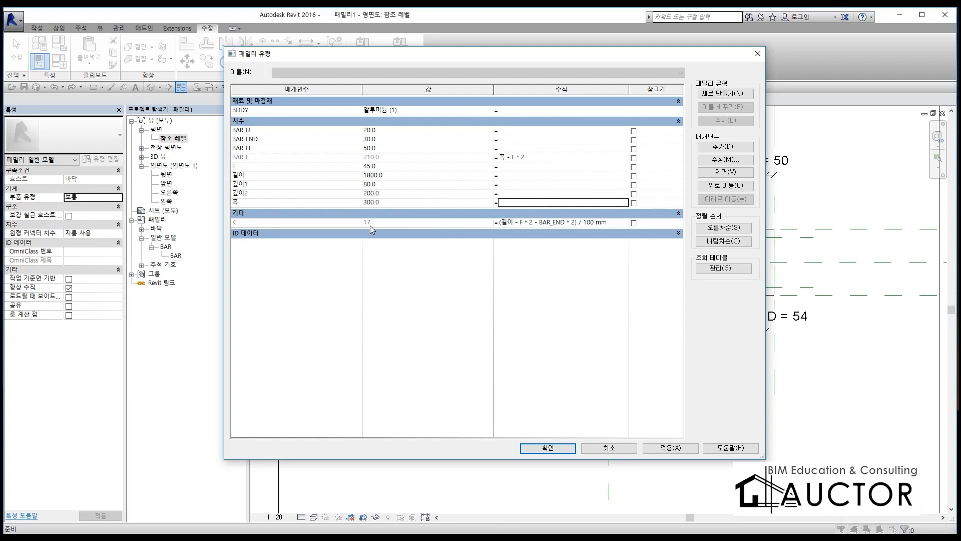
left_click(547, 447)
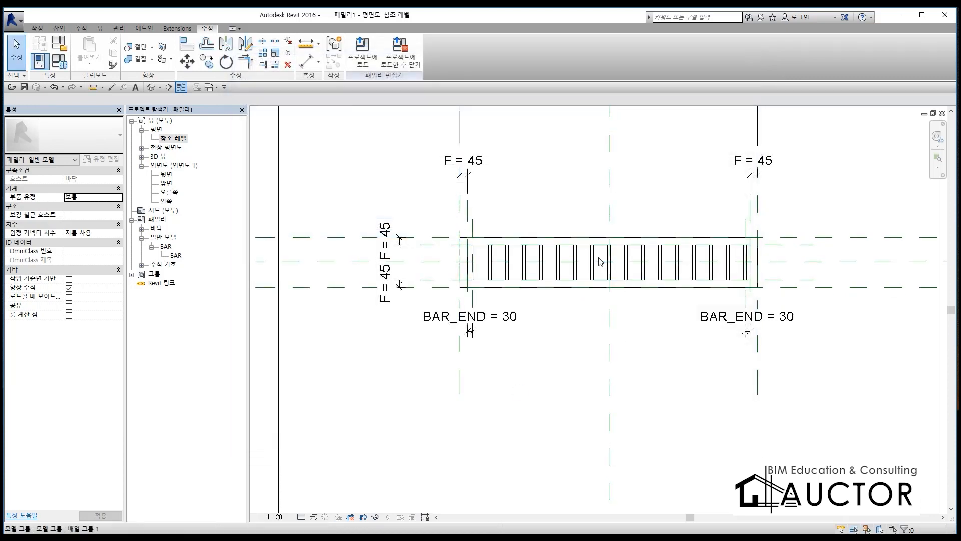
Step: Inspect the trench drain's frame and bar array up close in the 3D view
scroll(601, 262, "up", 1)
left_click(151, 87)
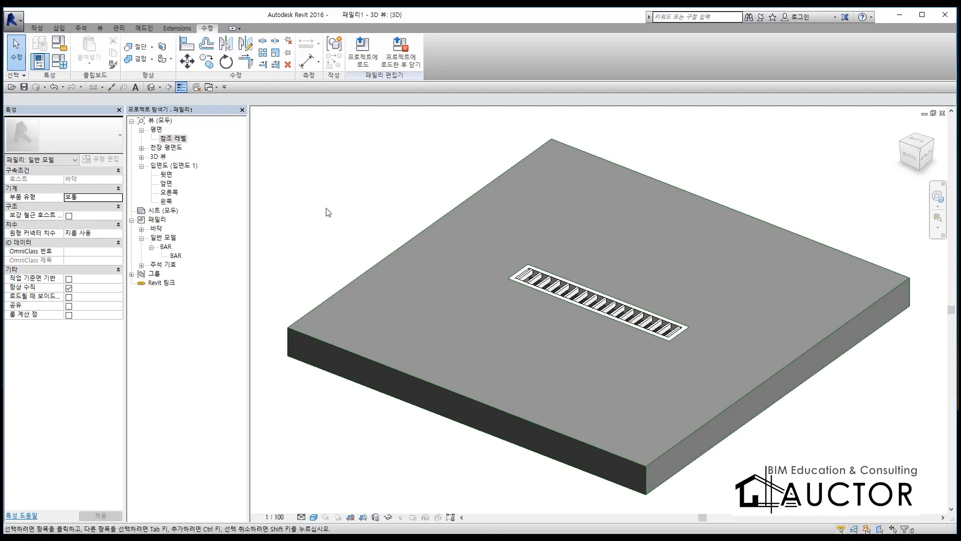
middle_click_drag(582, 346, 736, 332, "shift")
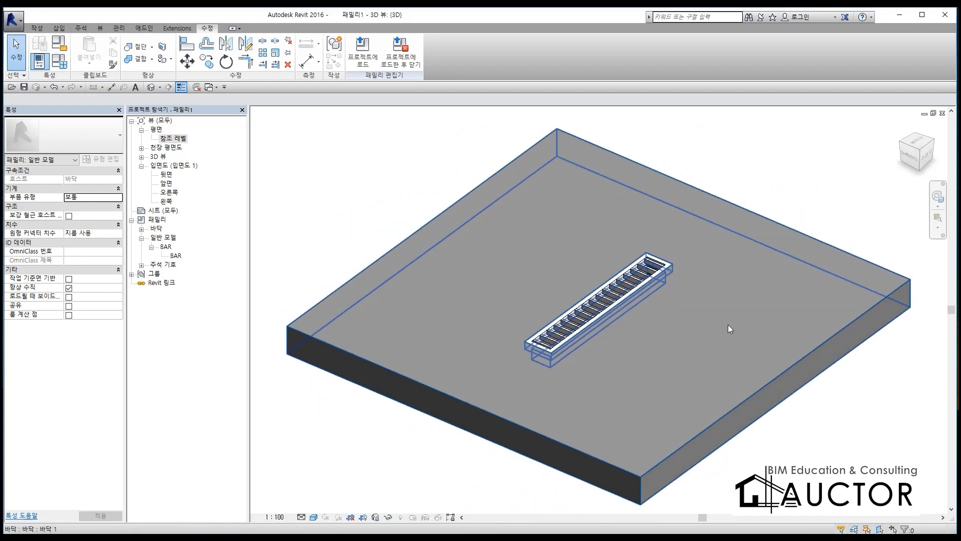
scroll(605, 296, "up", 4)
scroll(605, 299, "up", 2)
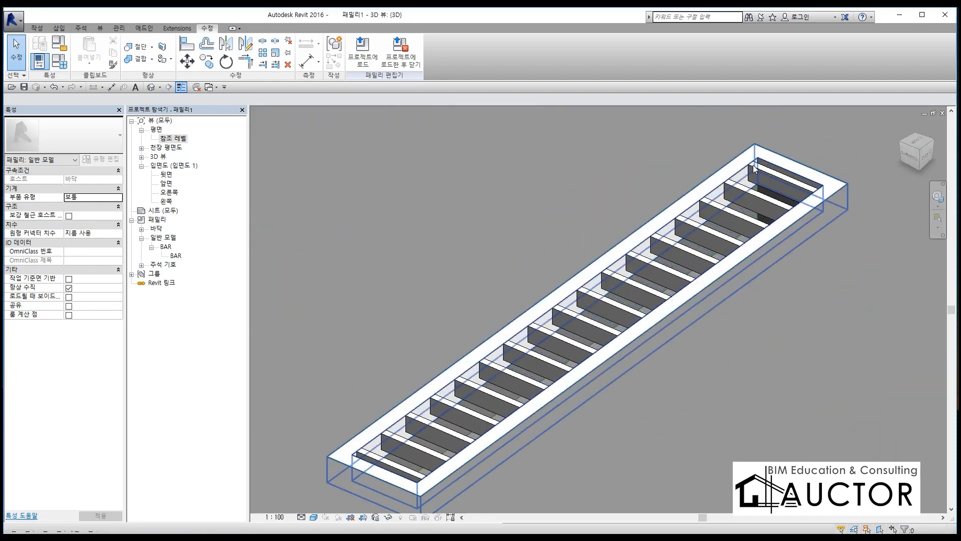
Step: Add a family type parameter named KL of type length (길이), grouped under dimensions (치수), for the bar spacing
left_click(59, 61)
left_click(590, 222)
left_click(595, 222)
double_click(586, 222)
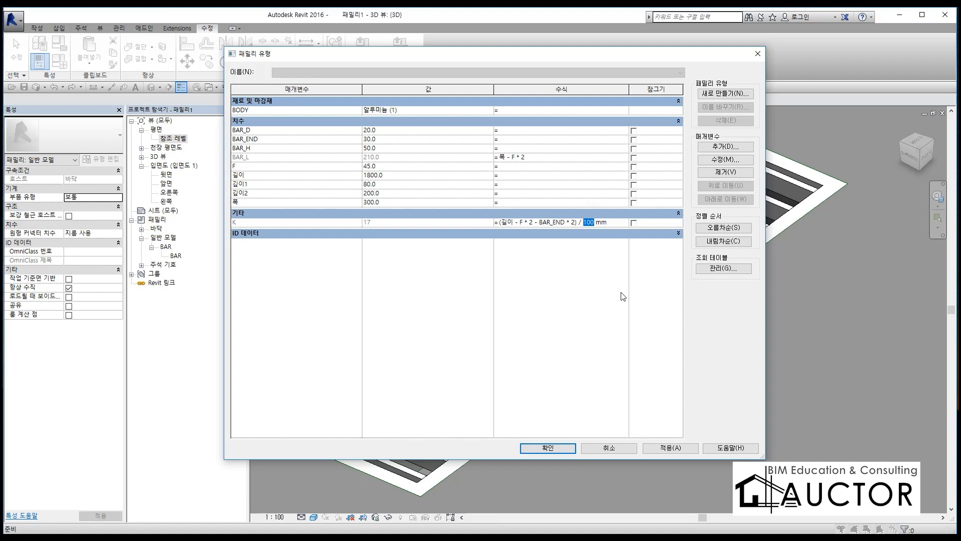
left_click(598, 226)
left_click(724, 146)
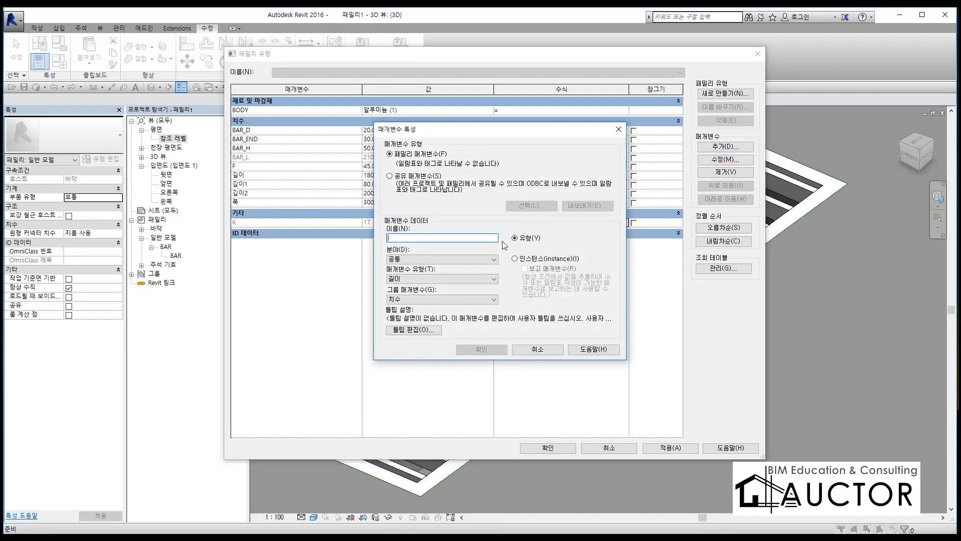
type("K")
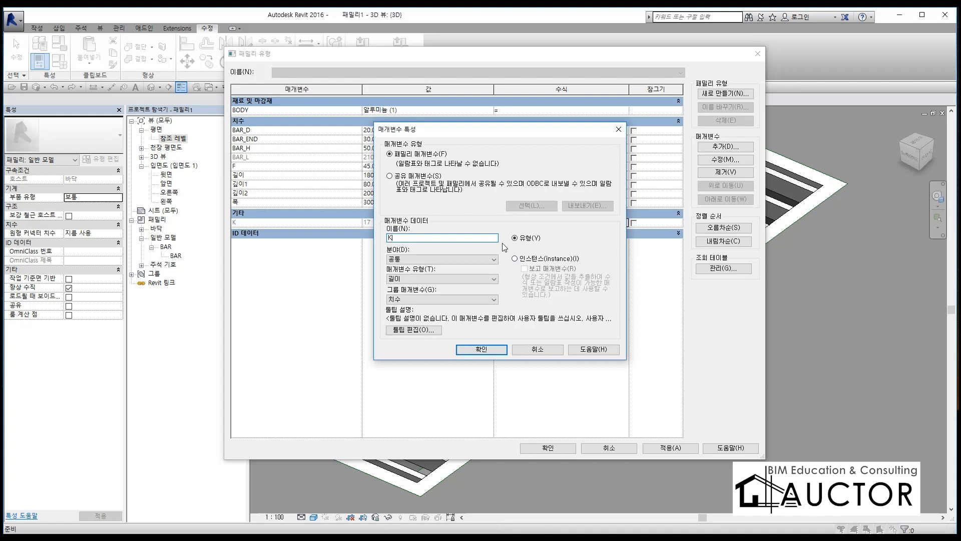
type("n")
left_click(482, 350)
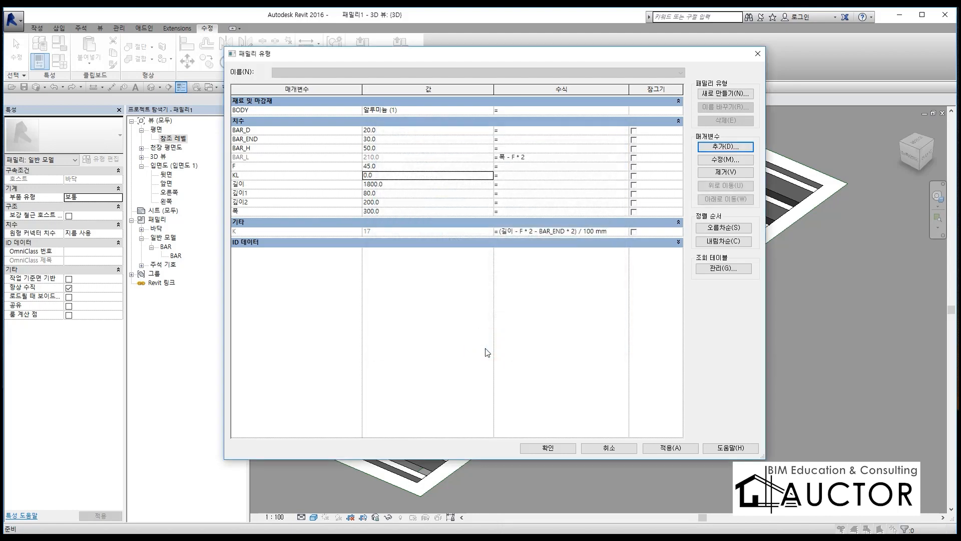
Step: Set KL to 80, change K's formula to (길이 - F * 2 - BAR_END * 2) / KL, and apply the family types
left_click(384, 175)
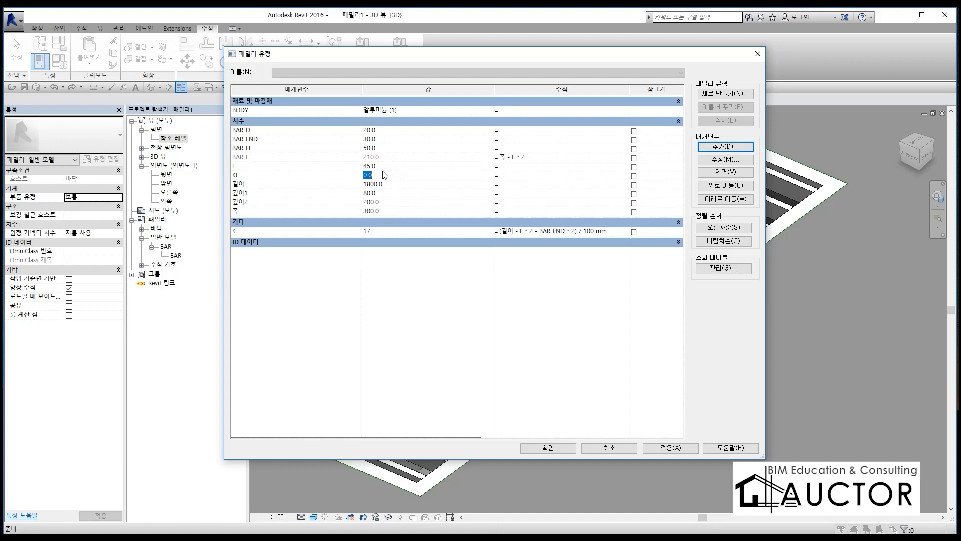
left_click(580, 232)
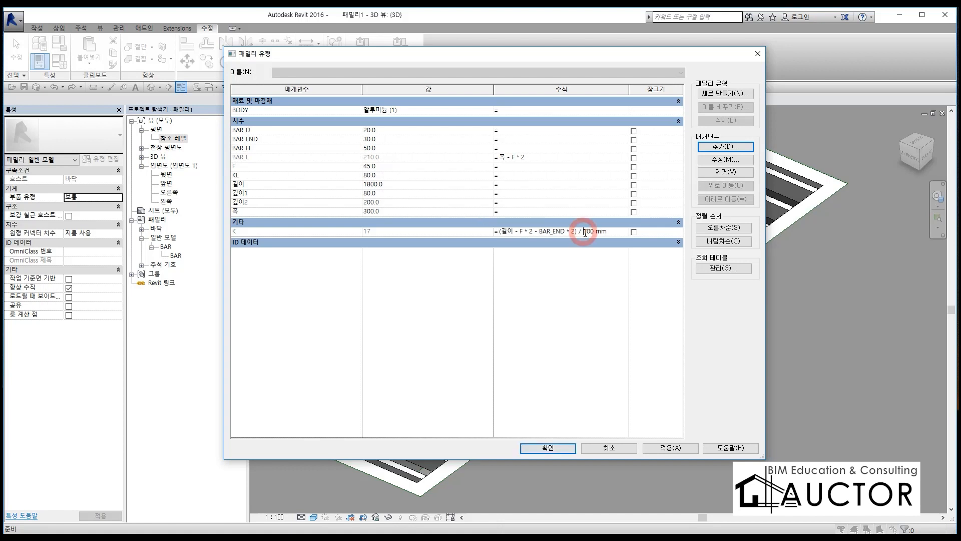
left_click_drag(584, 231, 609, 231)
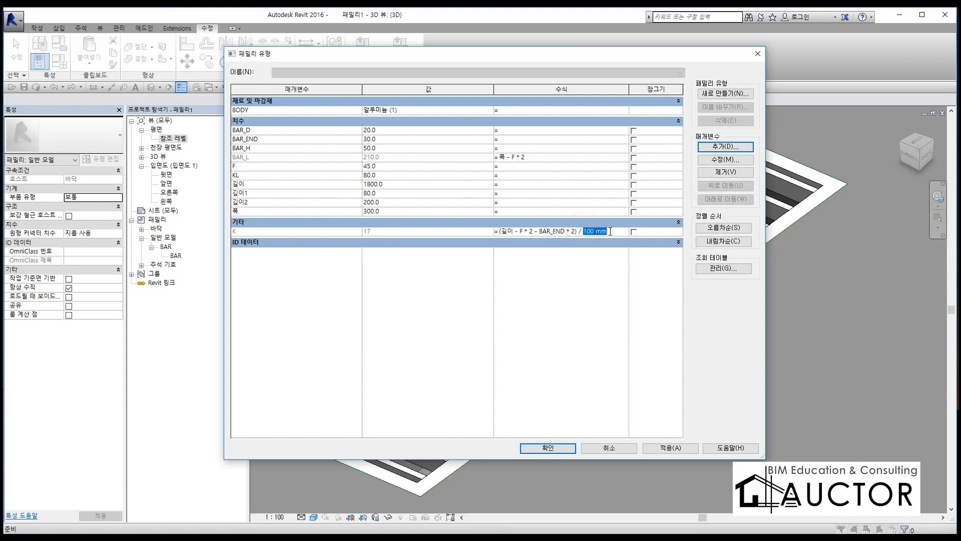
left_click(585, 290)
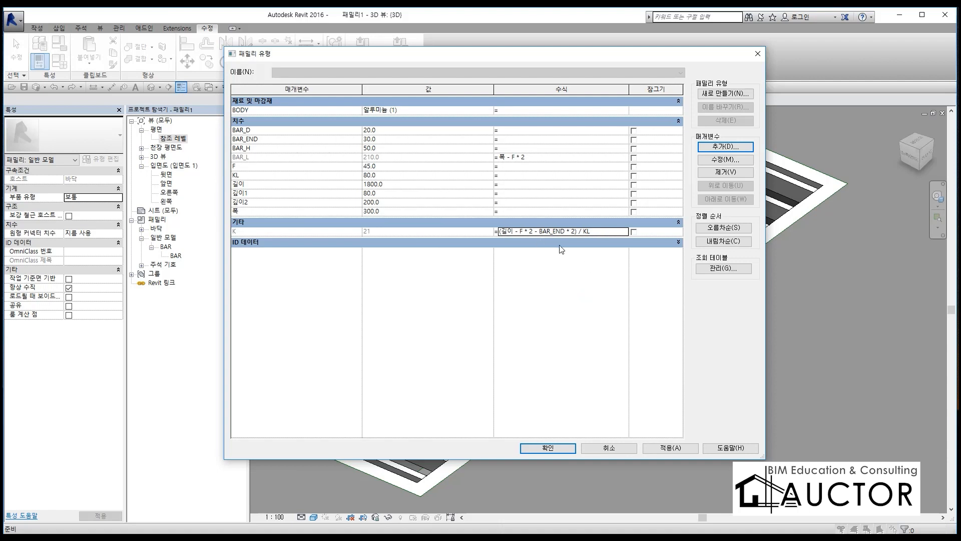
key("ctrl+F12")
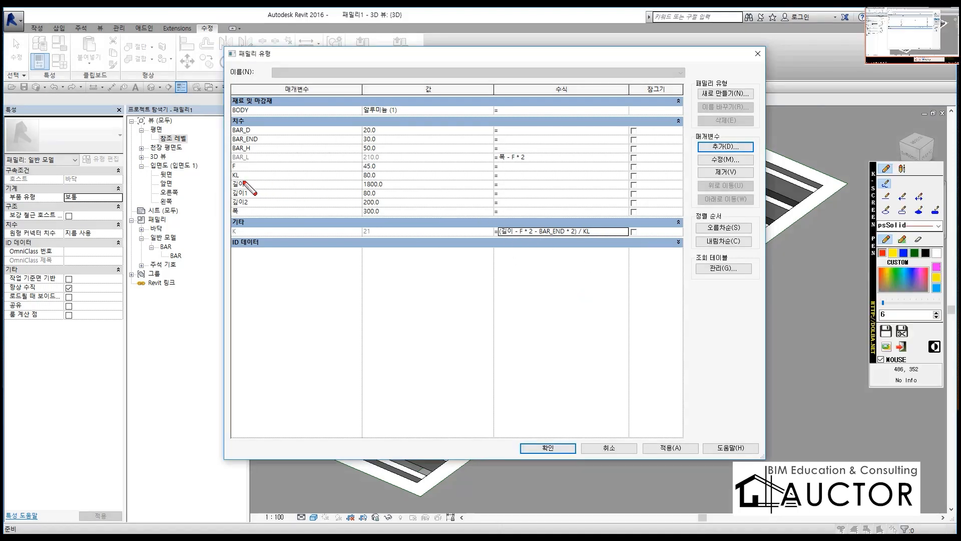
left_click_drag(233, 184, 408, 187)
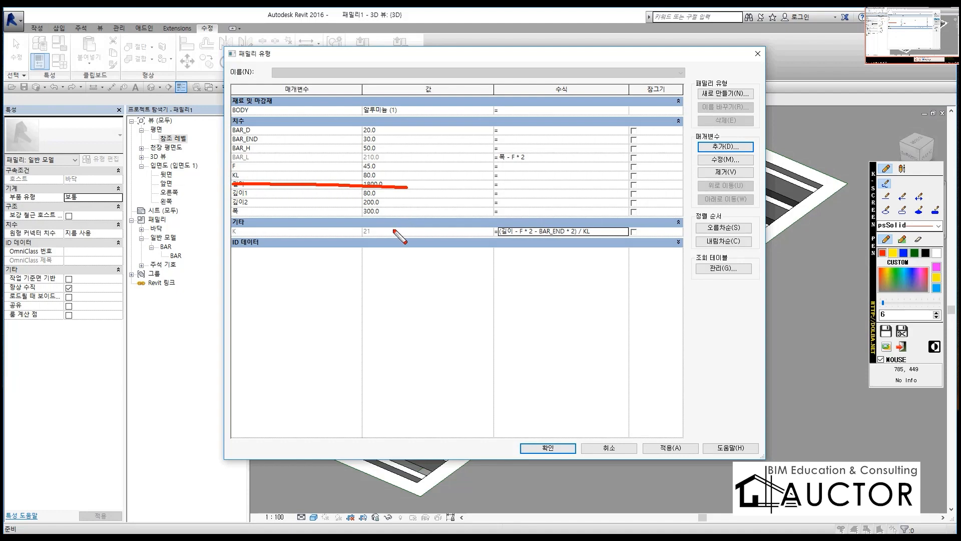
key("ctrl+F12")
left_click(548, 447)
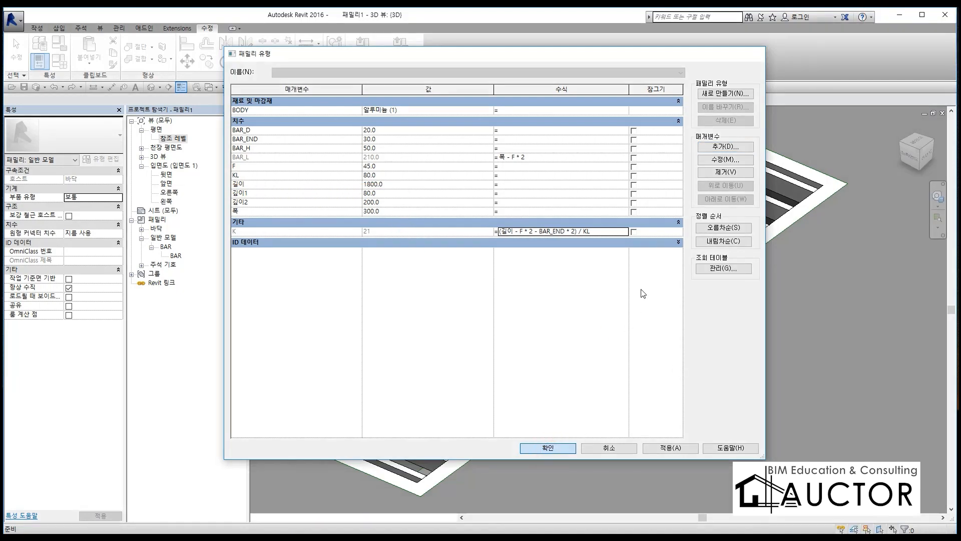
Step: Close the hidden views and save the trench drain family under the name 트렌치
scroll(672, 224, "down", 4)
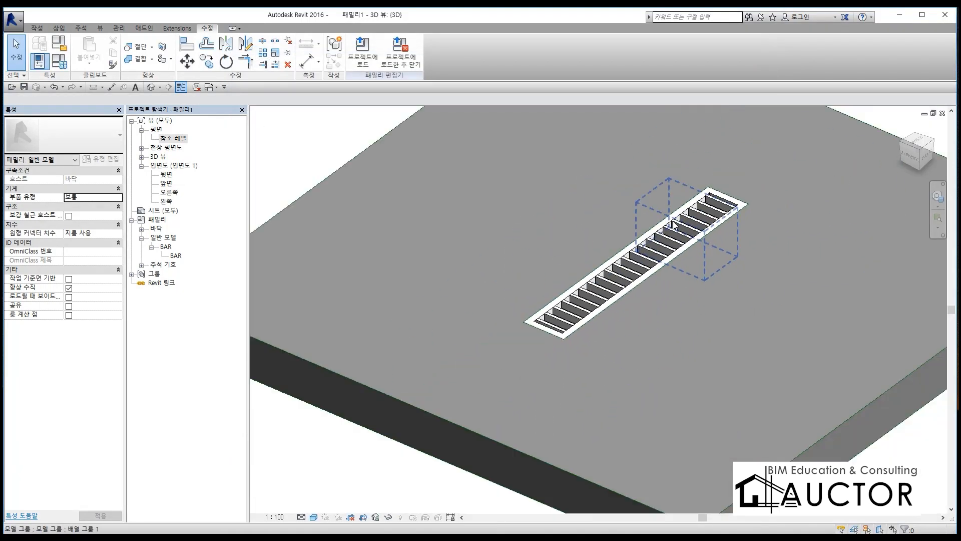
middle_click_drag(721, 306, 661, 405, "shift")
middle_click_drag(673, 257, 630, 260)
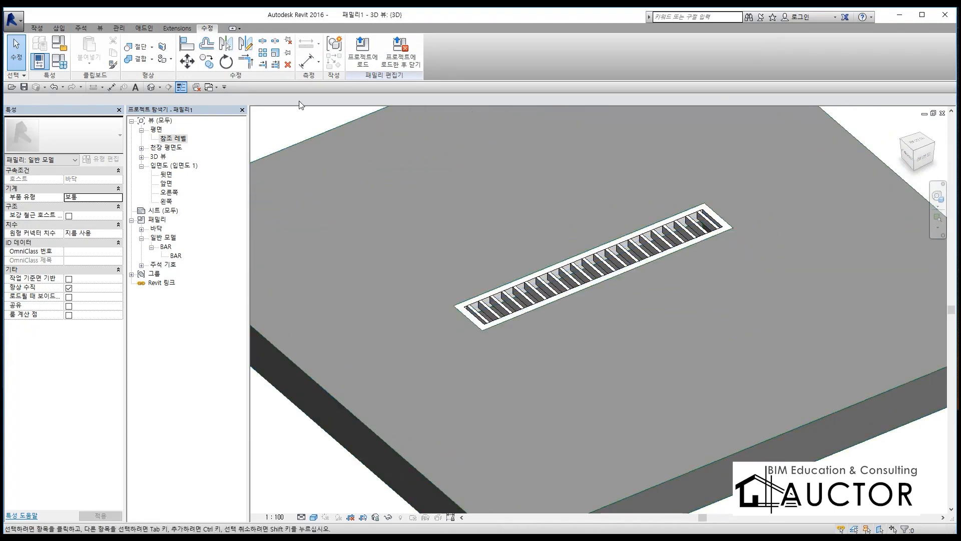
left_click(196, 88)
left_click(14, 20)
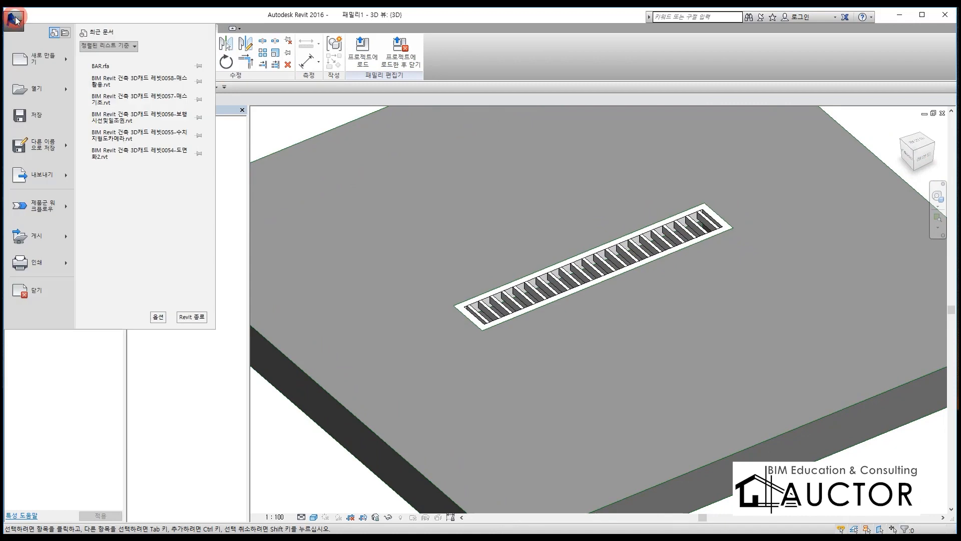
left_click(37, 149)
left_click(128, 95)
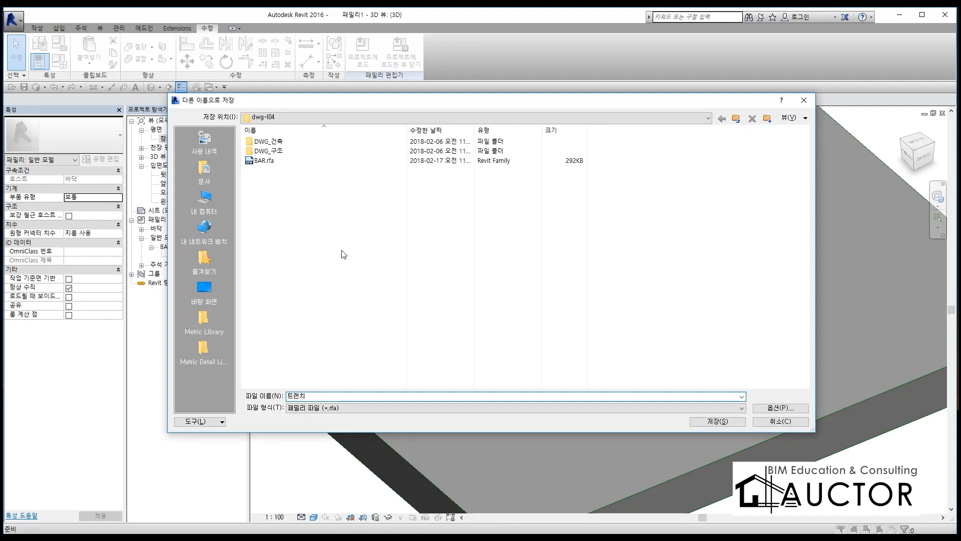
left_click(716, 421)
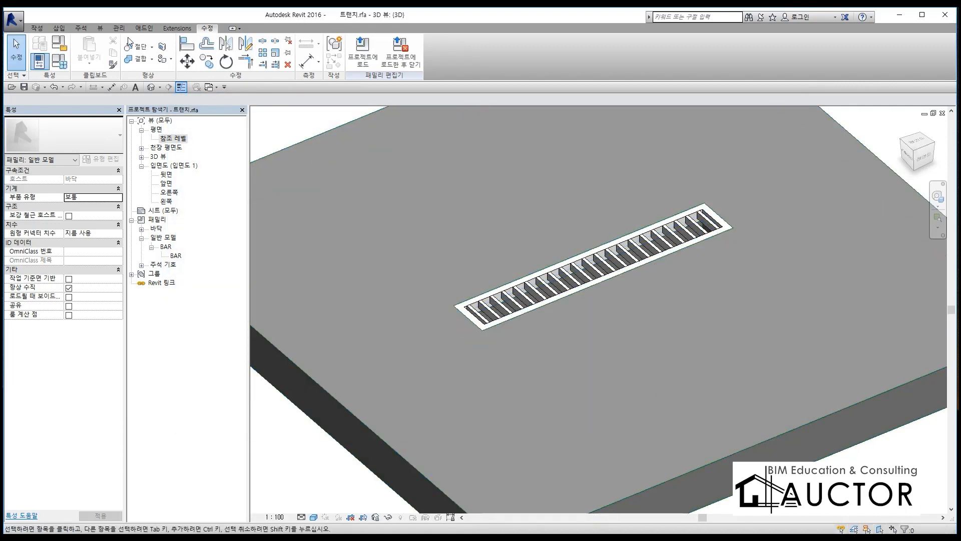
Step: Create a new project from the architectural template (건축 템플릿)
left_click(15, 21)
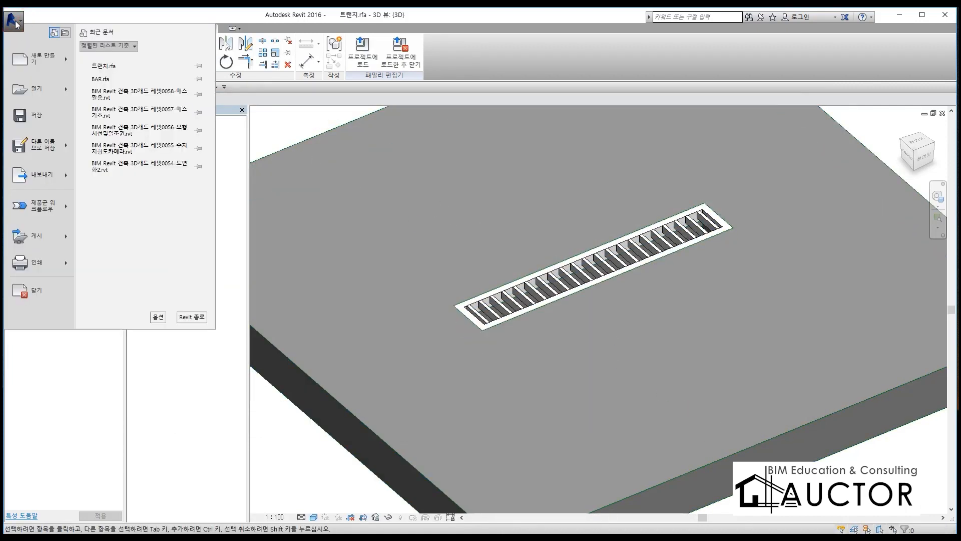
mouse_move(37, 59)
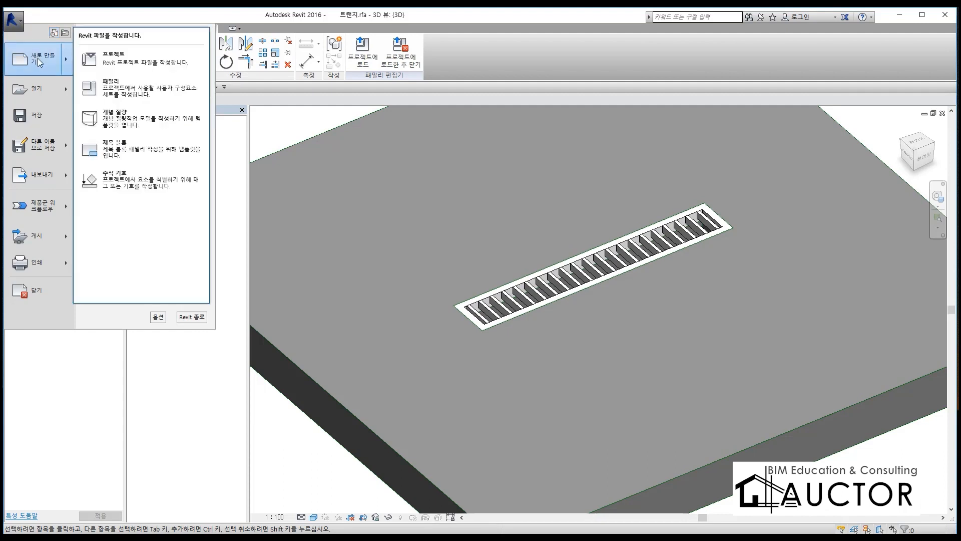
left_click(125, 48)
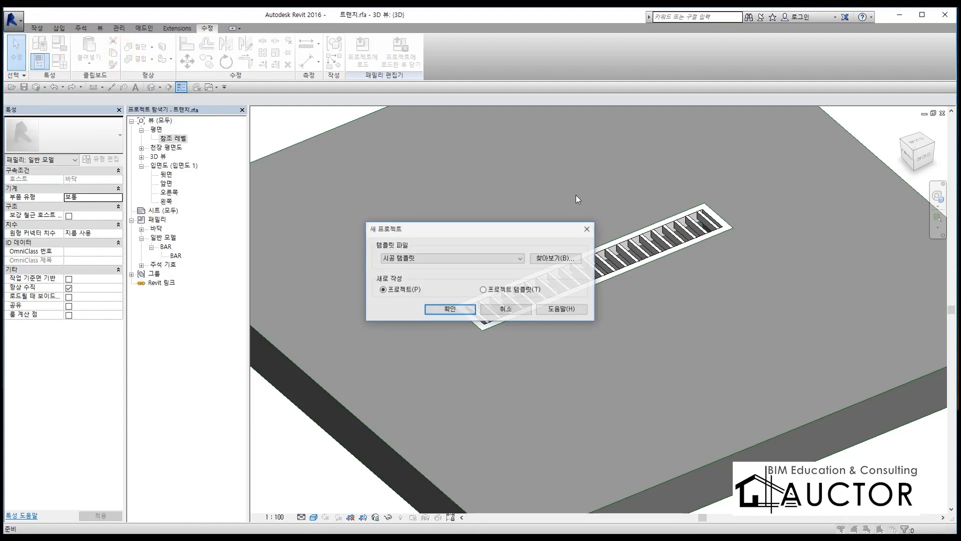
left_click(484, 267)
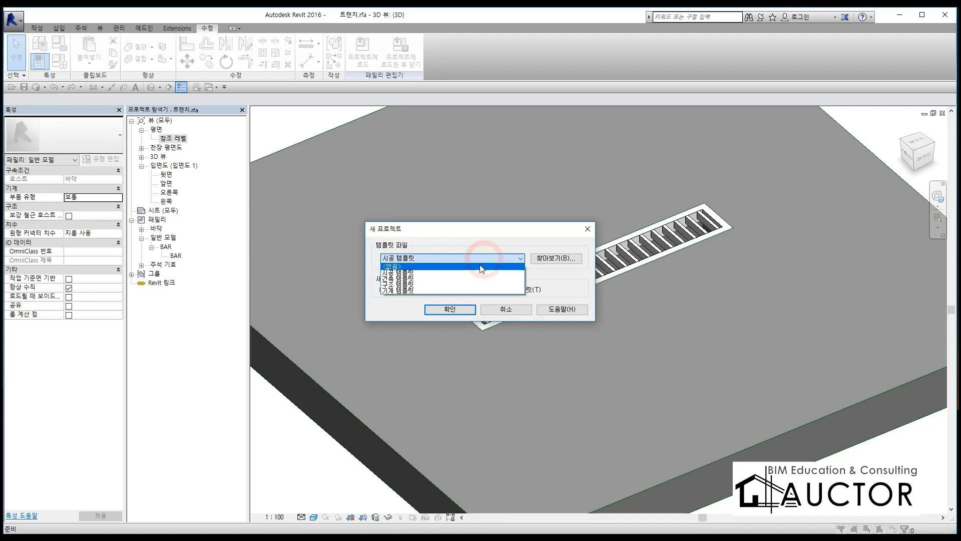
left_click(446, 290)
left_click(450, 309)
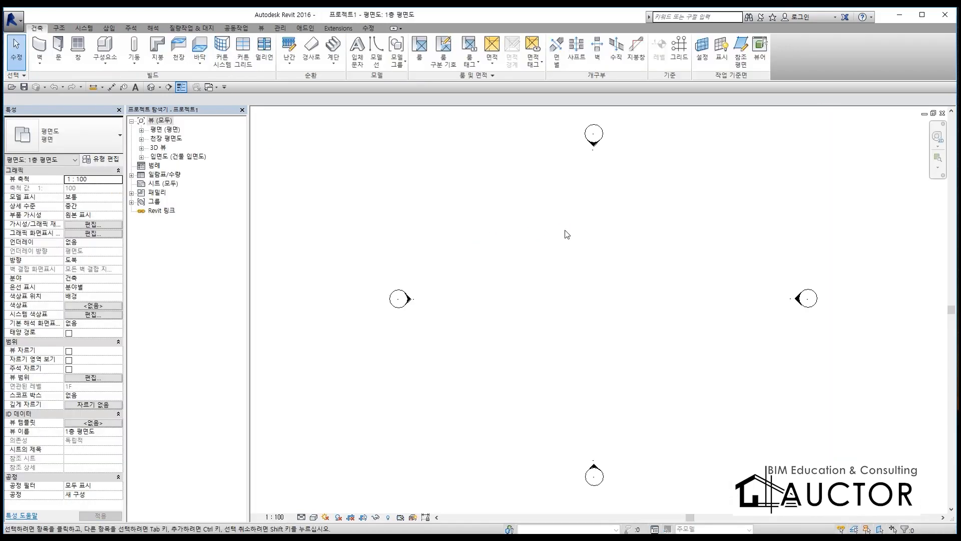
Step: Tile the project's 1층 평면도 floor plan and the trench family's 3D view side by side, with the project plan active
key("w")
key("t")
middle_click_drag(477, 340, 270, 340)
scroll(428, 307, "down", 3)
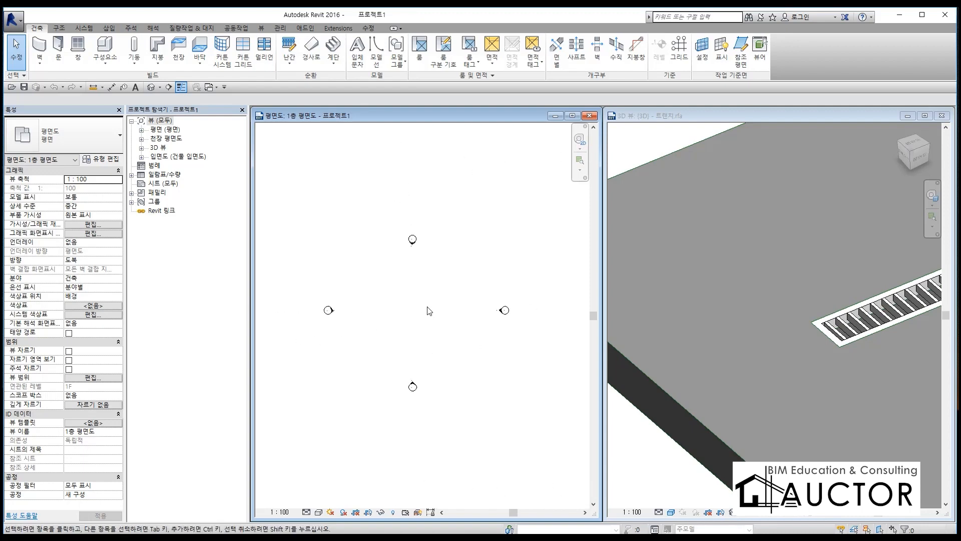
left_click(661, 298)
left_click(433, 317)
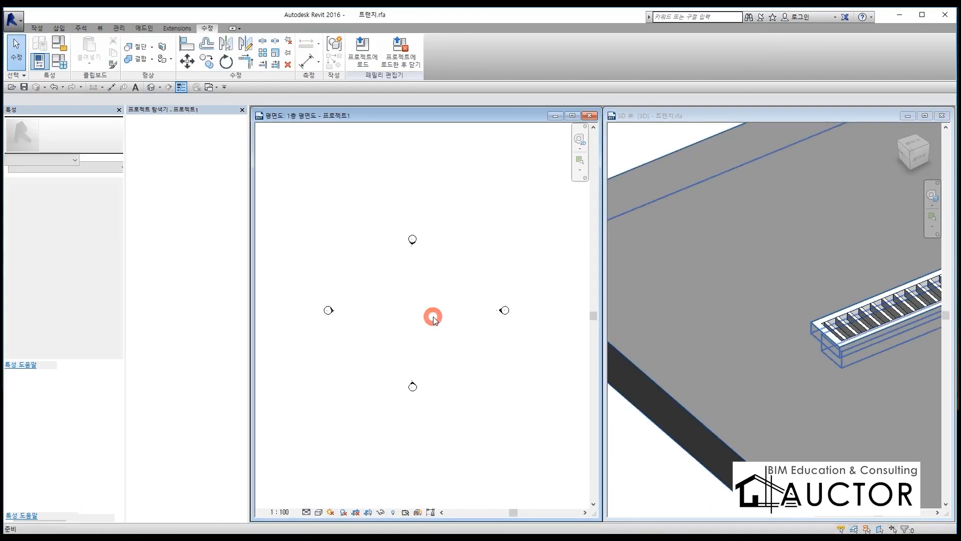
scroll(422, 319, "up", 3)
scroll(381, 266, "down", 1)
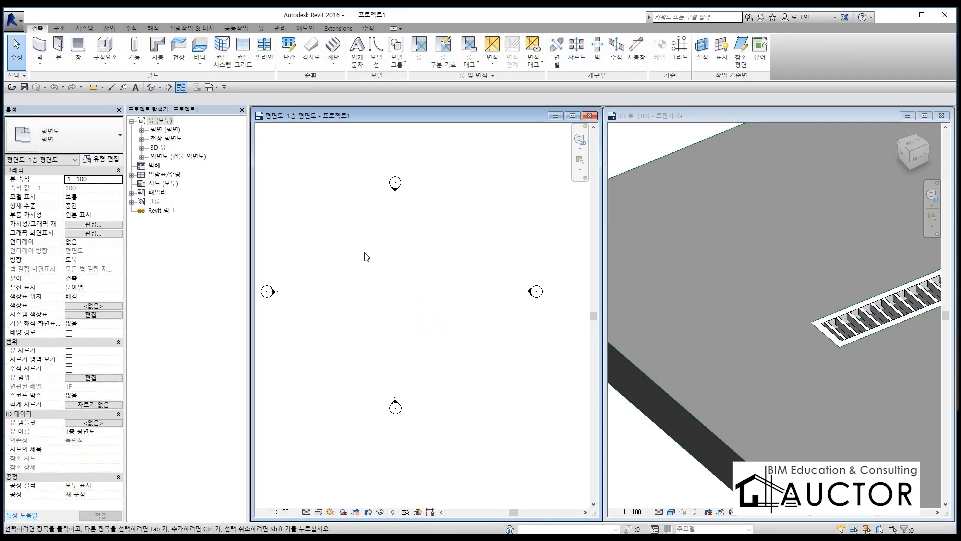
Step: Create a rectangular 일반 150mm floor about 18000 mm wide between the elevation markers in 1층 평면도
left_click(200, 46)
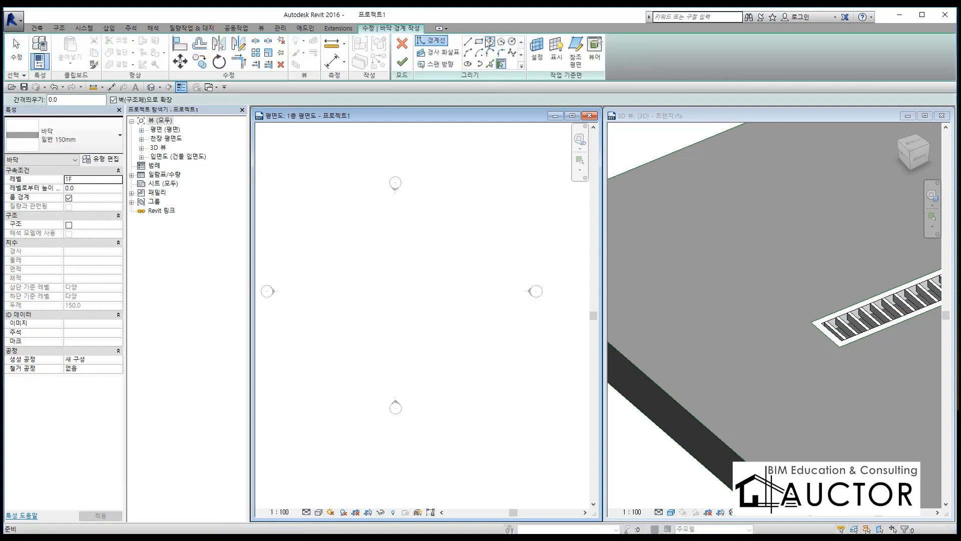
left_click(68, 143)
left_click(68, 143)
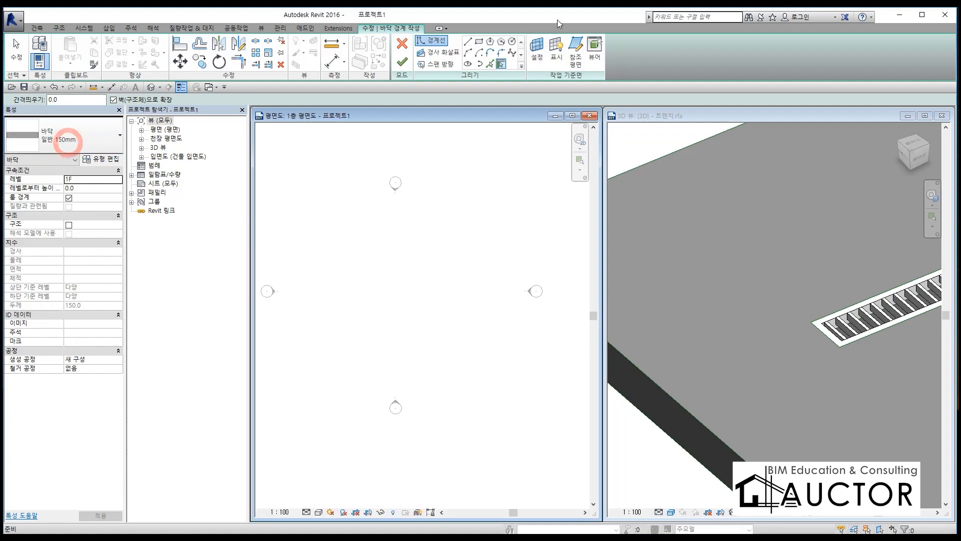
left_click(480, 41)
left_click(313, 216)
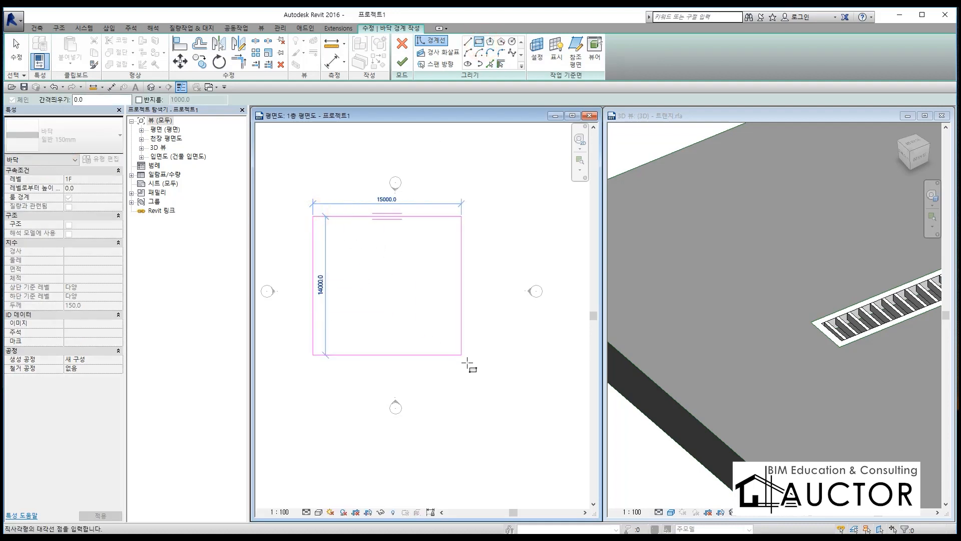
left_click(491, 375)
left_click(403, 62)
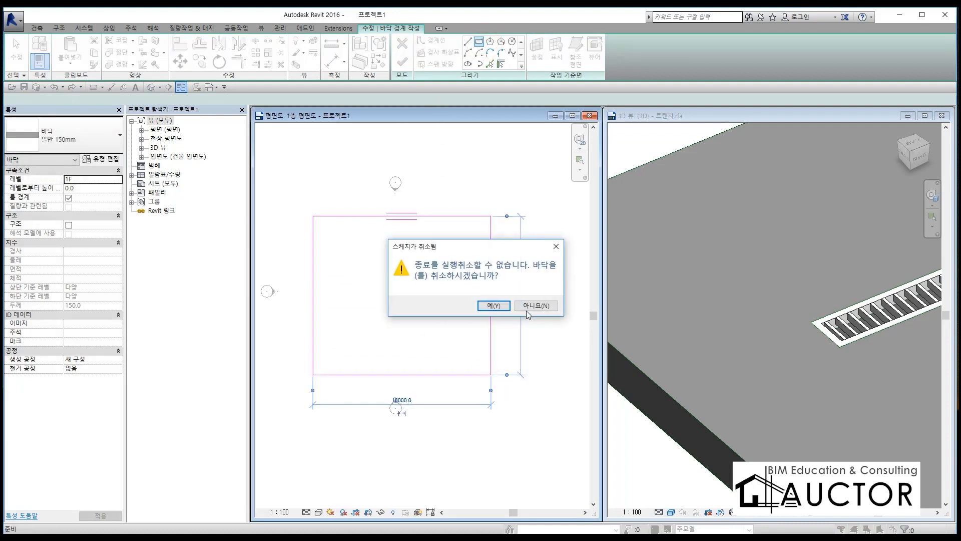
left_click(525, 307)
left_click(403, 63)
left_click(463, 170)
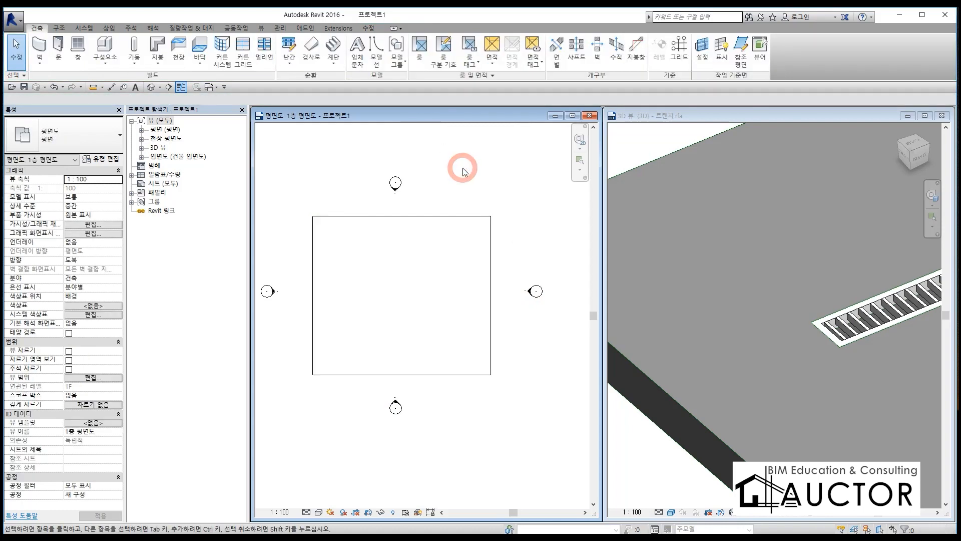
Step: Switch the floor plan's visual style to shaded (음영처리)
left_click(319, 512)
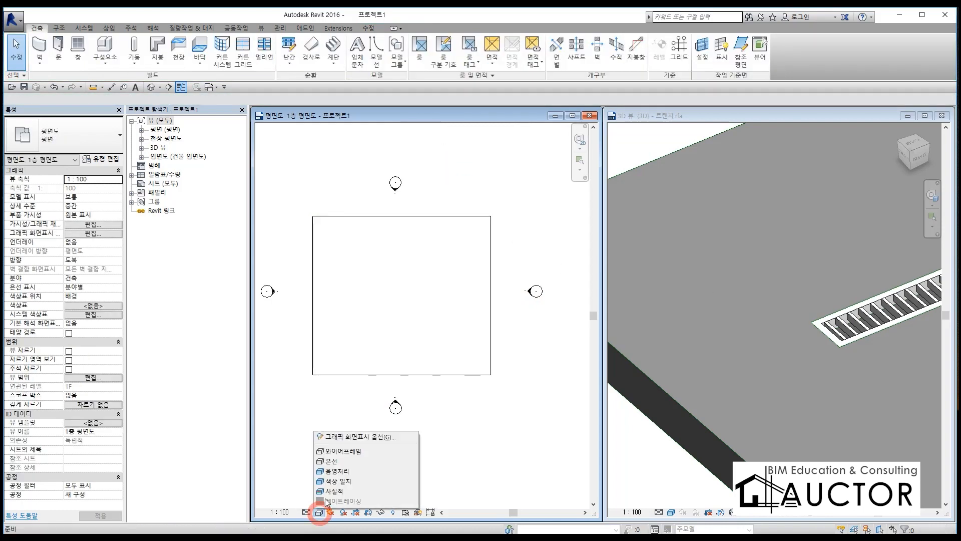
left_click(333, 471)
left_click(493, 434)
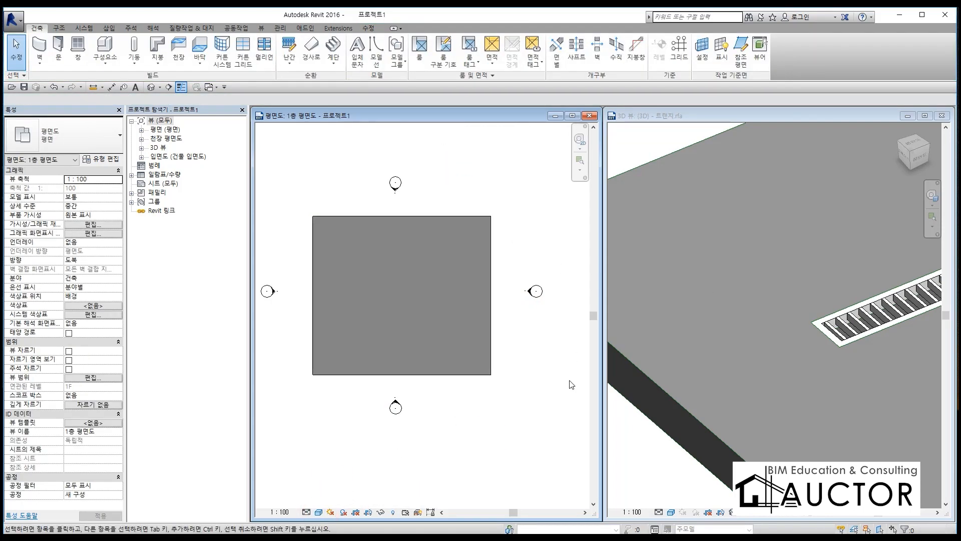
Step: Load the trench family into the project, closing the family, and place one instance near the middle of the floor
left_click(726, 318)
left_click(404, 65)
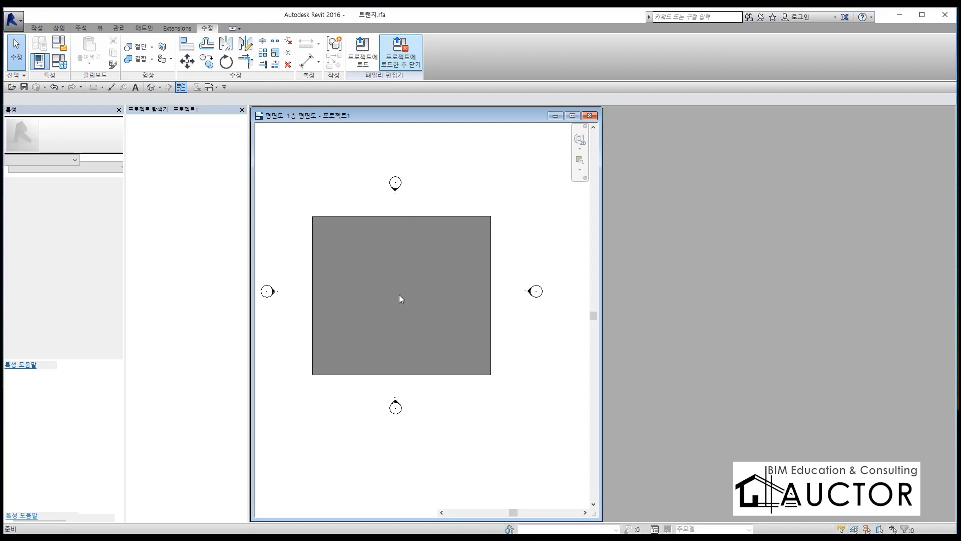
left_click(407, 299)
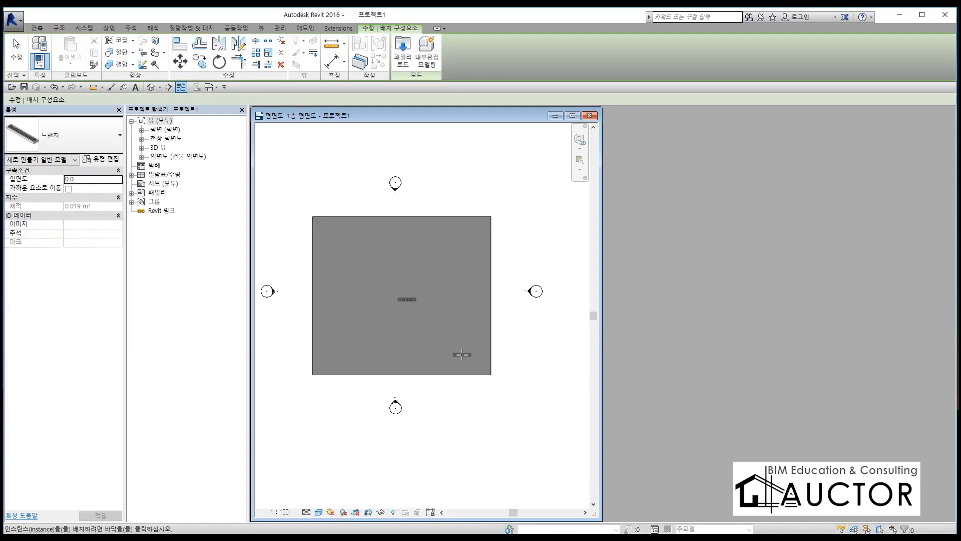
key("Escape")
key("Escape")
Step: Open the project's default 3D view maximized and inspect the placed trench drain from beneath the floor slab
key("3")
key("d")
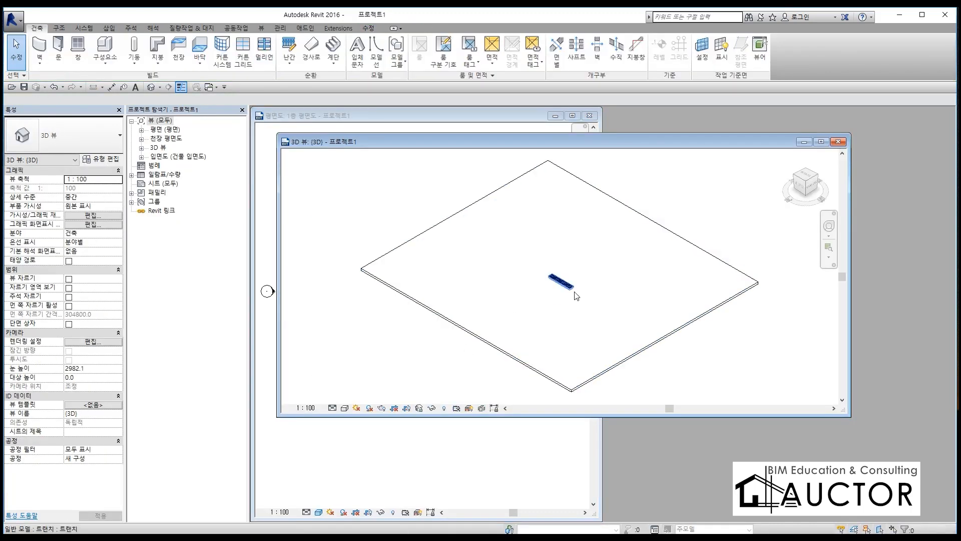
left_click(821, 141)
scroll(520, 260, "up", 6)
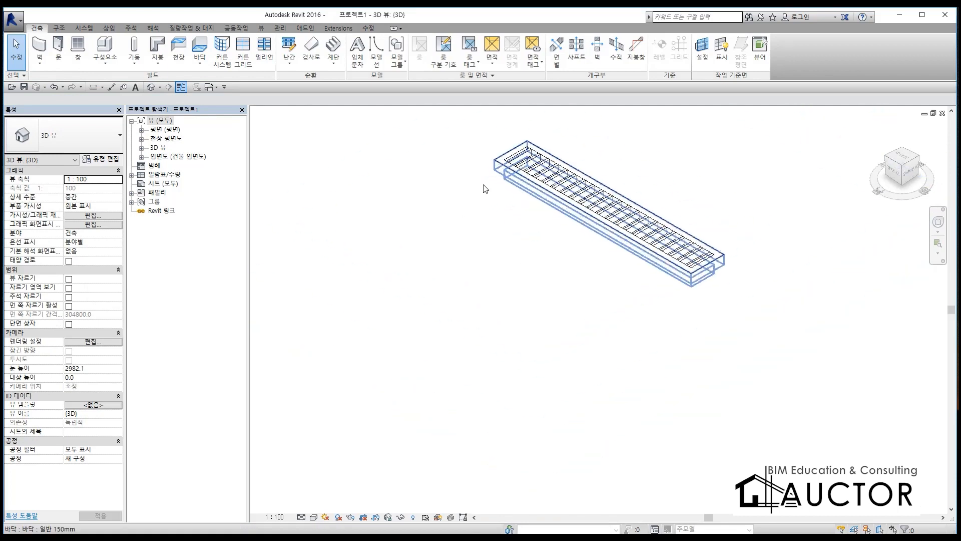
scroll(506, 378, "down", 3)
middle_click_drag(506, 378, 621, 350, "shift")
scroll(592, 225, "up", 5)
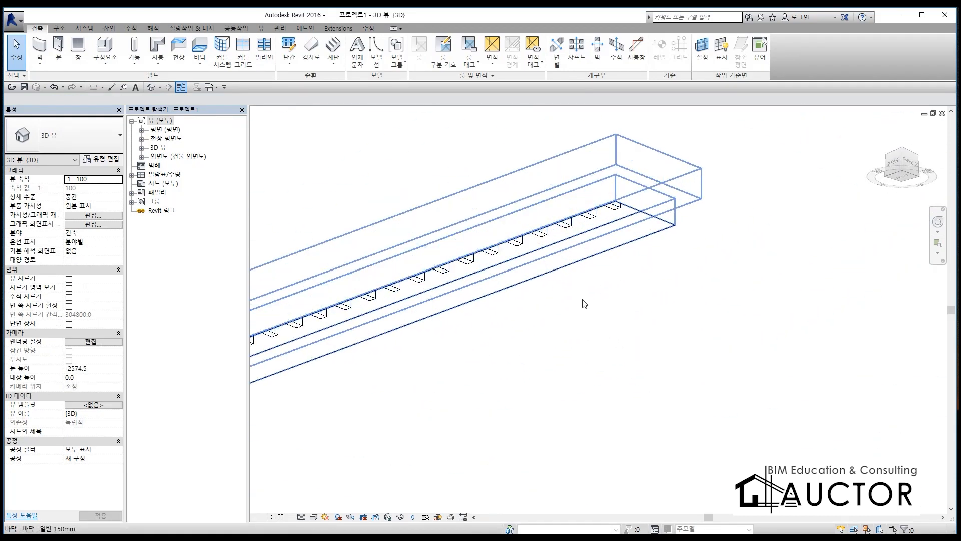
scroll(643, 185, "up", 3)
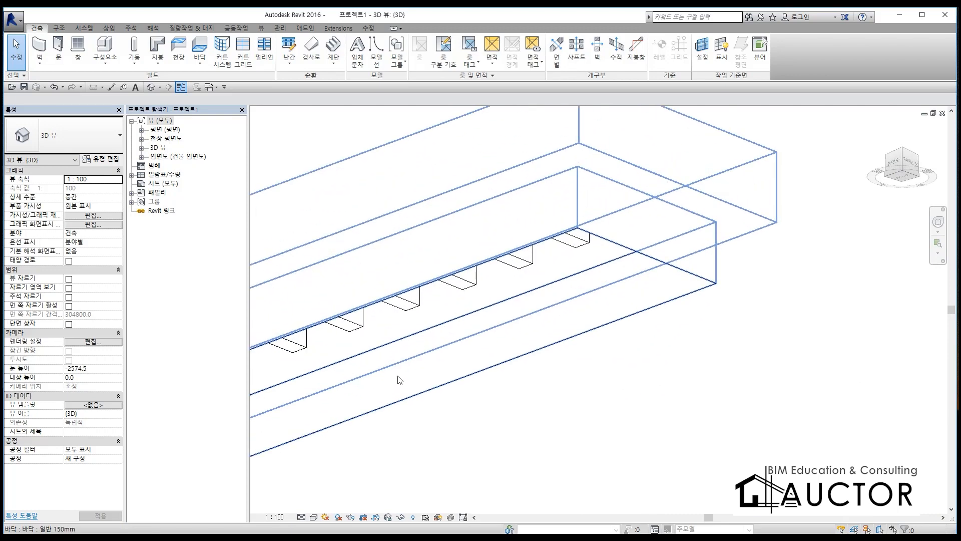
scroll(399, 380, "down", 6)
left_click(664, 160)
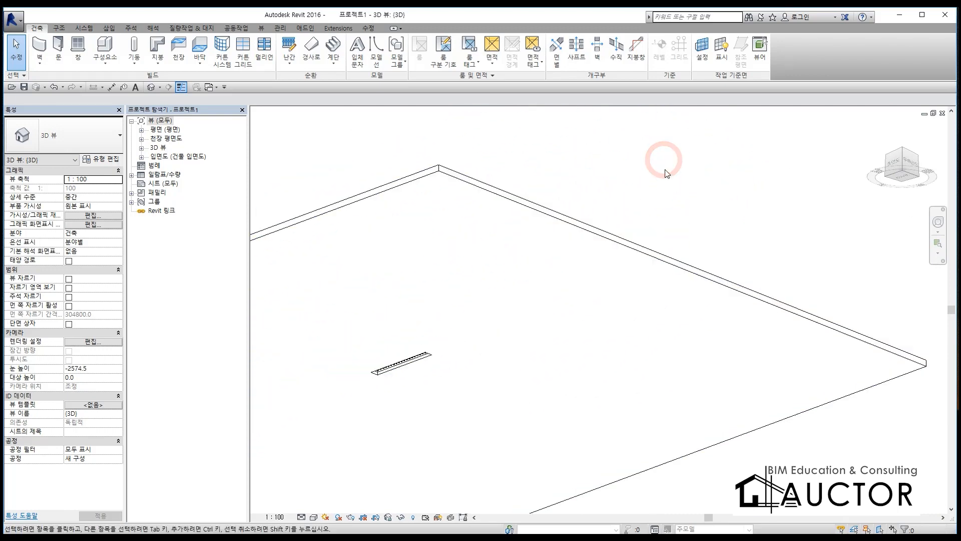
Step: Set the placed trench type's 깊이1 to 50 and 깊이2 to 140
scroll(420, 365, "up", 6)
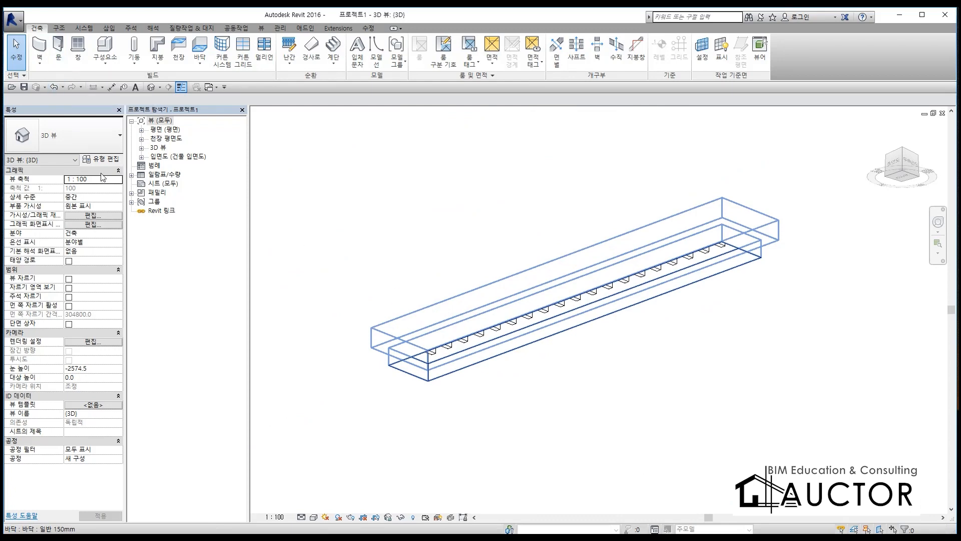
left_click(547, 319)
left_click(88, 159)
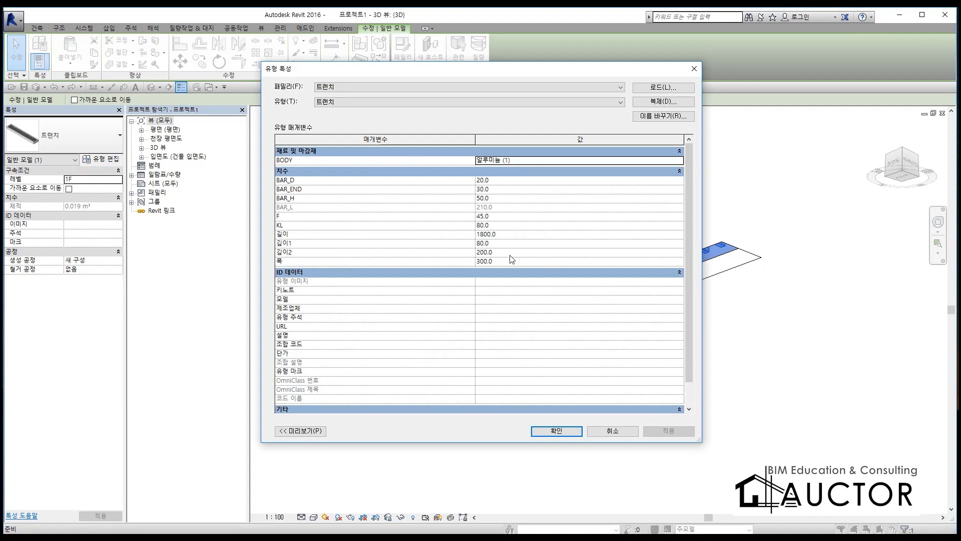
left_click(508, 244)
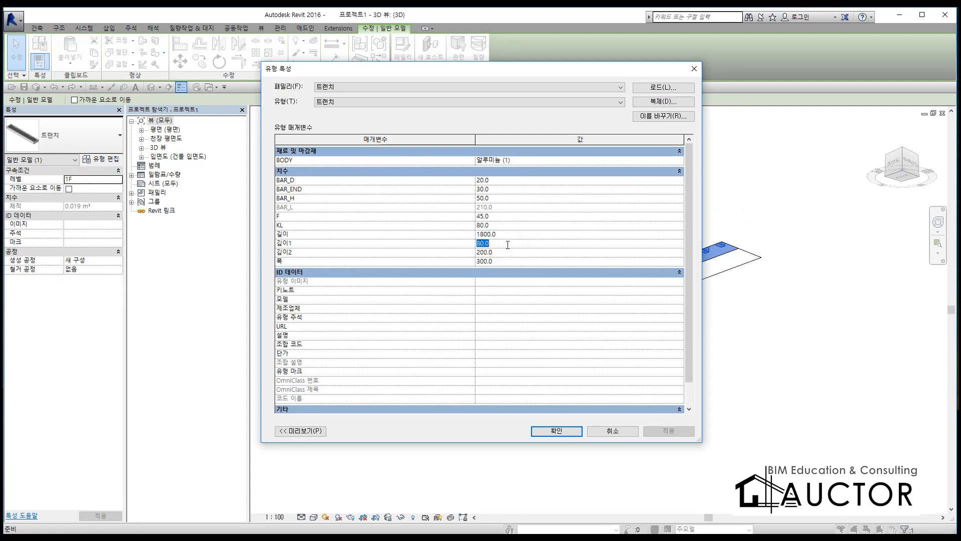
type("50")
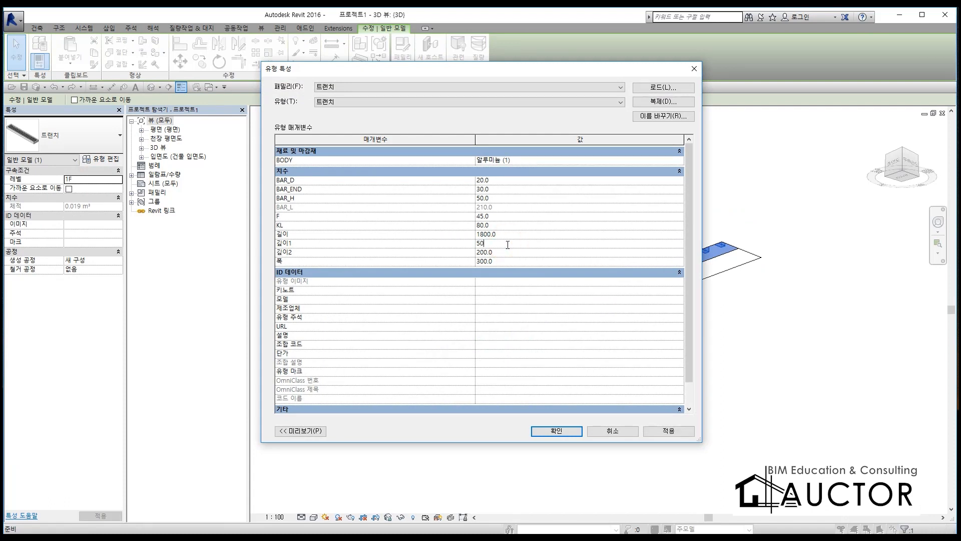
left_click(508, 252)
key("Return")
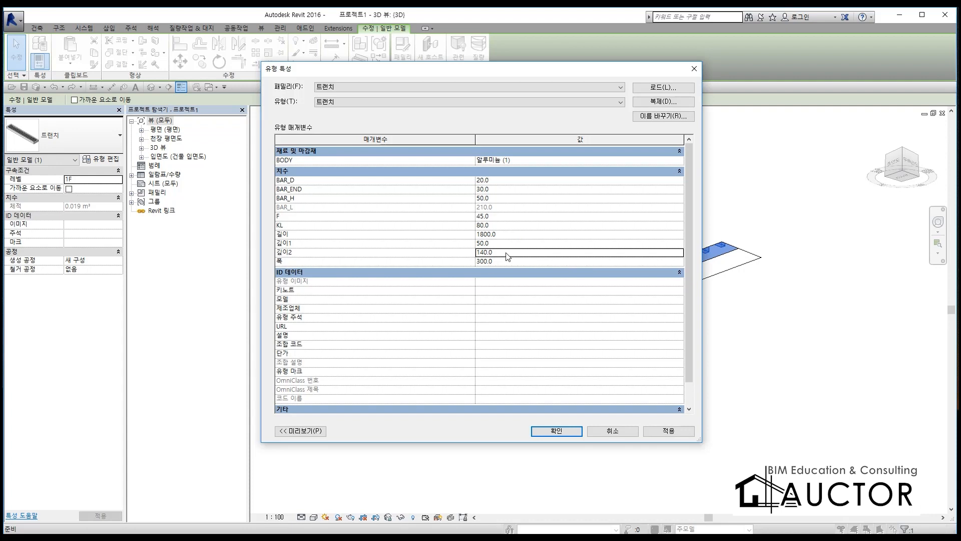
left_click(556, 431)
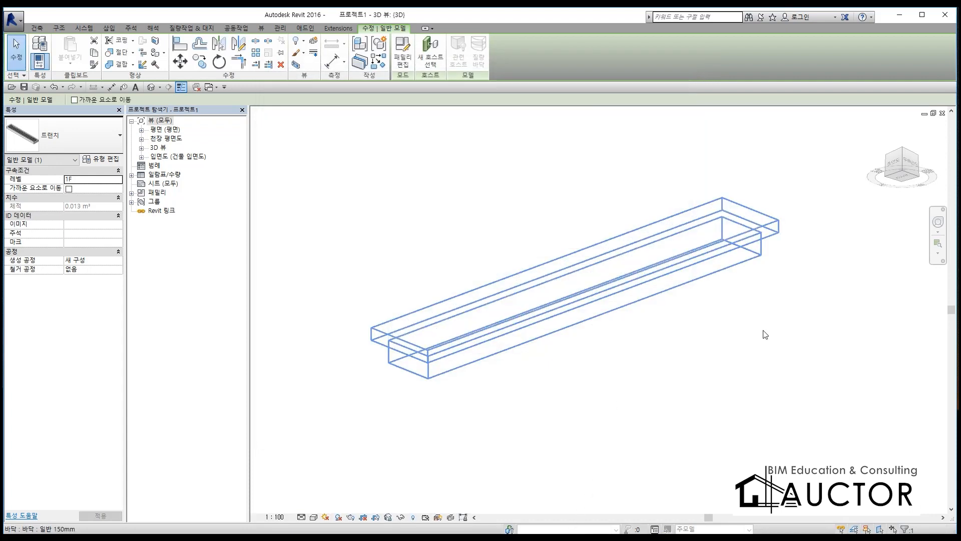
left_click(925, 372)
scroll(706, 305, "down", 8)
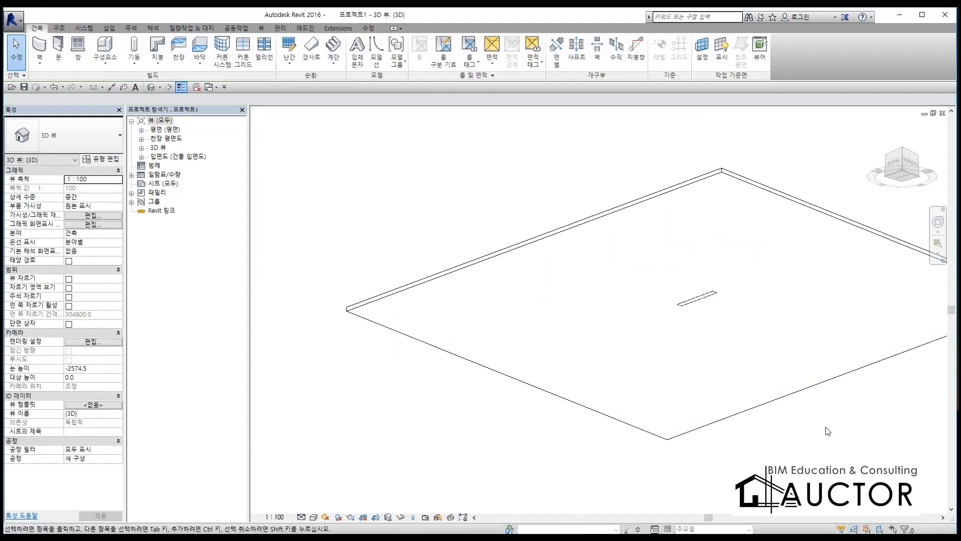
scroll(717, 294, "up", 8)
scroll(485, 408, "down", 9)
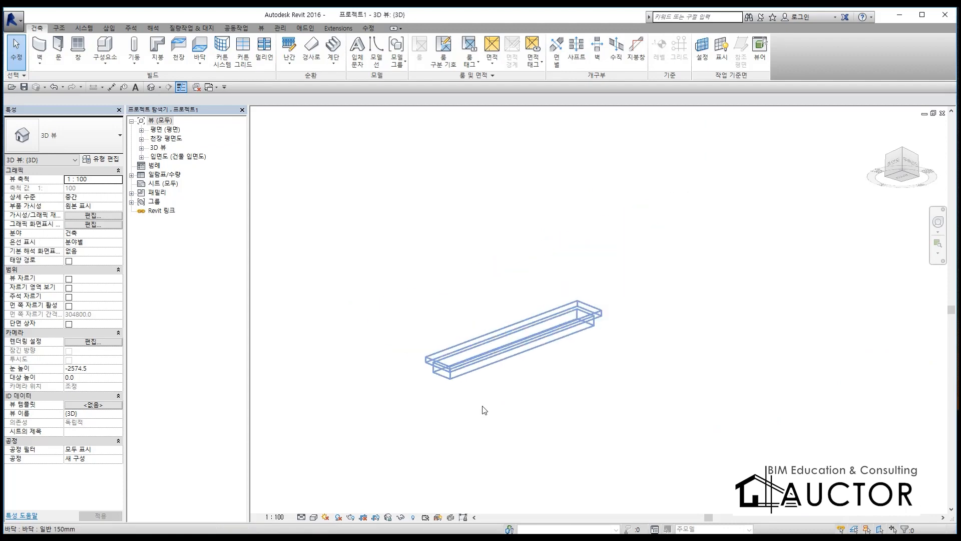
Step: Set the 3D view's visual style to shaded (음영처리), with the trench drain seen from above
middle_click_drag(505, 328, 553, 394, "shift")
scroll(552, 394, "up", 6)
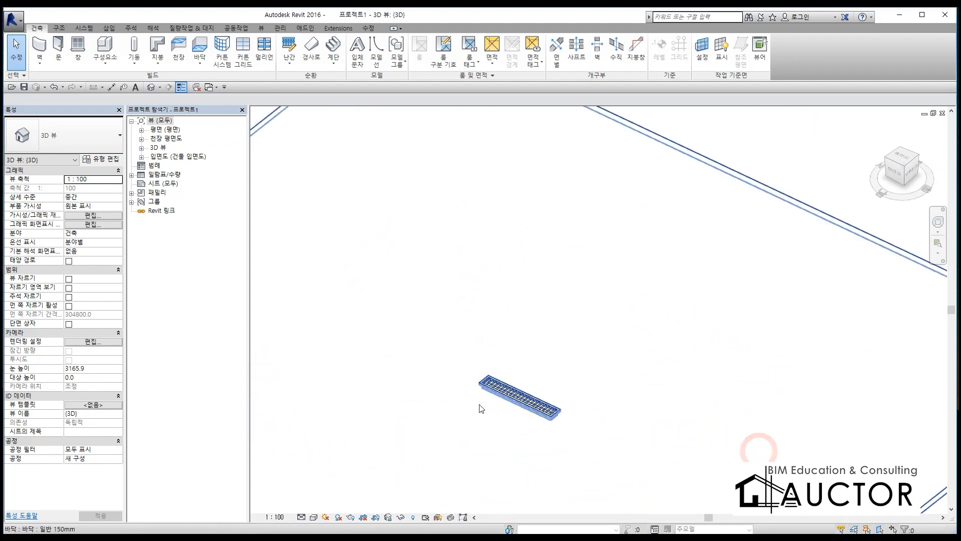
scroll(553, 394, "up", 4)
scroll(321, 417, "down", 5)
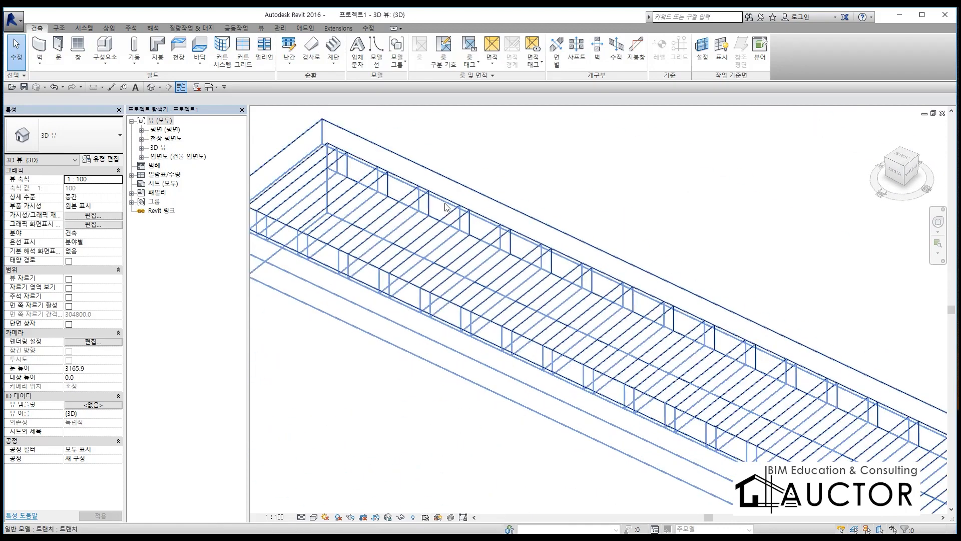
left_click(314, 517)
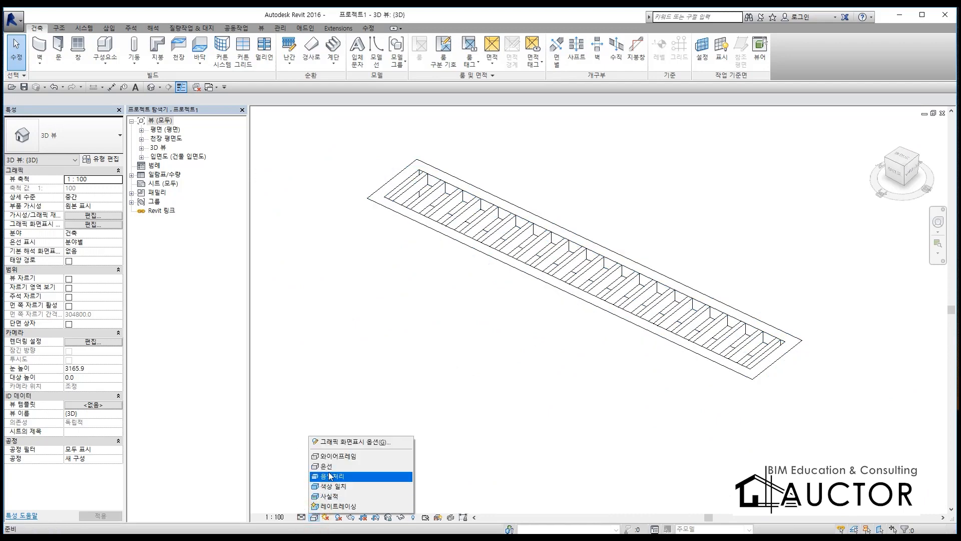
left_click(329, 472)
scroll(514, 185, "up", 3)
middle_click_drag(513, 184, 488, 219)
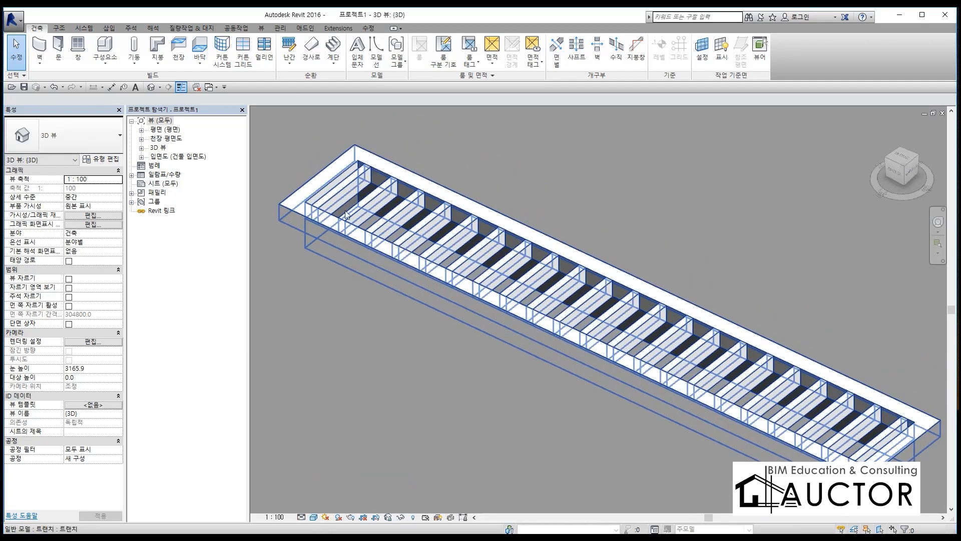
Step: Choose 금속 from the project materials for the placed trench type's BODY parameter
left_click(442, 225)
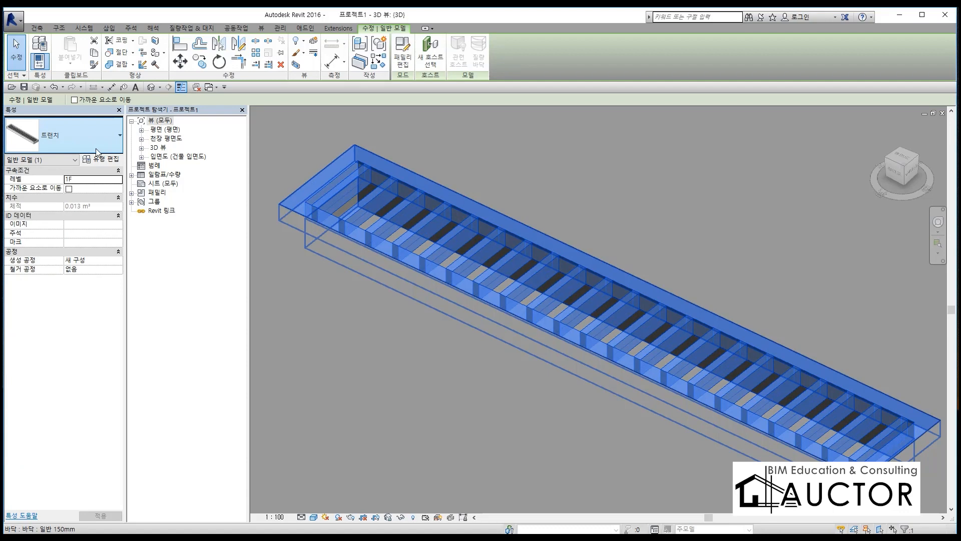
left_click(99, 158)
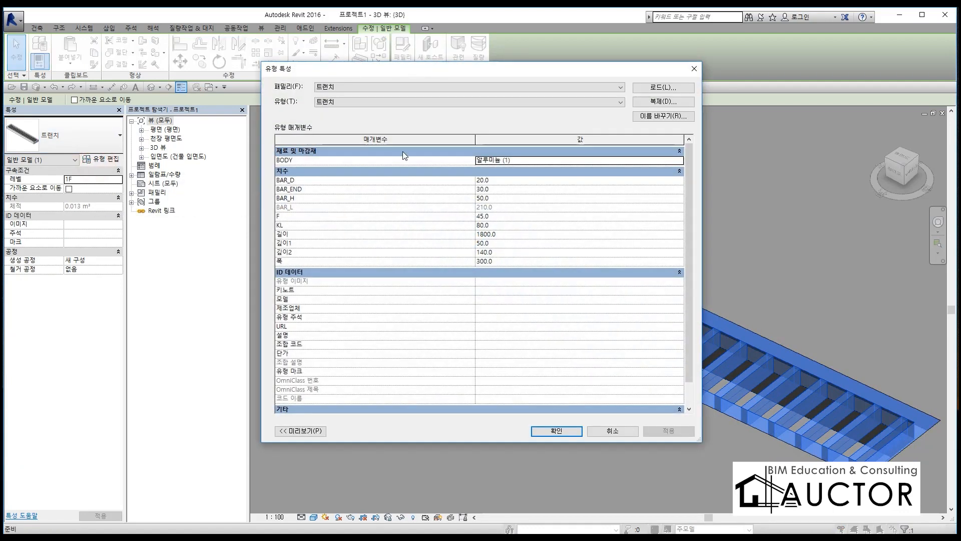
left_click(532, 161)
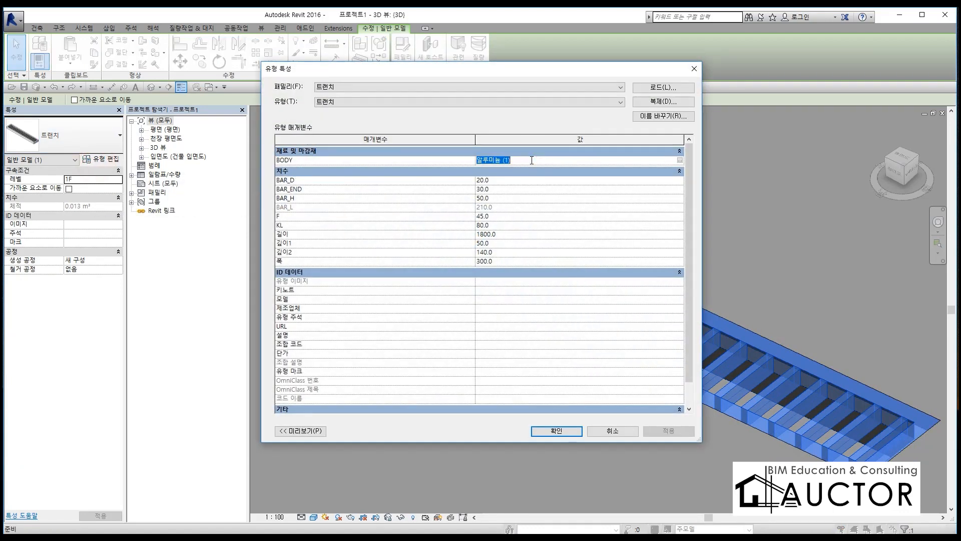
left_click(680, 160)
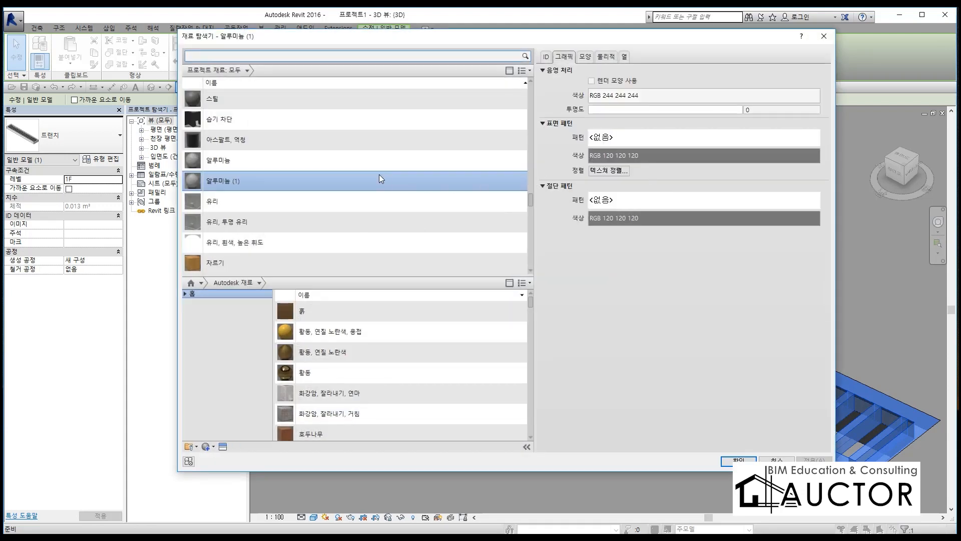
scroll(331, 185, "up", 5)
scroll(331, 184, "up", 3)
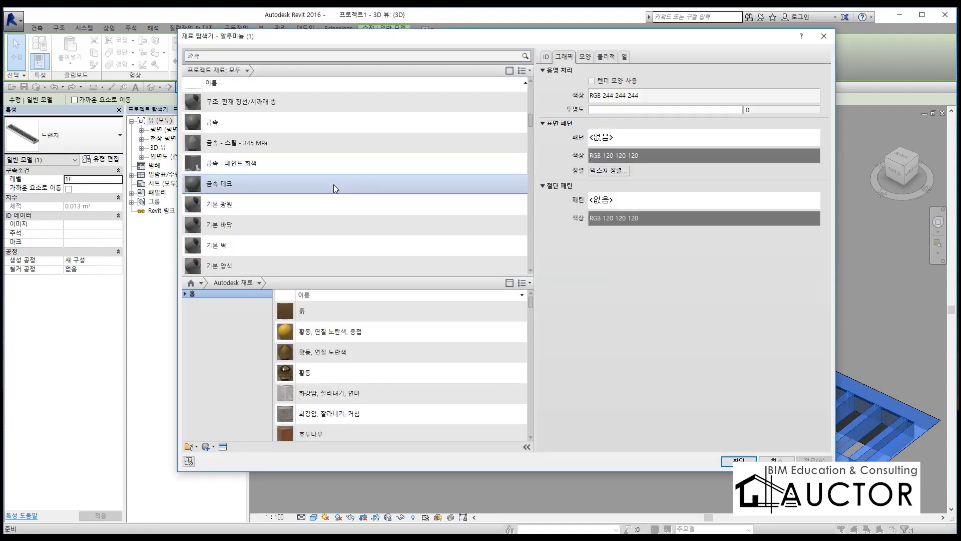
left_click(266, 178)
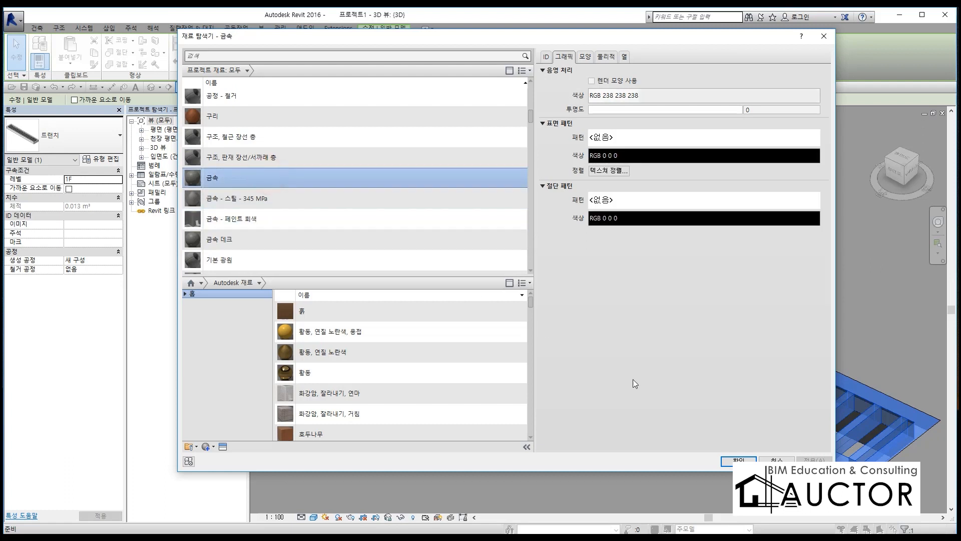
Step: Take 금속's shading colour RGB 83 83 80 from its render appearance, leave the render appearance option off, and apply the material and type changes
left_click(624, 80)
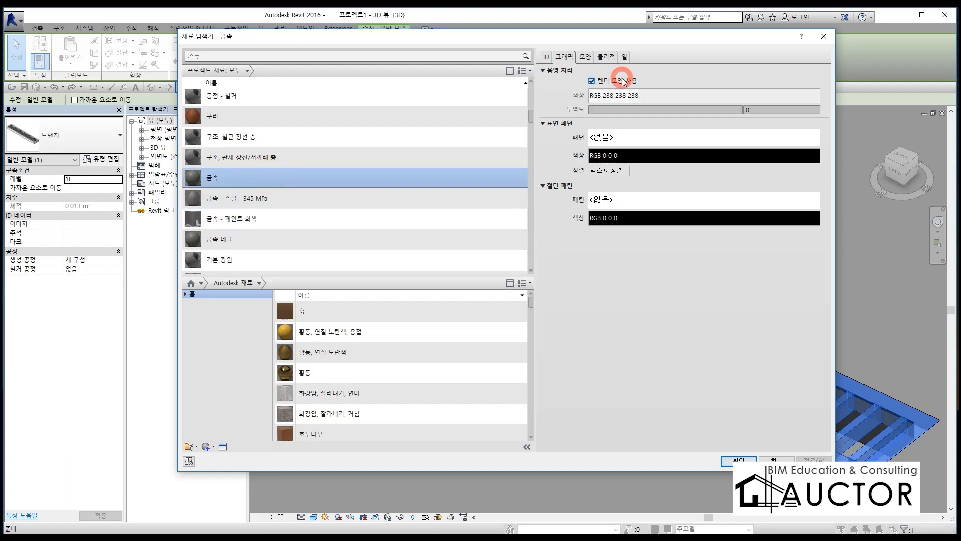
left_click(624, 80)
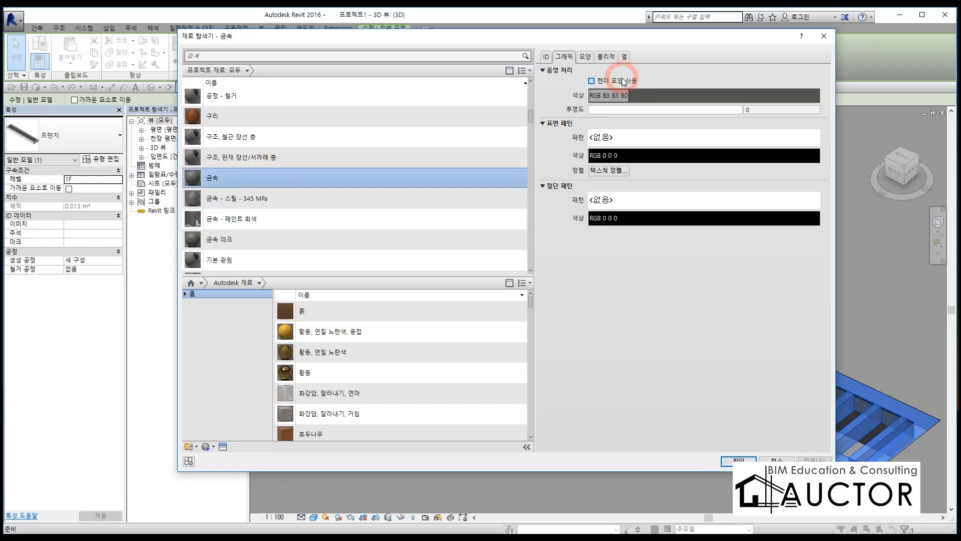
left_click(739, 460)
left_click(577, 430)
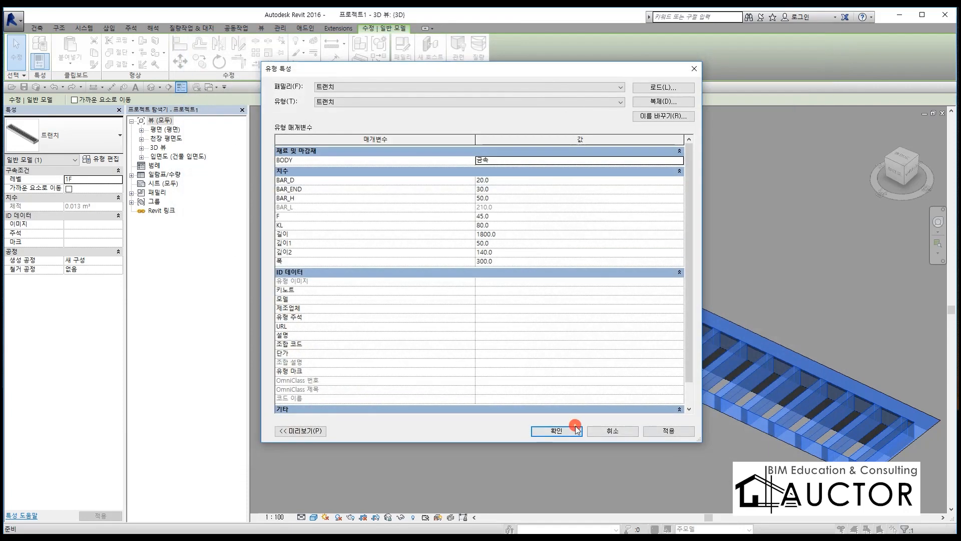
left_click(577, 429)
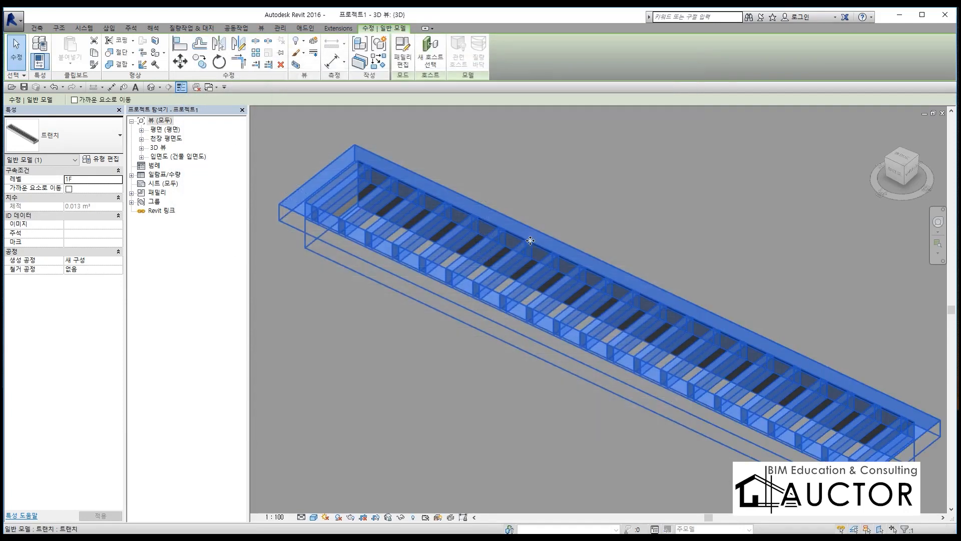
Step: Deselect the trench drain and examine its new material, first within the whole floor slab and up close at the grating
scroll(537, 236, "down", 4)
scroll(537, 236, "down", 5)
left_click(704, 358)
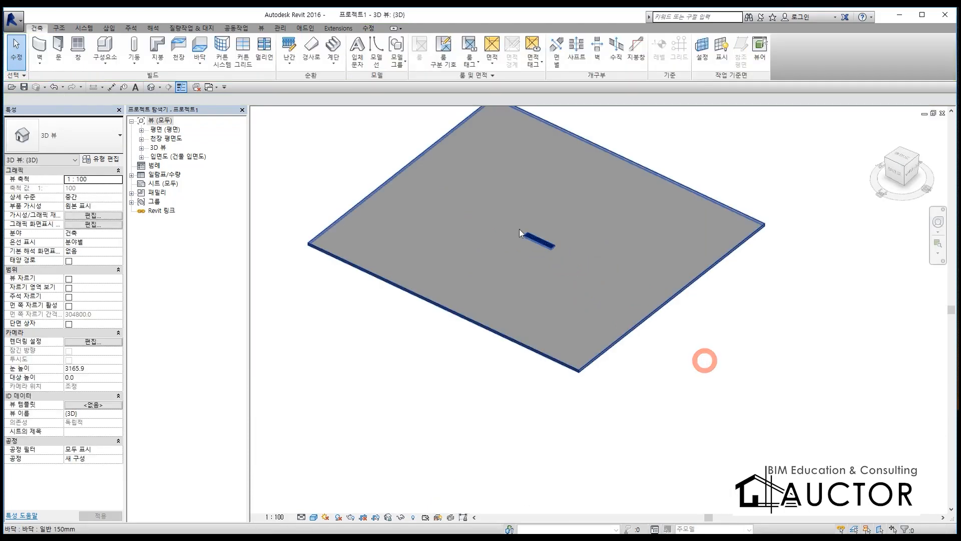
scroll(518, 230, "up", 6)
scroll(541, 265, "up", 4)
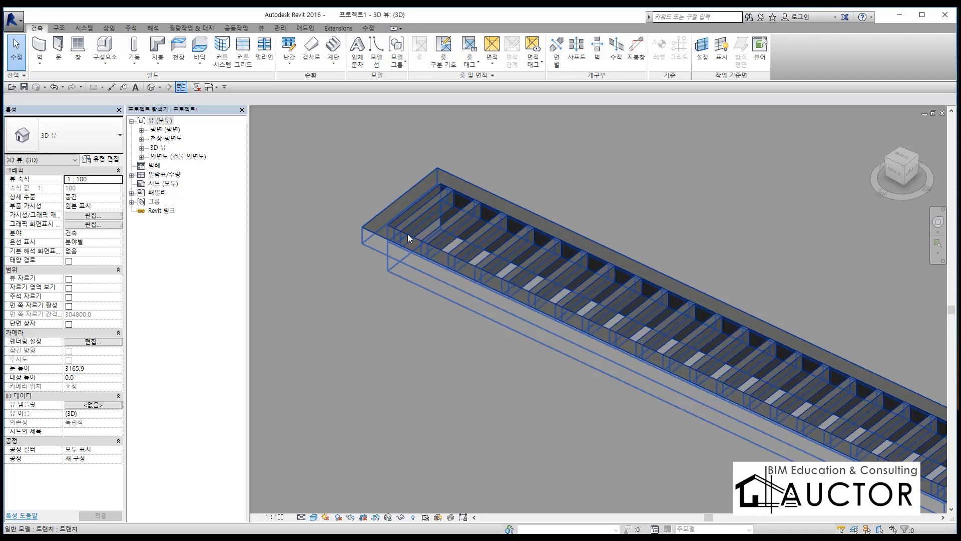
scroll(479, 230, "down", 3)
scroll(482, 226, "up", 5)
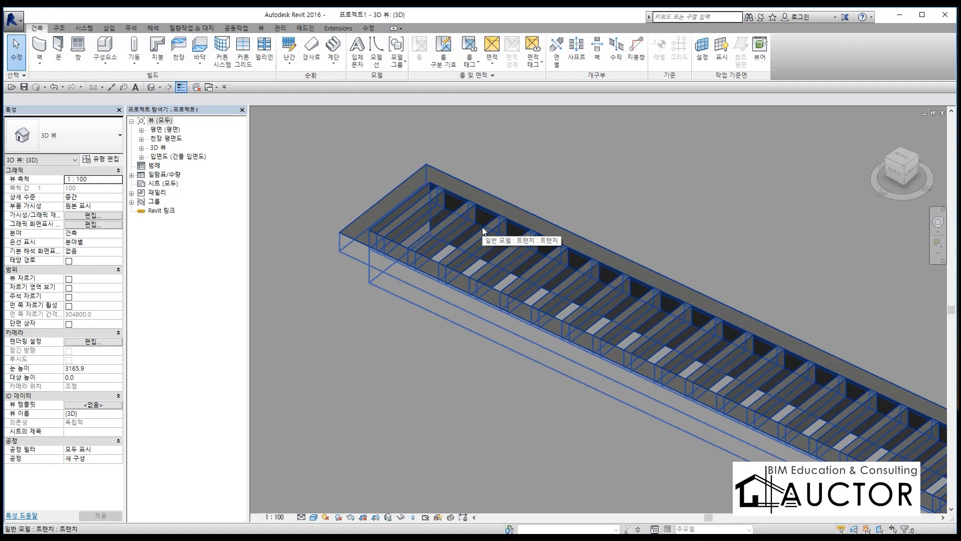
Step: Switch to the Chrome browser and search Google Images for 그릴창
key("alt+Tab")
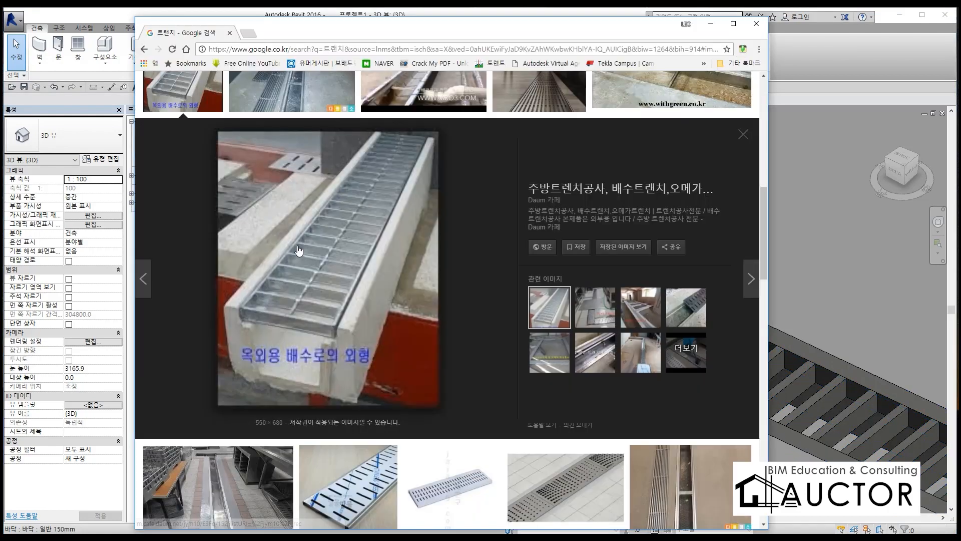
scroll(299, 250, "up", 10)
left_click_drag(266, 95, 211, 95)
type("ㄱㅡ릴")
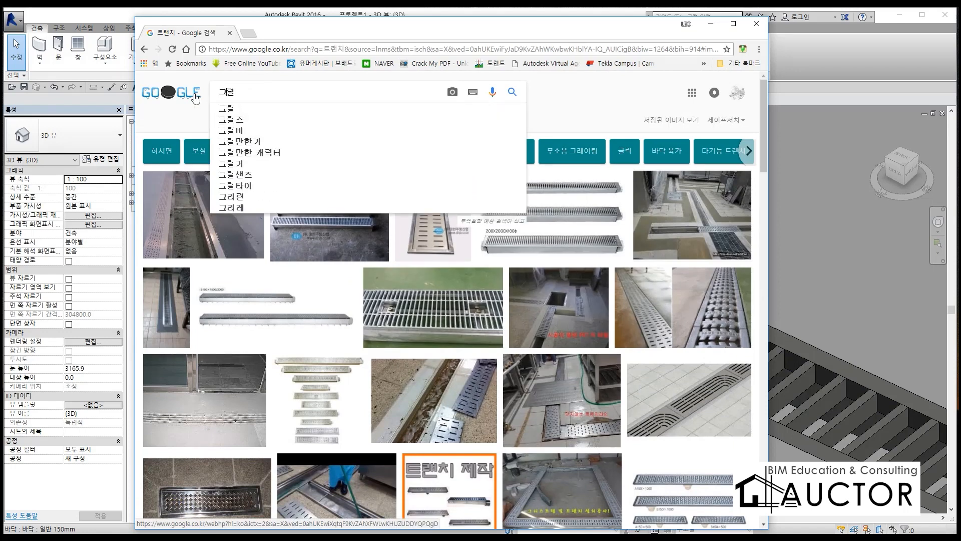
type("창")
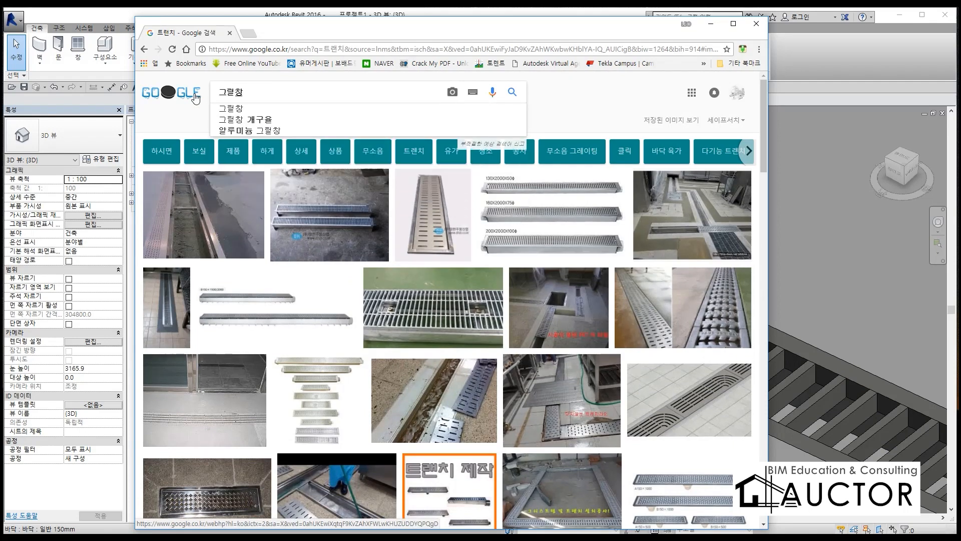
key("Return")
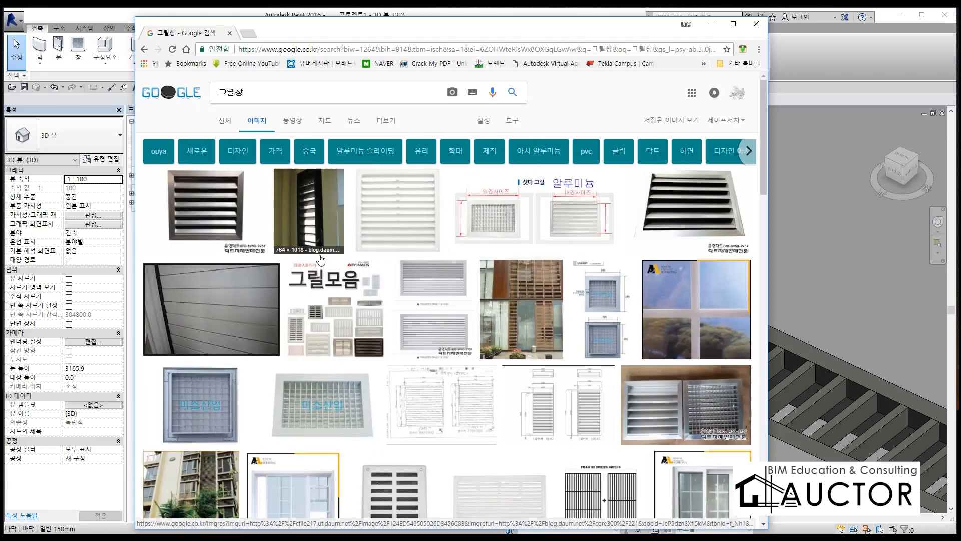
Step: Search Google Images for 셔터 and look through the shutter pictures
double_click(233, 92)
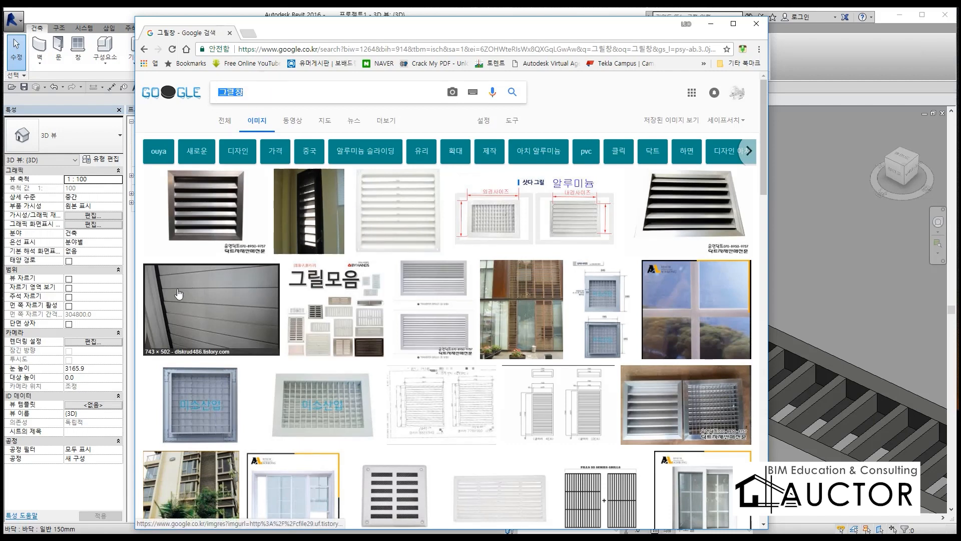
type("셔")
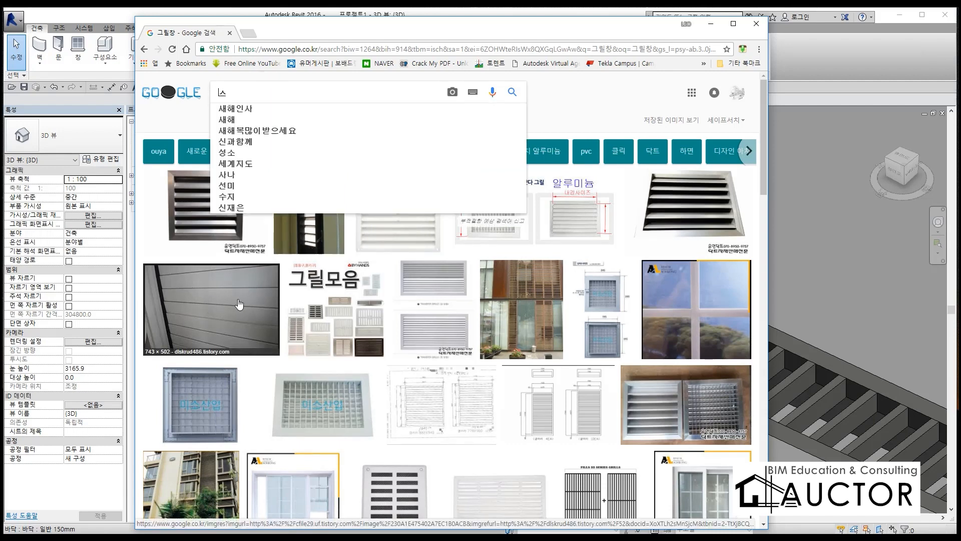
type("터")
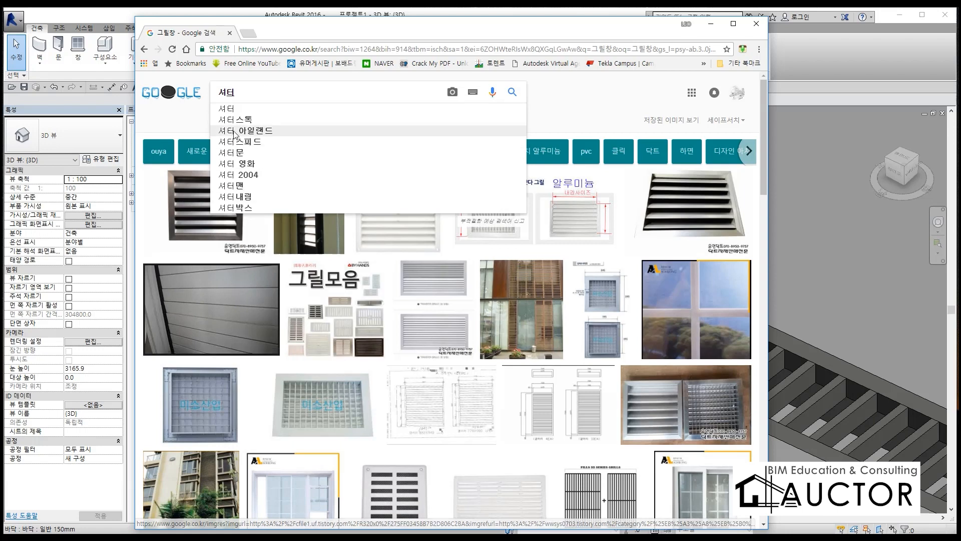
left_click(232, 112)
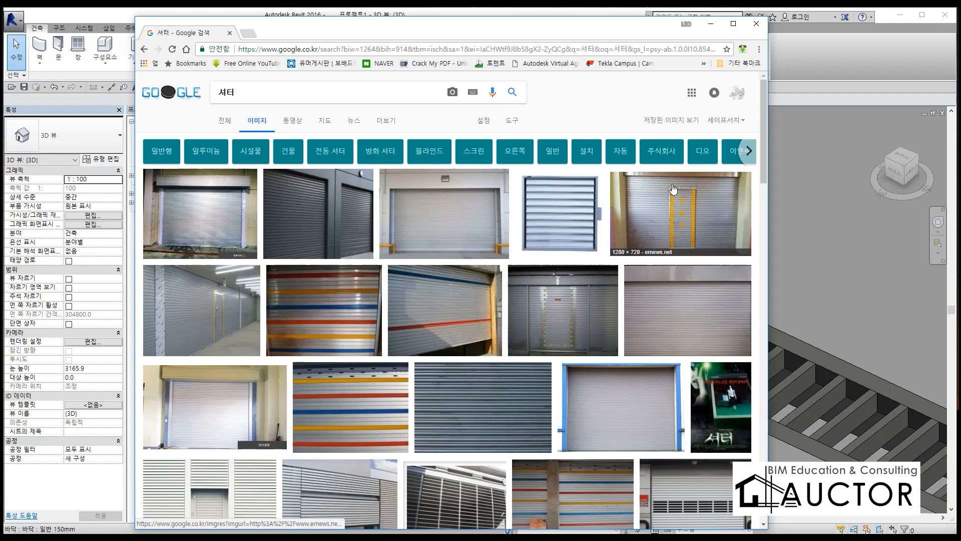
scroll(366, 352, "down", 1)
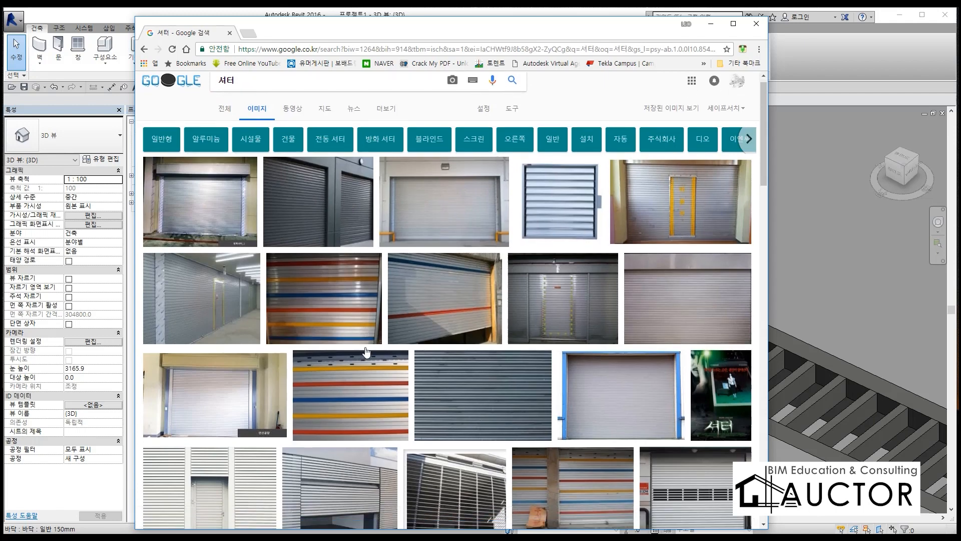
scroll(366, 352, "down", 5)
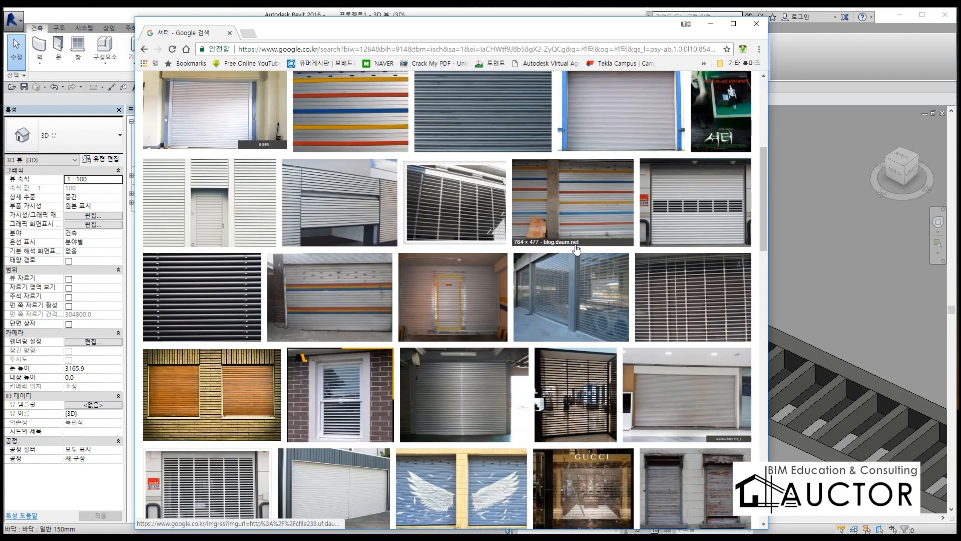
Step: Switch back to Revit and view the full length of the trench drain in 3D
left_click(875, 74)
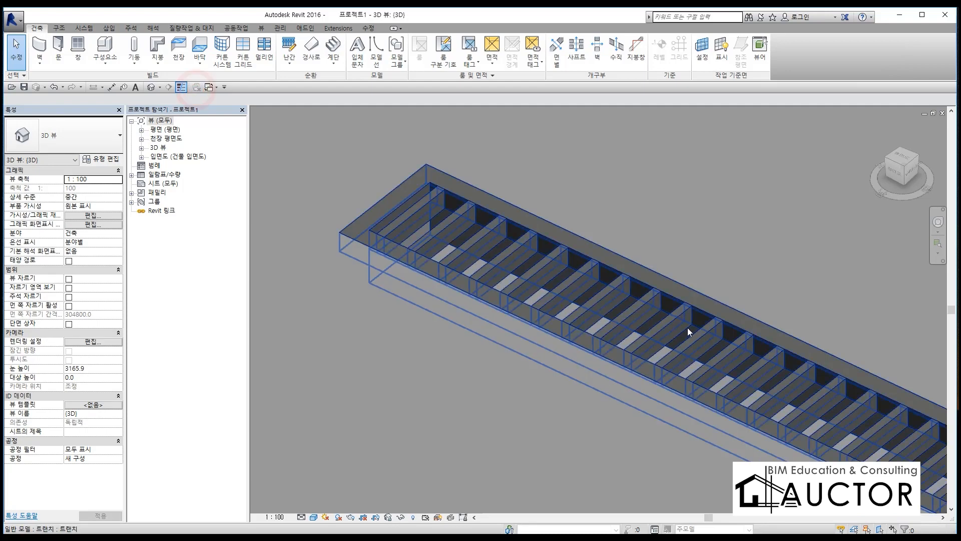
scroll(645, 285, "down", 5)
middle_click_drag(644, 285, 491, 342)
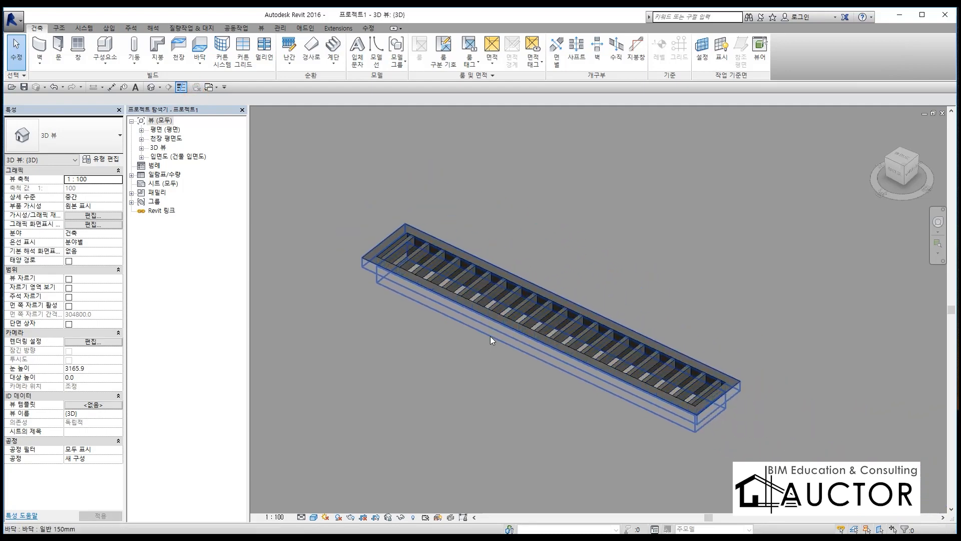